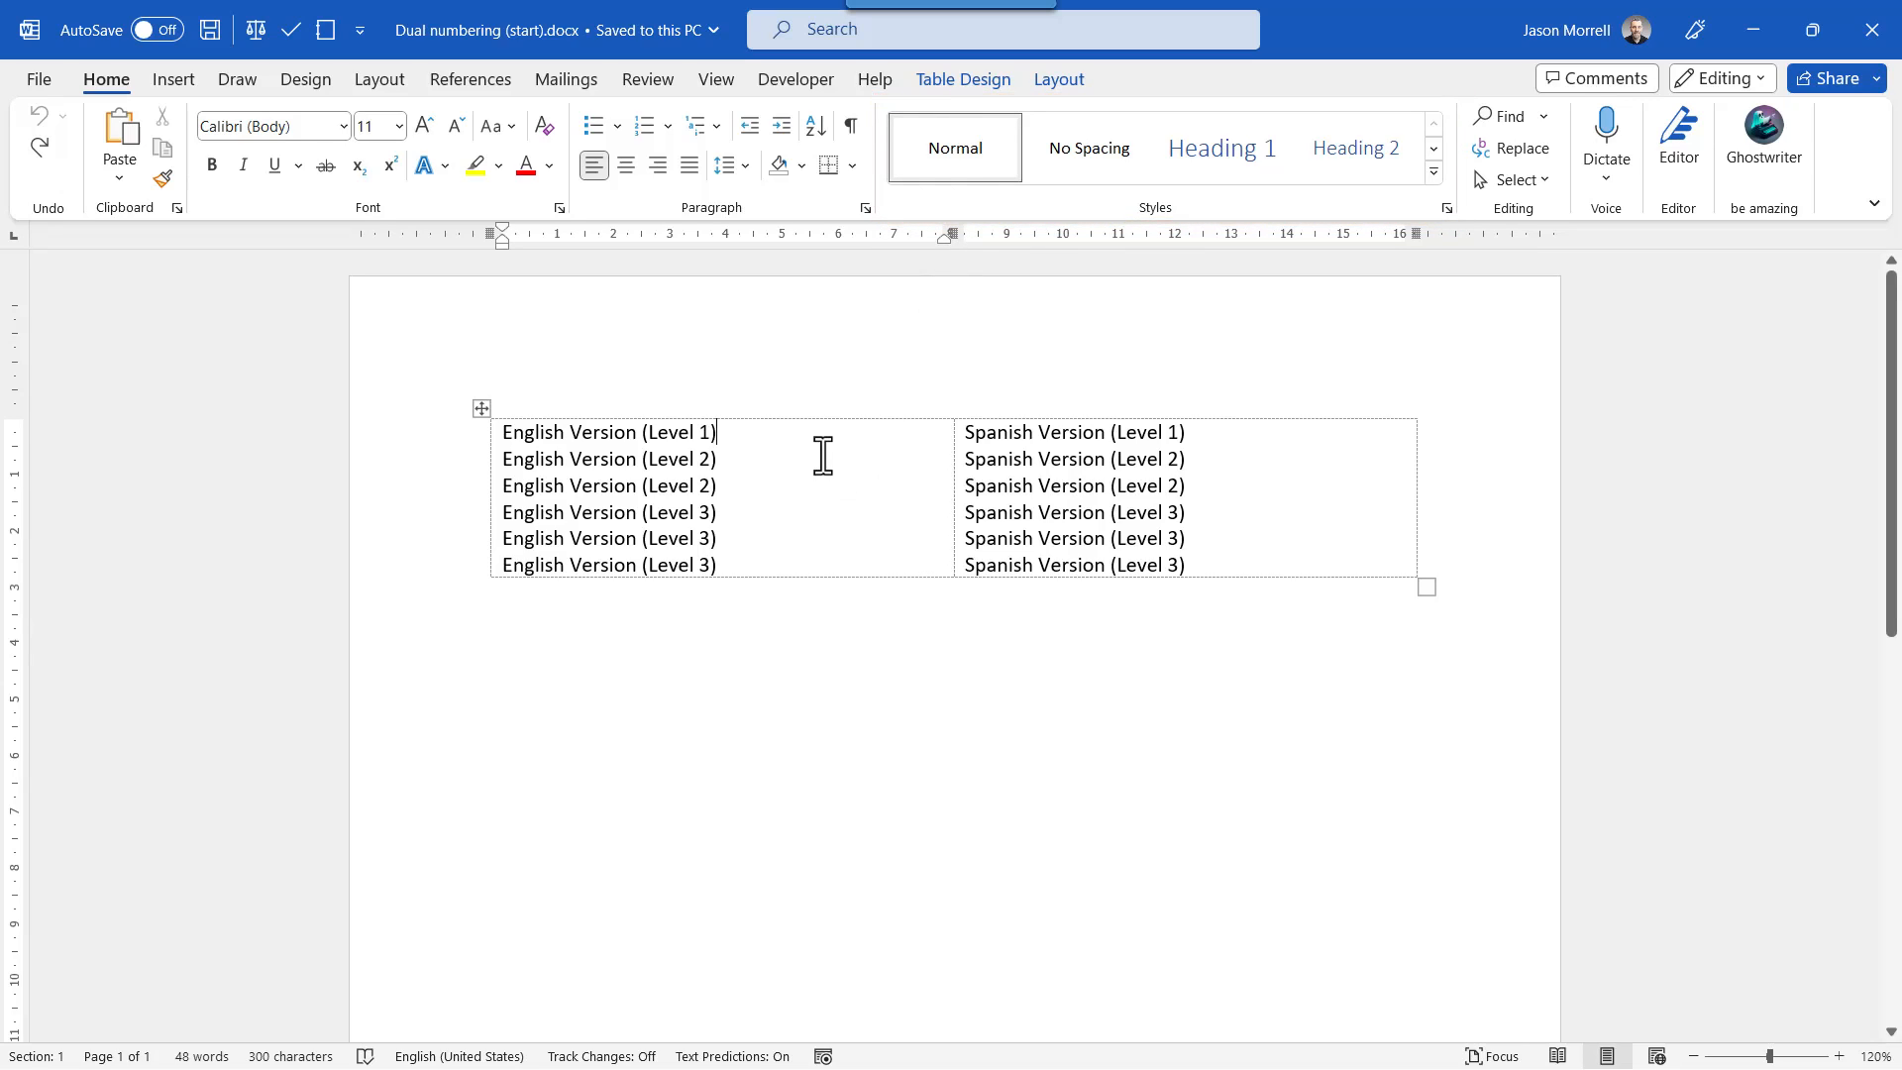
Apply the multilevel list linked to numbered headings to the English Level 1 line, and the Heading 1 style to the Spanish Level 1 line.
click(762, 436)
click(709, 126)
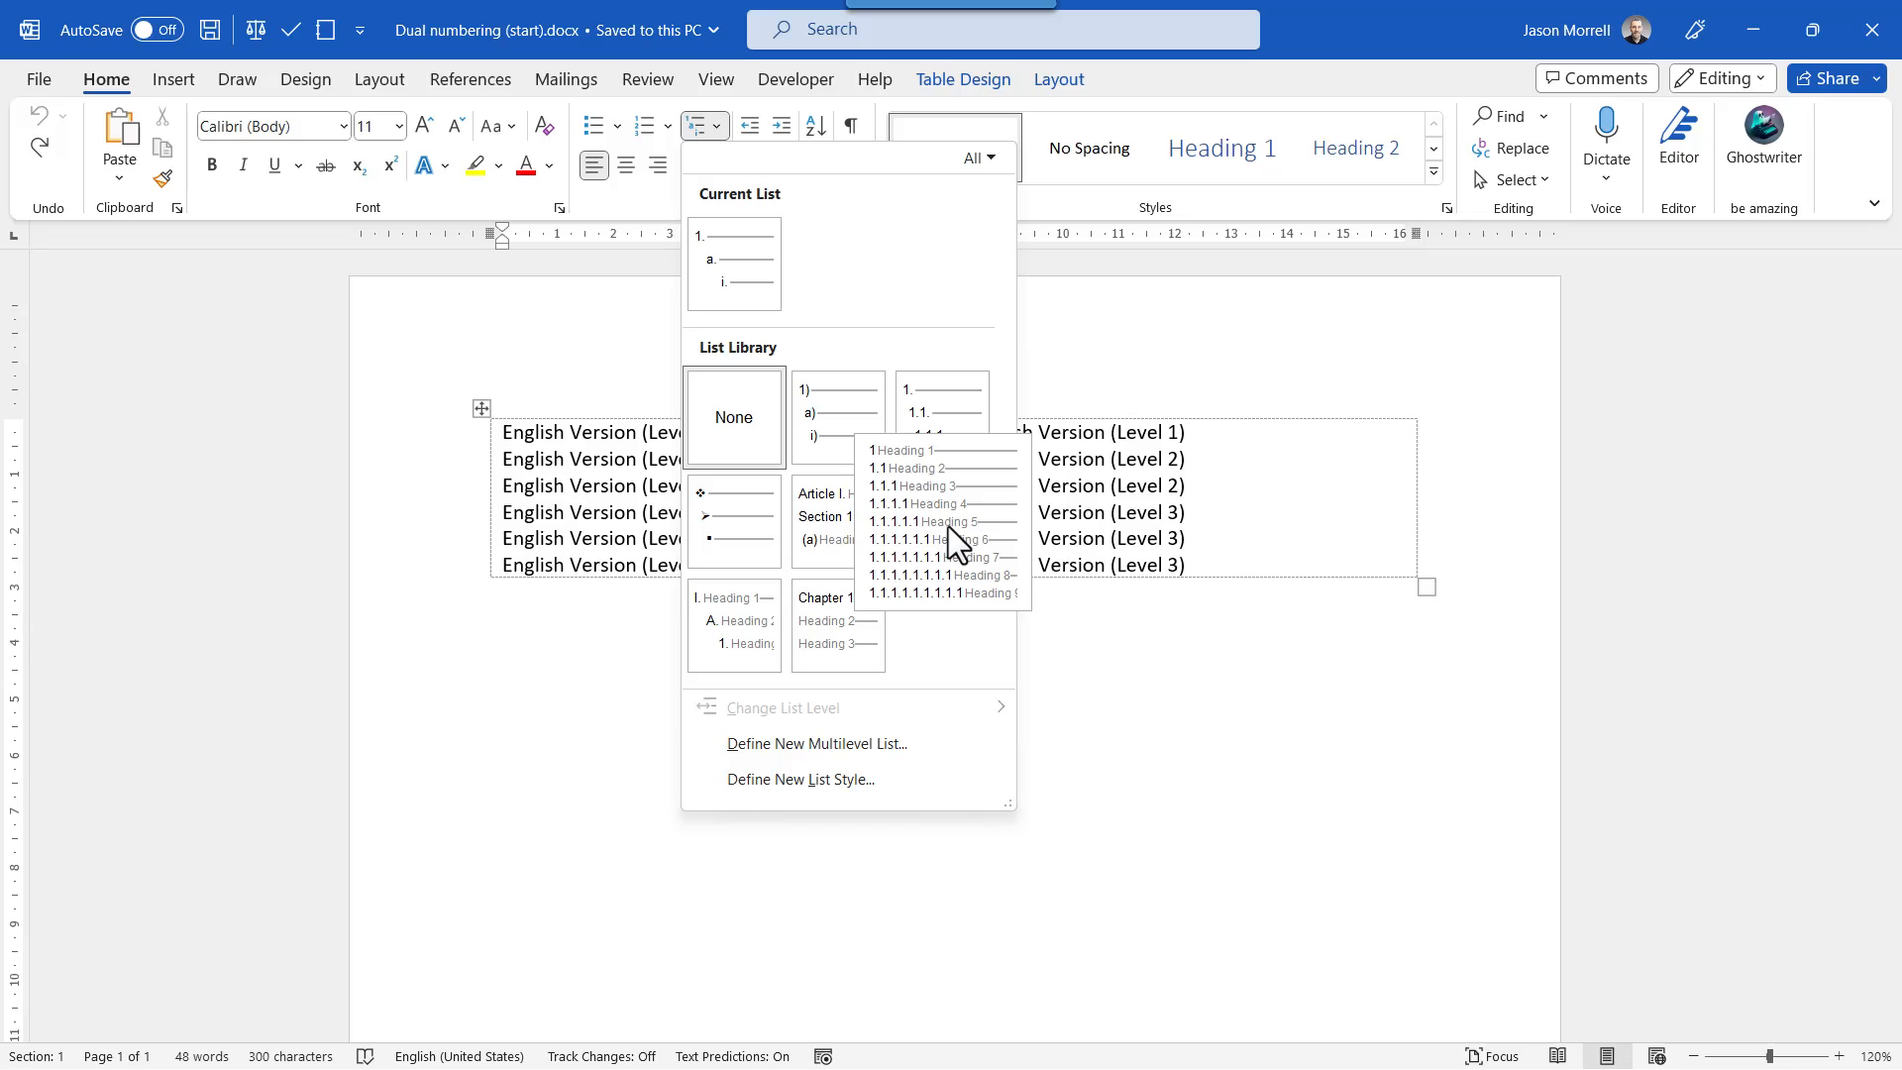
click(949, 527)
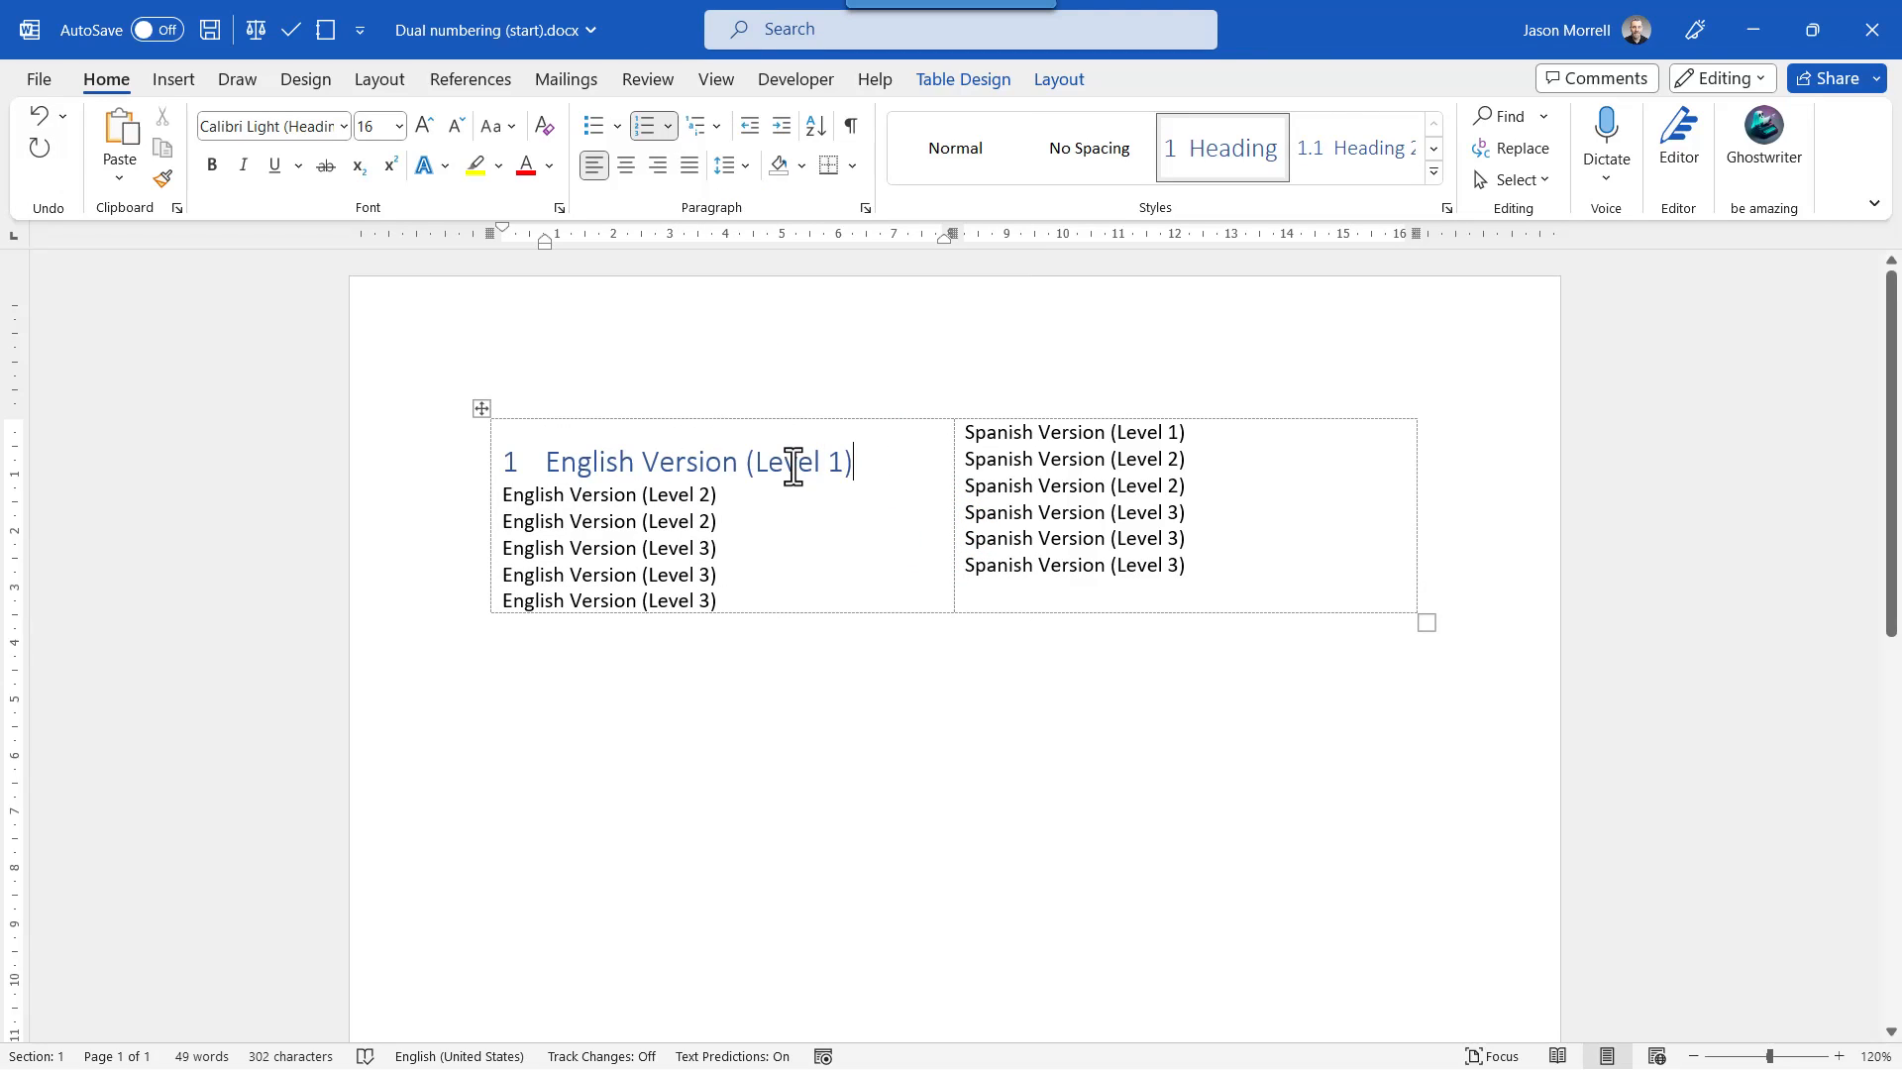
click(1211, 441)
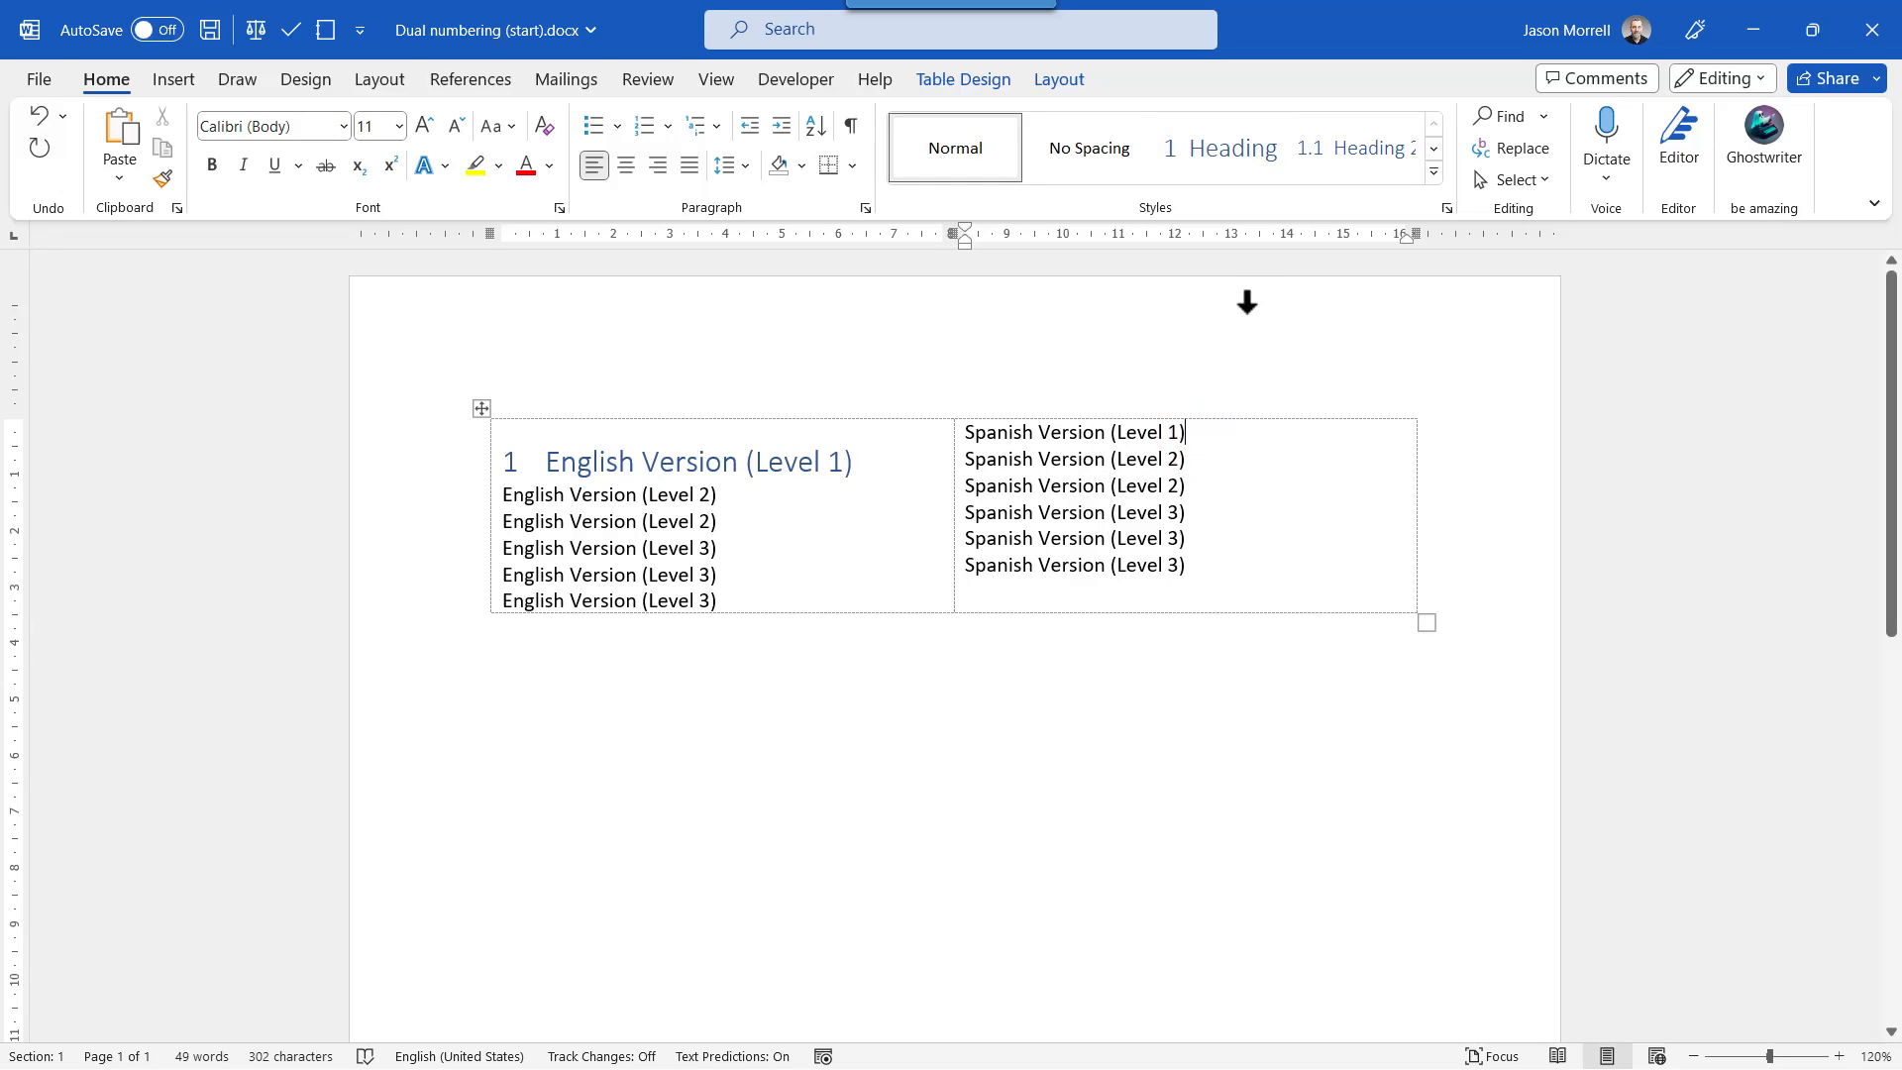
click(1239, 158)
click(1234, 158)
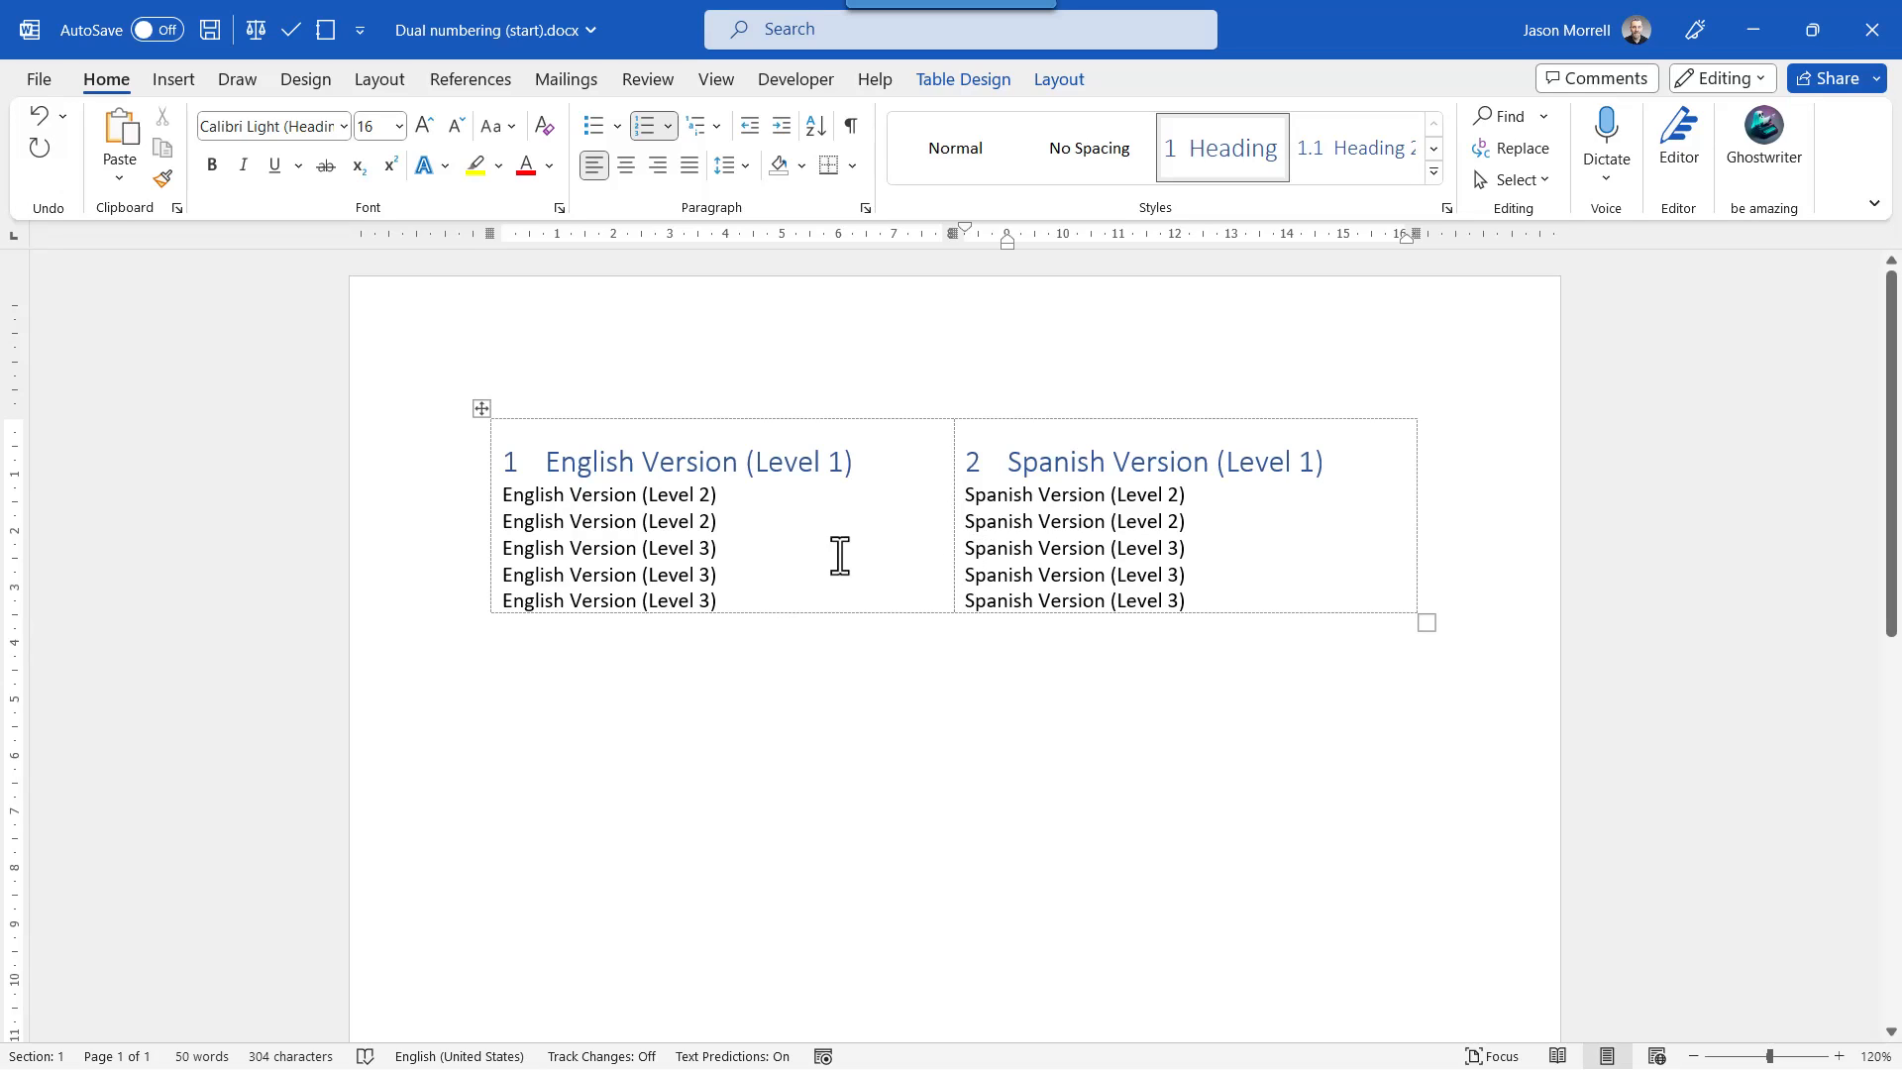
Apply the Heading 2 style to the two Level 2 lines in both the English and Spanish columns.
drag(777, 531, 514, 505)
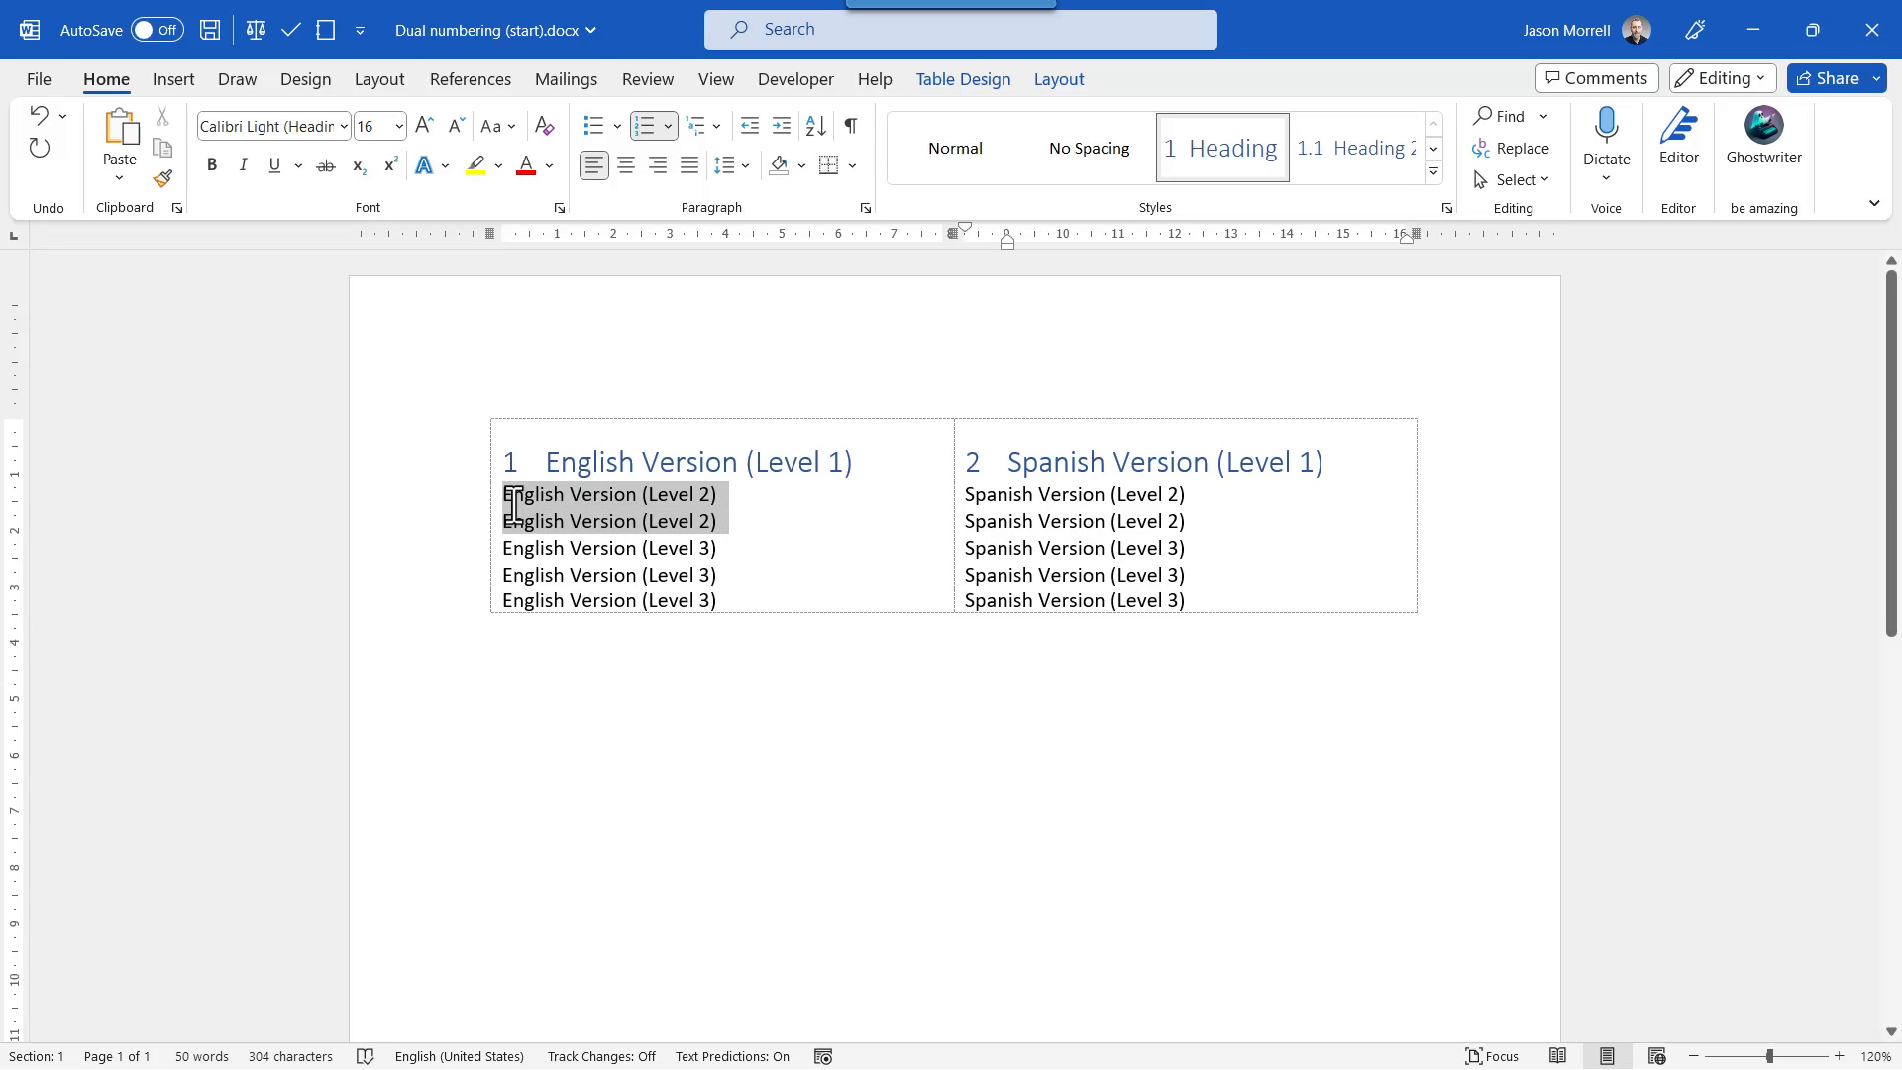
click(1363, 147)
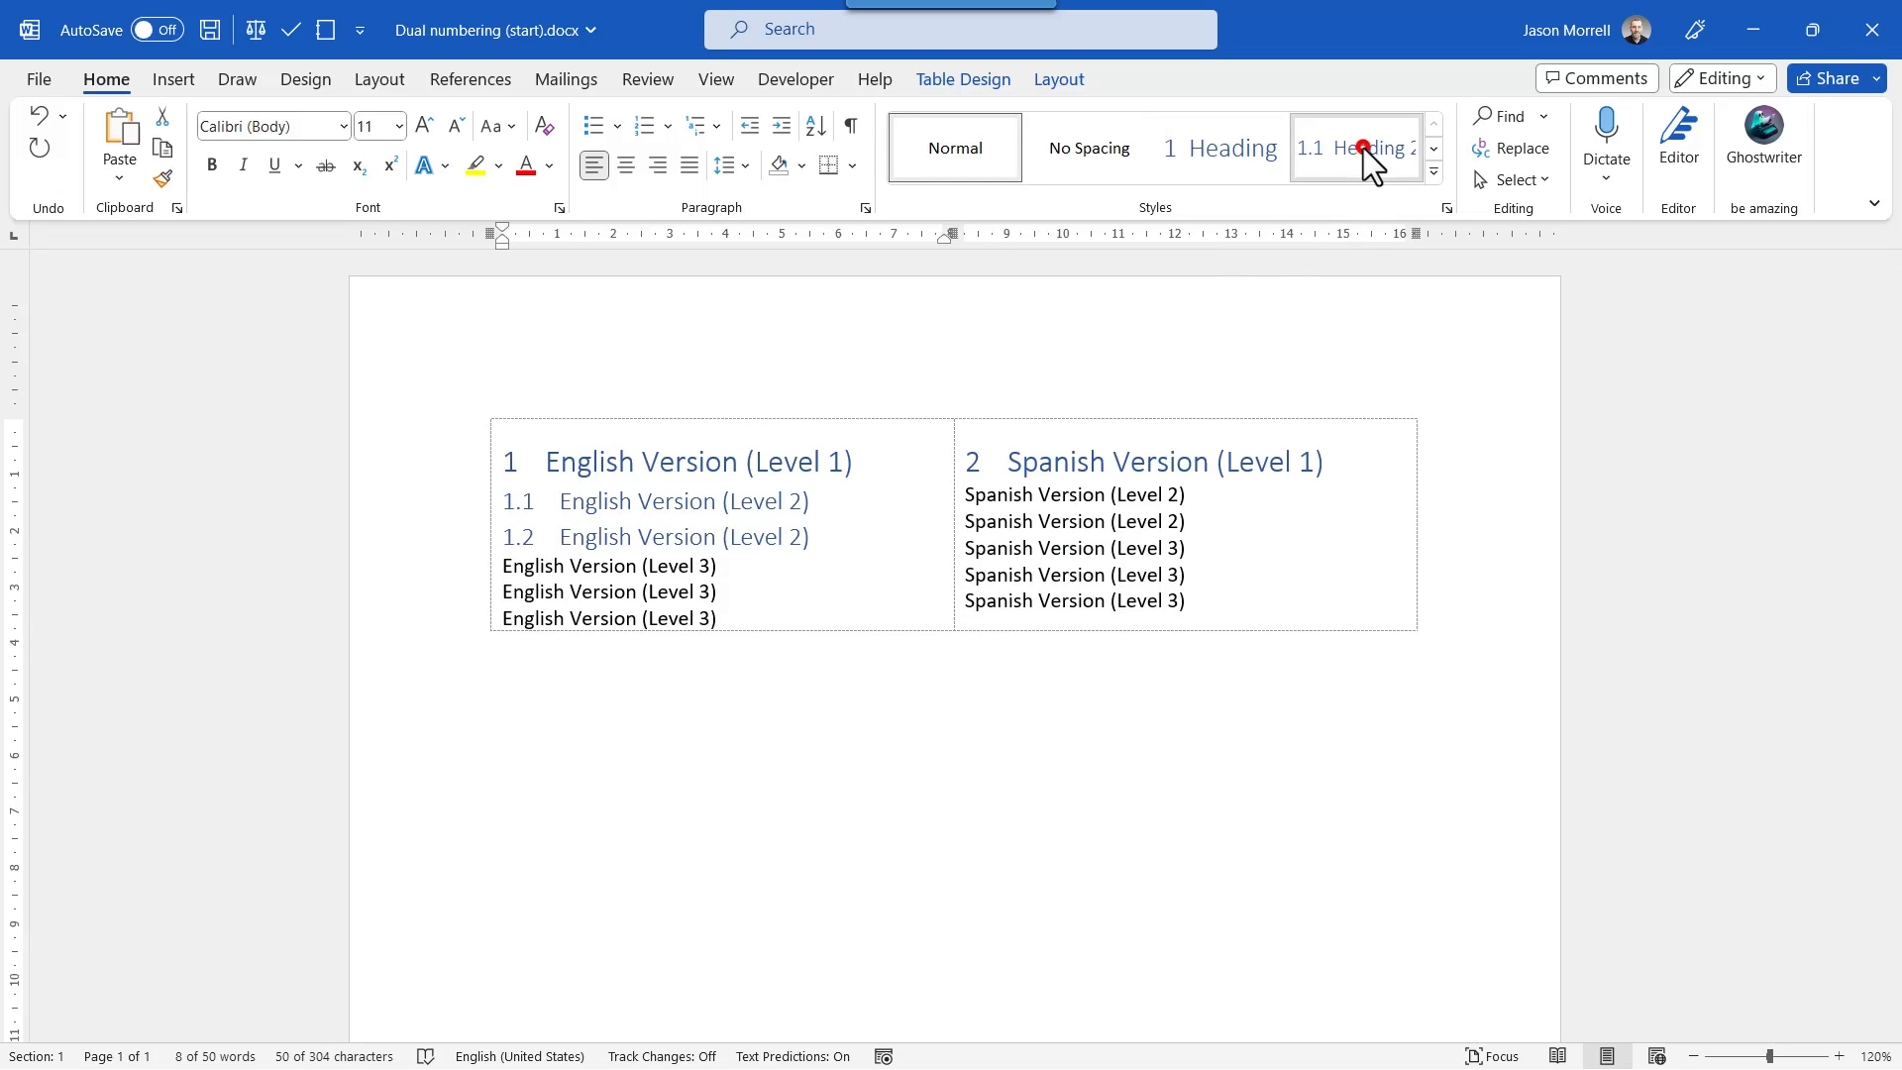
drag(1226, 523, 968, 493)
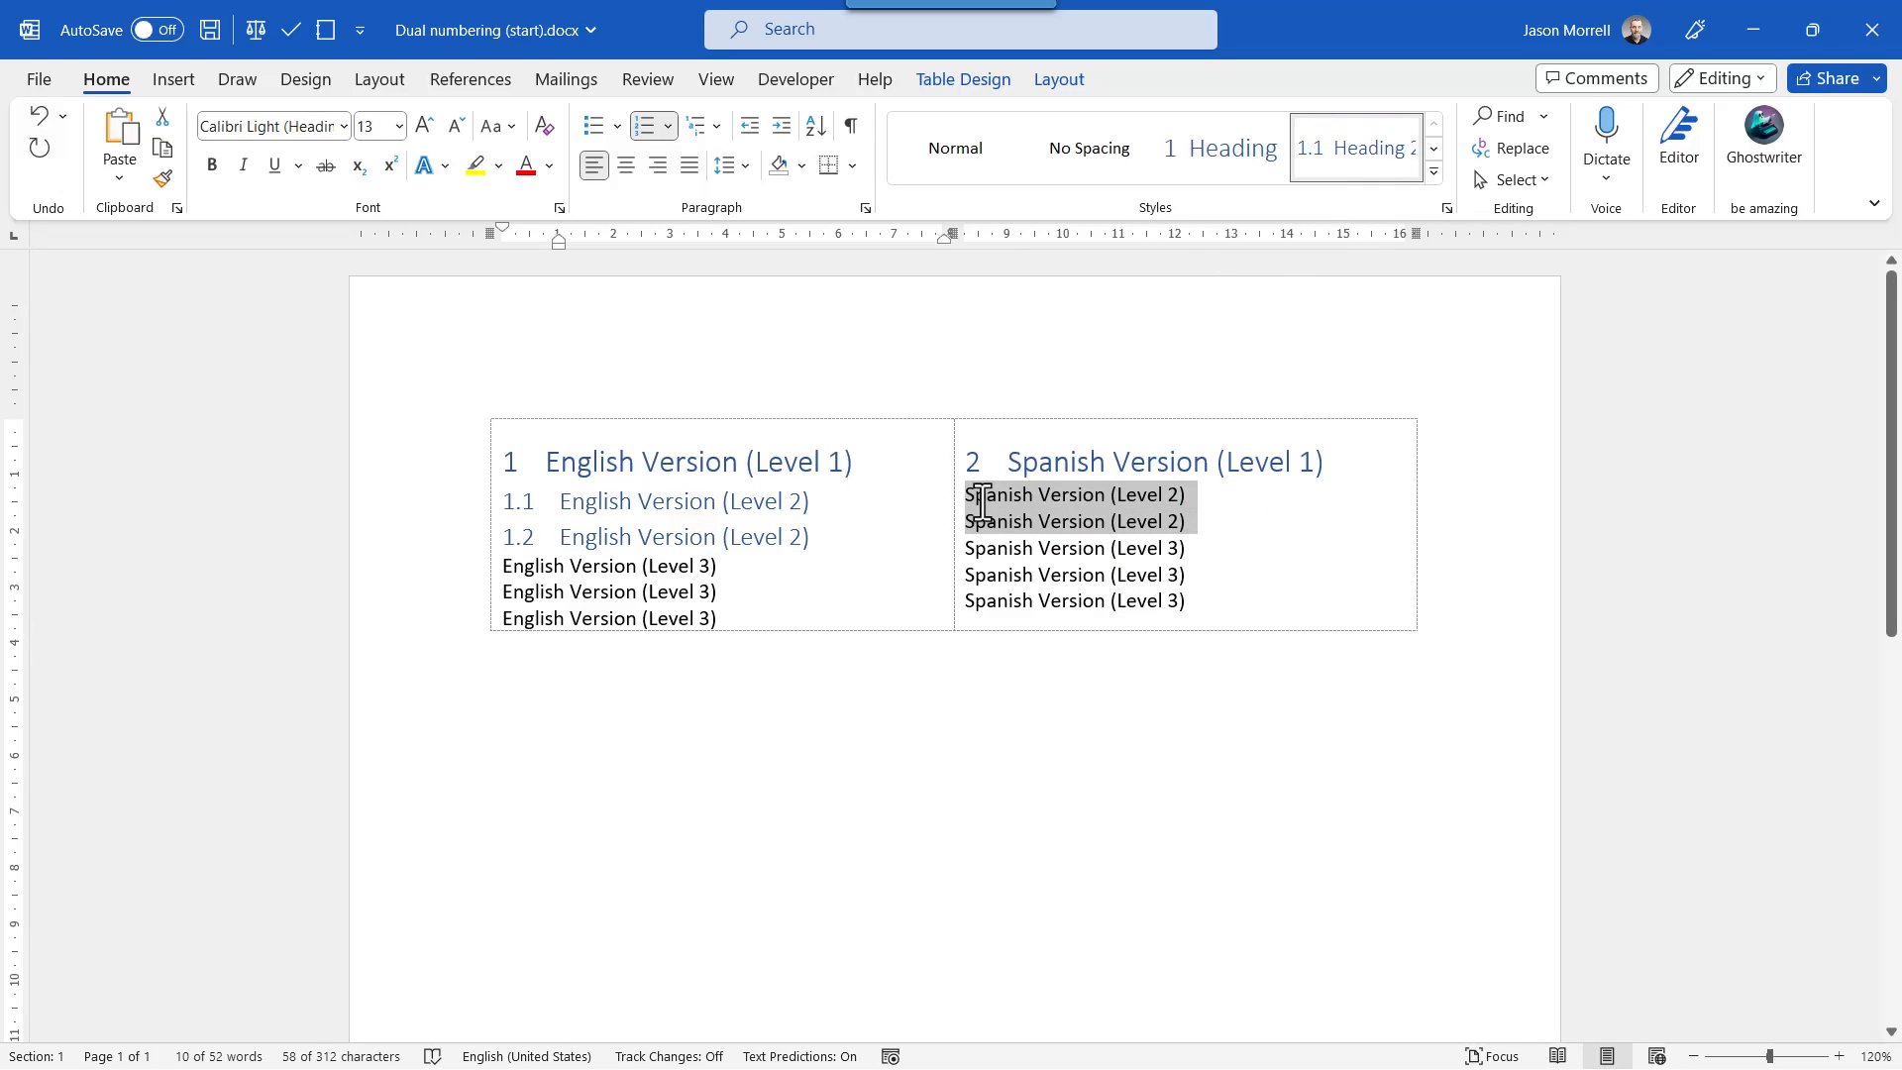
click(1345, 158)
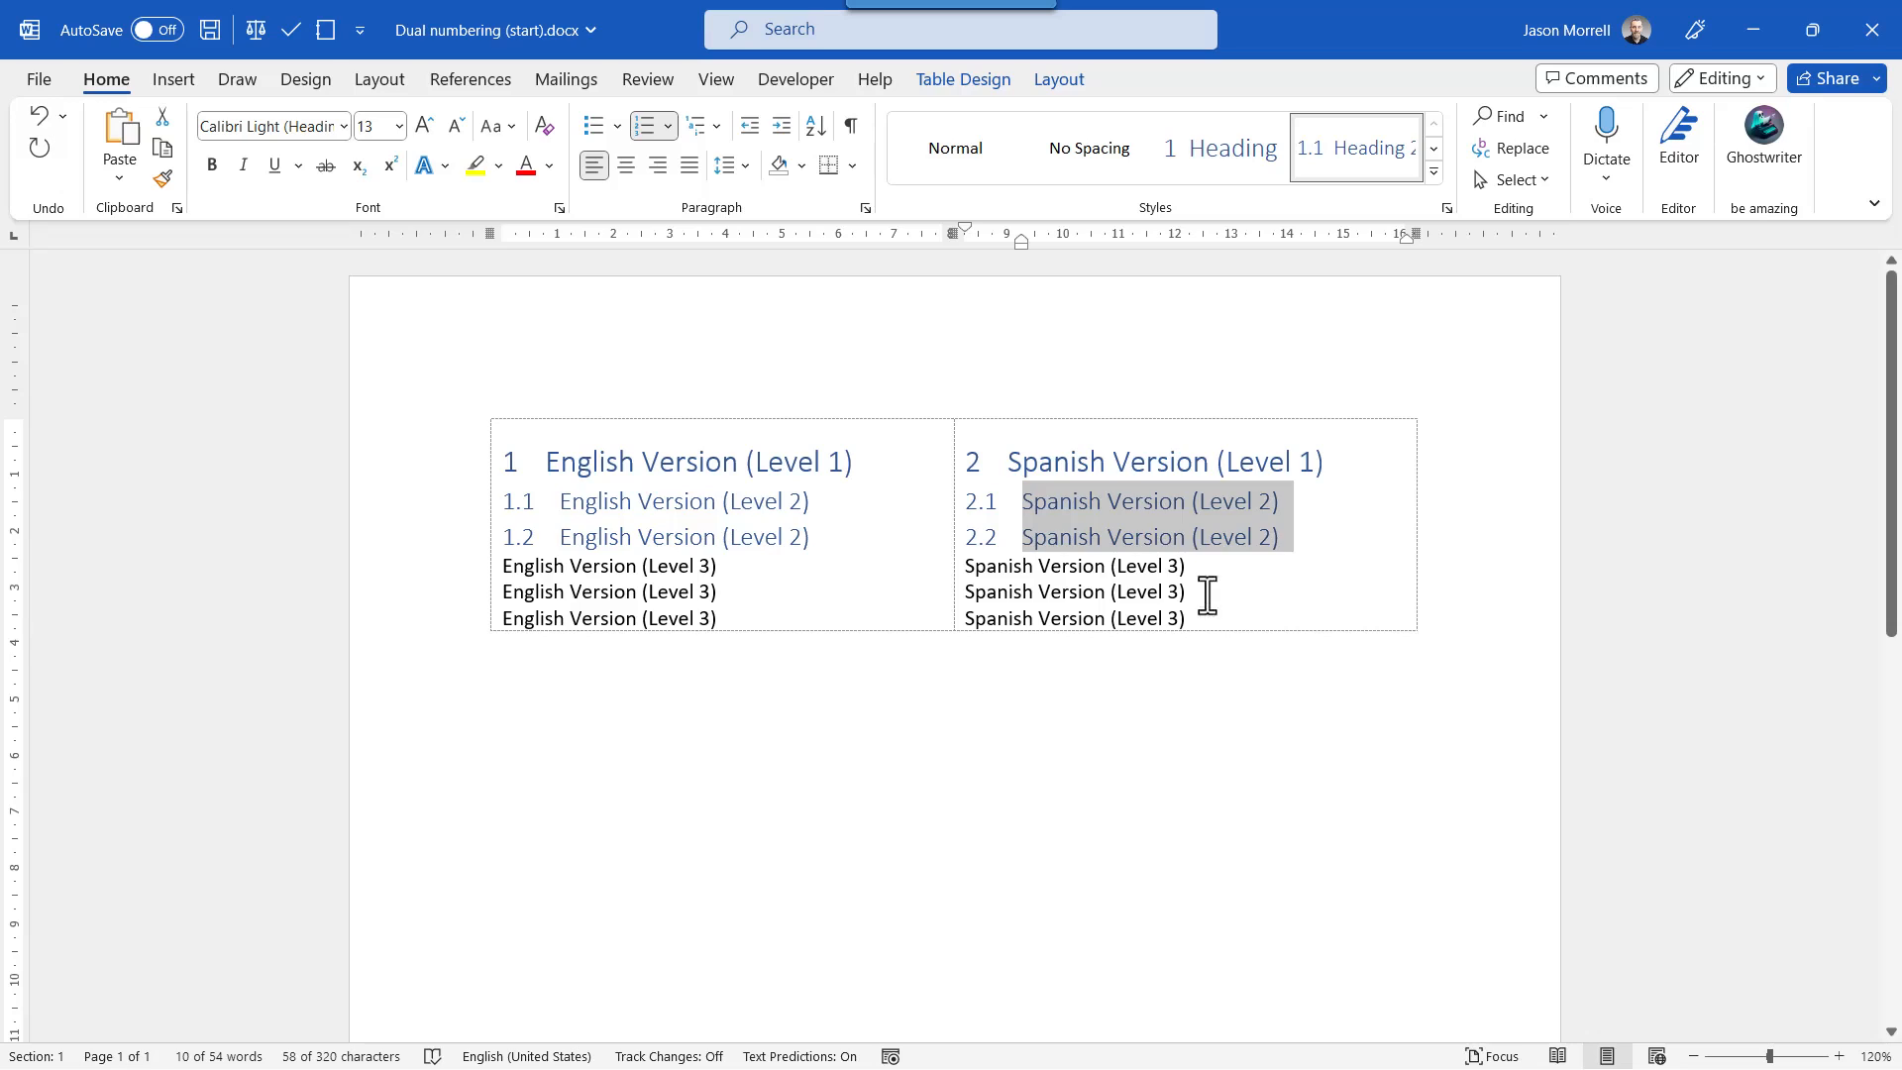
Reset the text in both table columns to the Normal style.
drag(1228, 594, 908, 569)
click(983, 154)
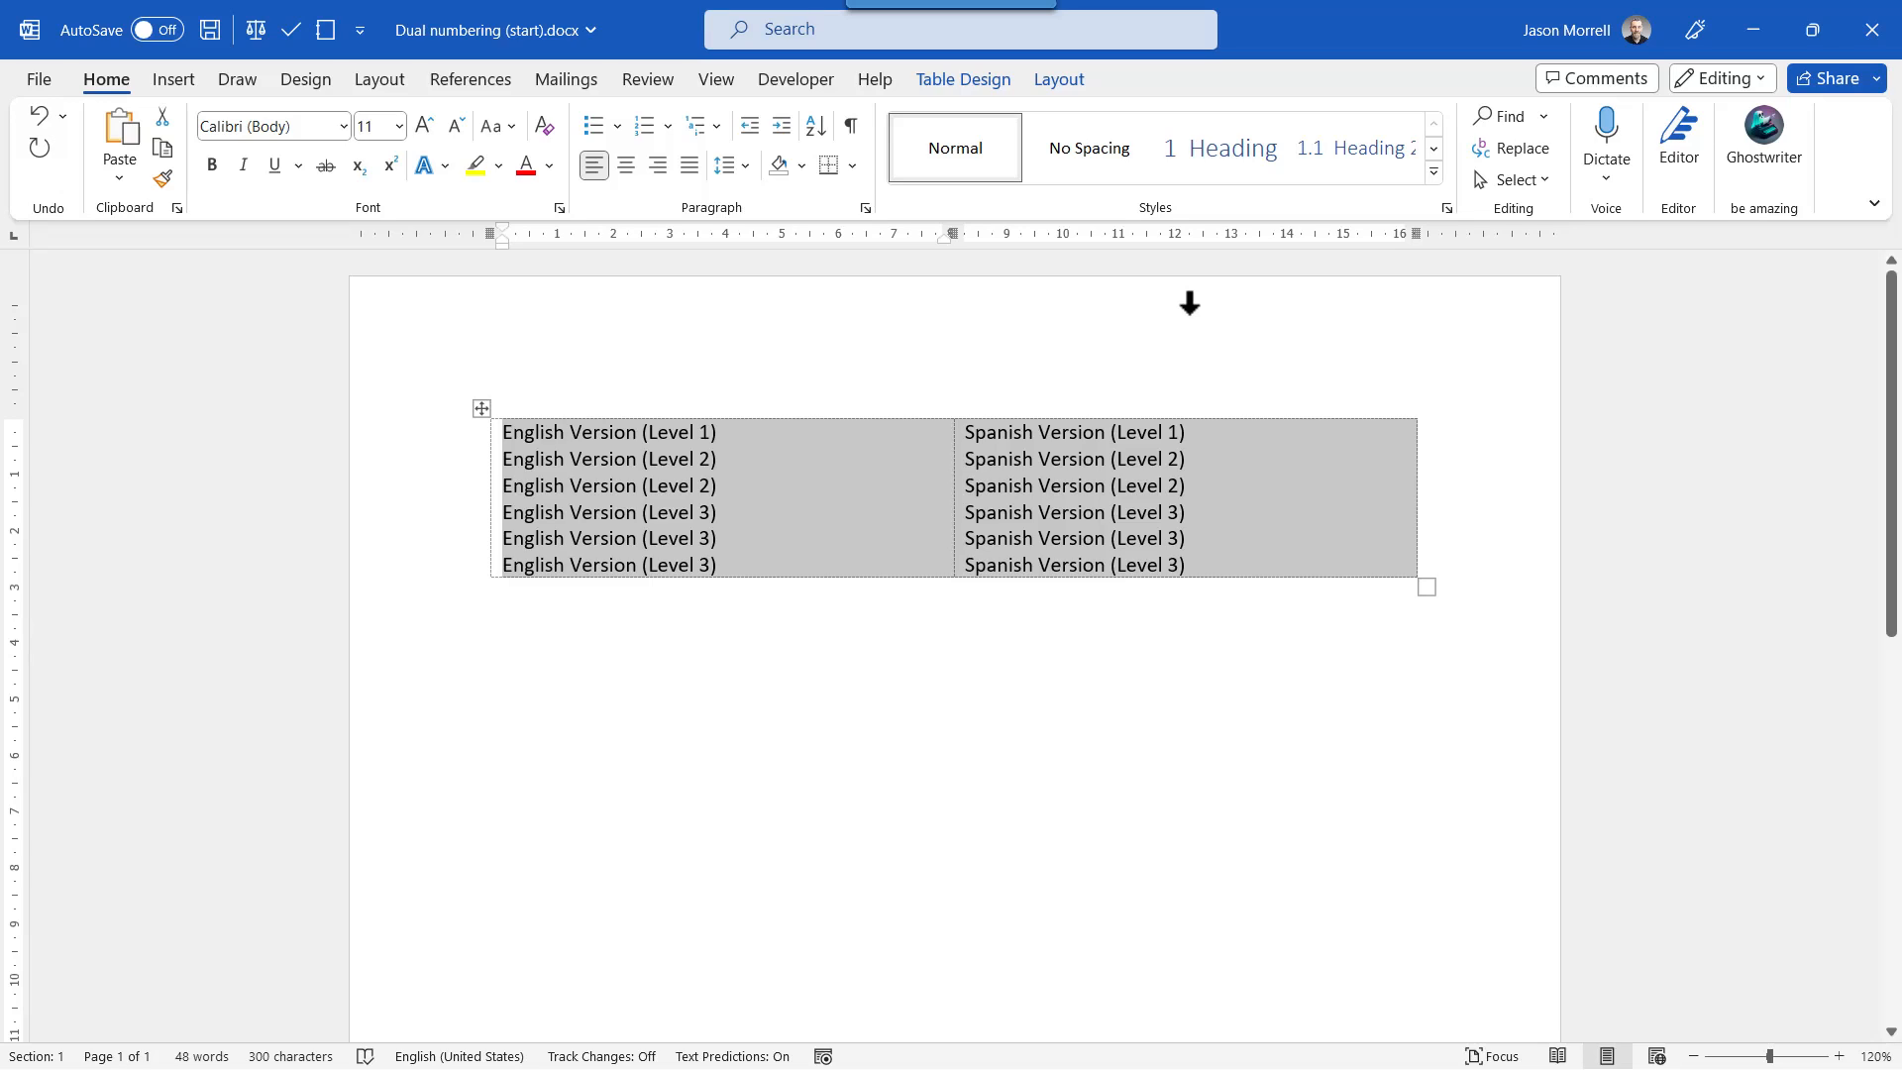
Start a new style from the English Version (Level 1) line and name it English 1.
drag(768, 442, 522, 441)
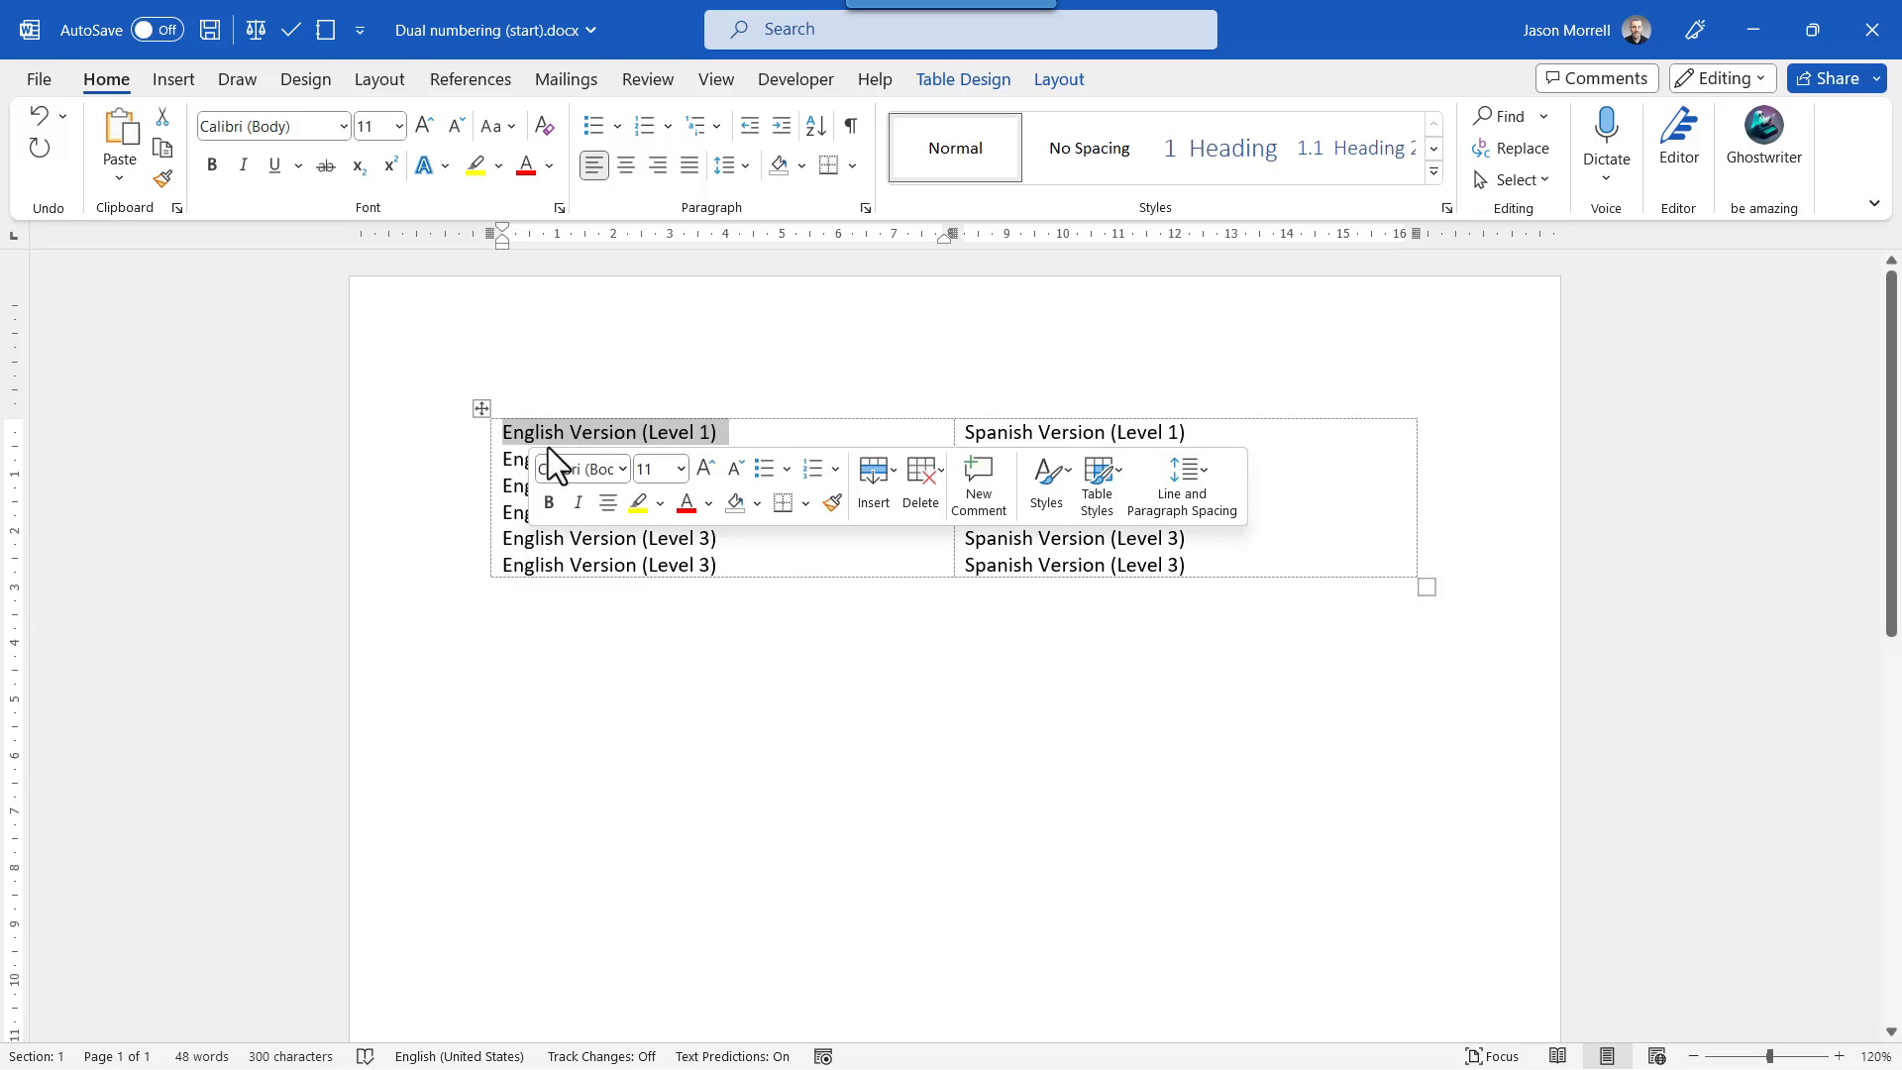
click(1432, 174)
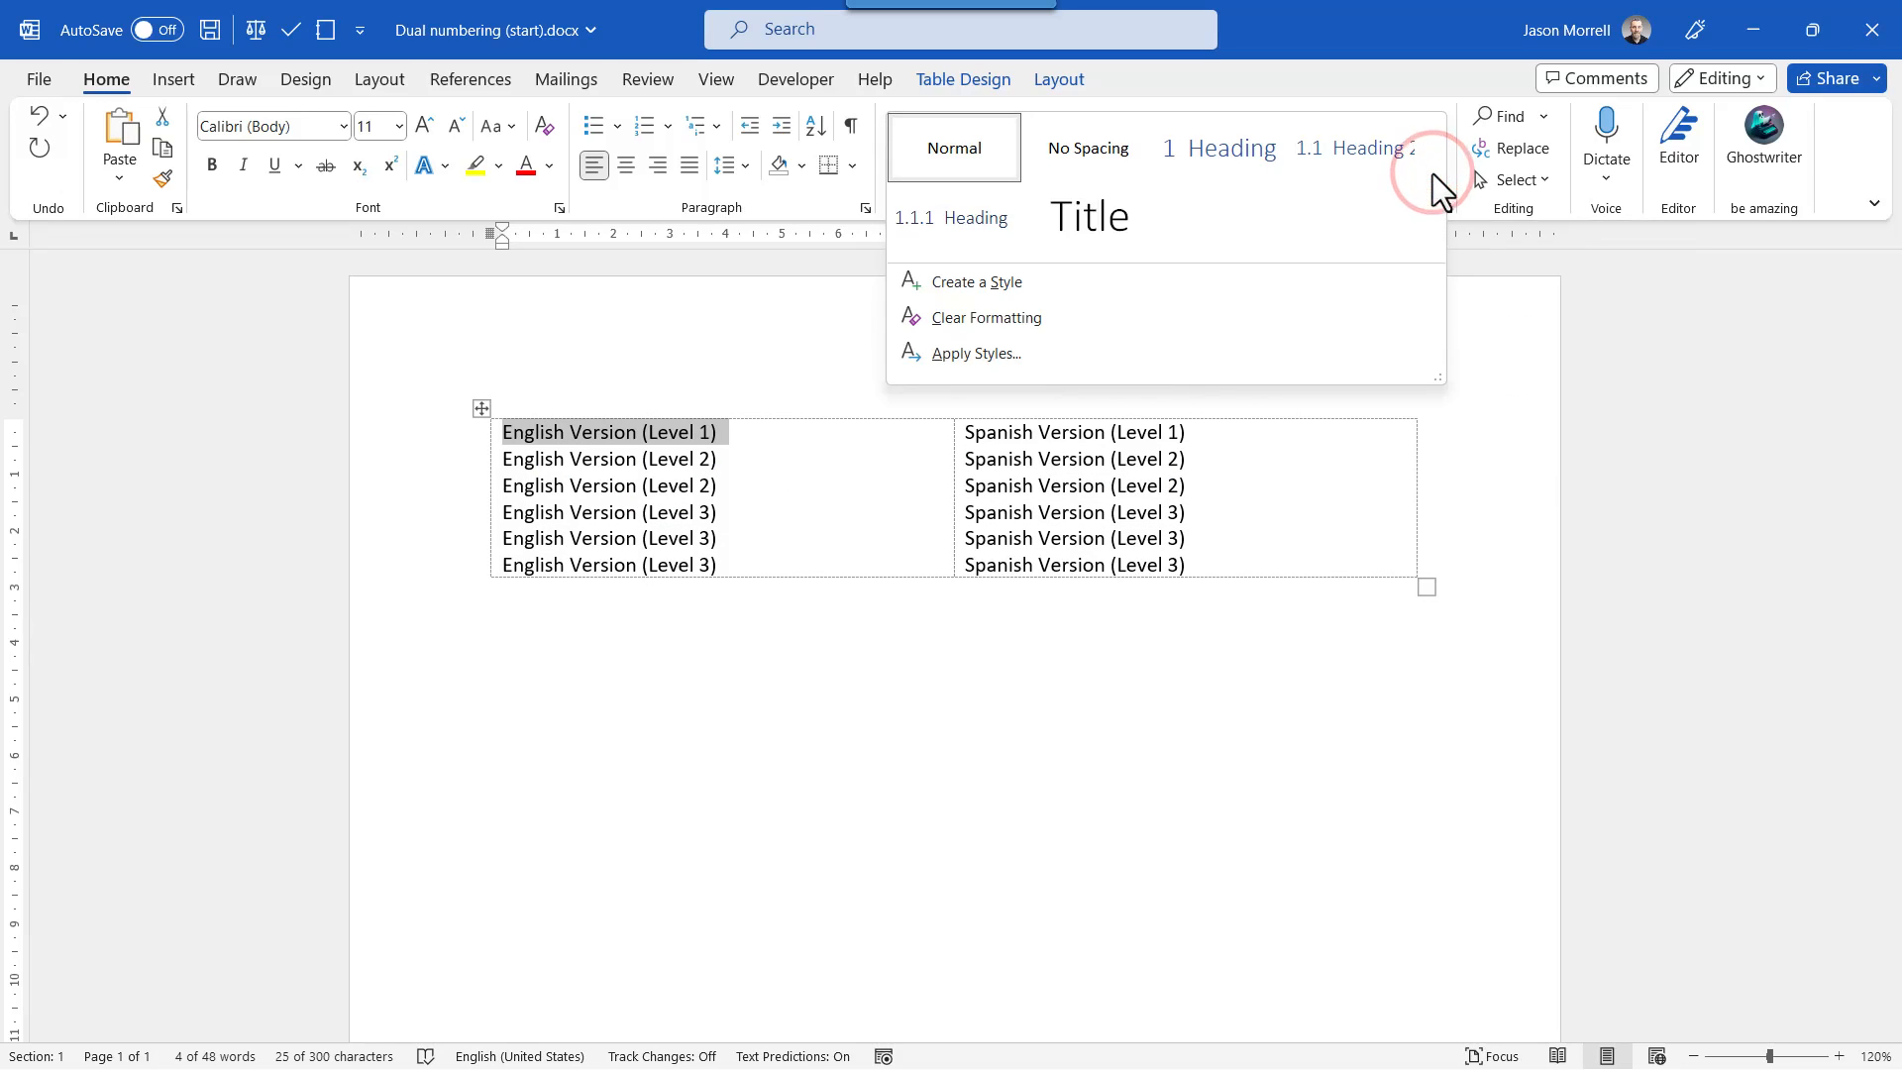
click(1031, 287)
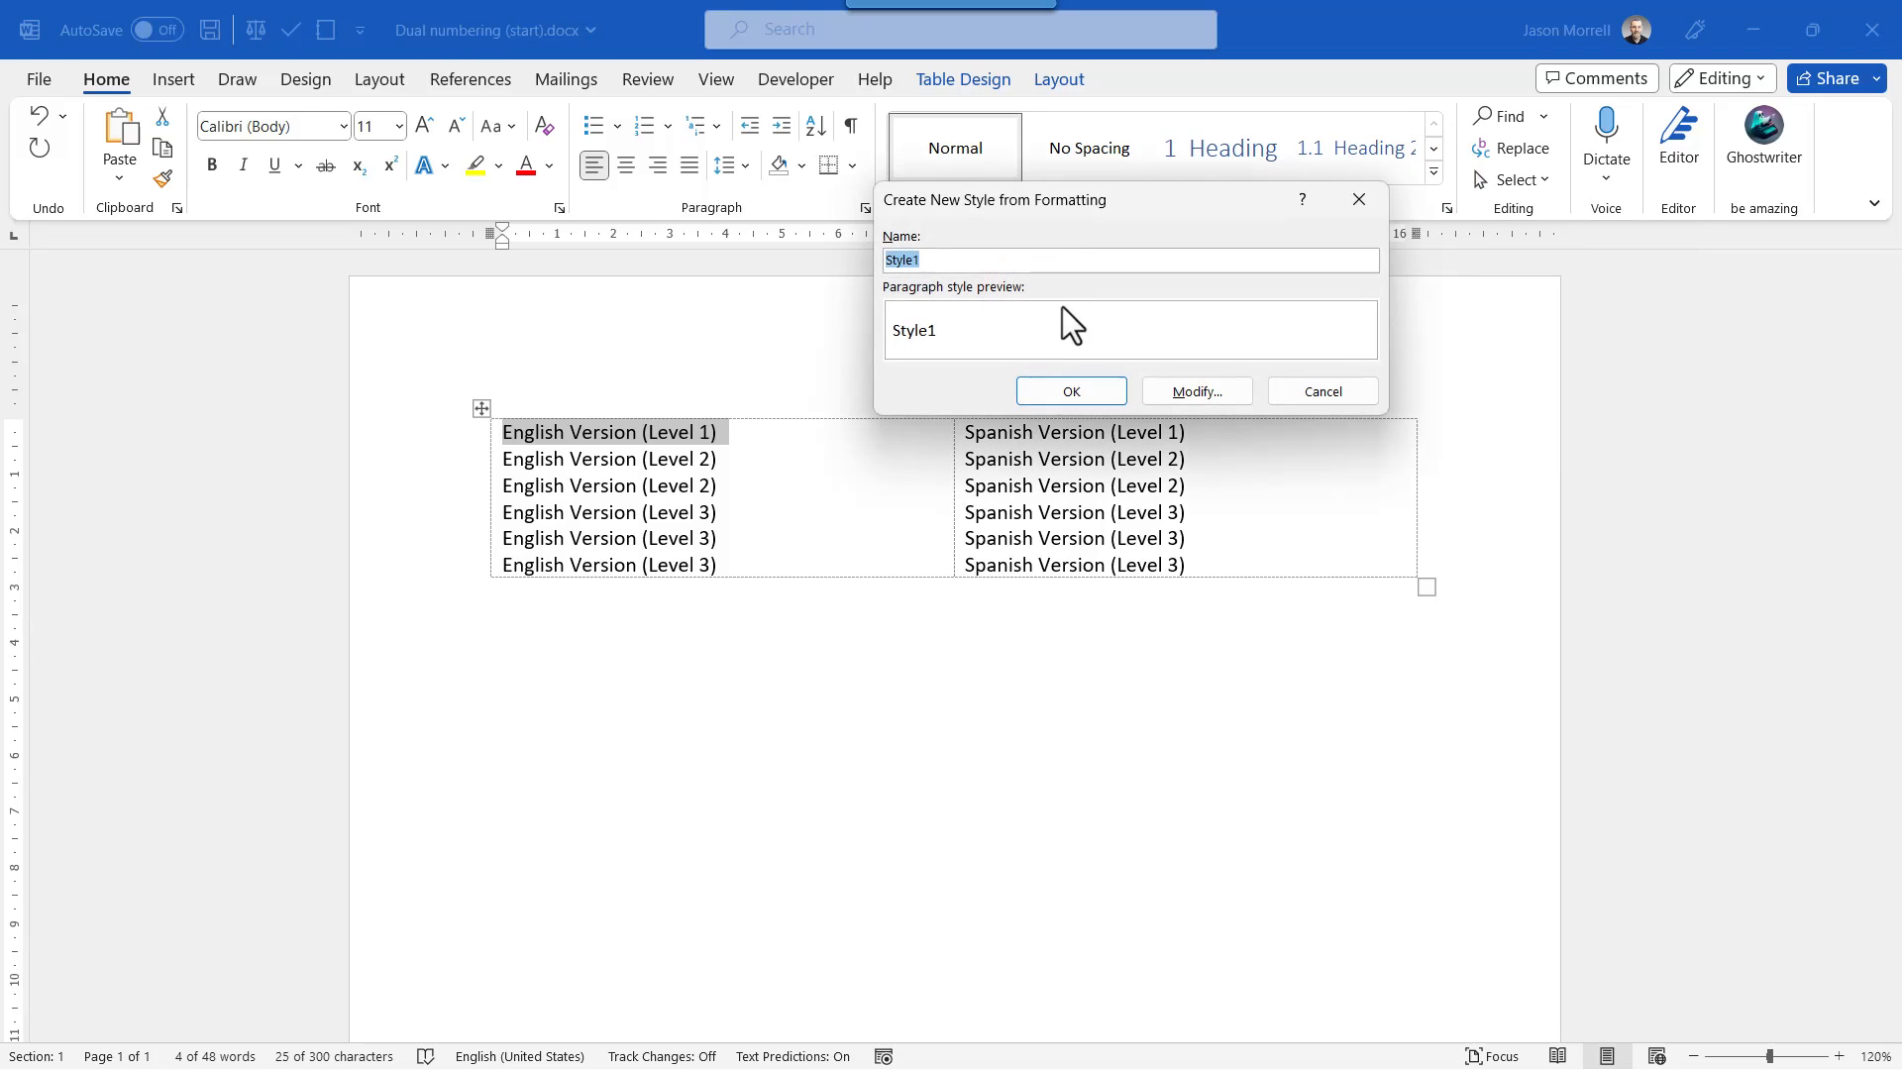
click(1195, 391)
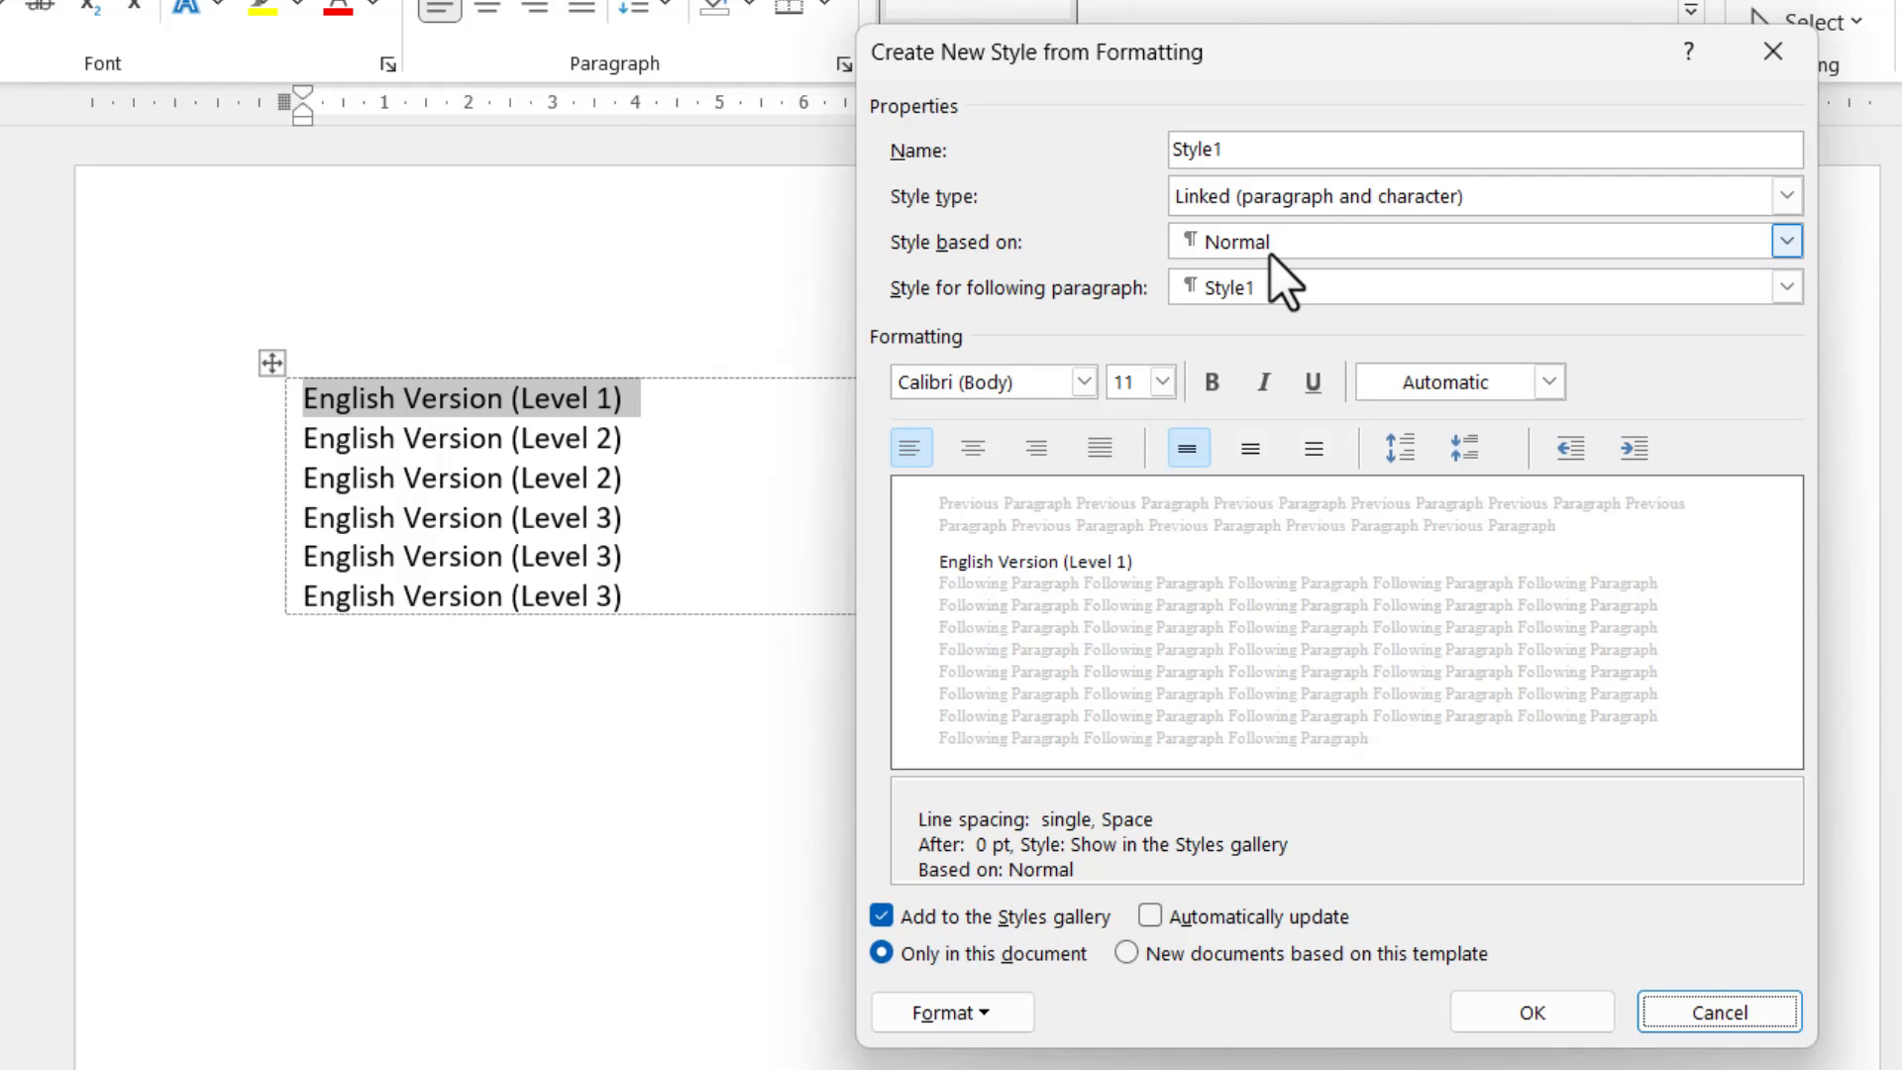
click(1276, 151)
key(BackSpace)
key(BackSpace)
key(BackSpace)
key(BackSpace)
key(BackSpace)
key(BackSpace)
text(English 1)
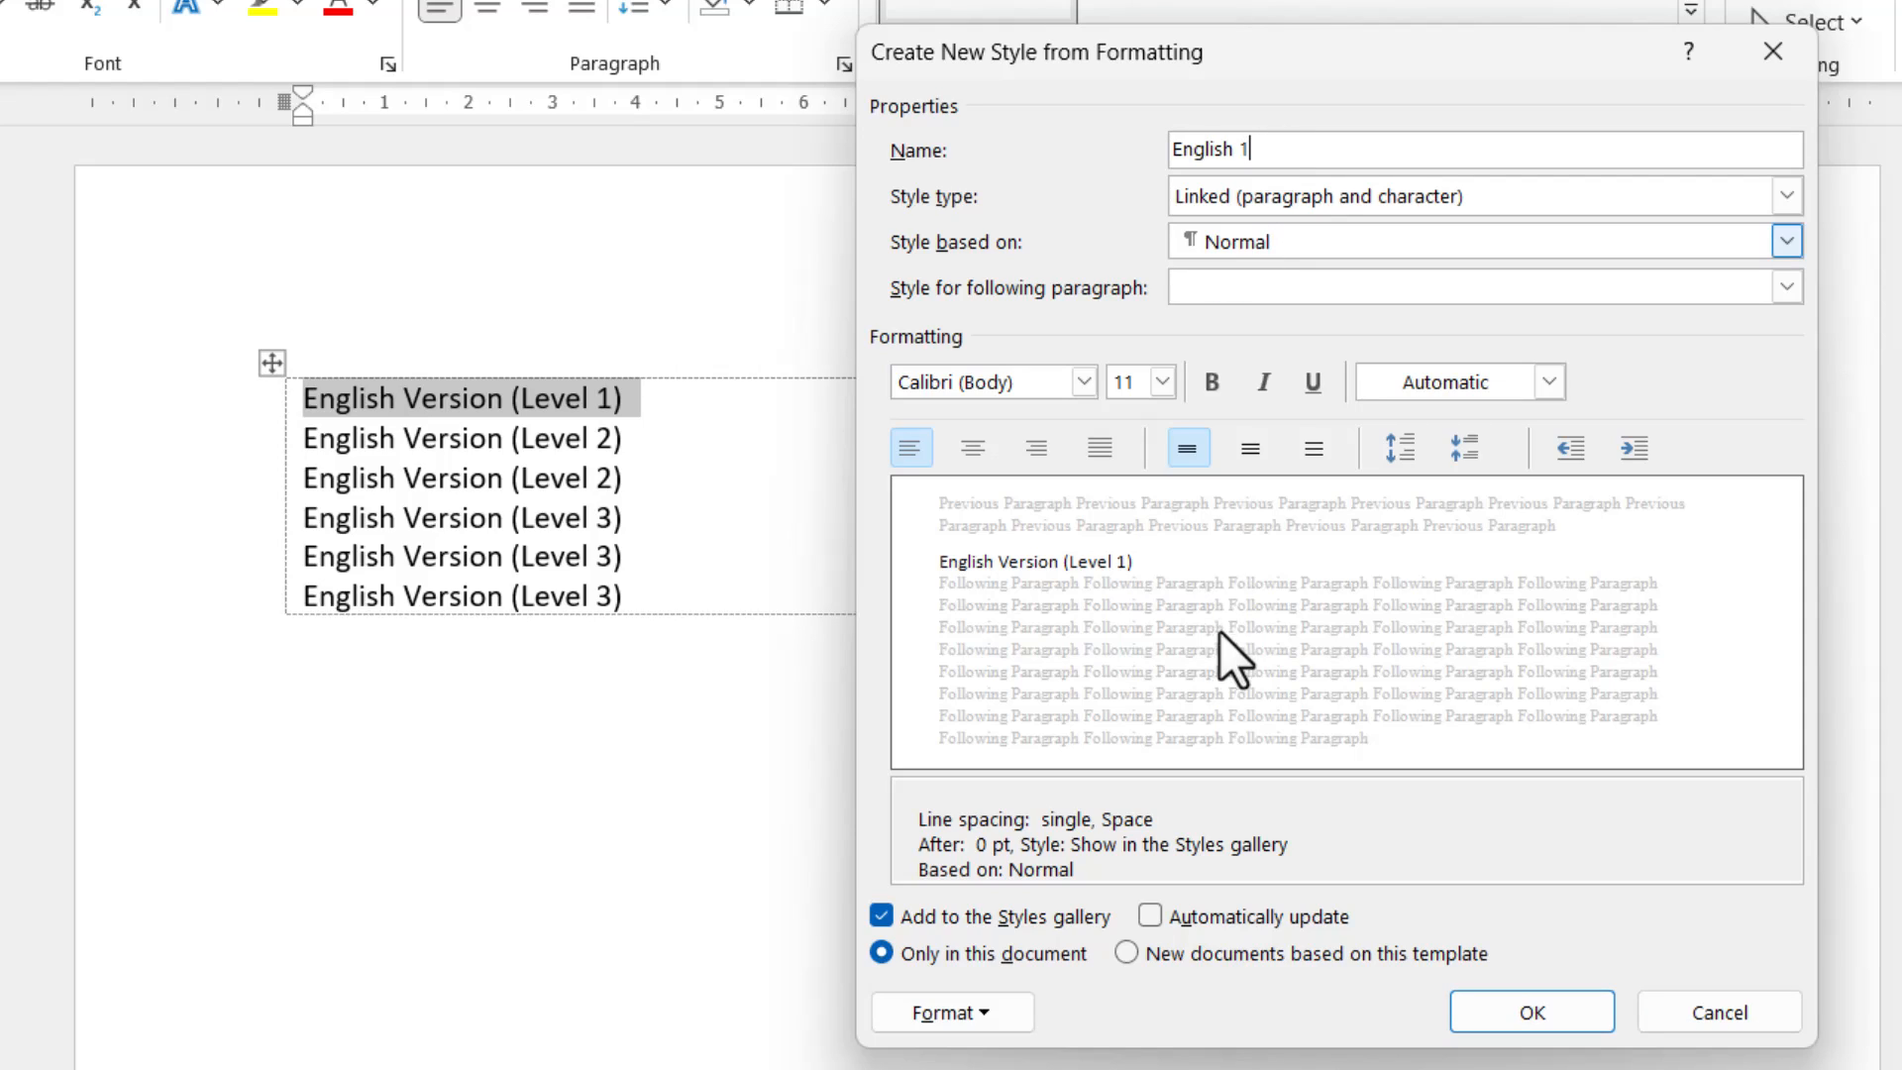
Format the English 1 style as 16 pt bold and save it.
click(1161, 386)
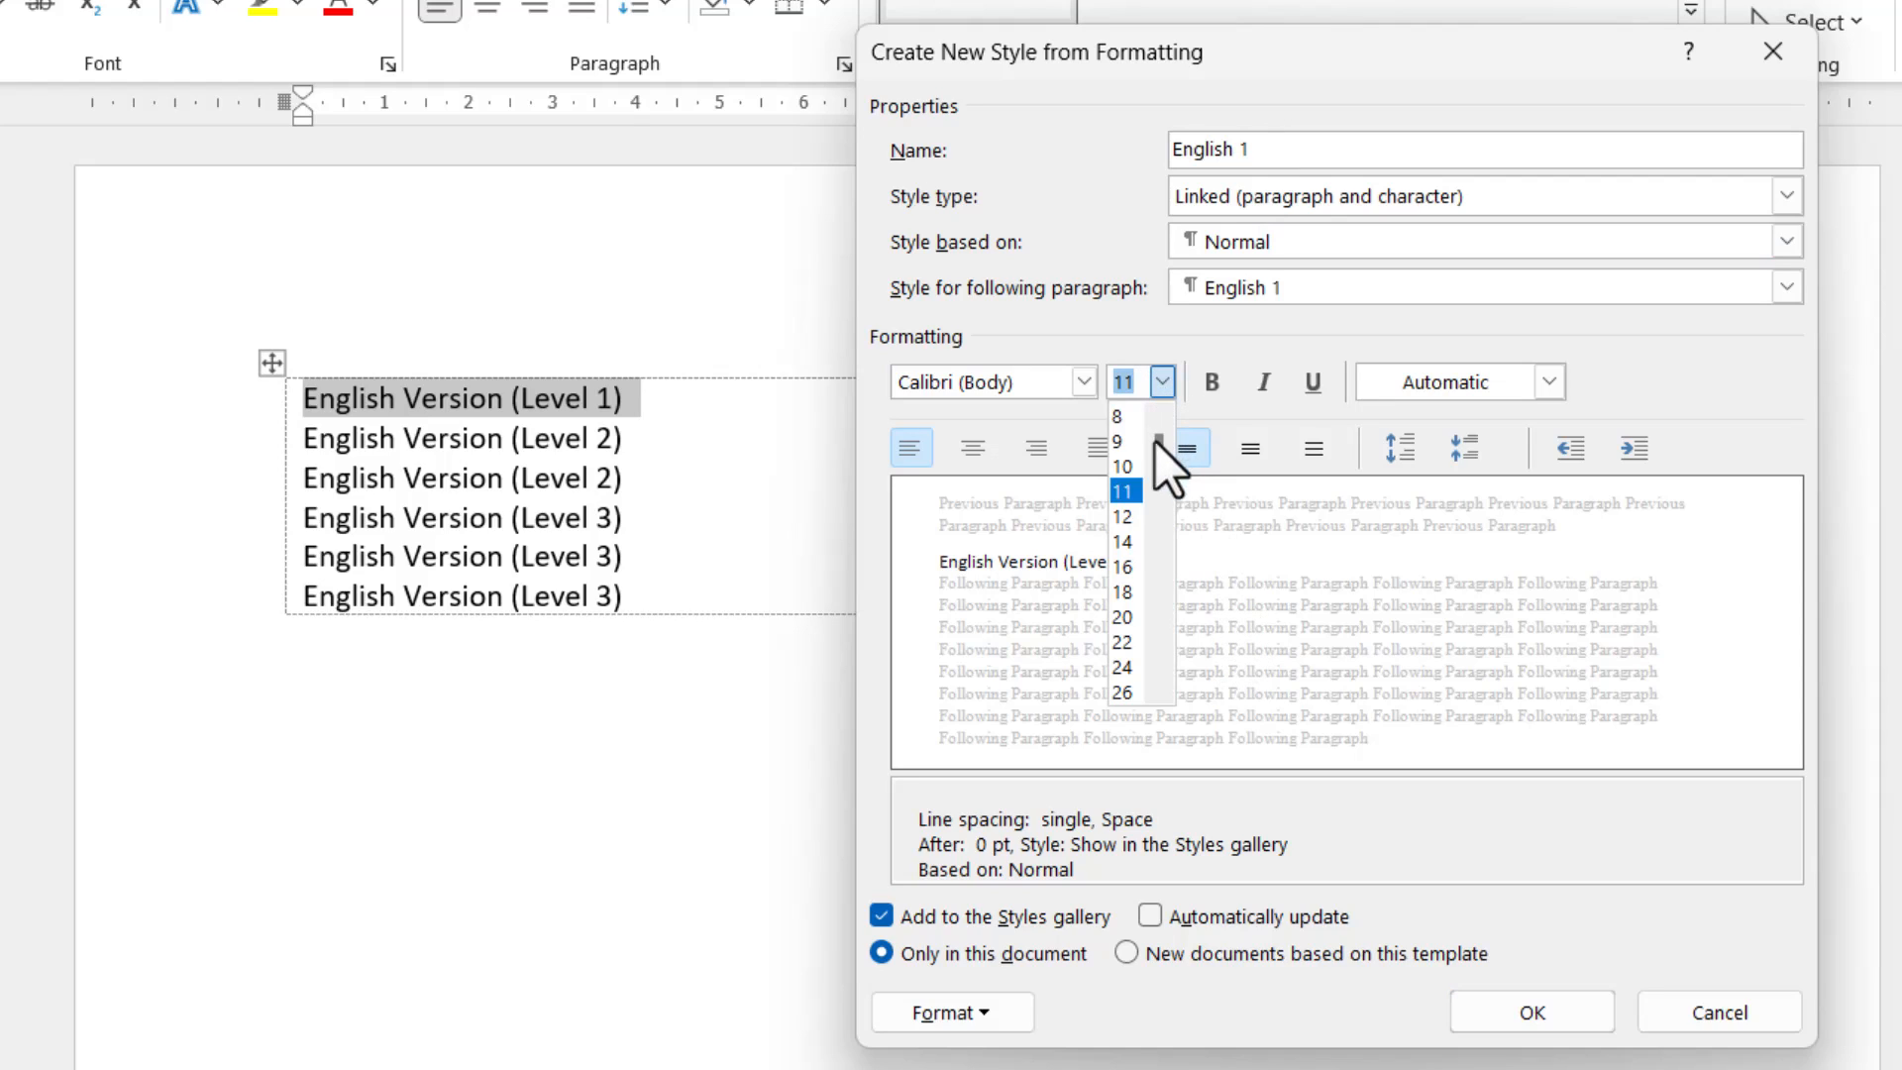
click(1129, 563)
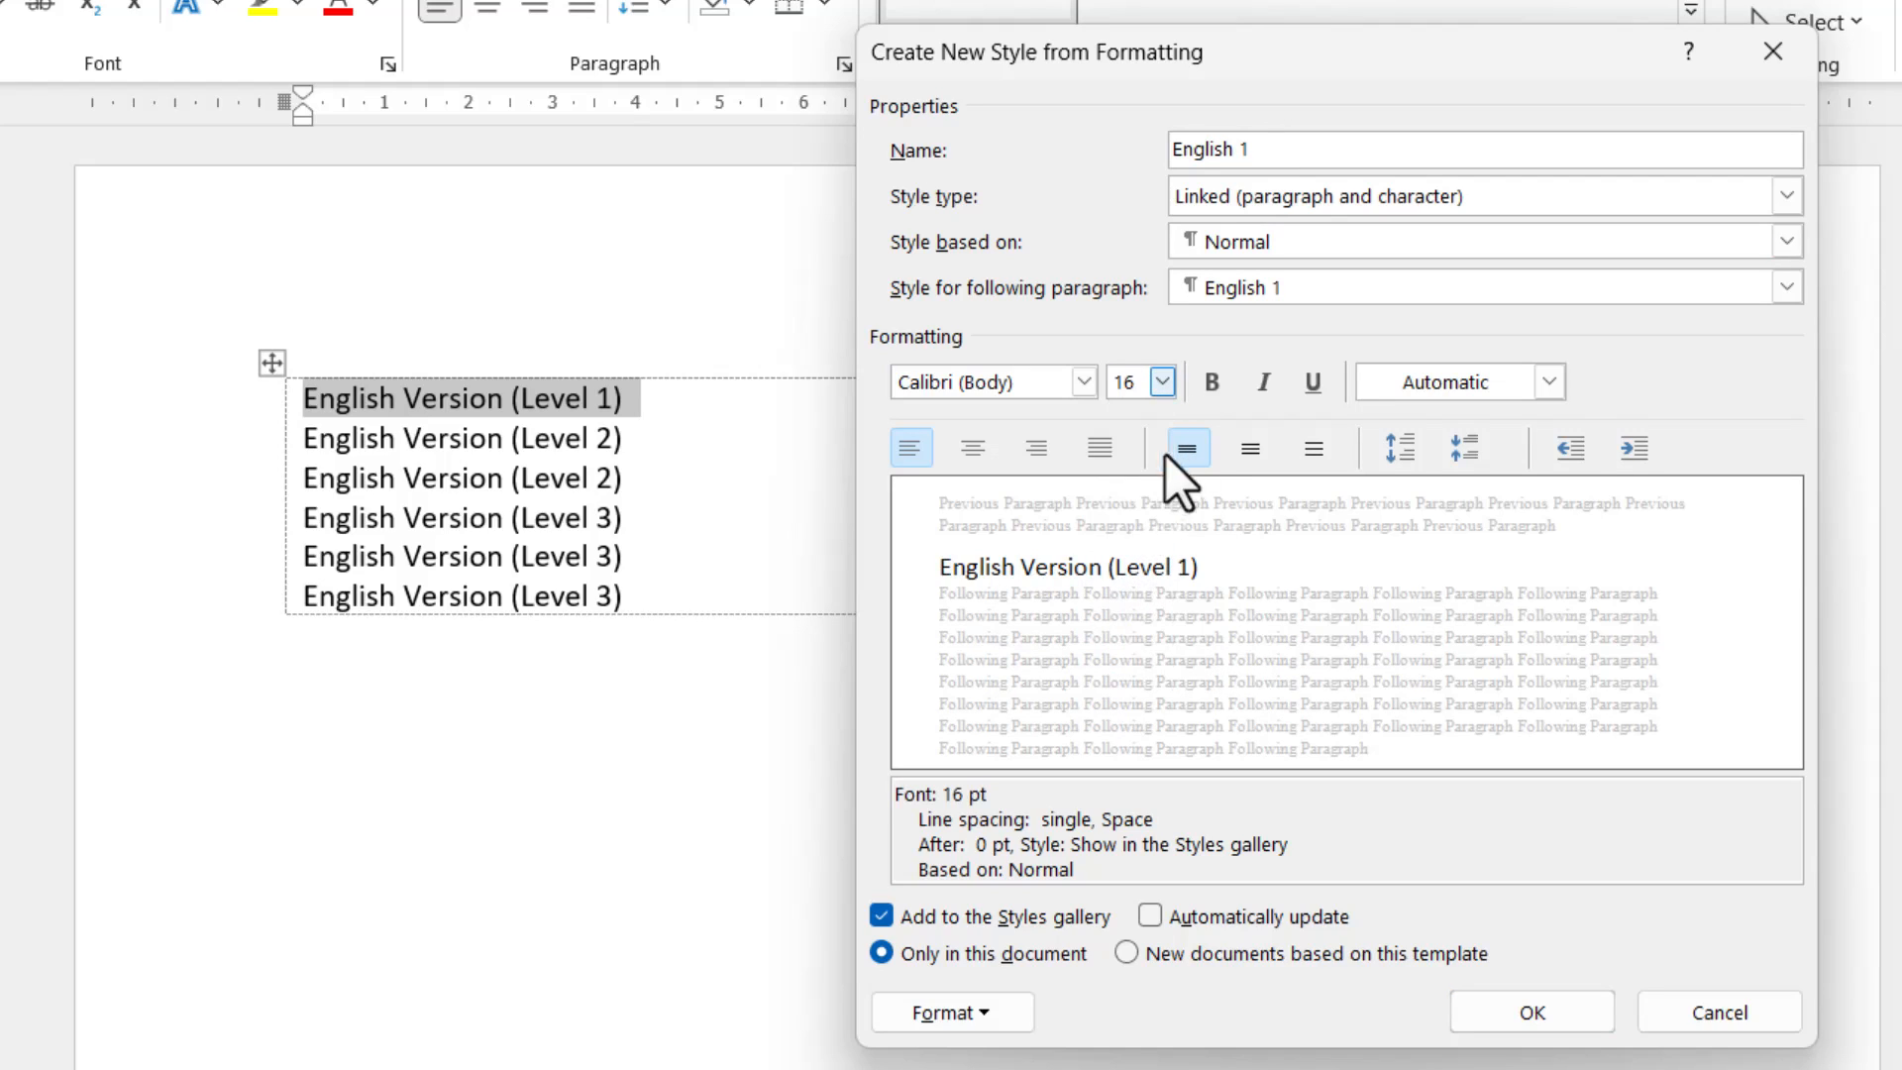
click(1215, 385)
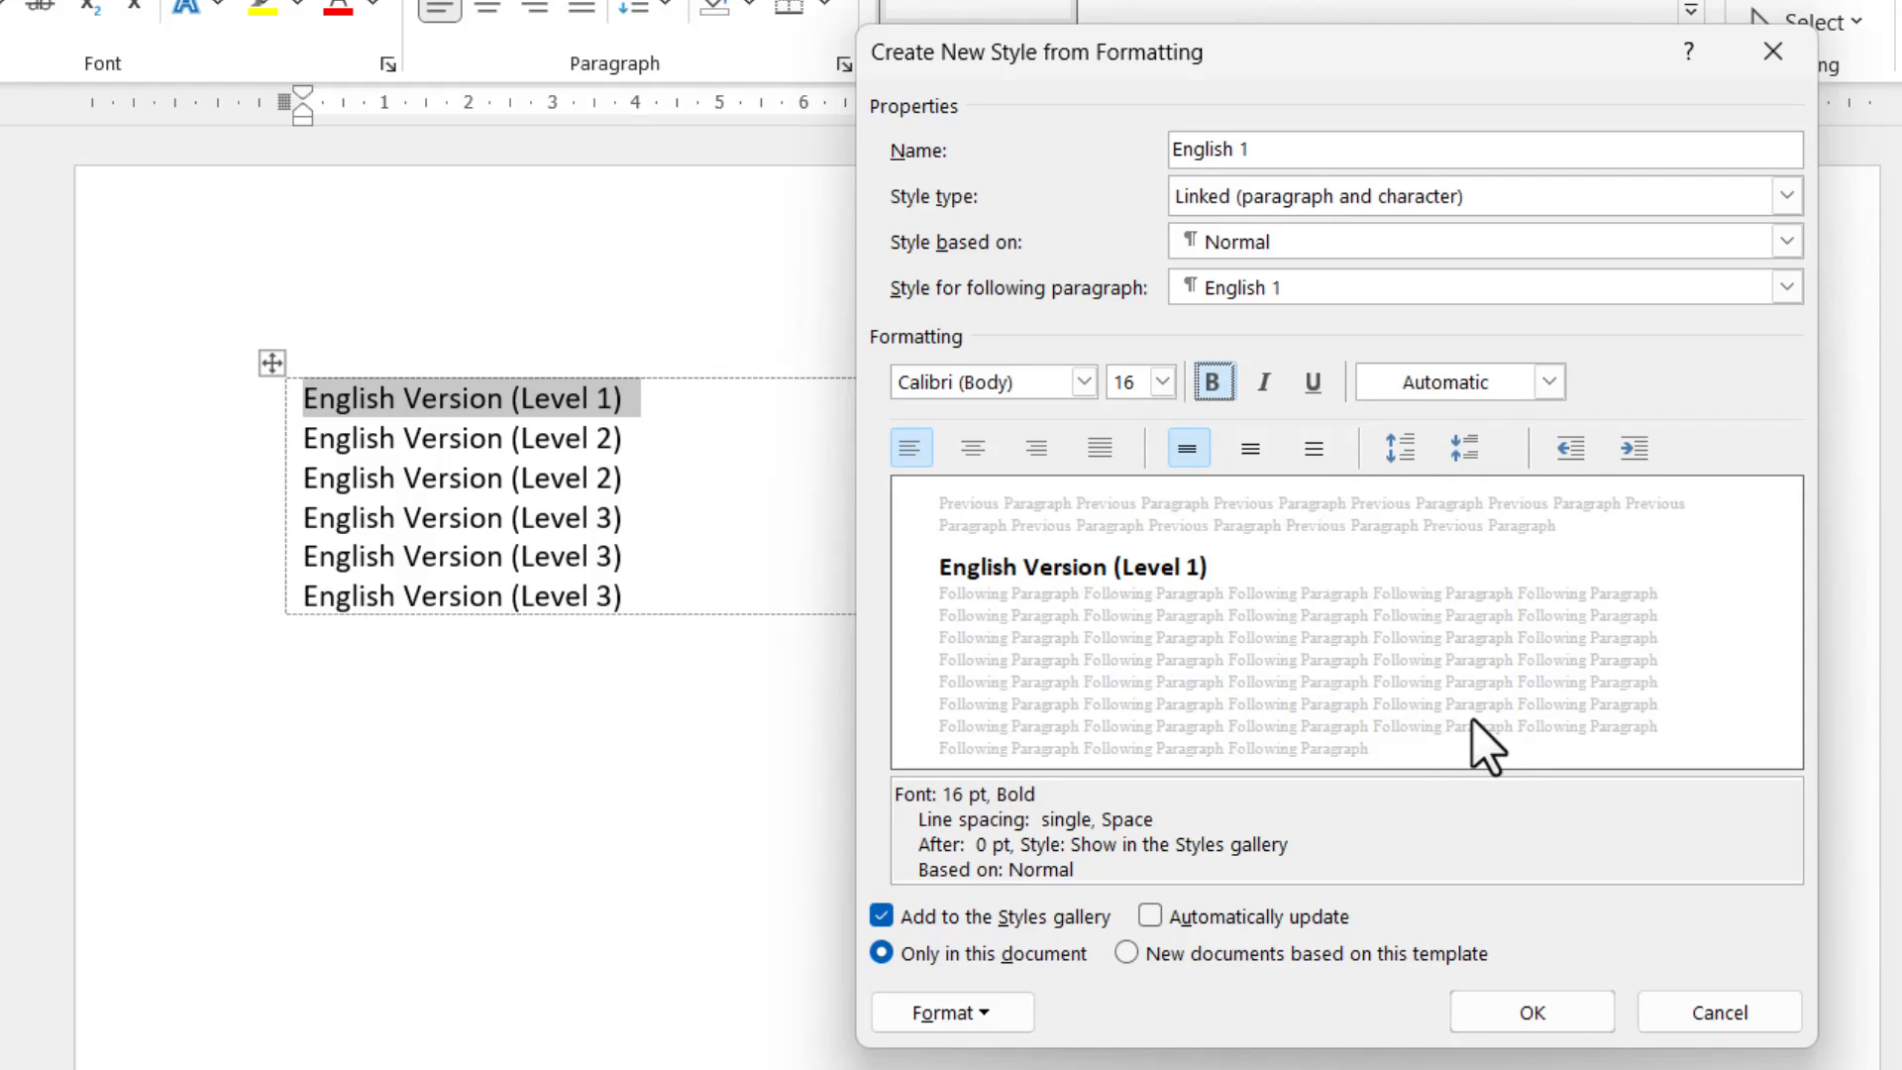
click(959, 1012)
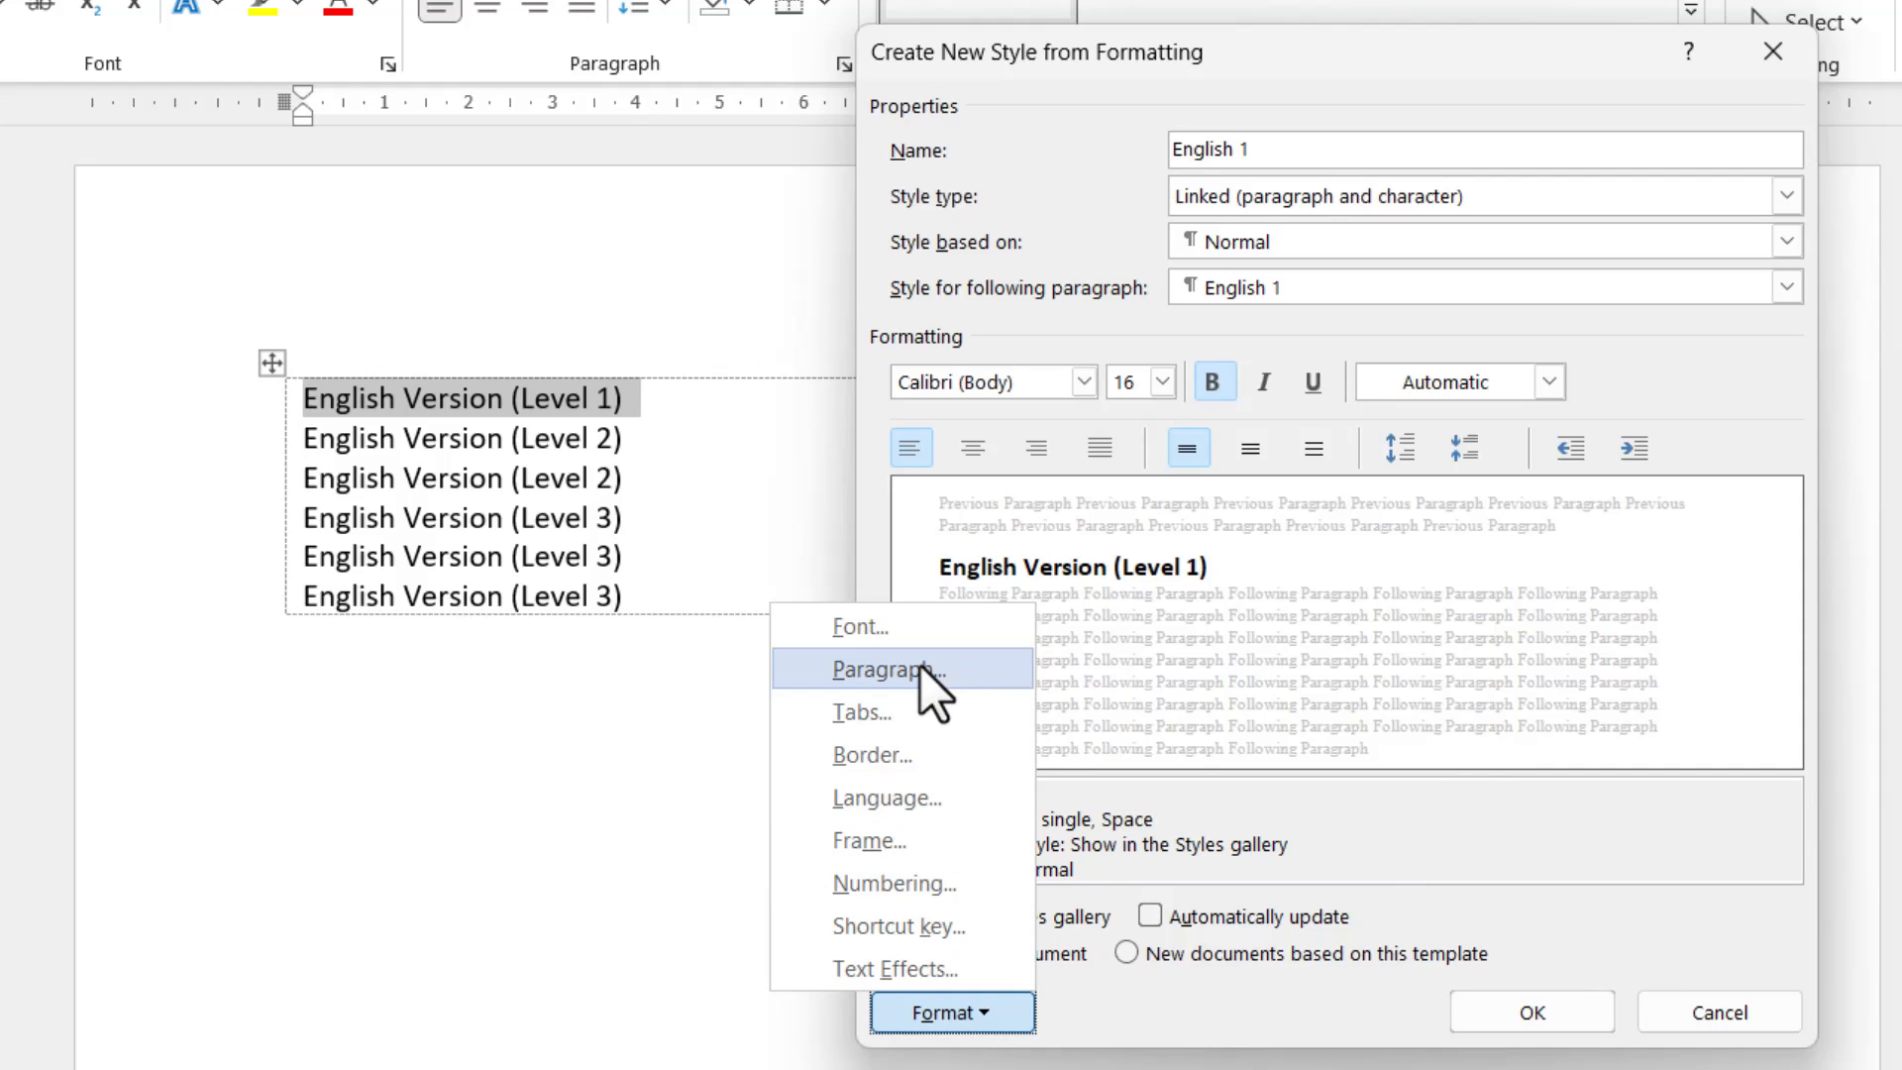
click(1431, 820)
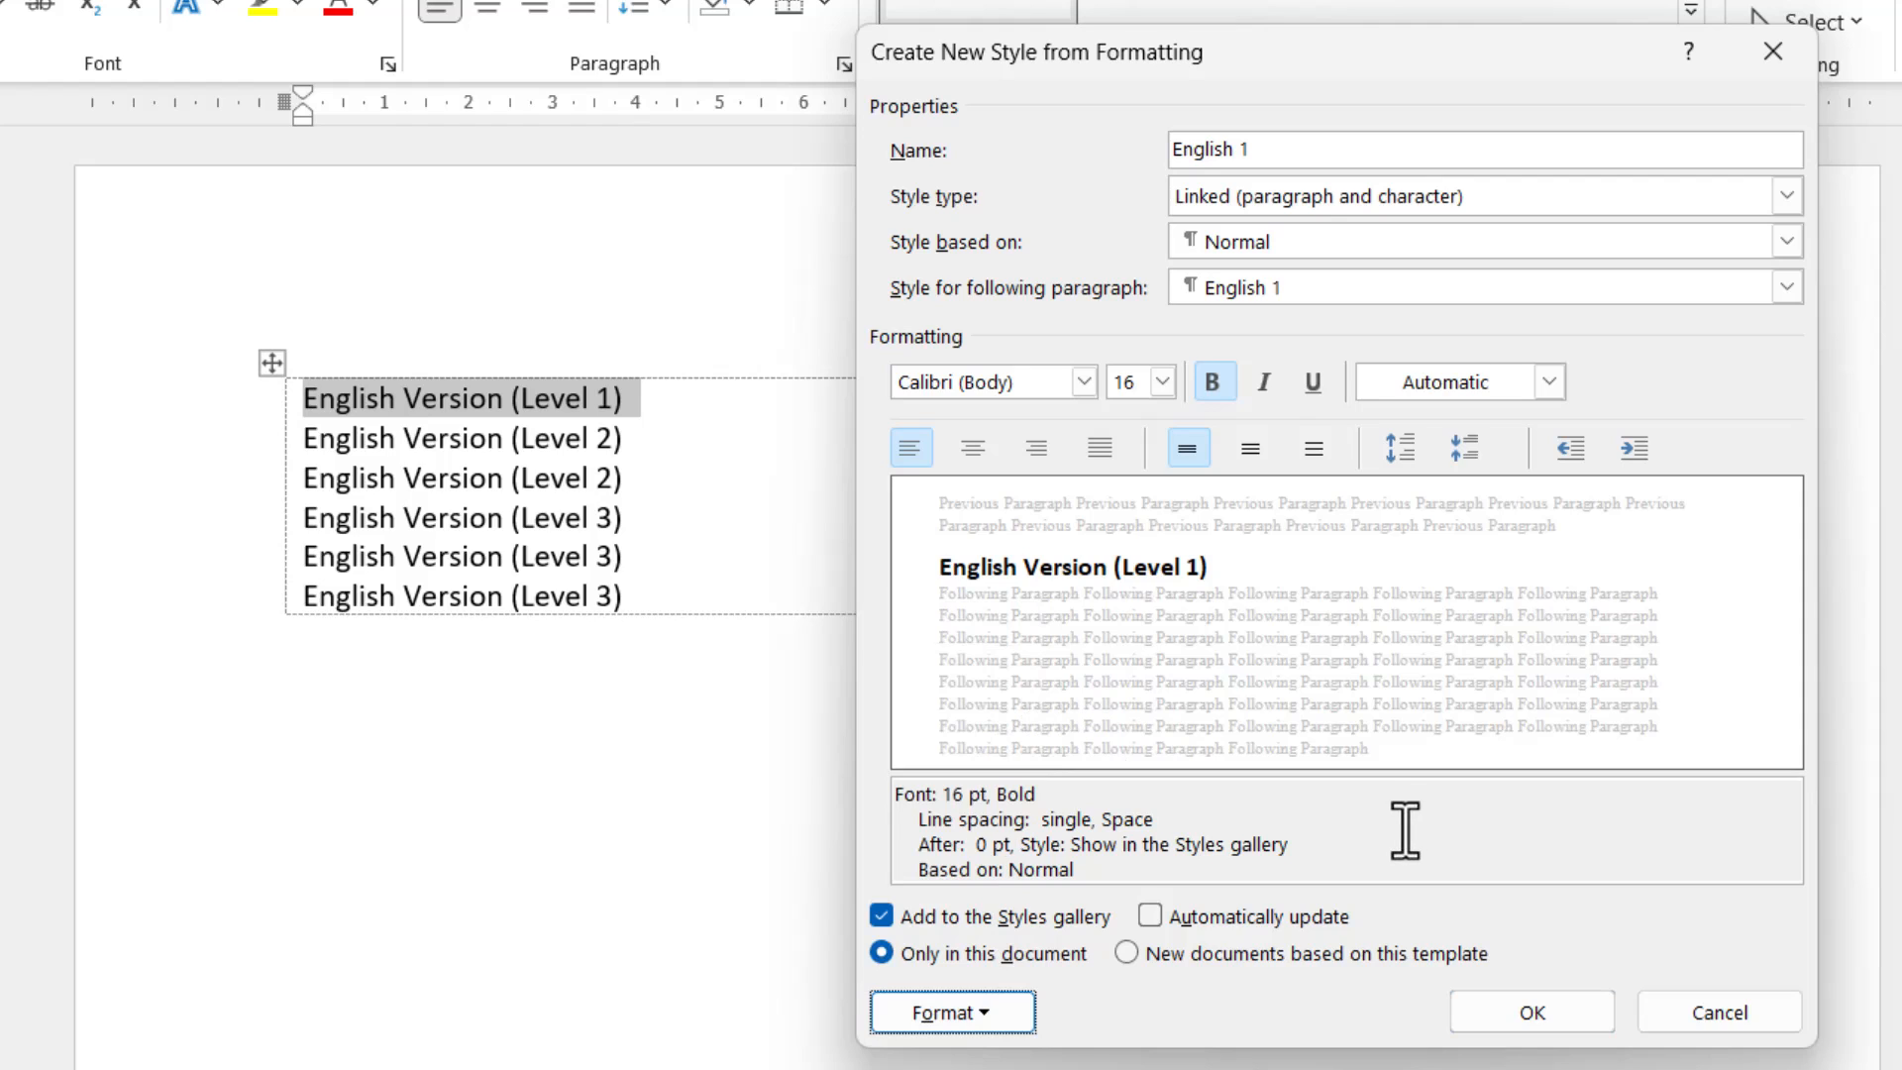
click(1526, 1008)
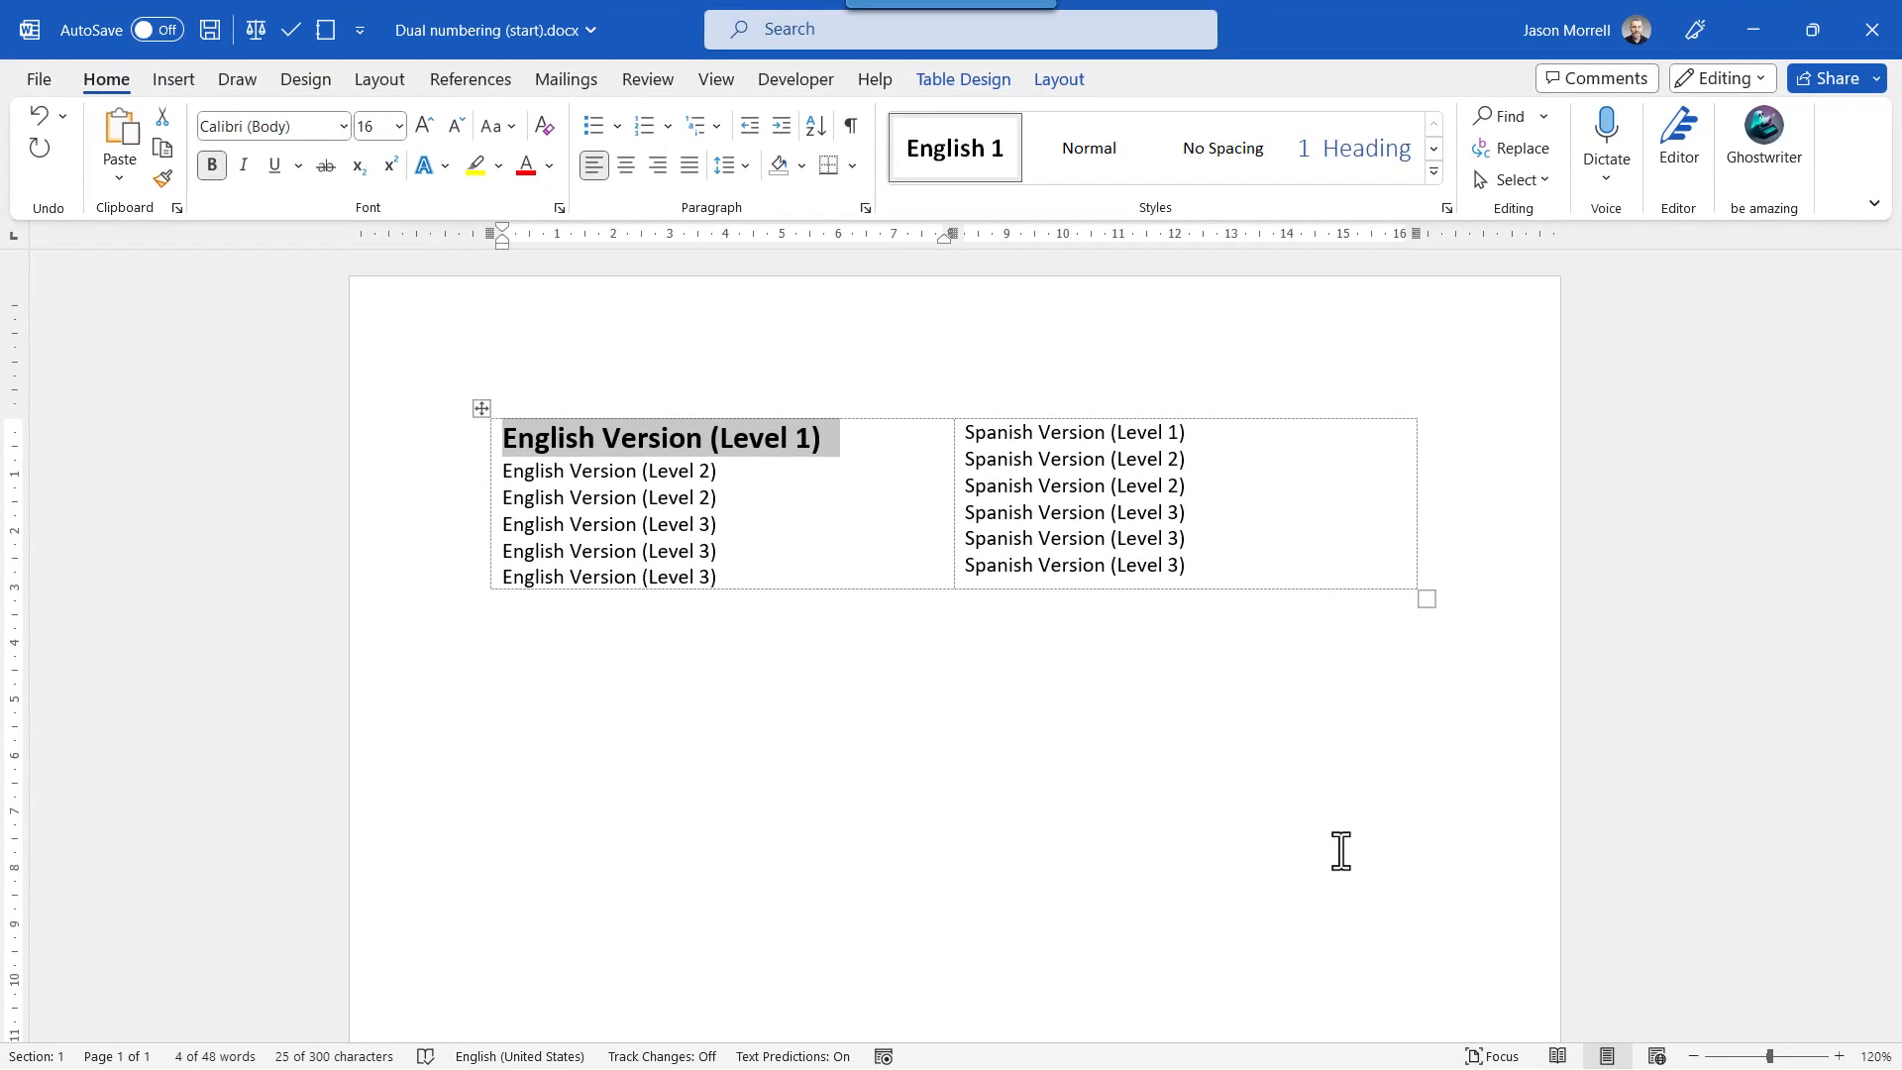
Start a new style from the two English Version (Level 2) lines, name it English 2 and open its full formatting options.
drag(721, 499, 507, 470)
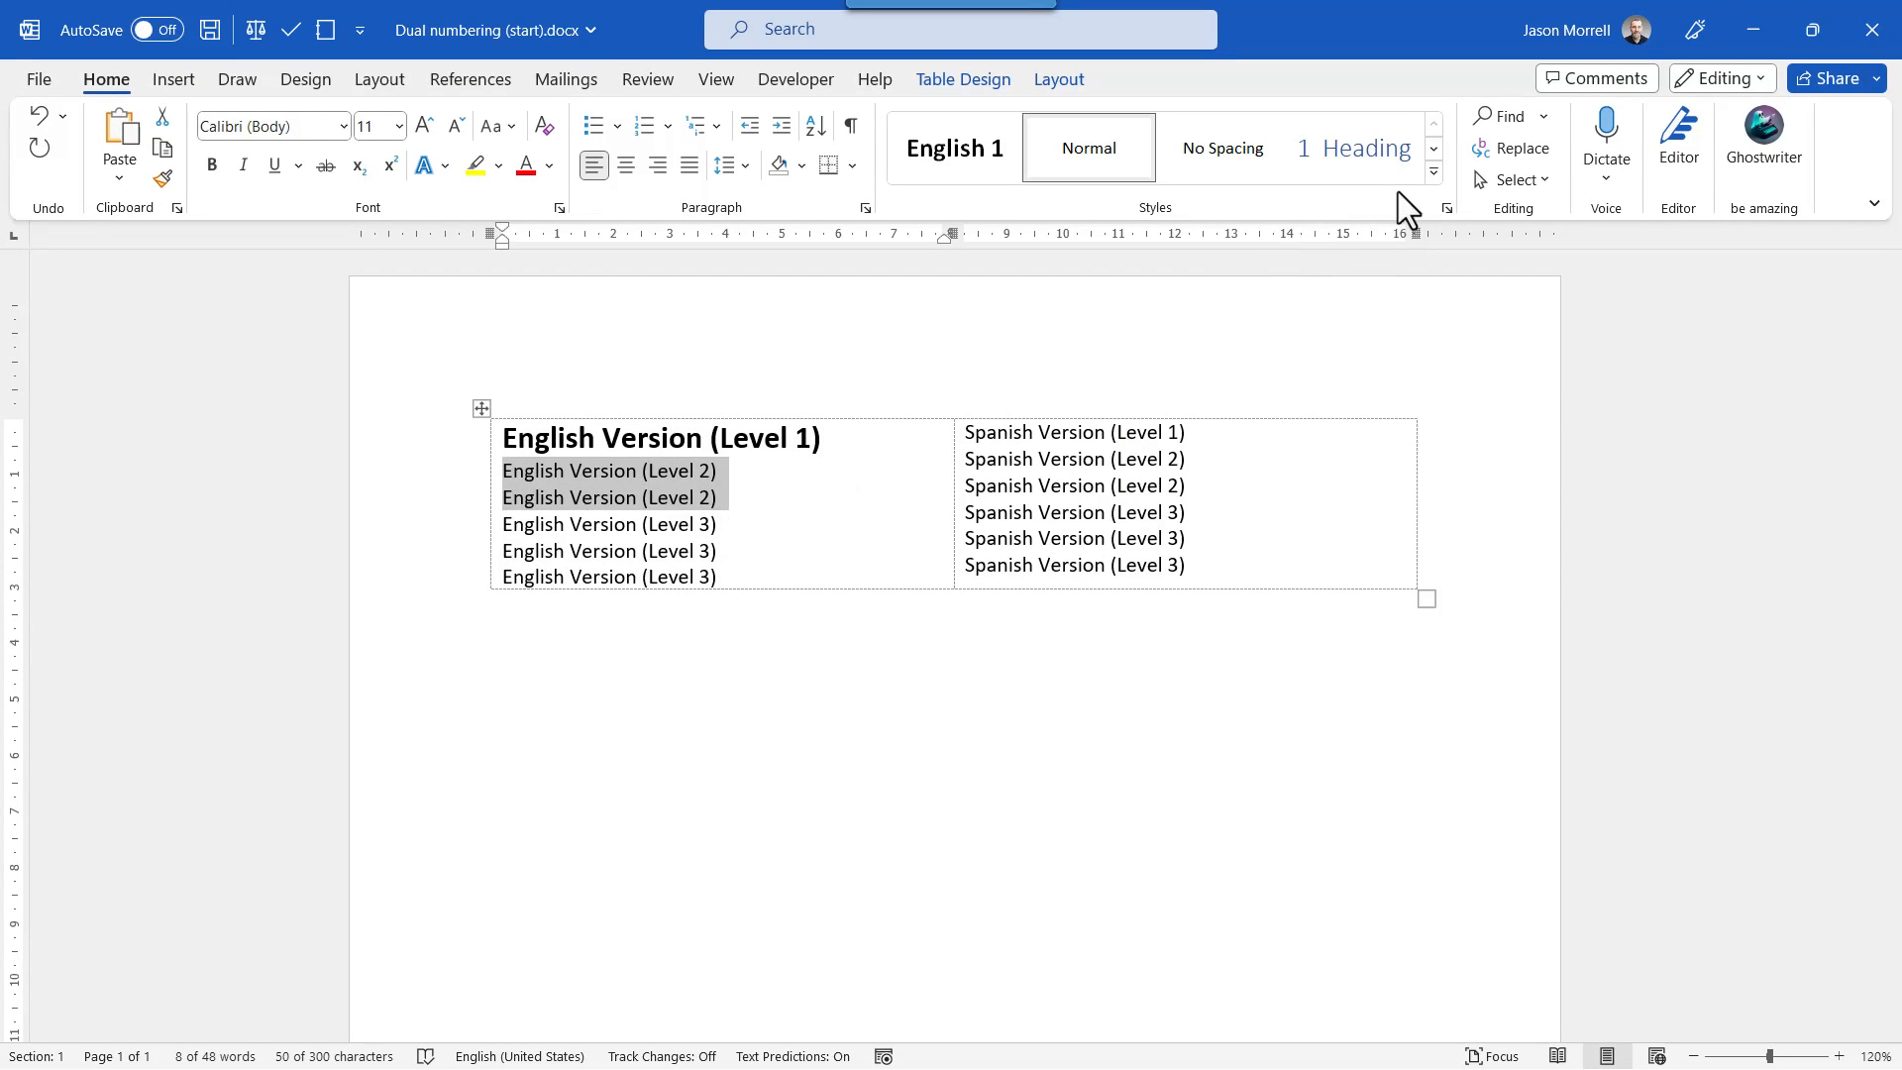
click(1433, 173)
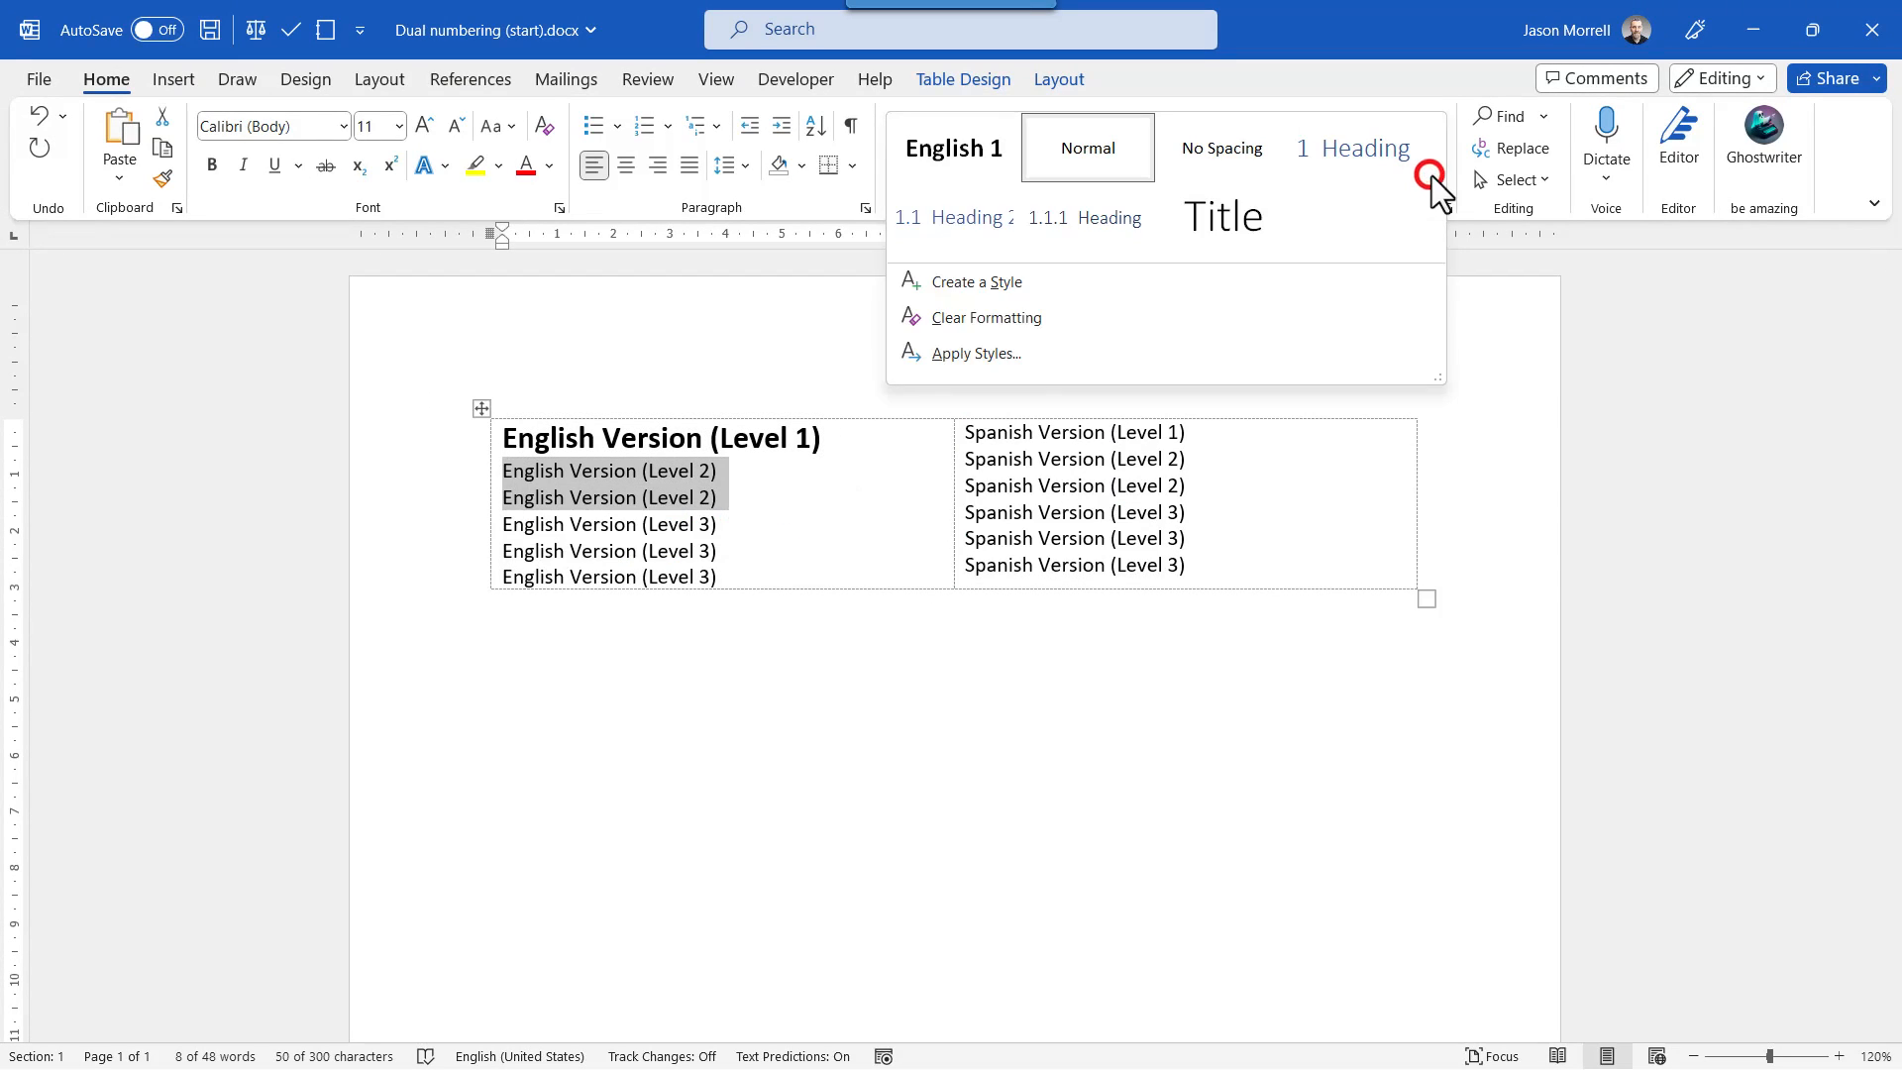
click(1003, 286)
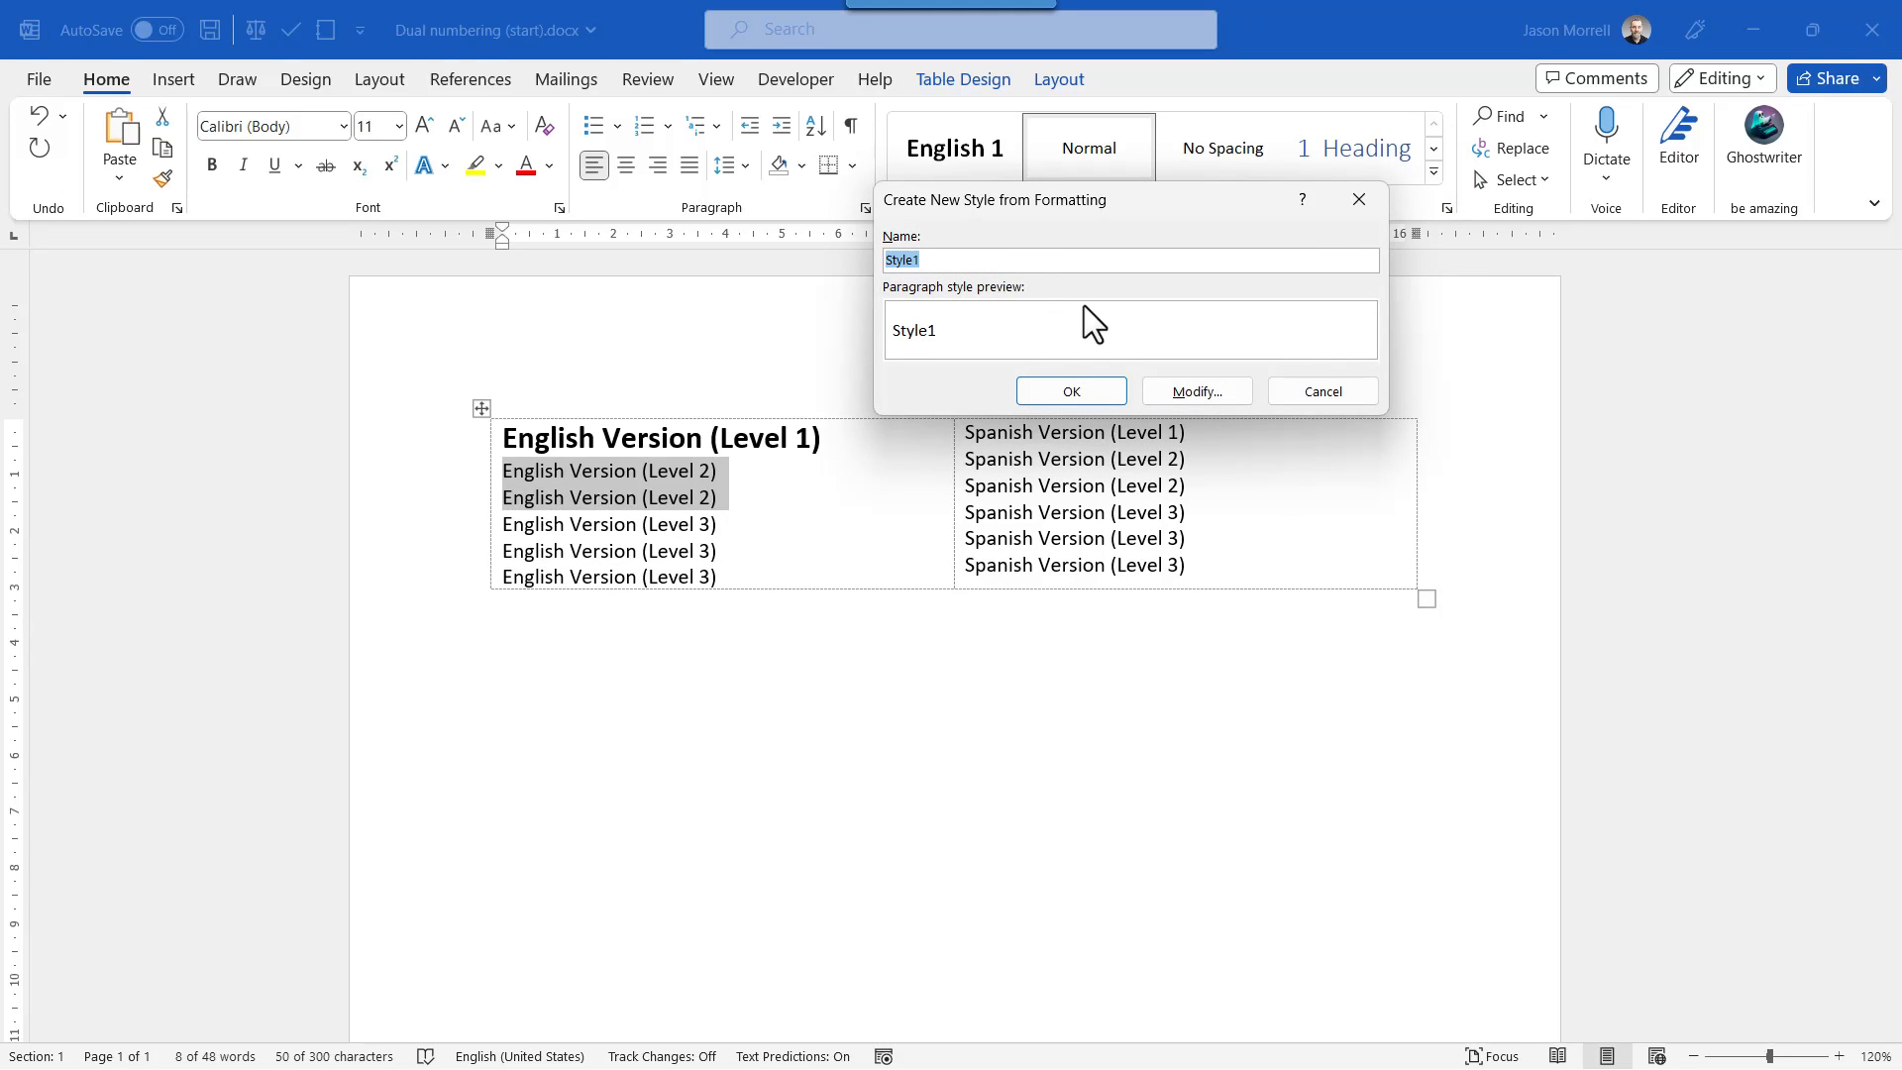
text(English 2)
click(1189, 391)
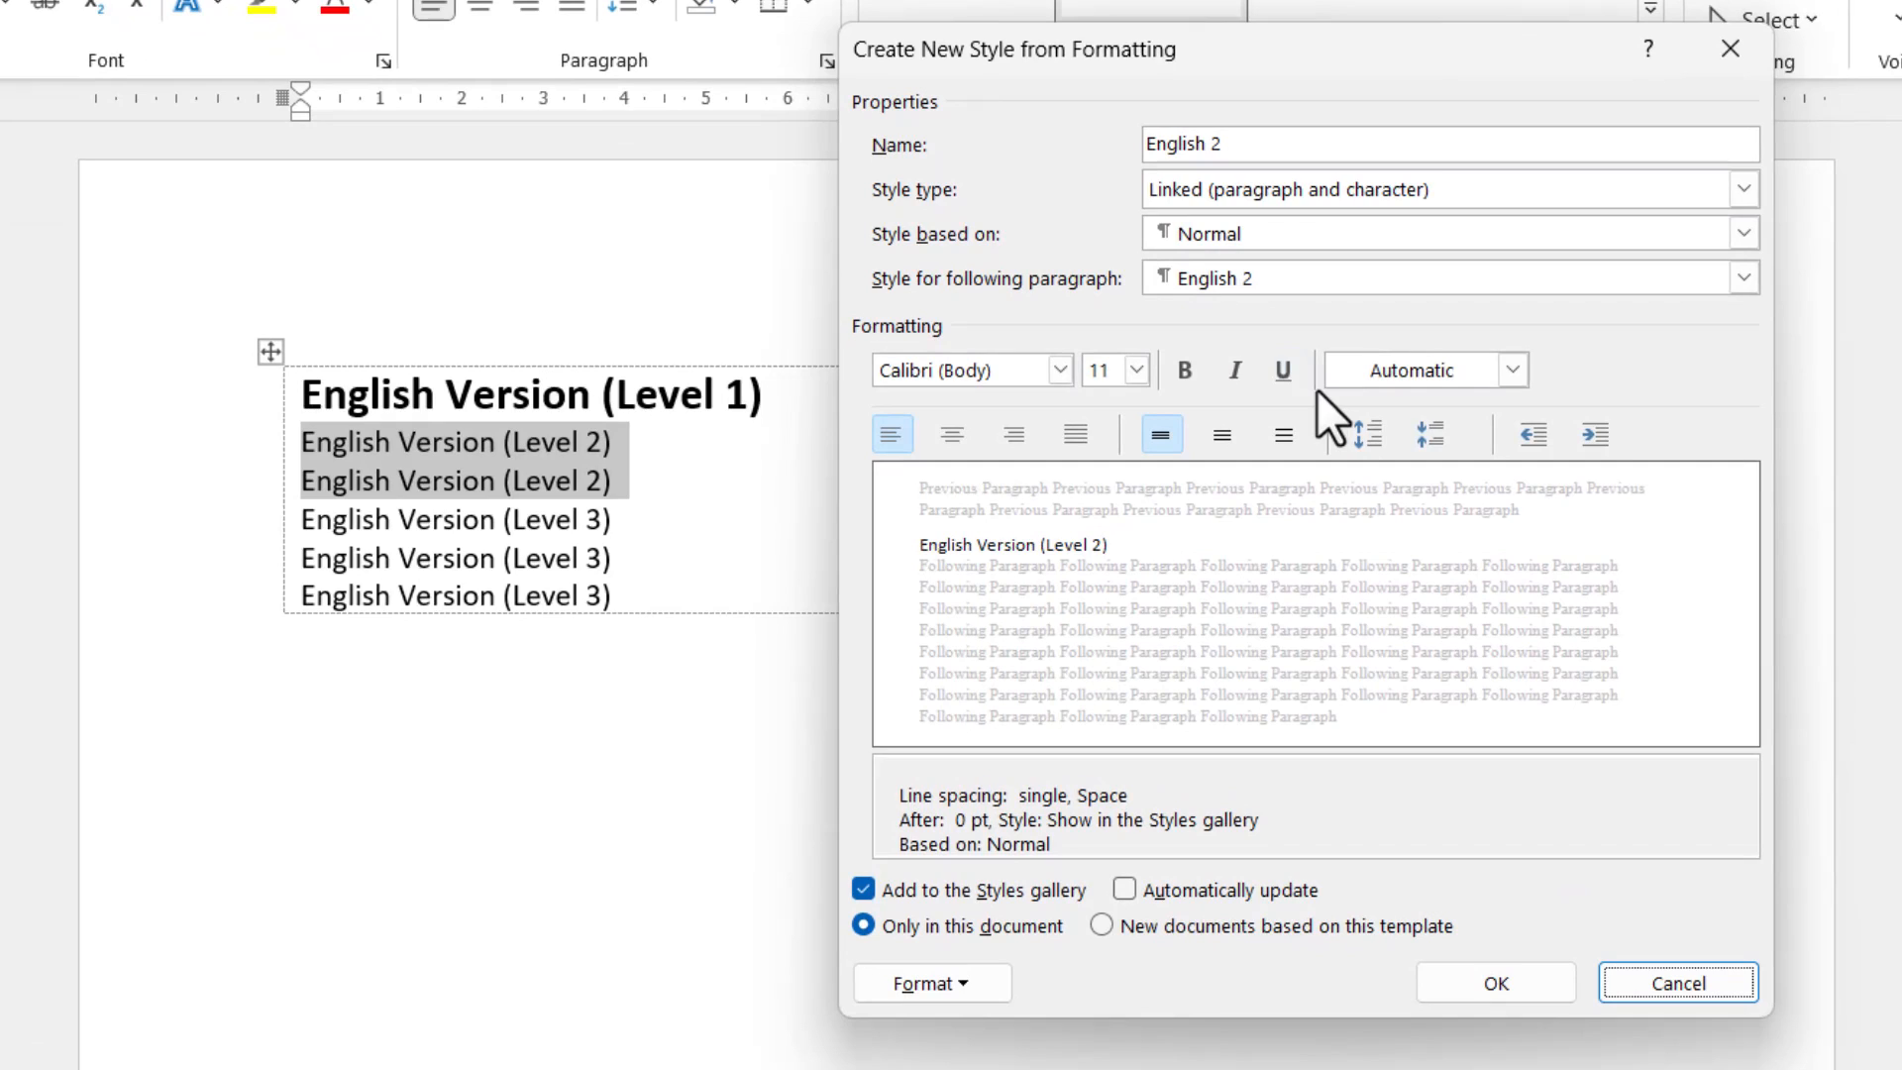
Format the English 2 style as 14 pt bold with the blue Accent 1 font color and save it.
click(1136, 370)
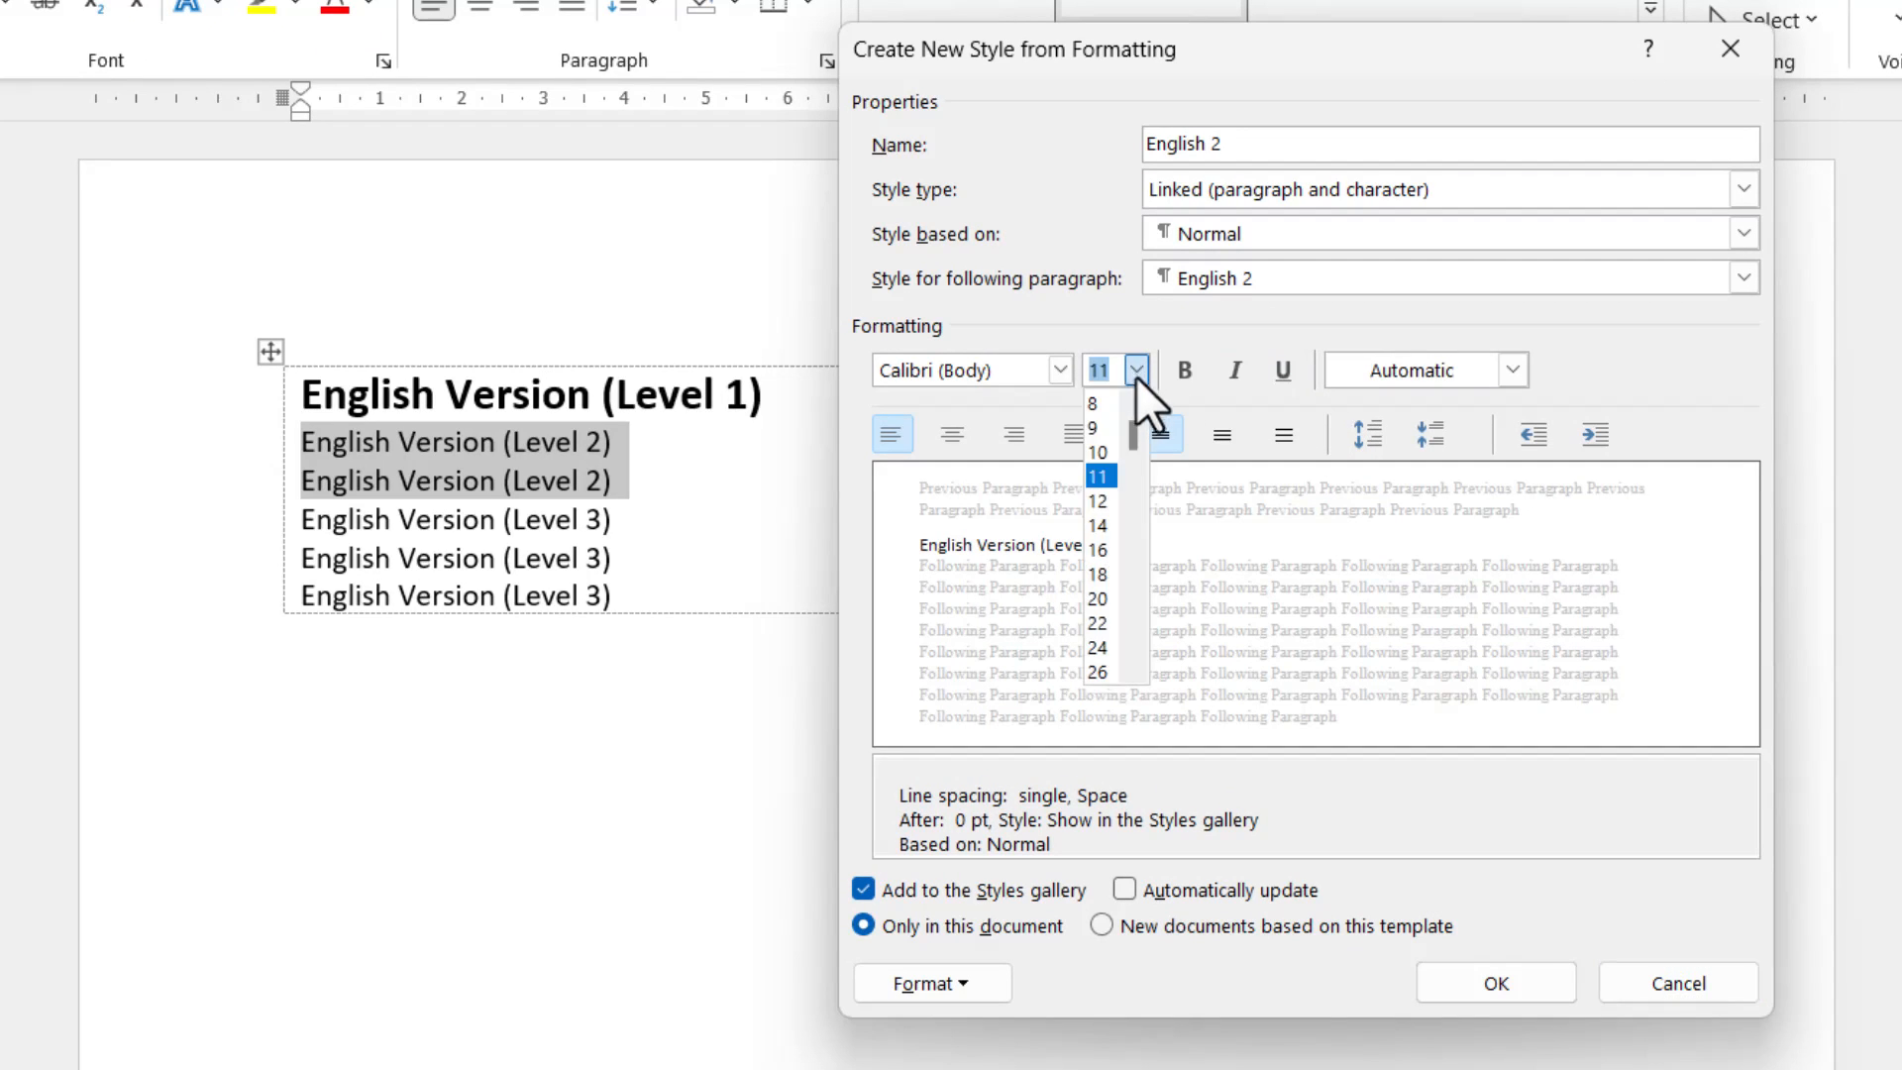
click(1102, 520)
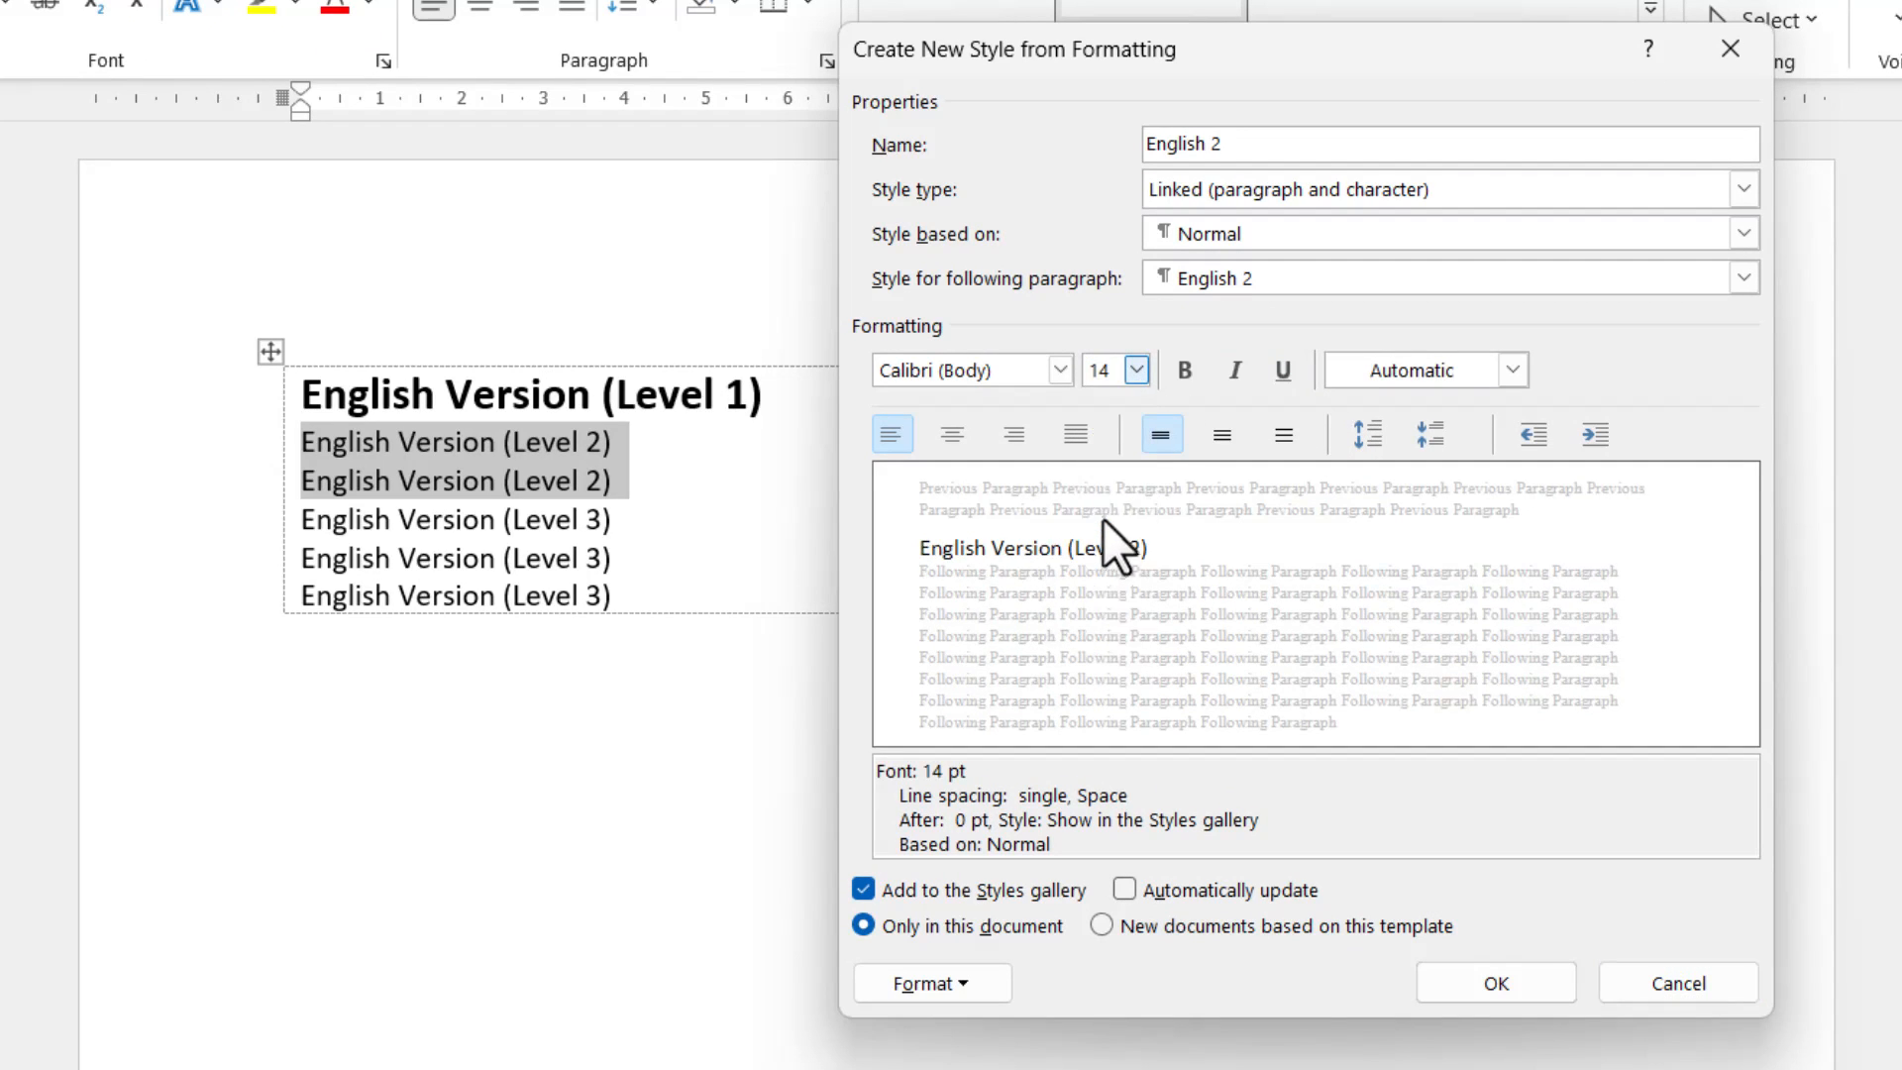
click(1185, 377)
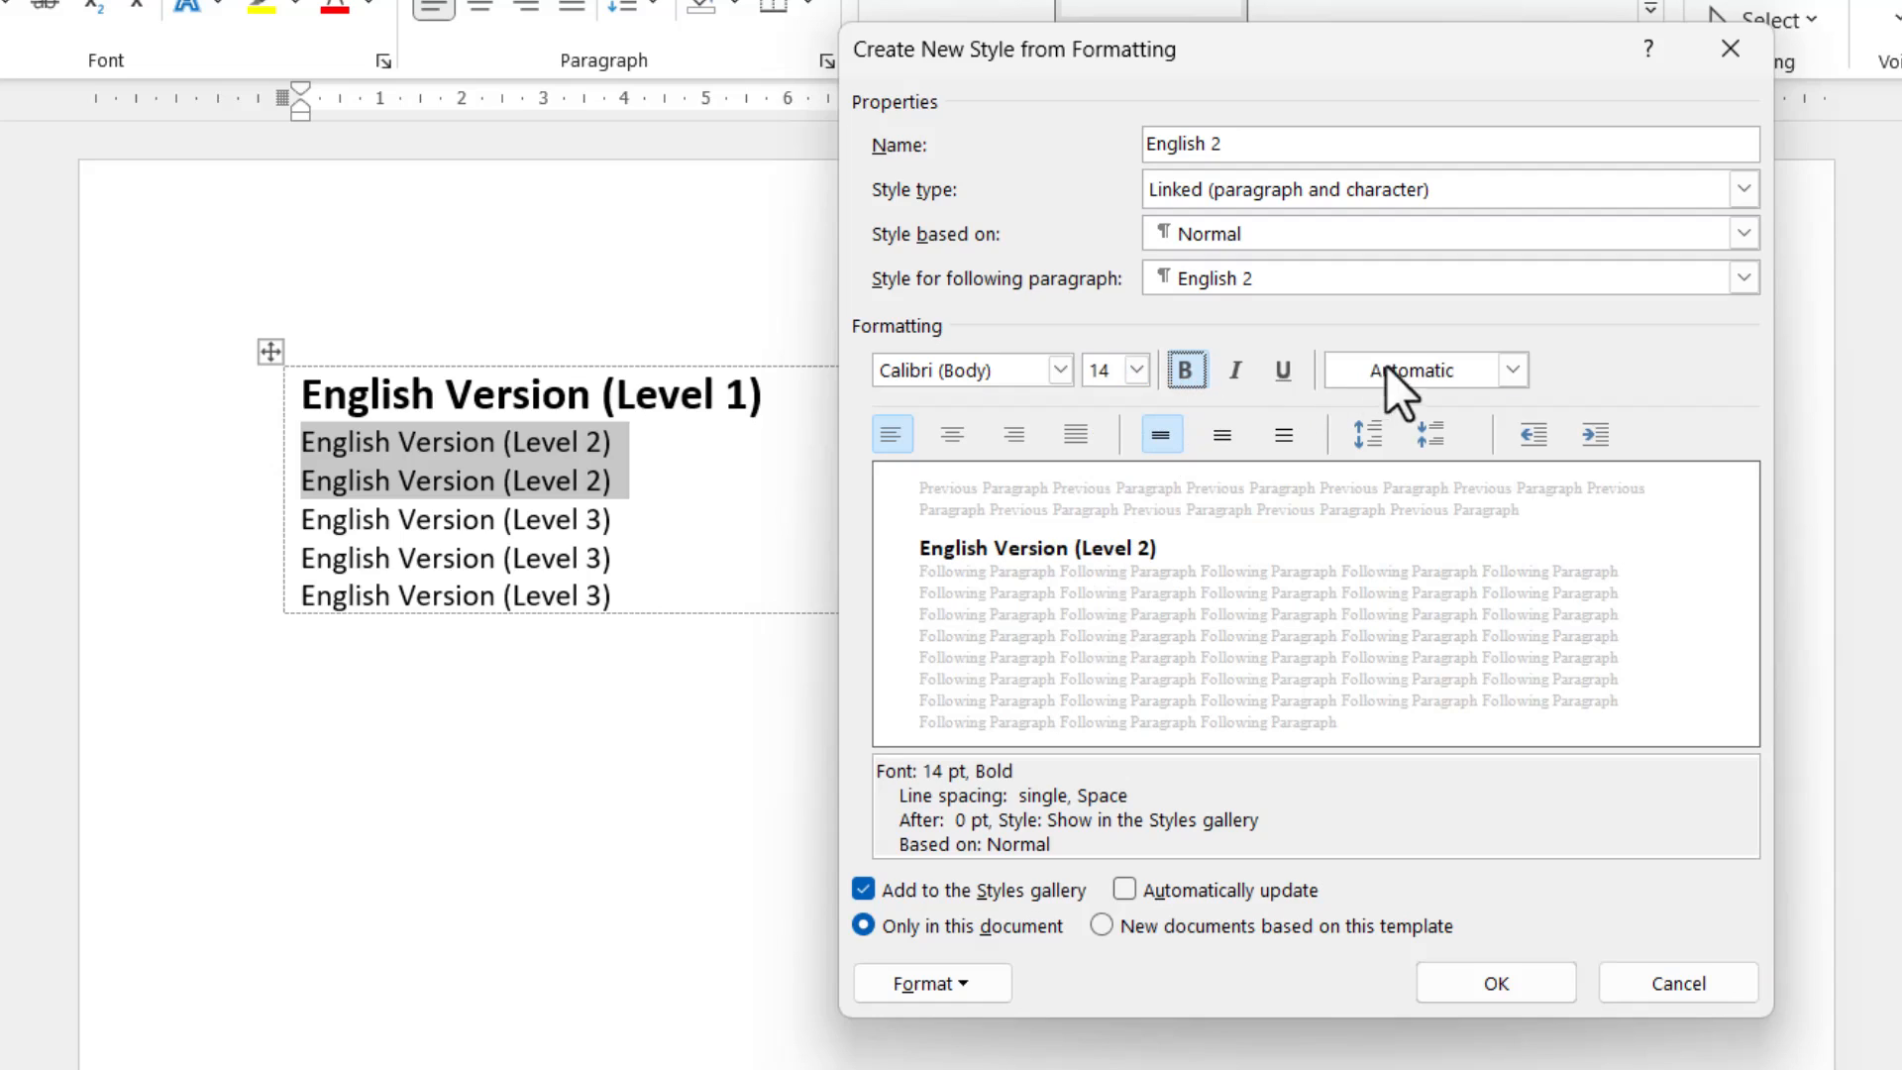
click(1513, 368)
click(1452, 510)
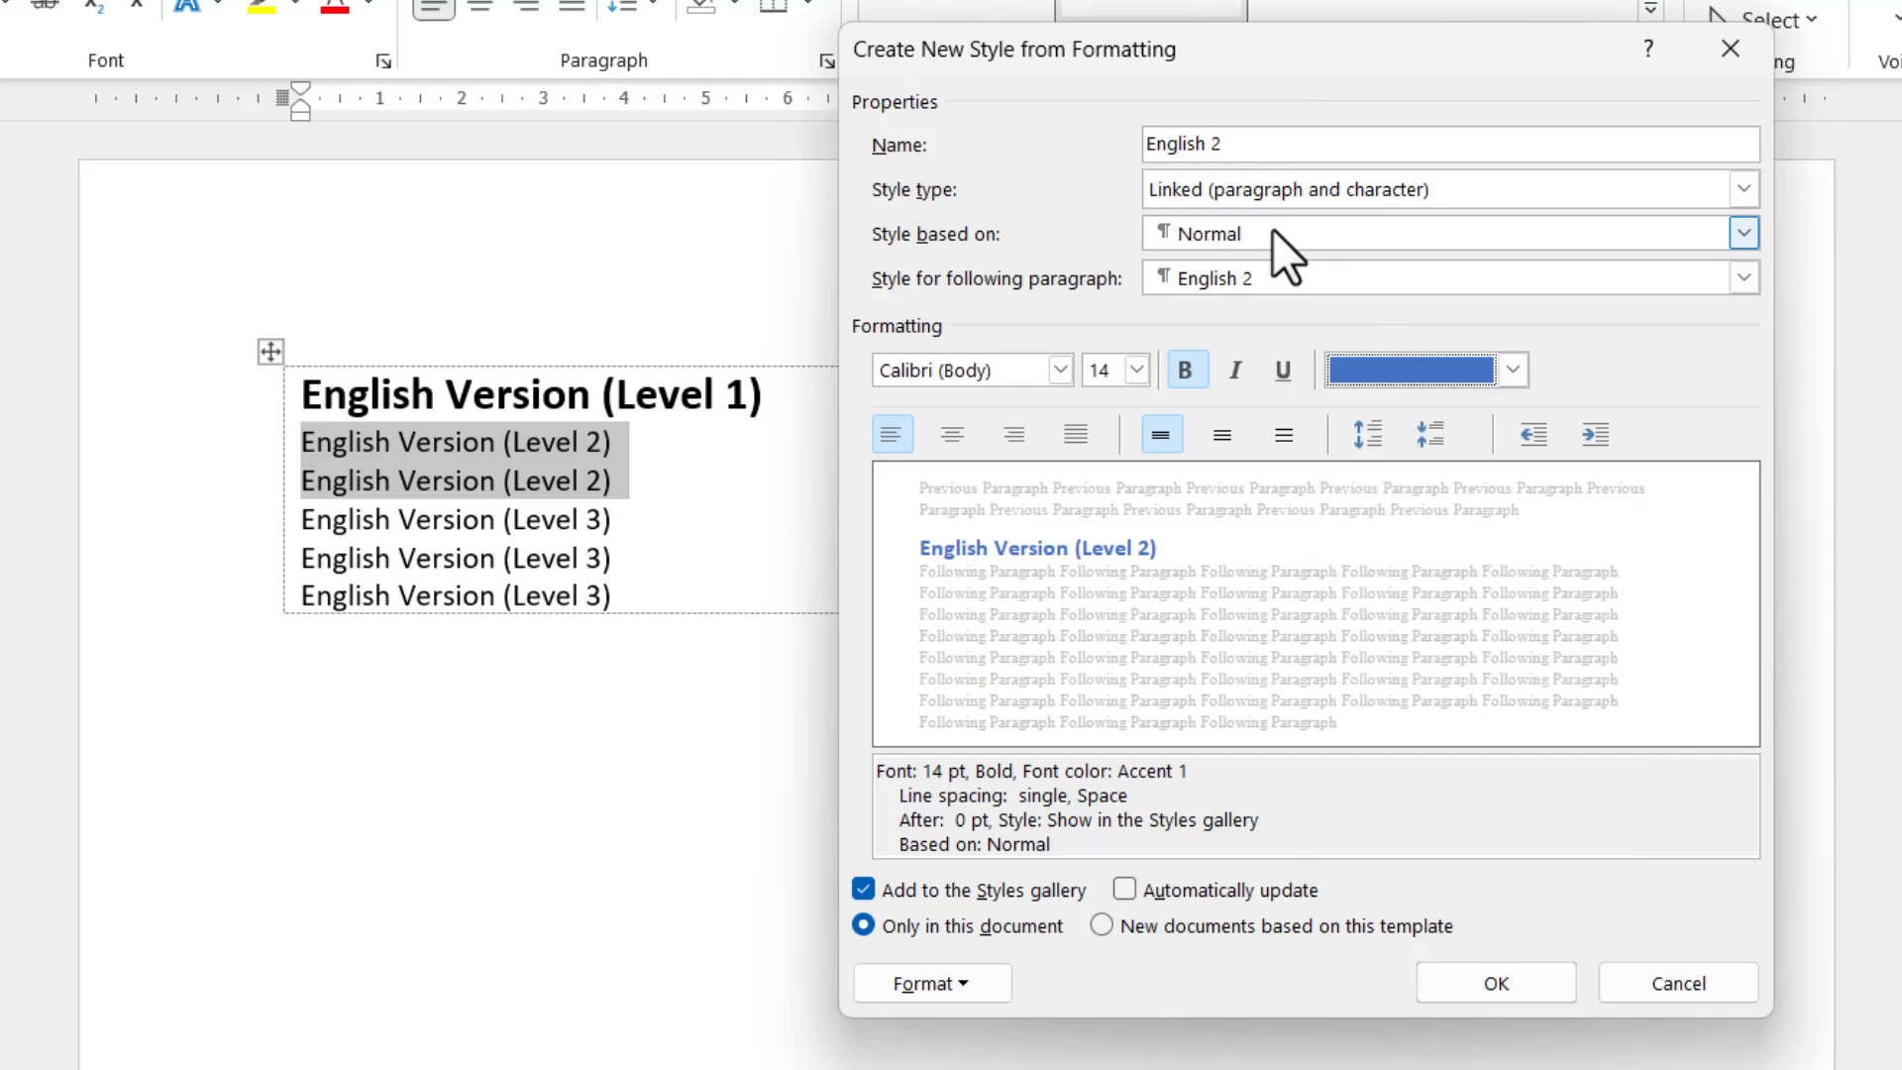
click(1531, 984)
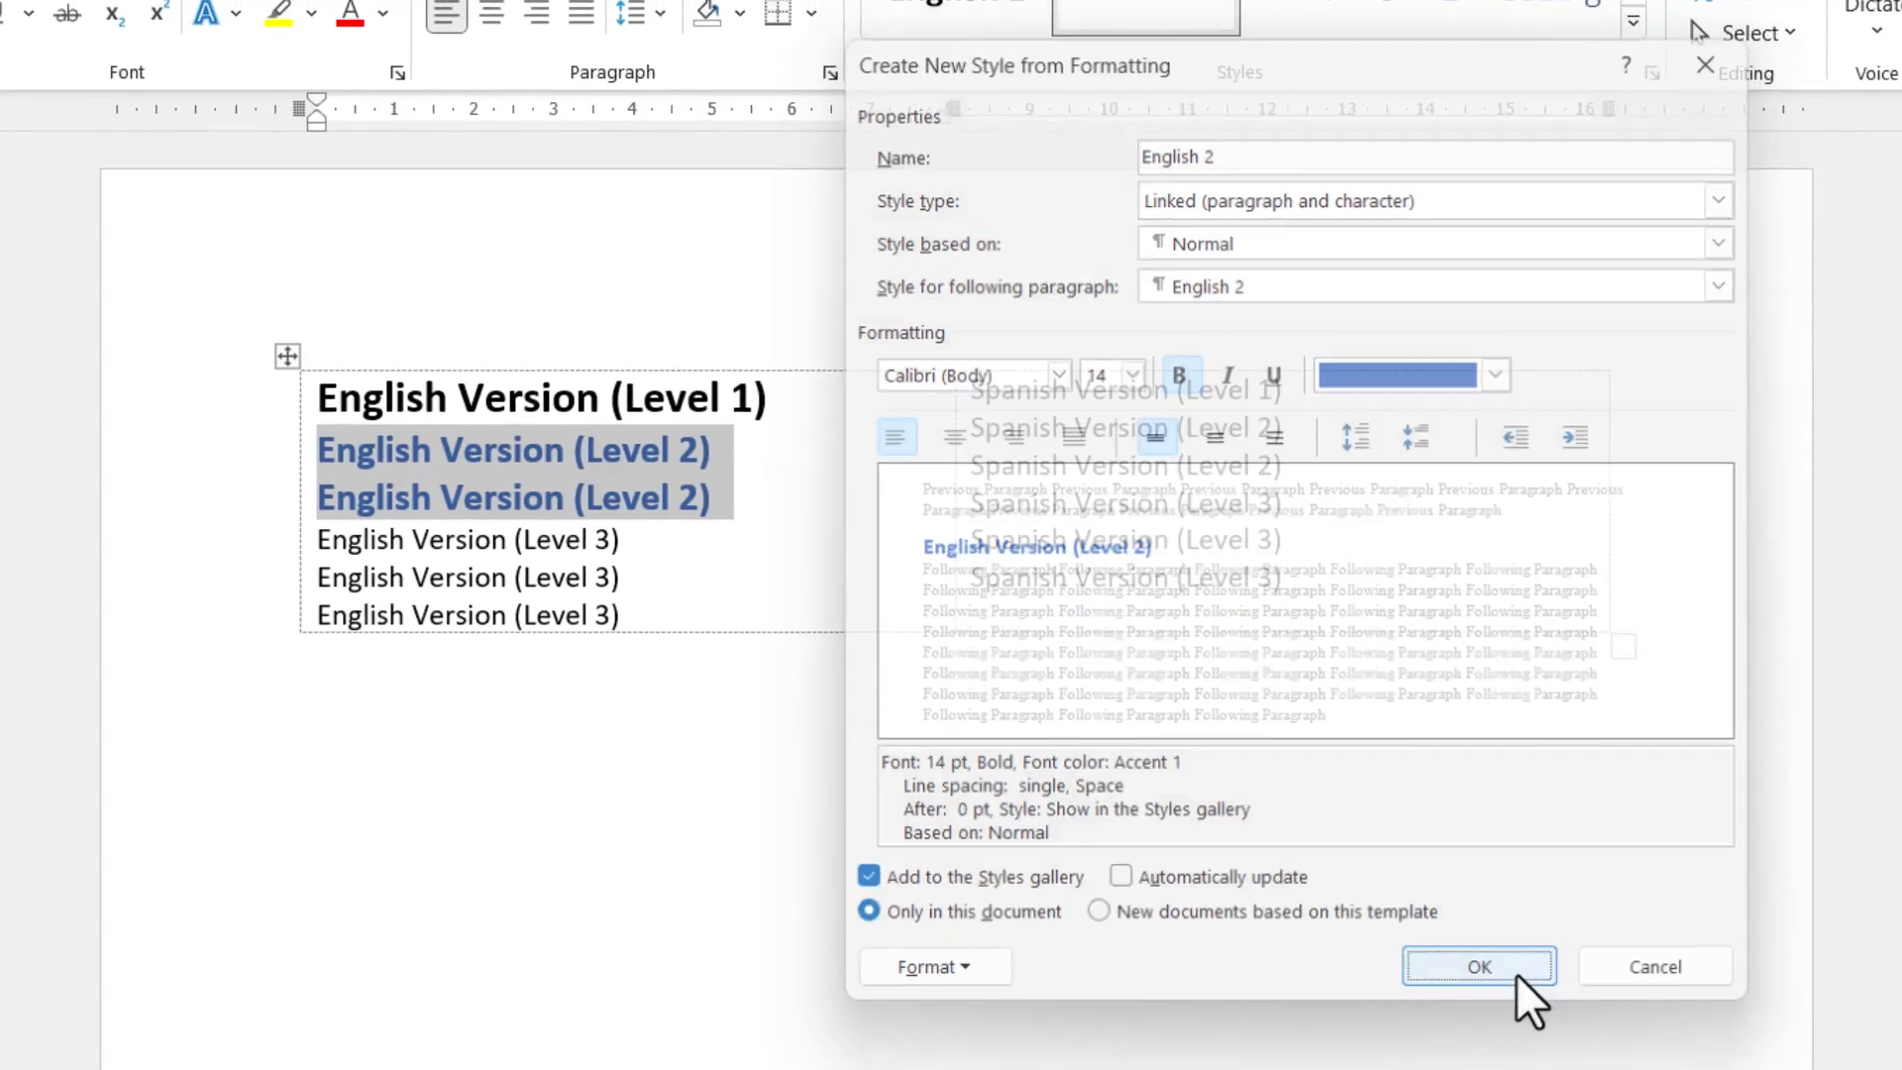
Start a new style from the three English Version (Level 3) lines and name it English 3.
drag(708, 596, 505, 540)
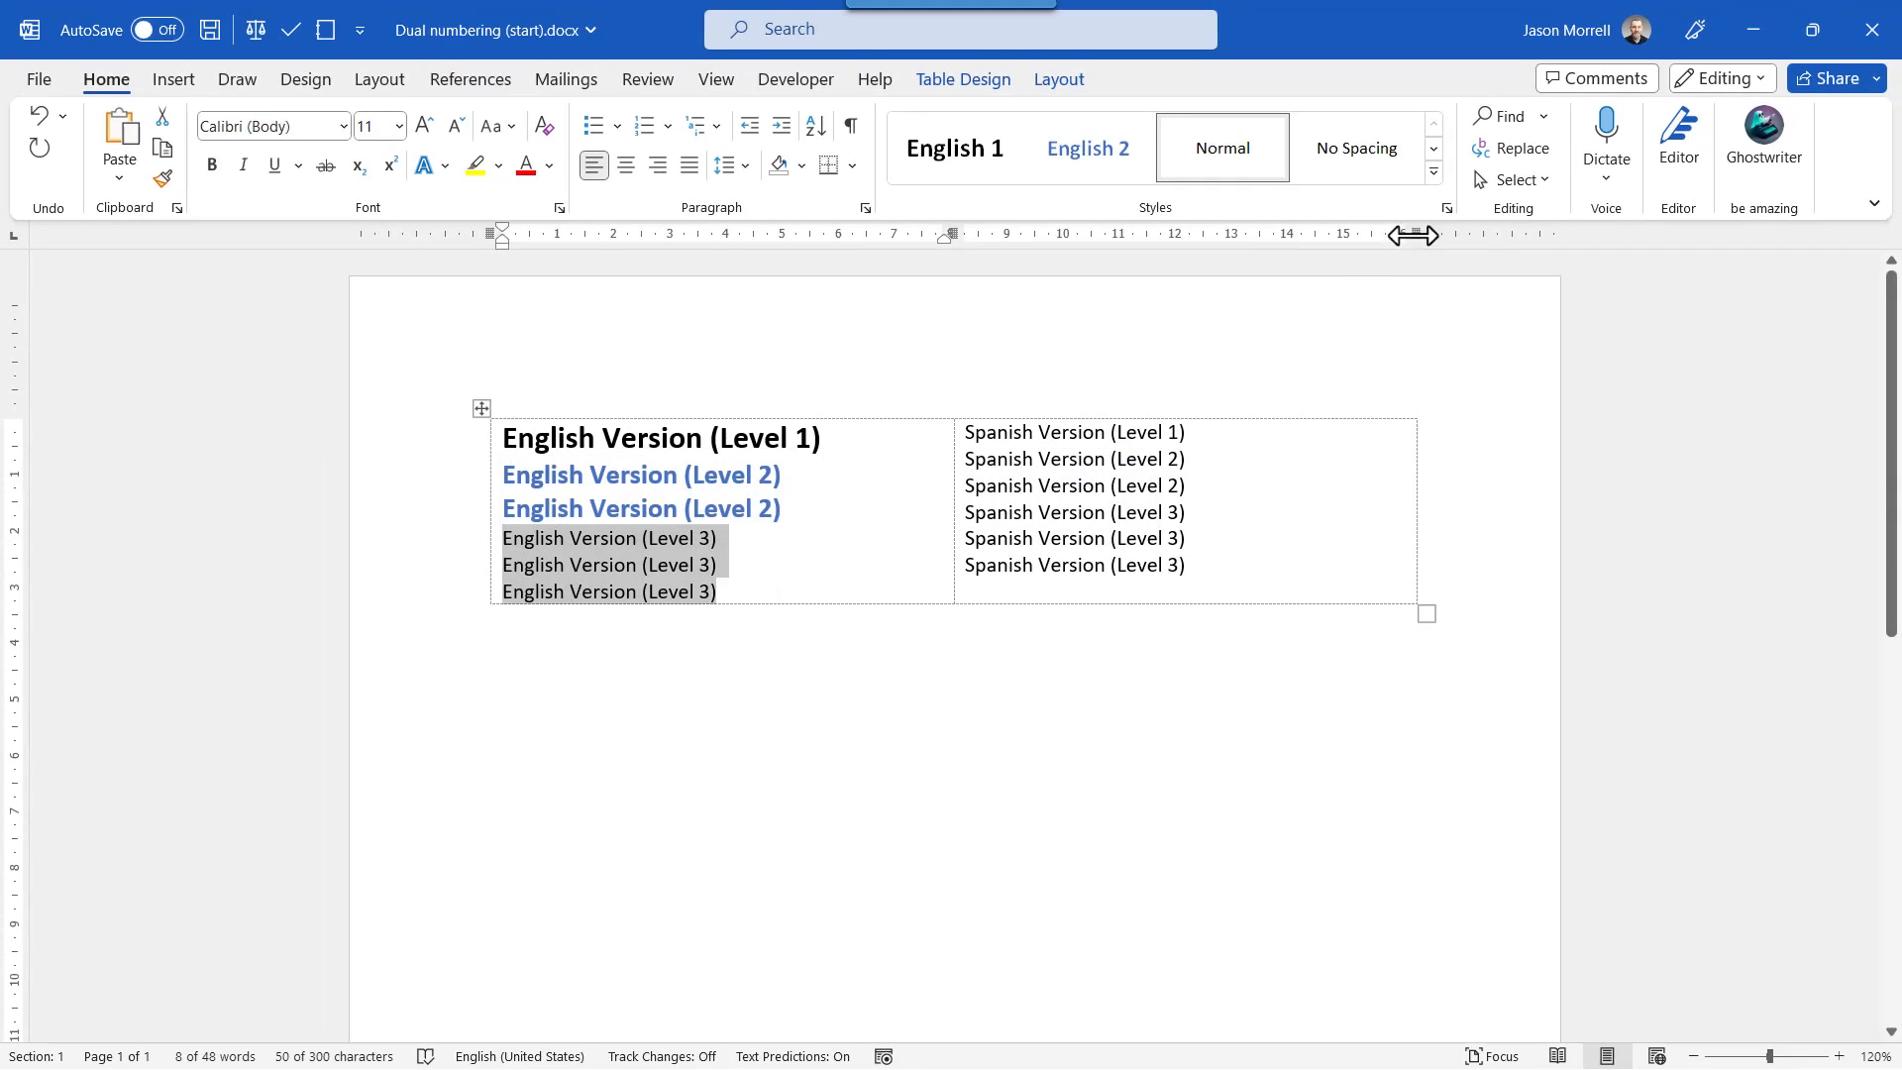
click(1435, 172)
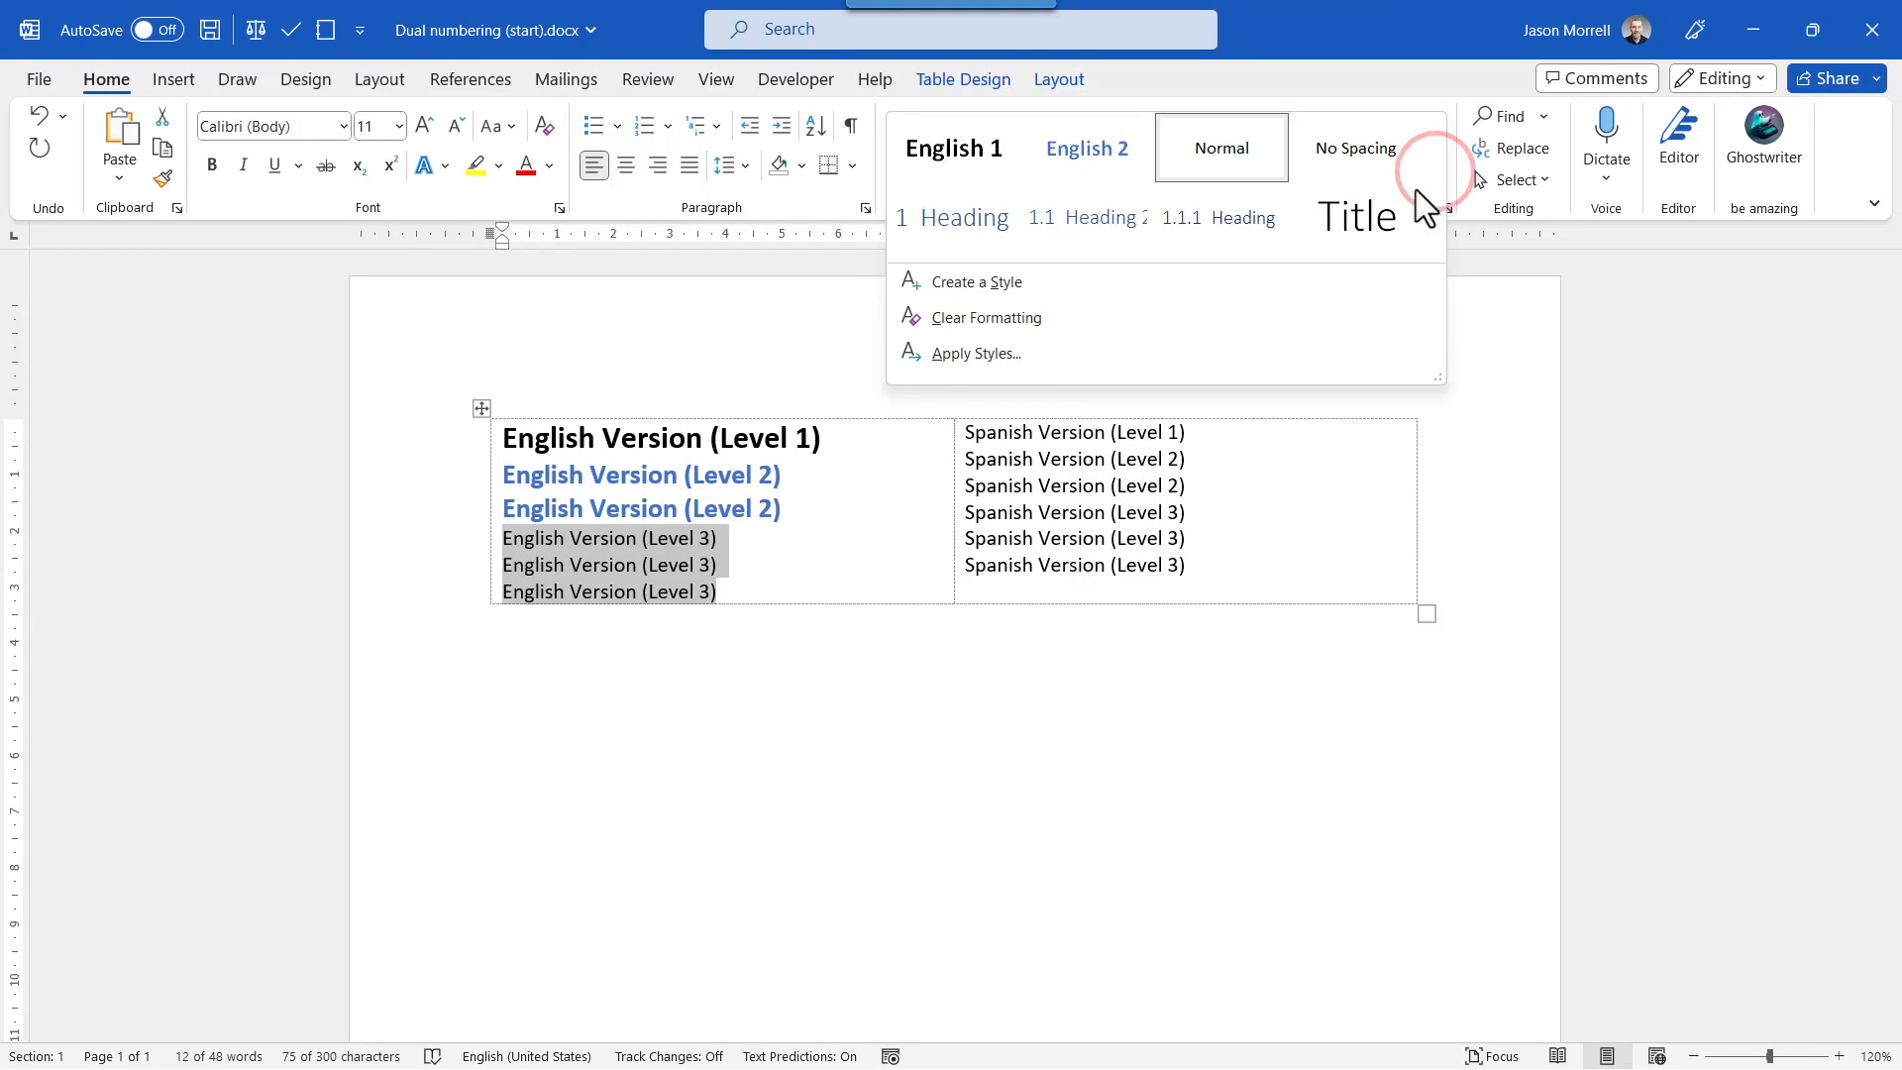
click(1036, 286)
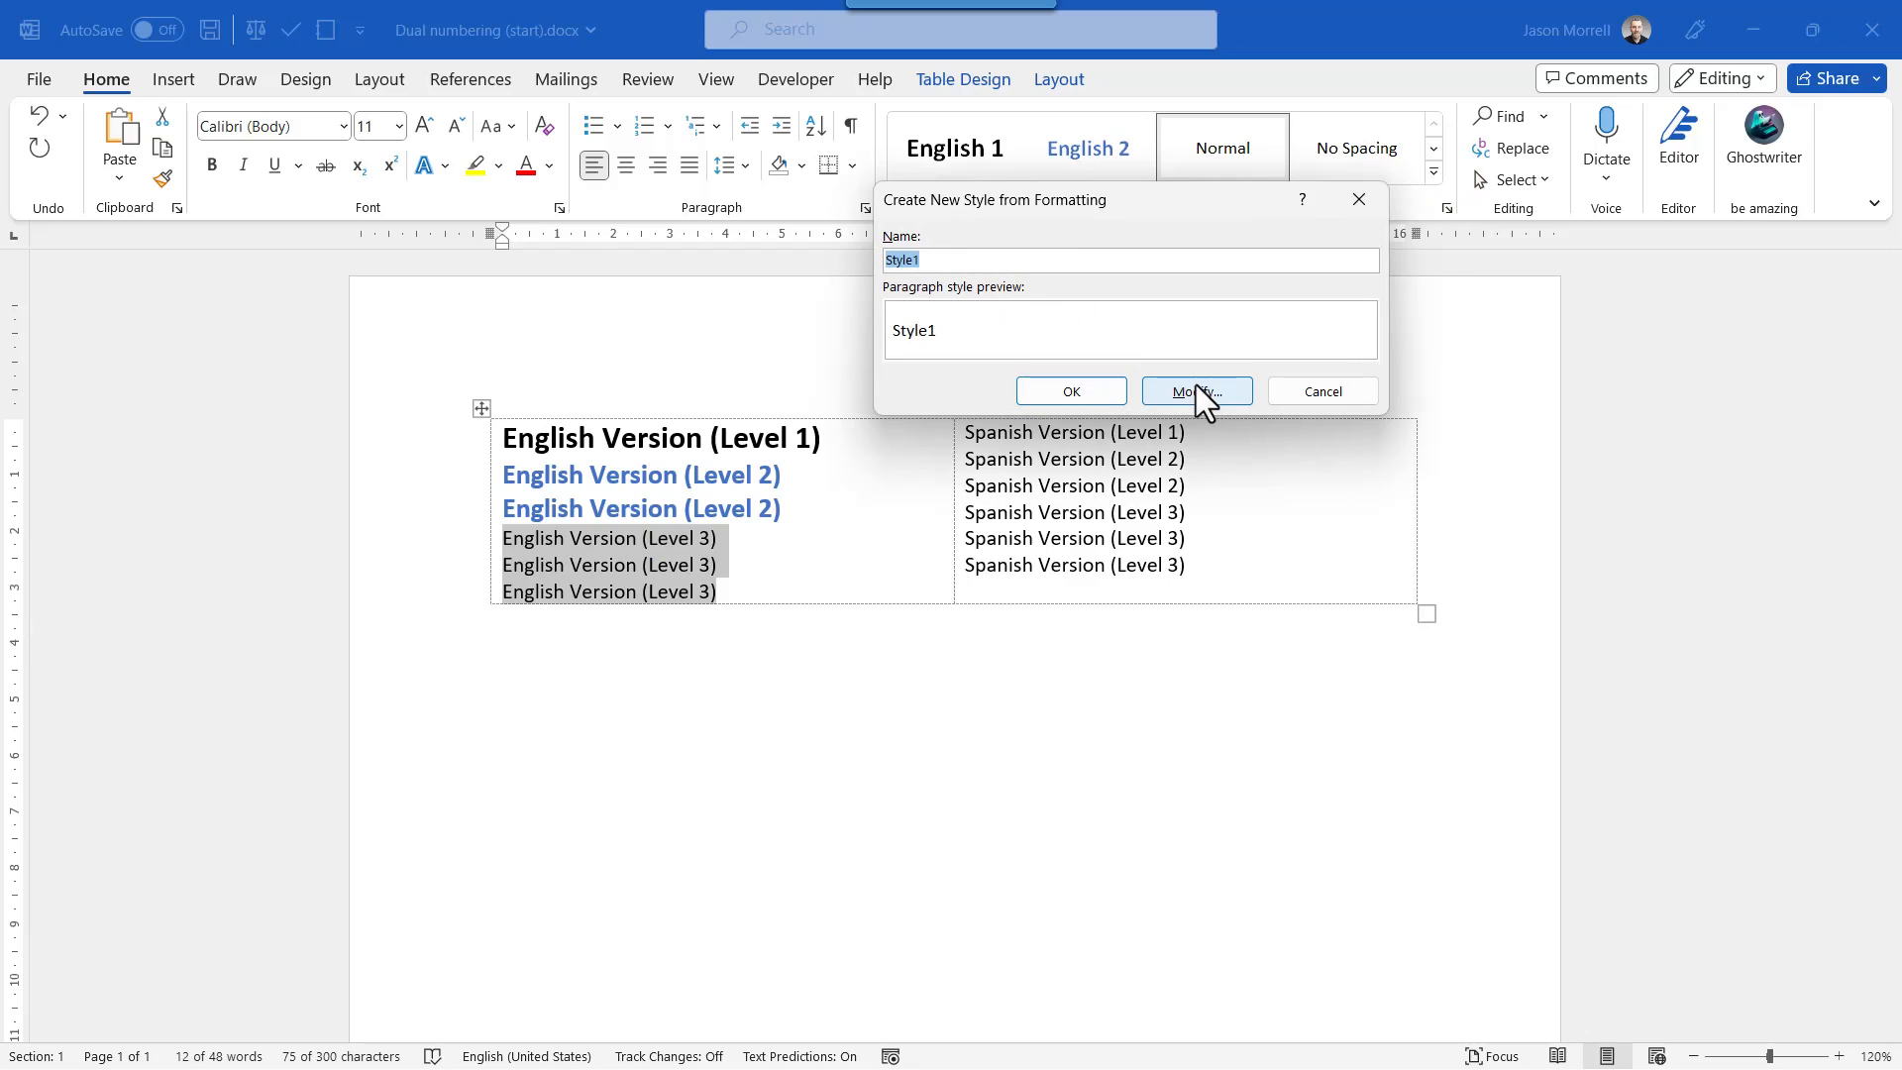
click(1195, 385)
drag(1189, 260, 1082, 261)
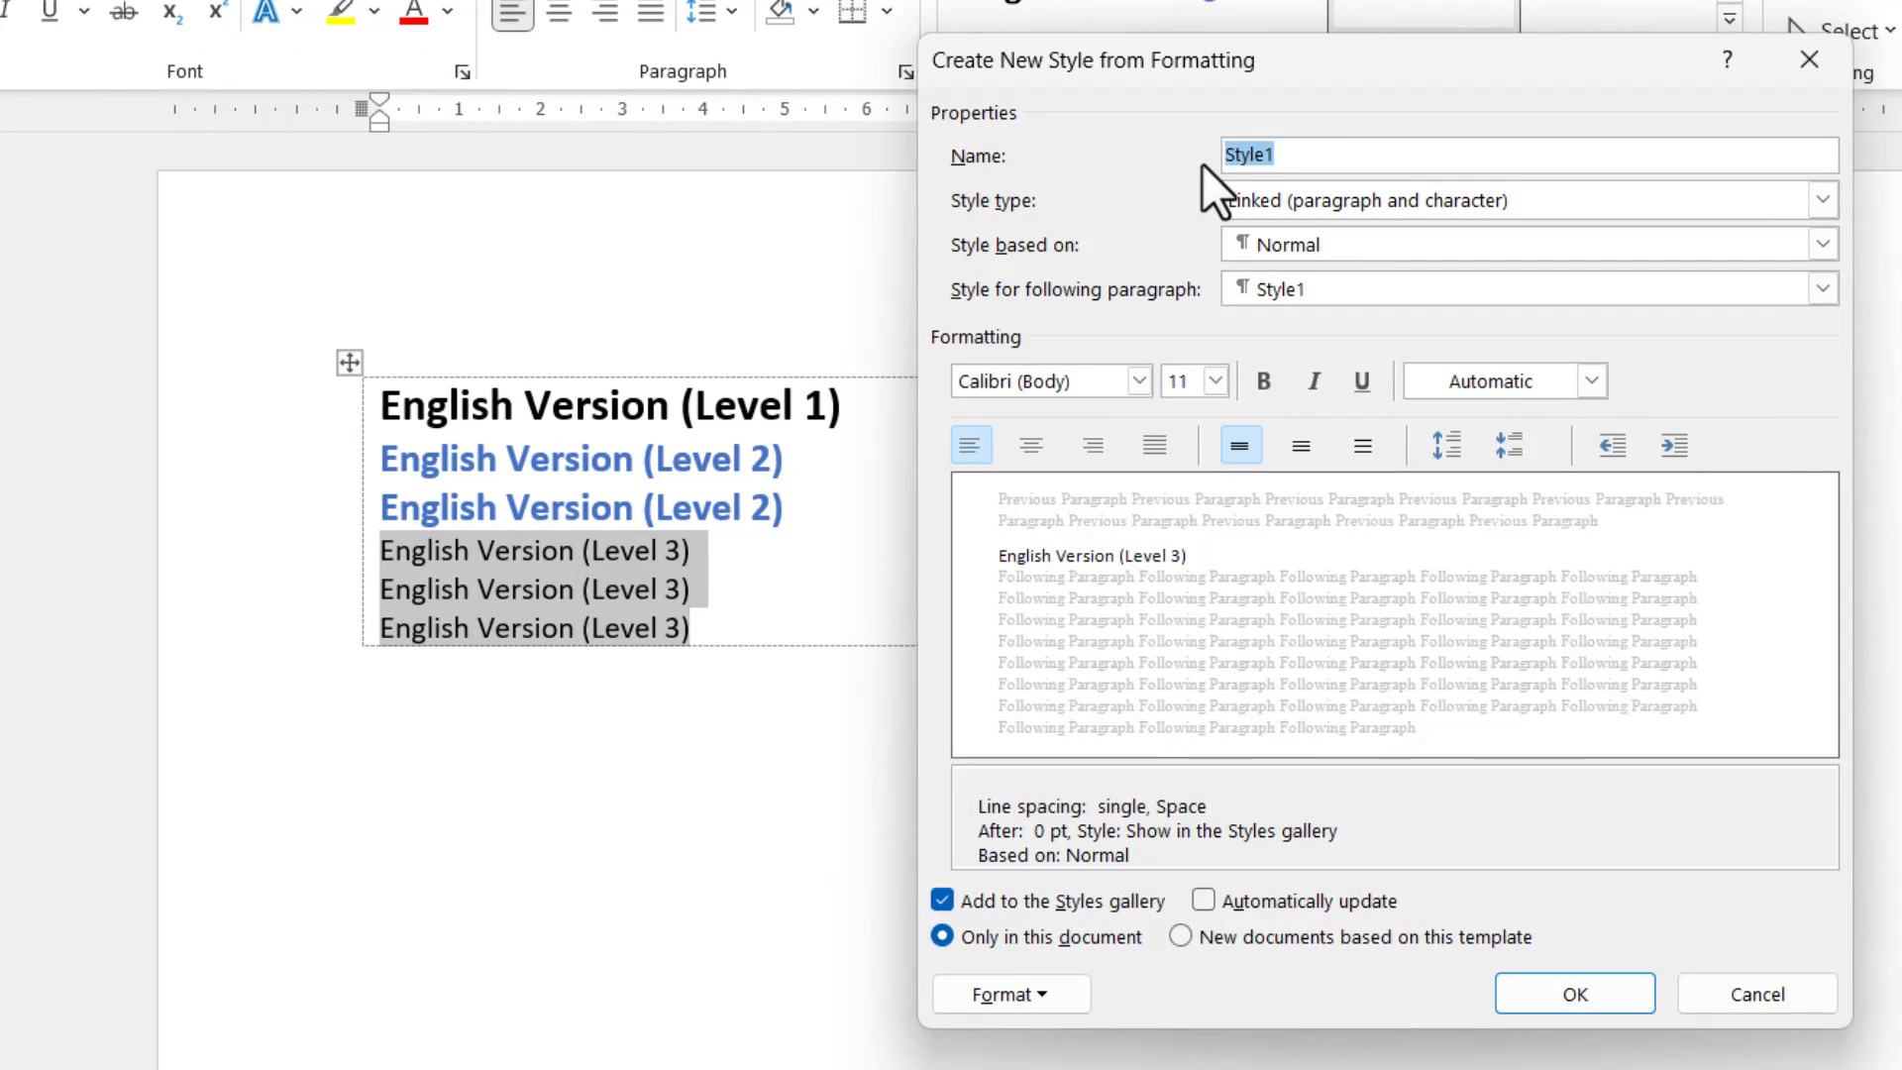
text(English 3)
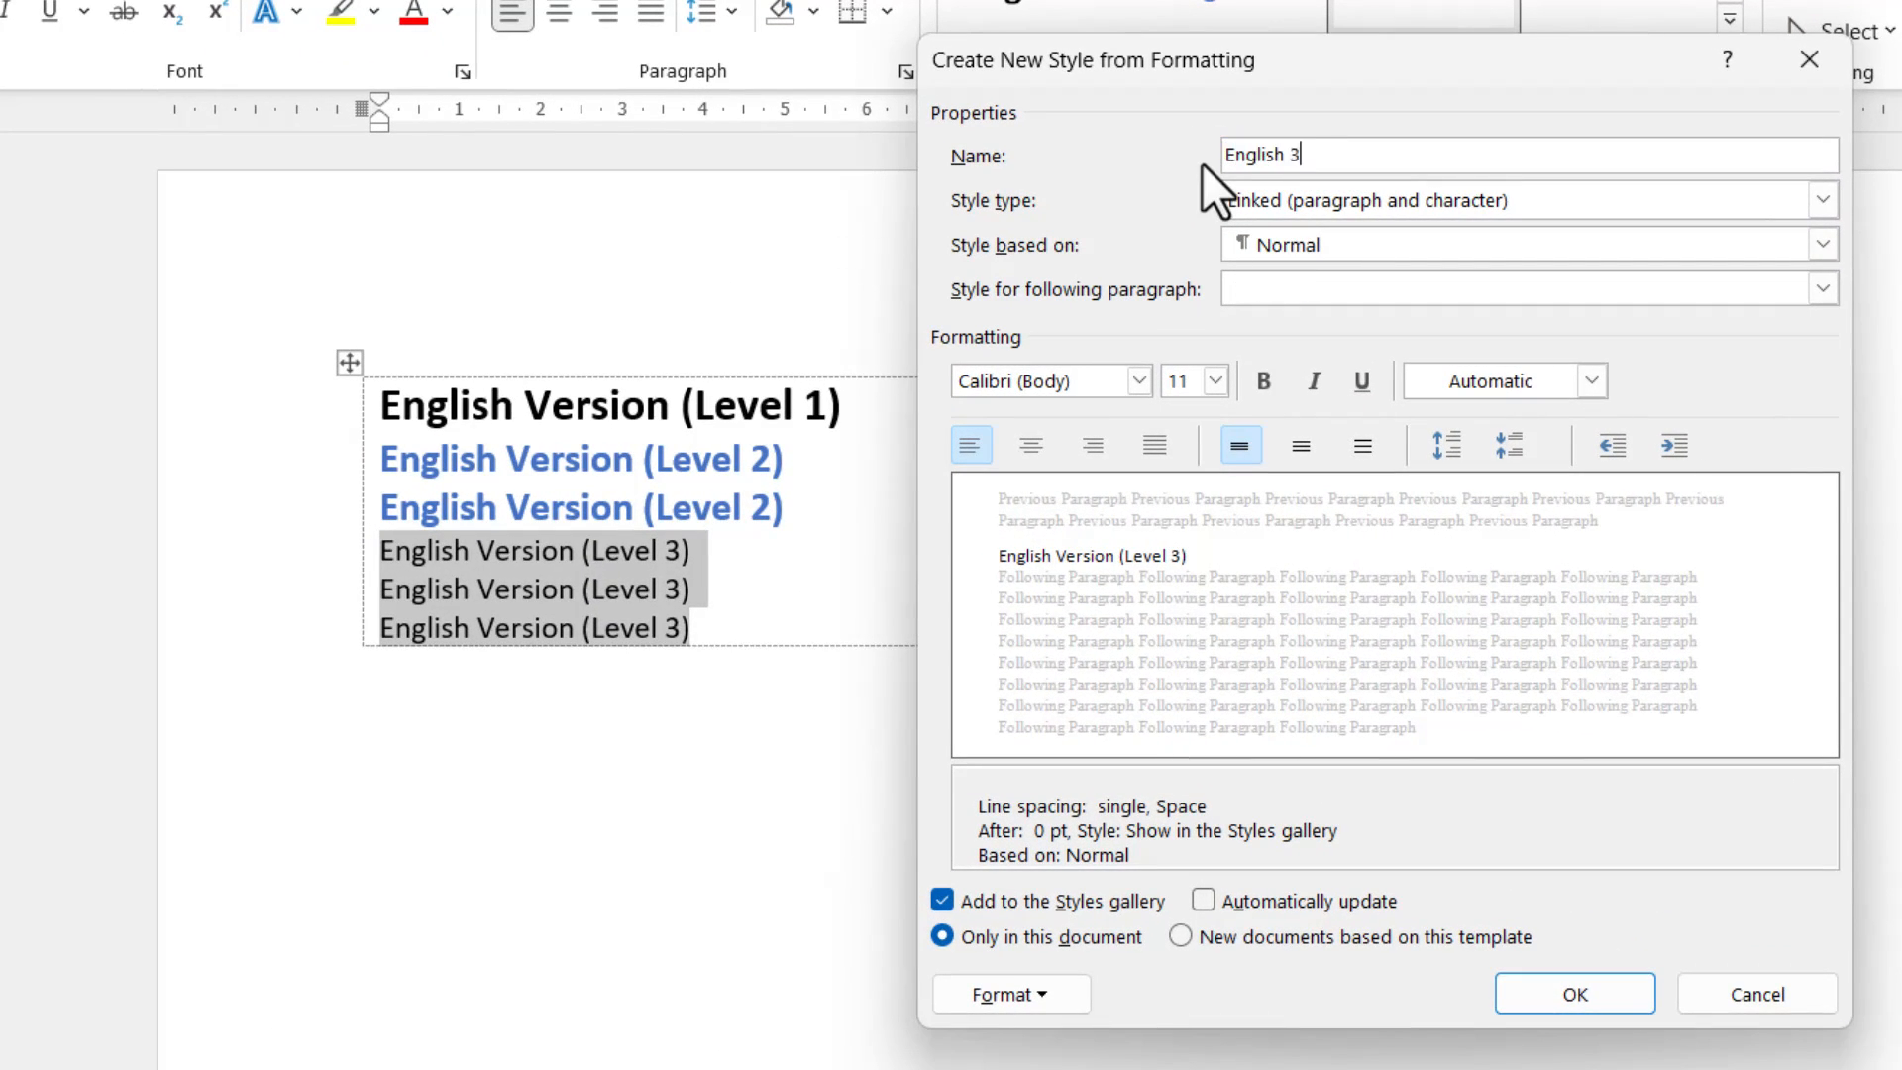
Format the English 3 style as 12 pt with the orange Accent 2 font color and save it.
click(1215, 381)
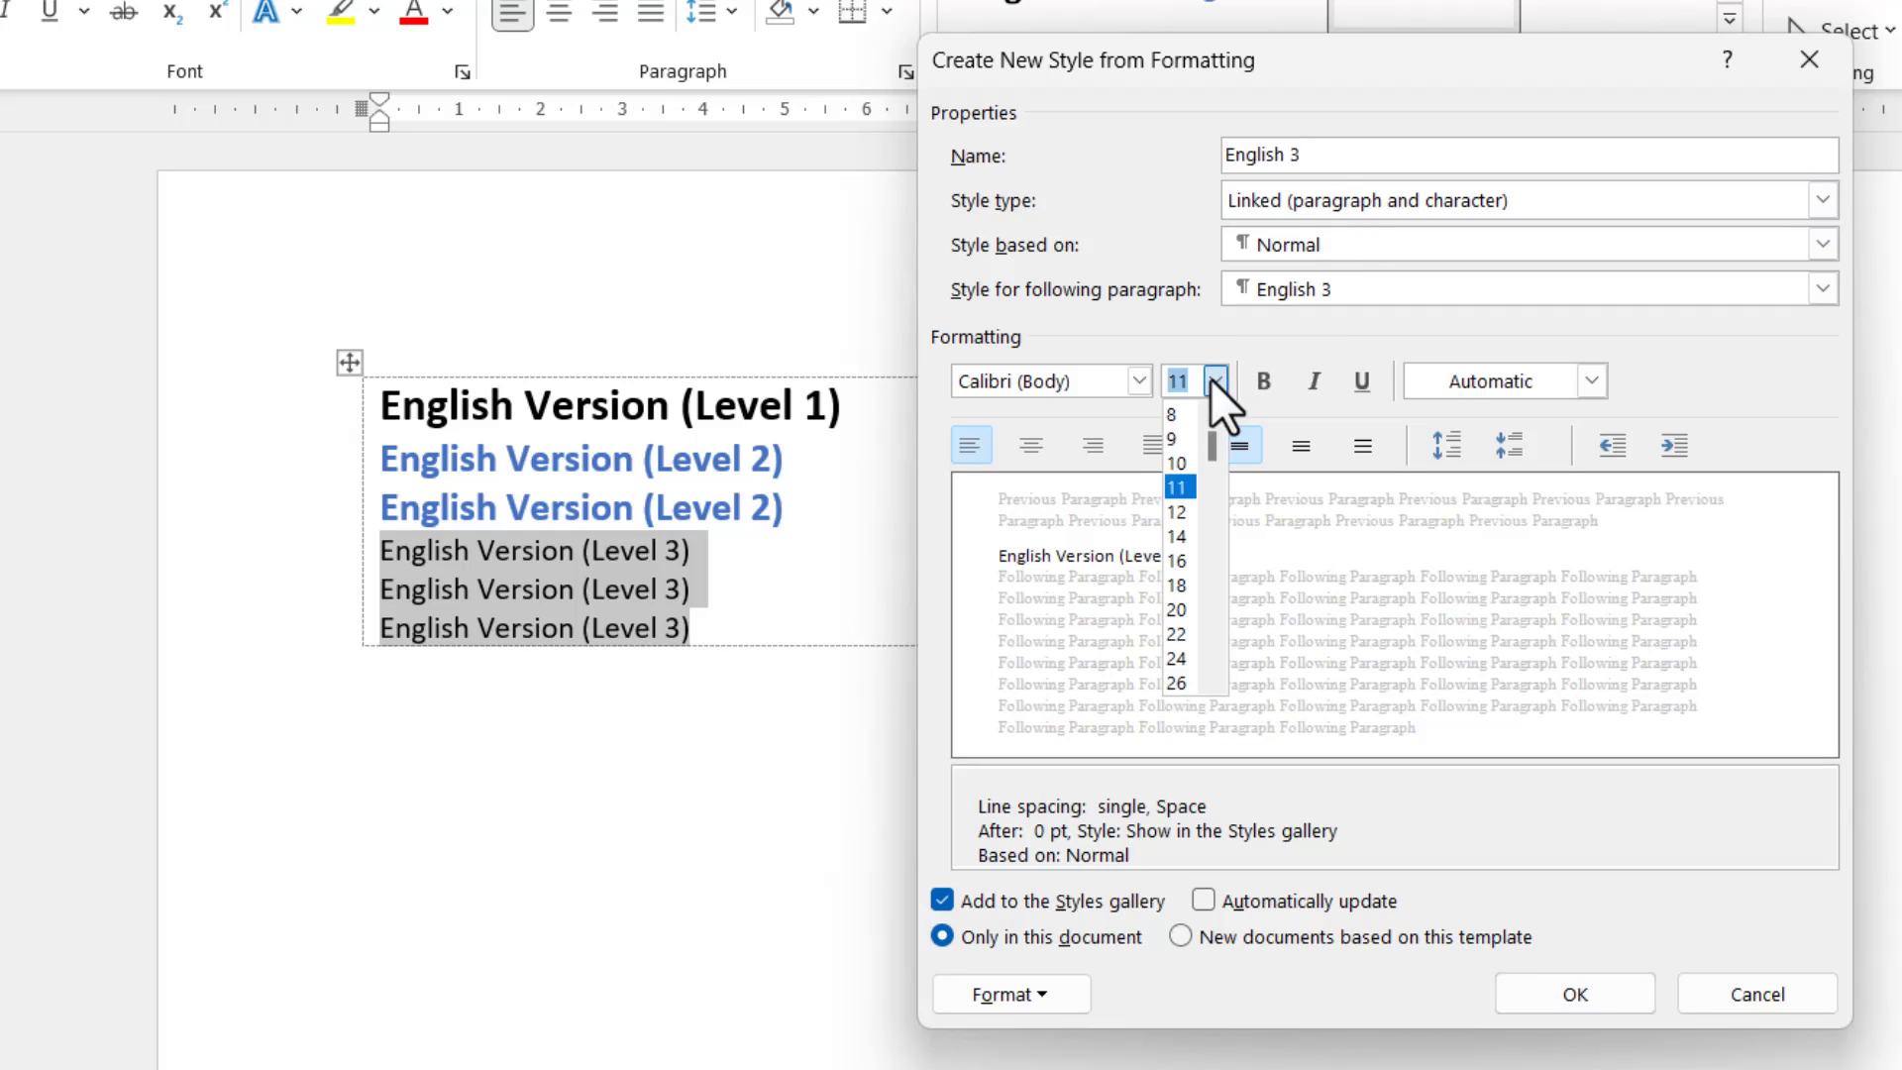
click(1185, 513)
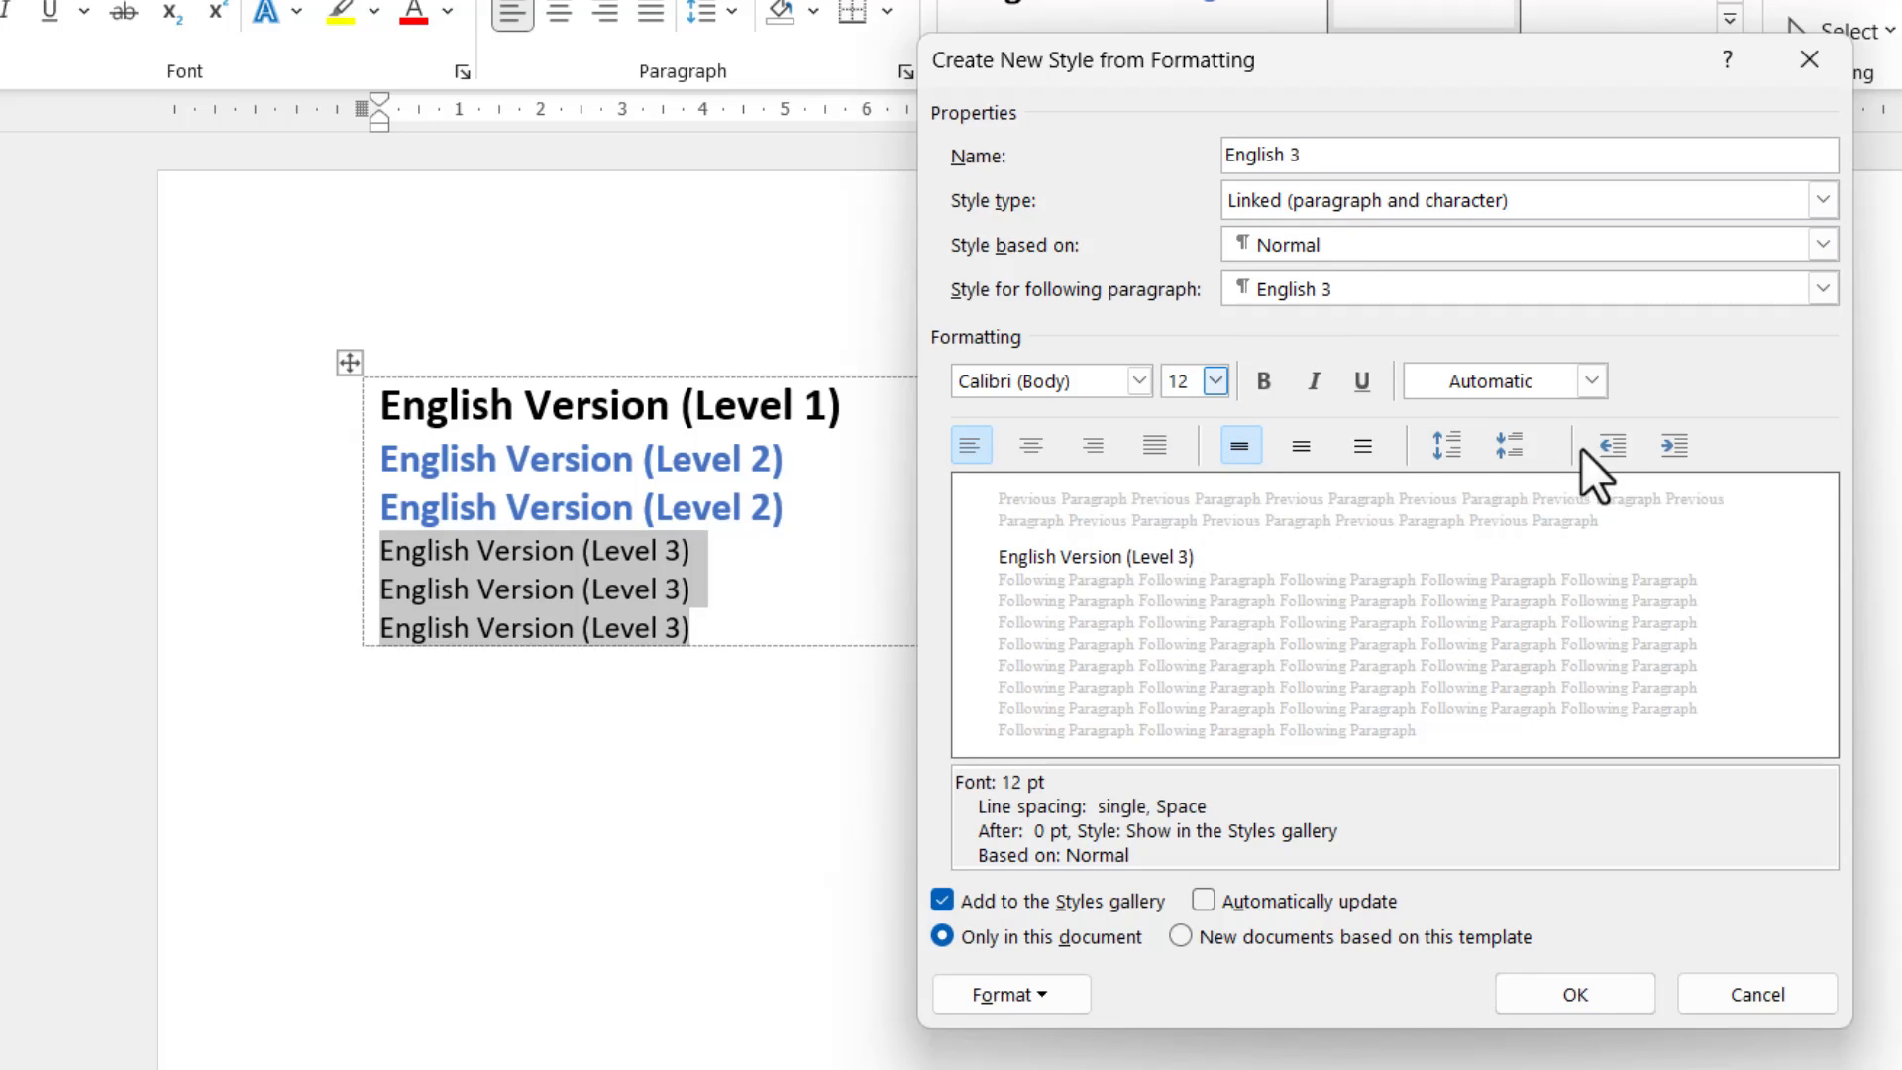
click(1598, 376)
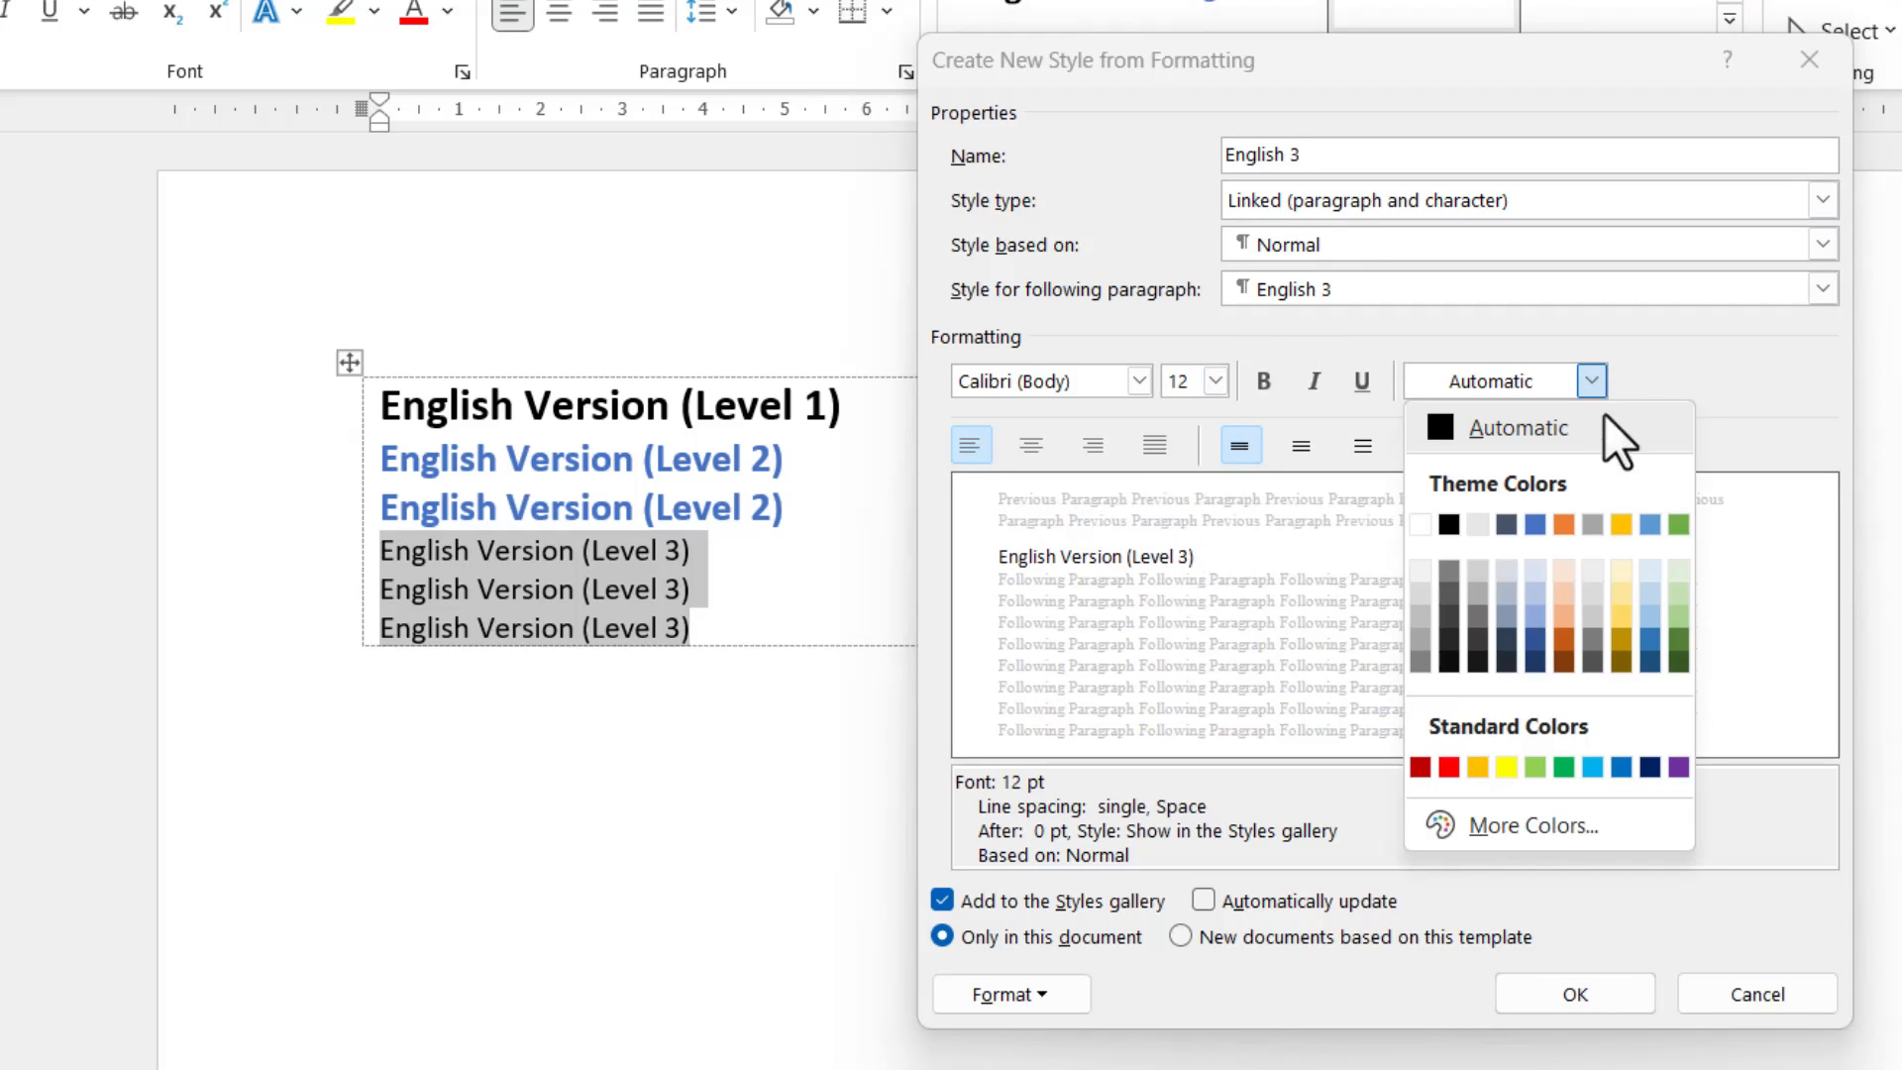
click(1562, 523)
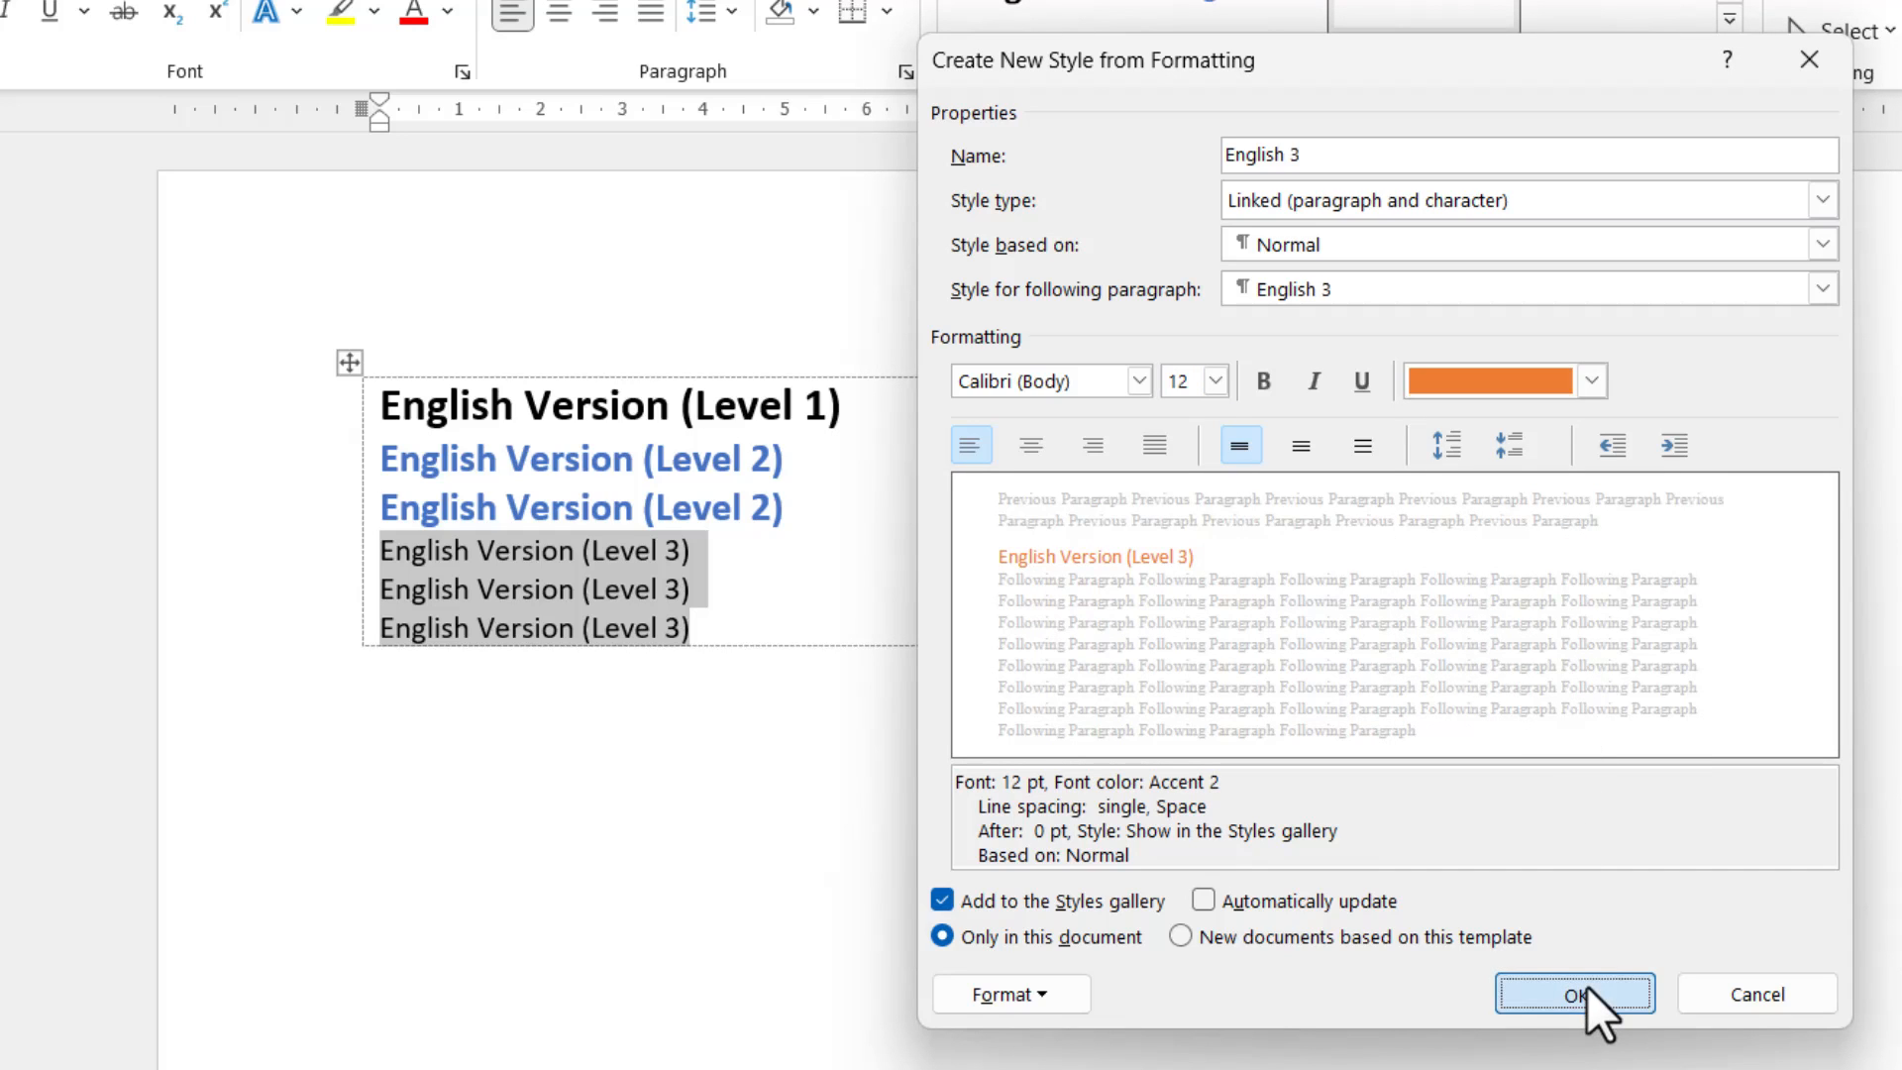
click(1575, 994)
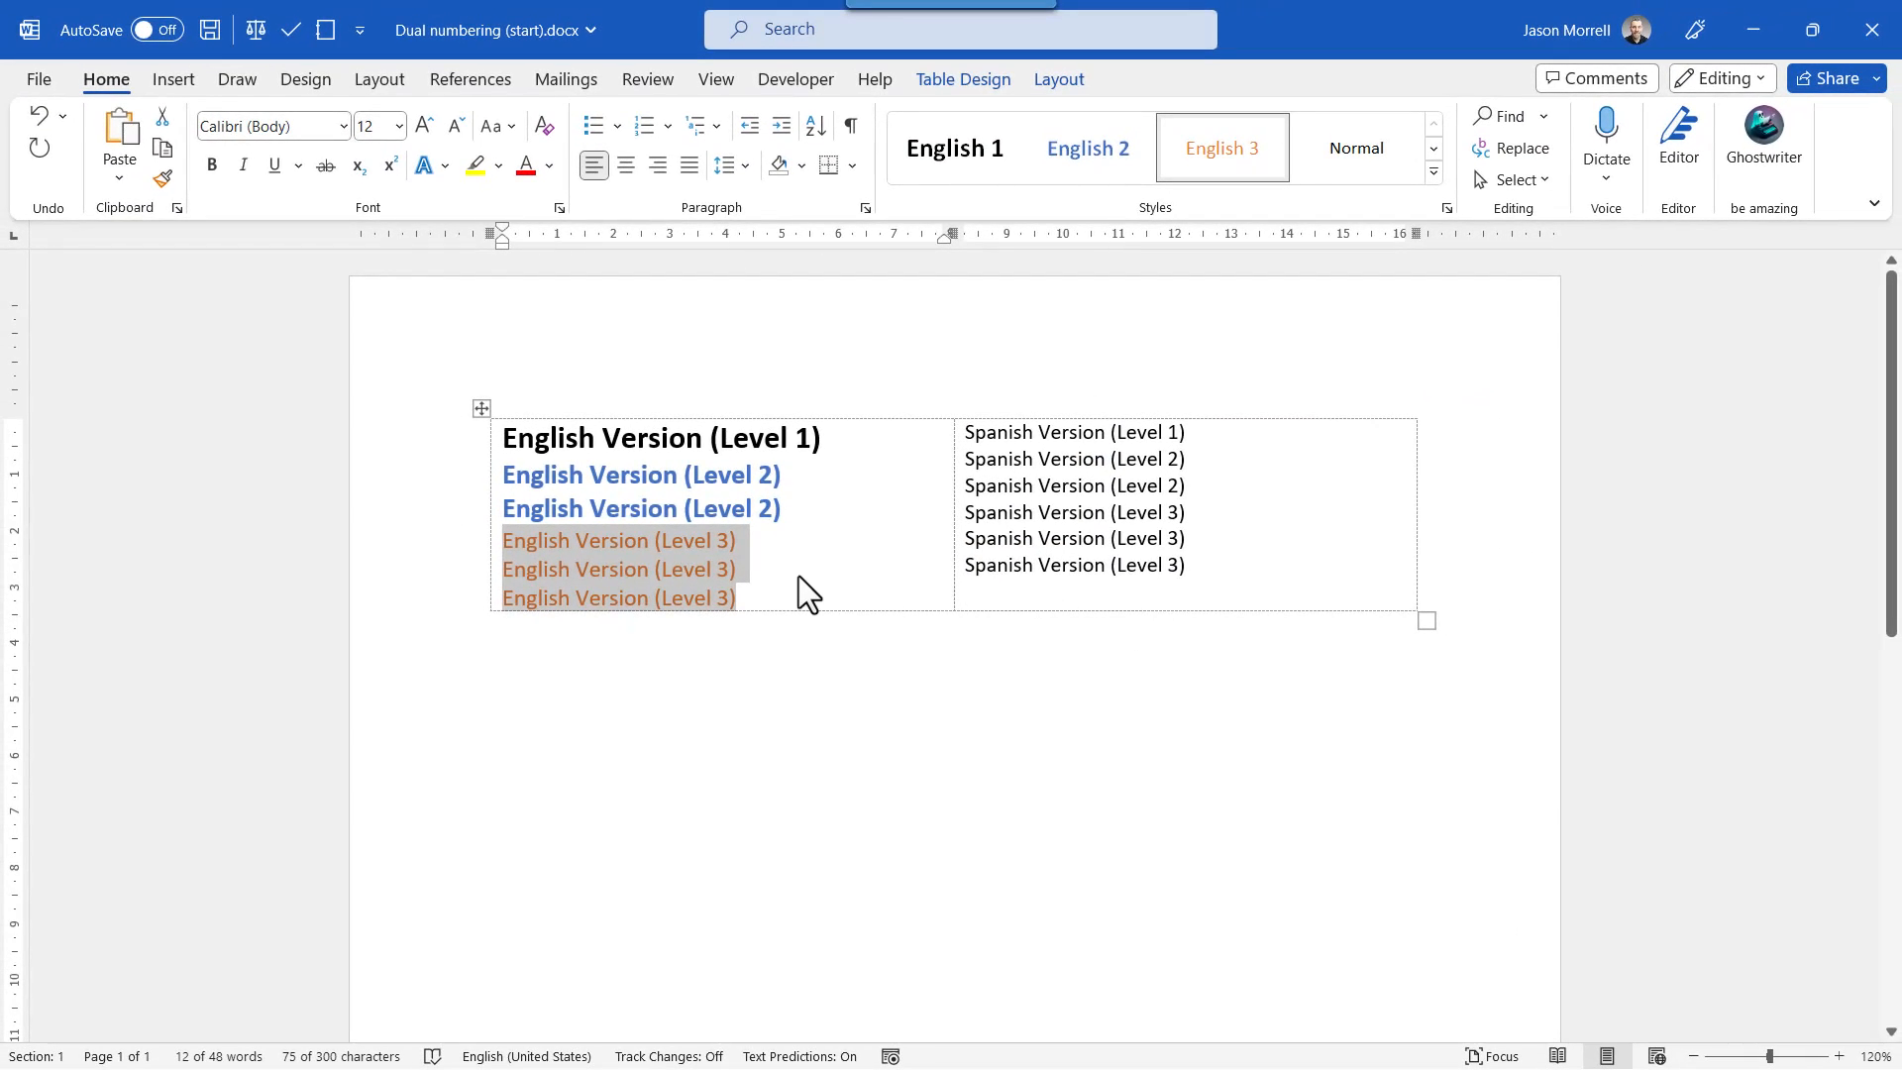
Start a new style from the Spanish Version (Level 1) line, open its full formatting options and name it Spanish 1.
drag(1205, 442, 1001, 426)
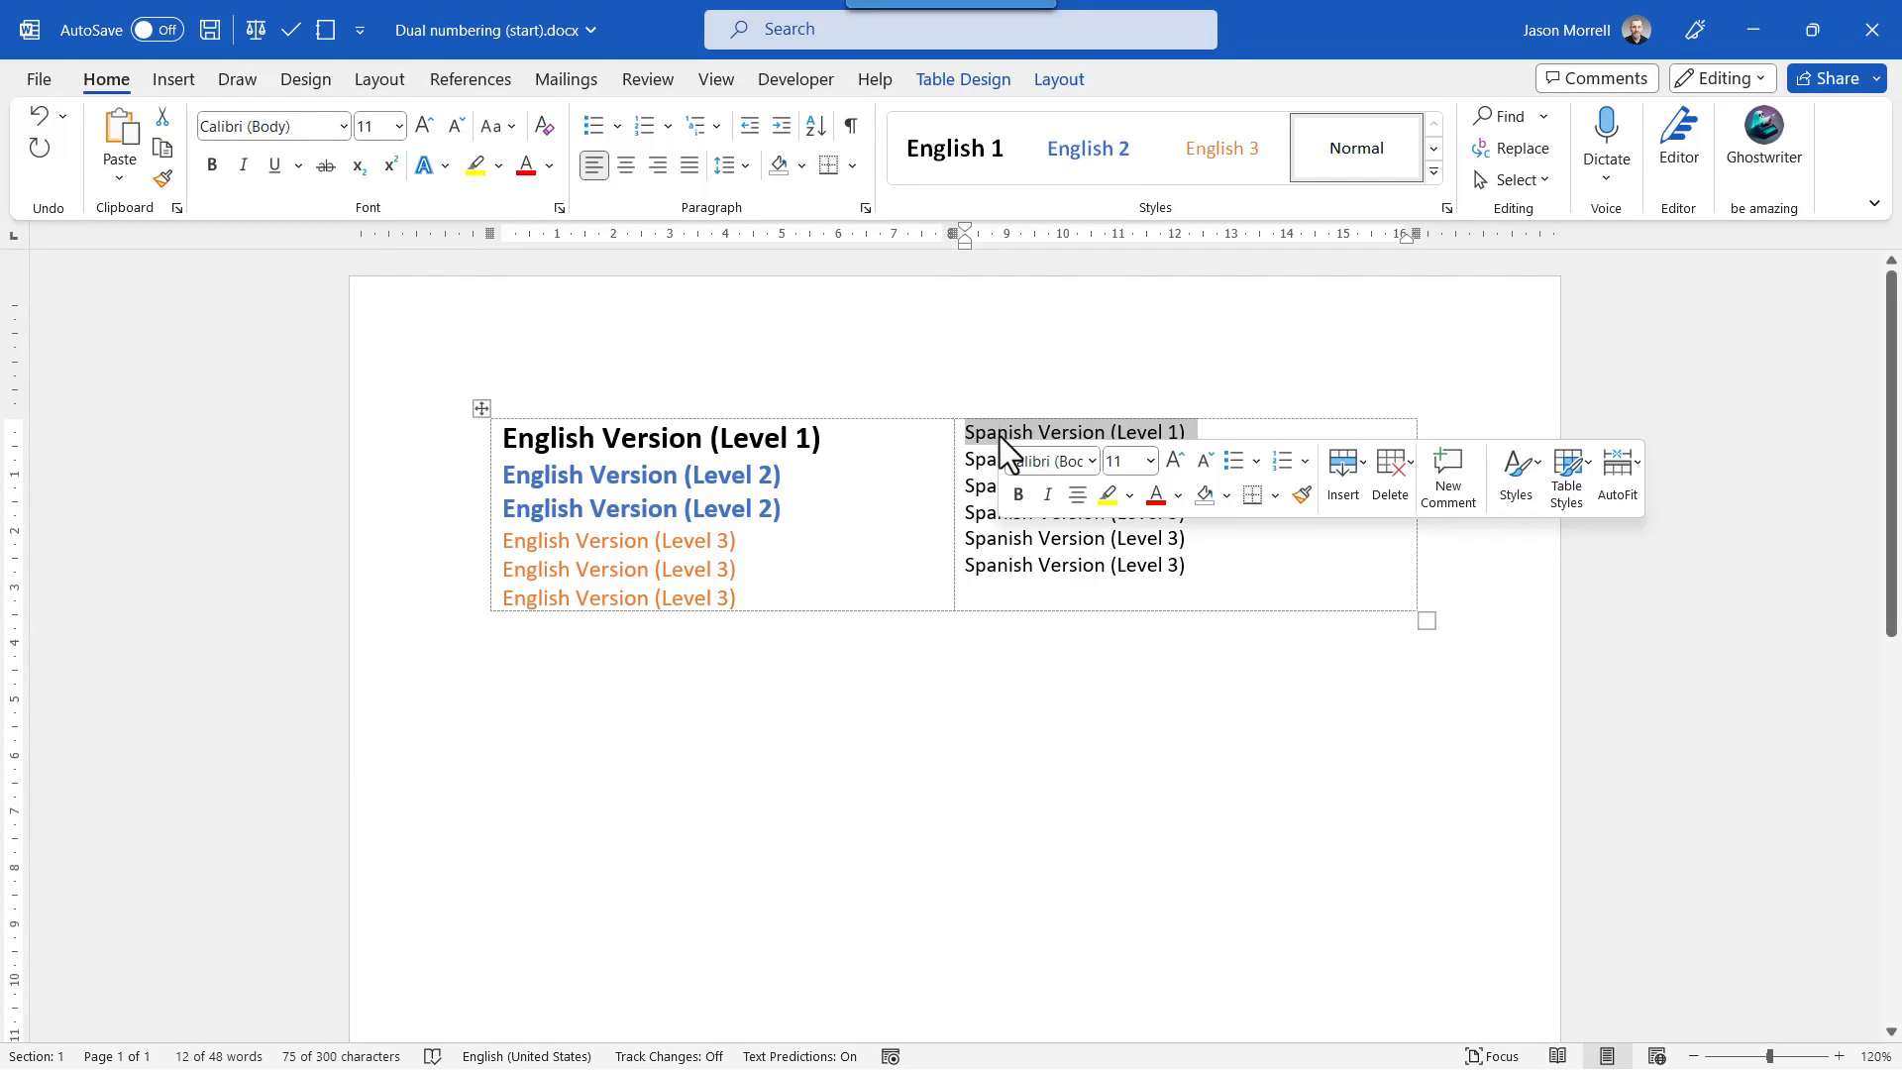
click(1434, 172)
click(1016, 354)
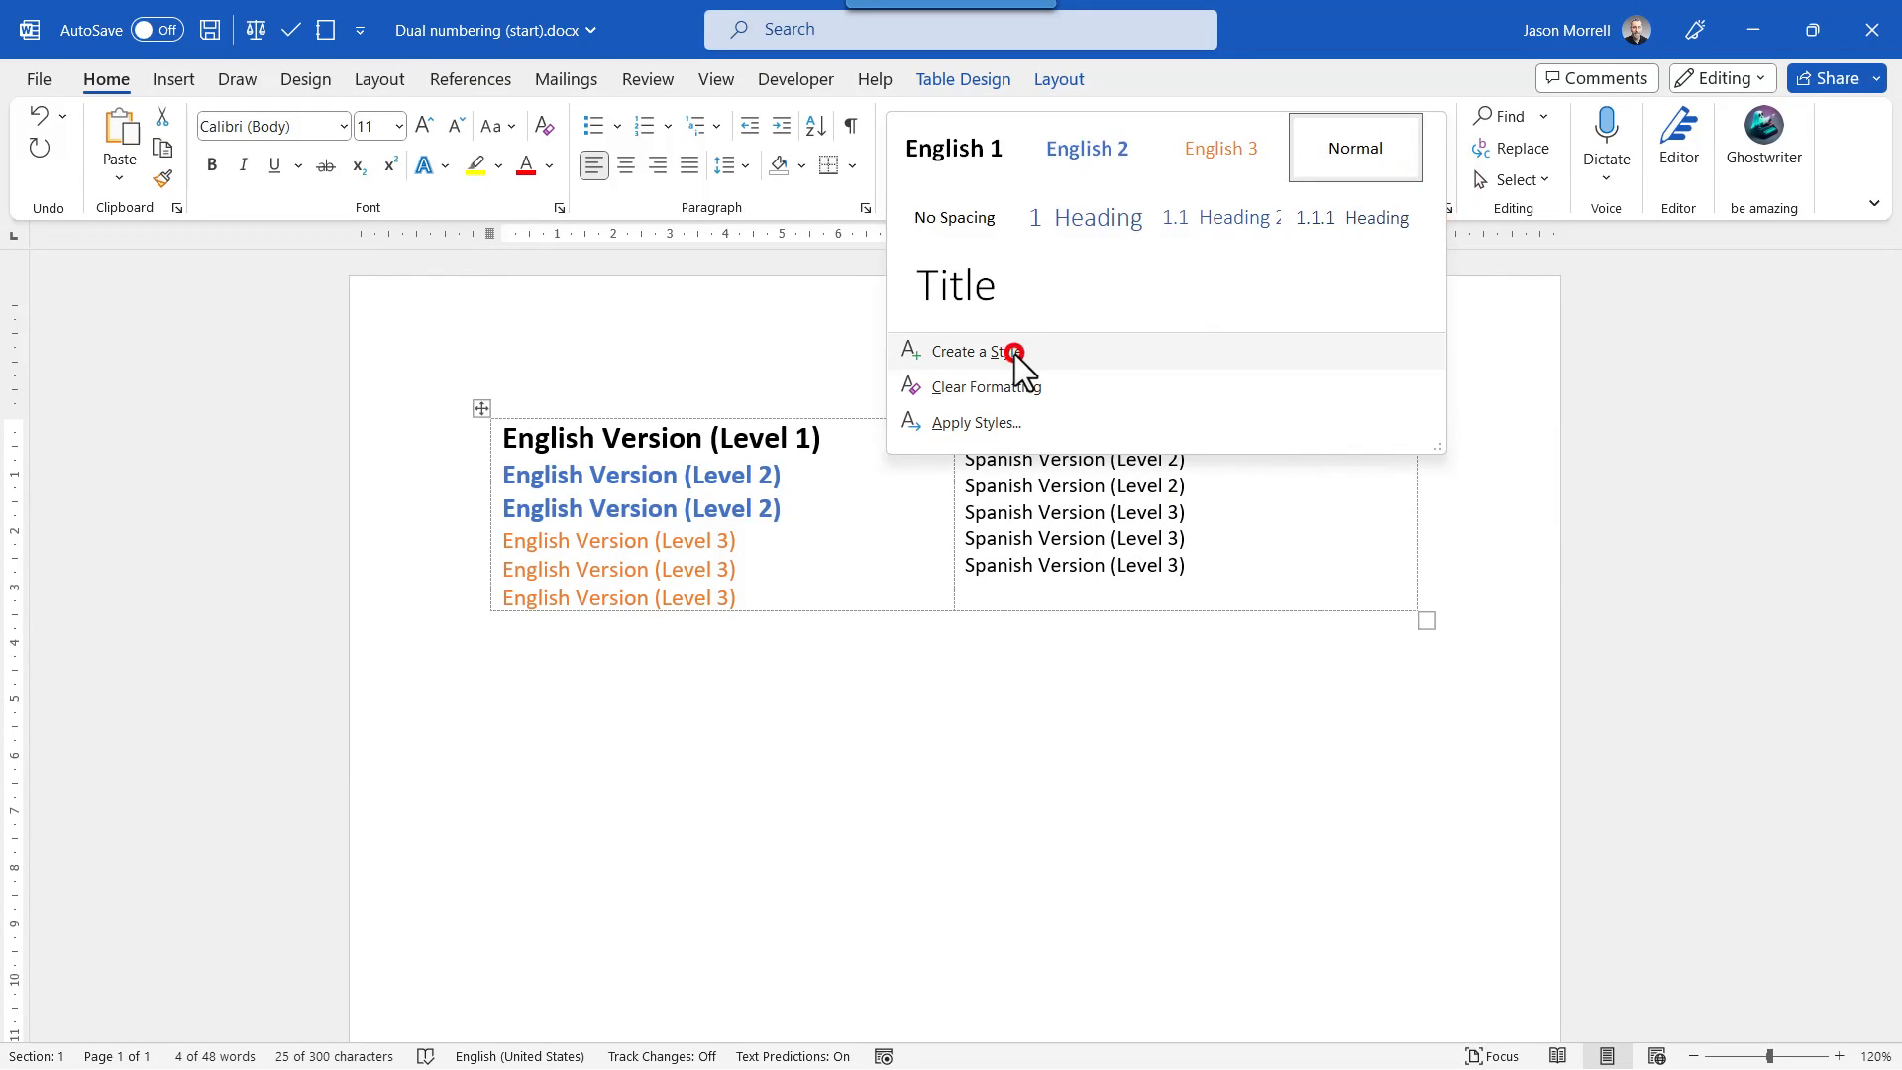
click(1188, 387)
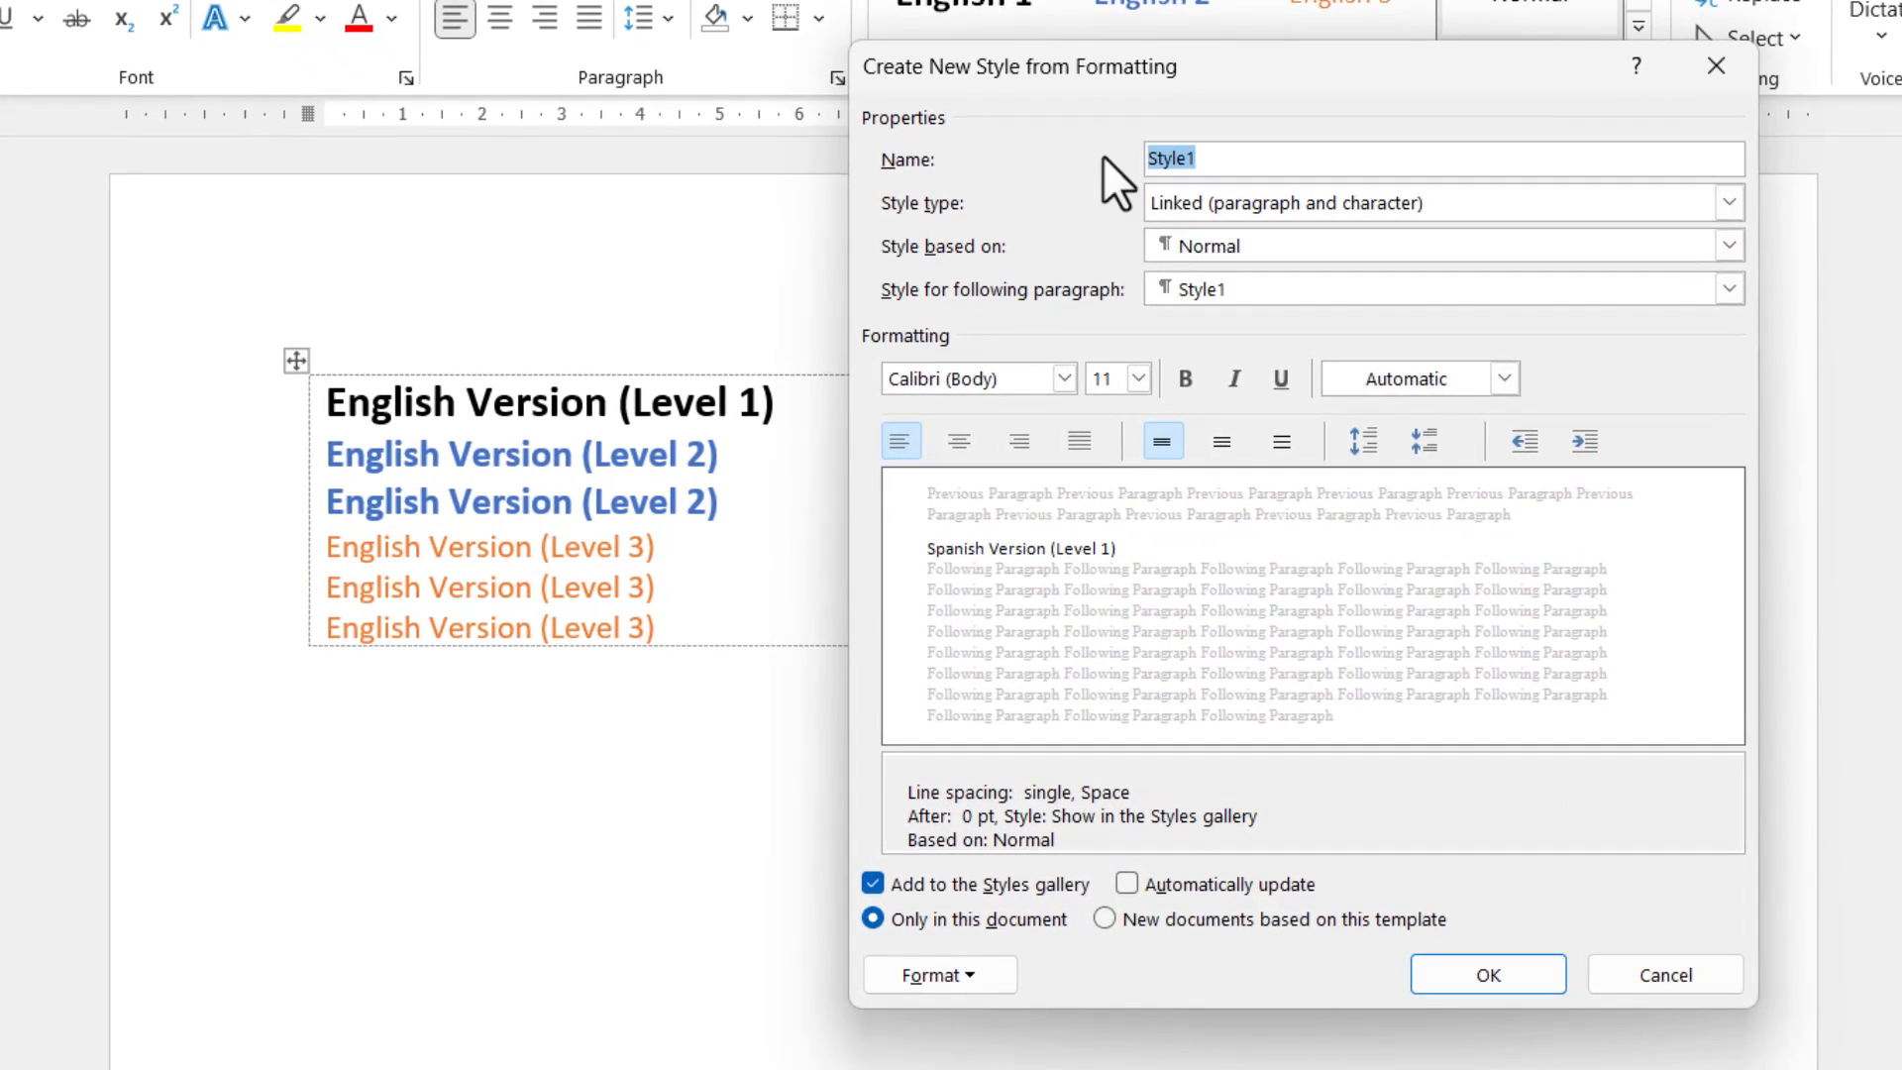
text(Spanish 1)
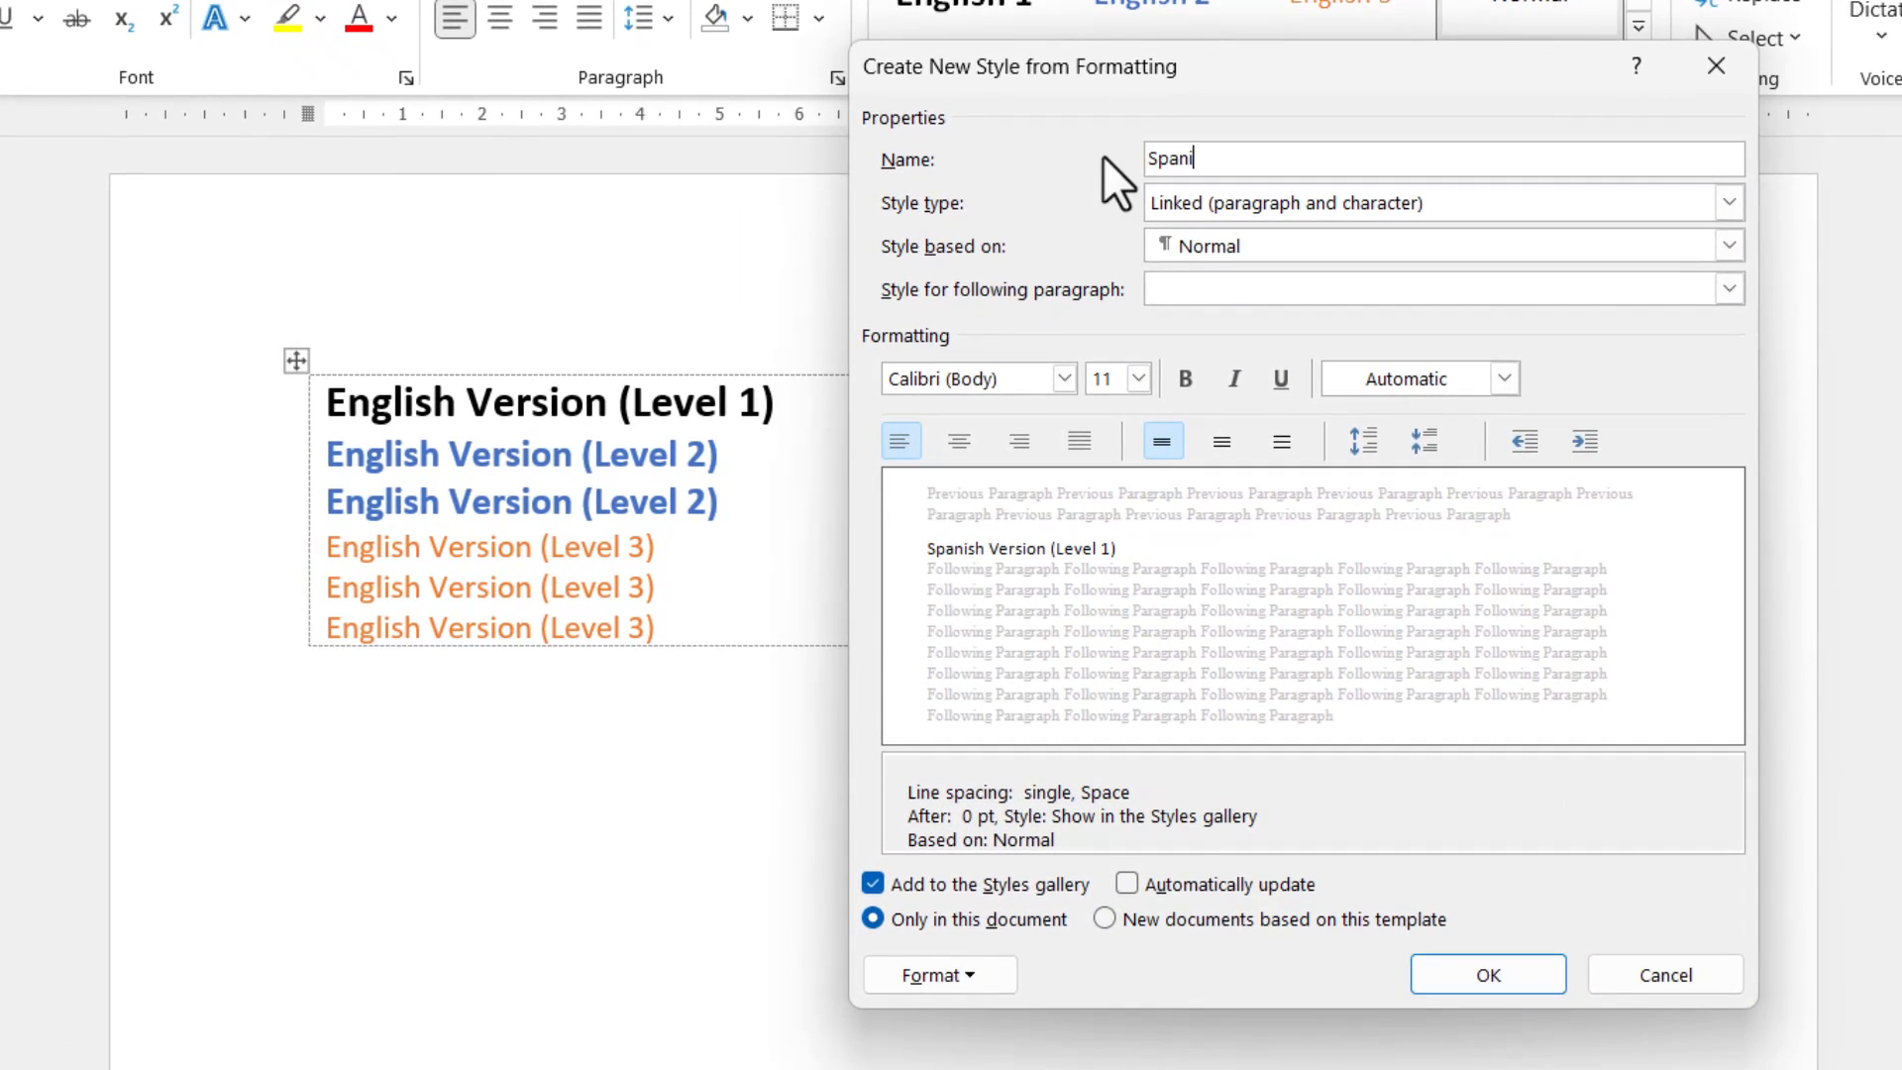
Format the Spanish 1 style as 16 pt bold and save it.
click(1189, 375)
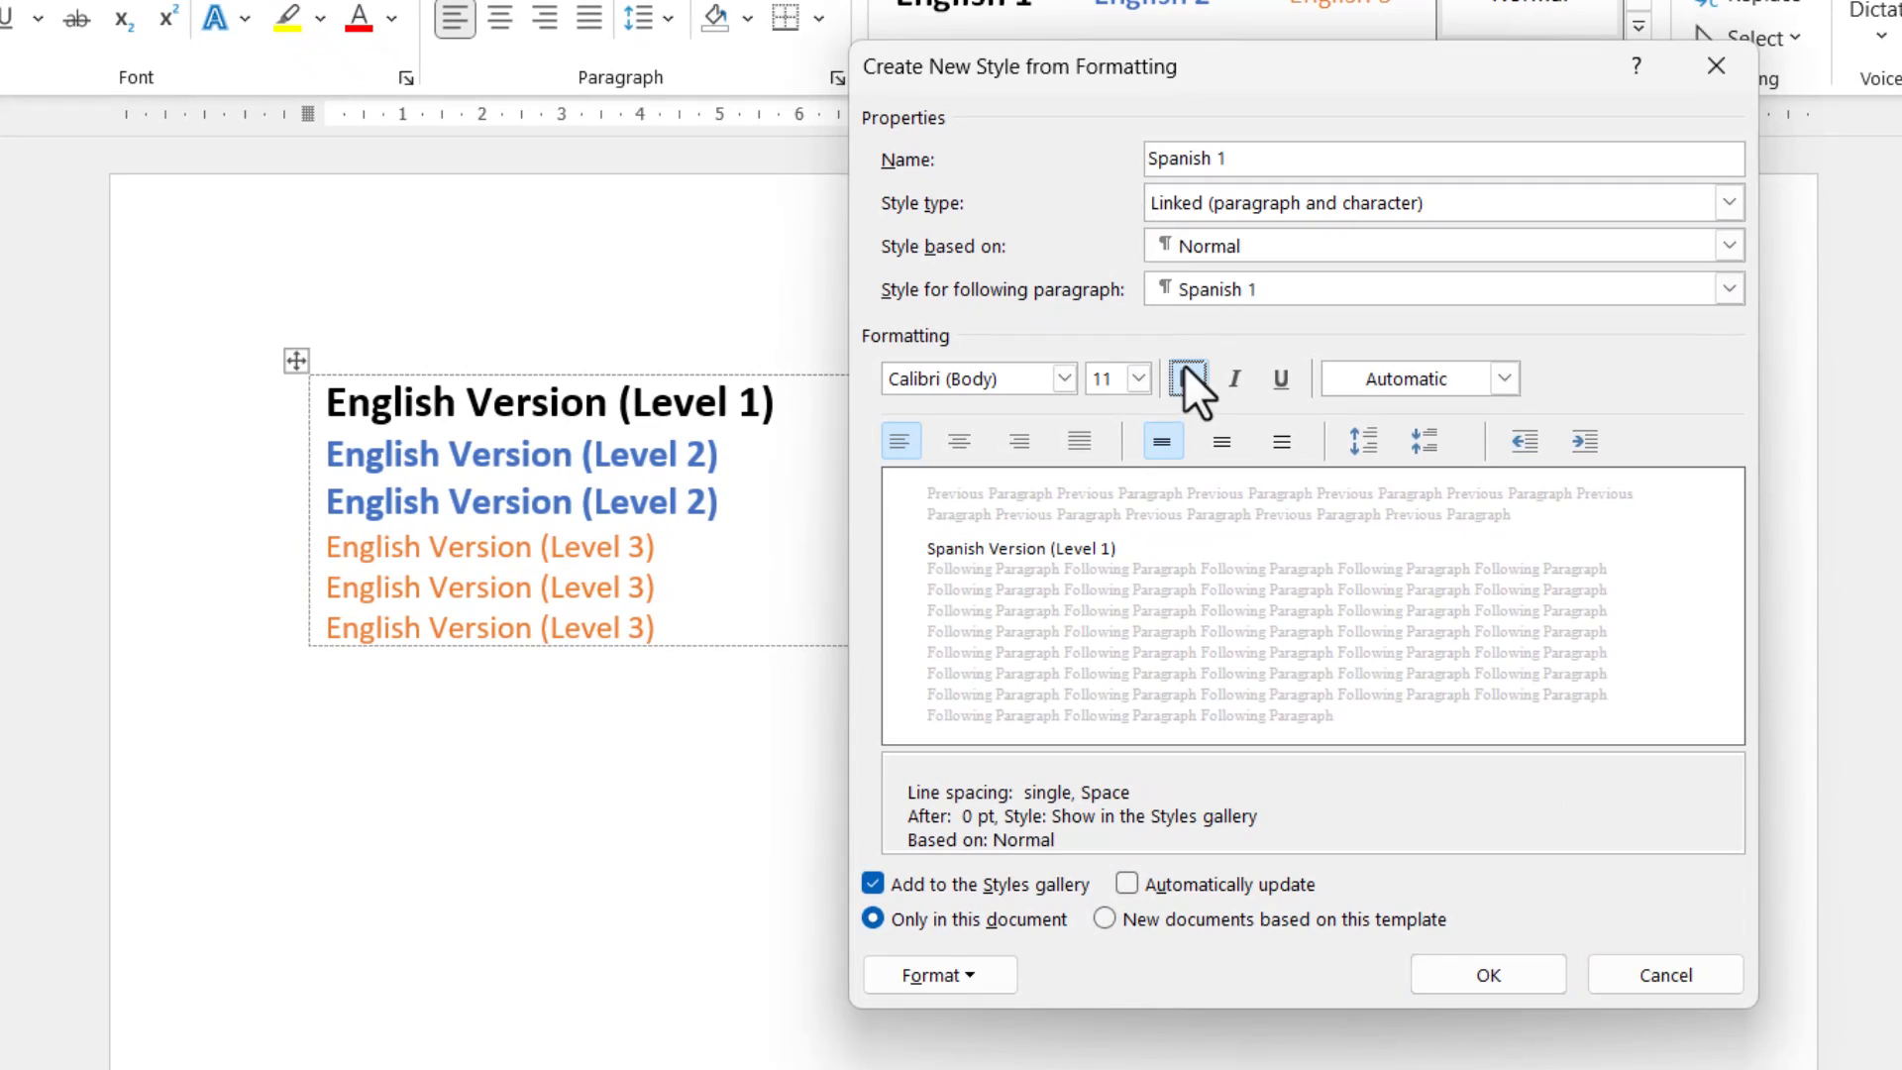
click(1140, 382)
click(1102, 553)
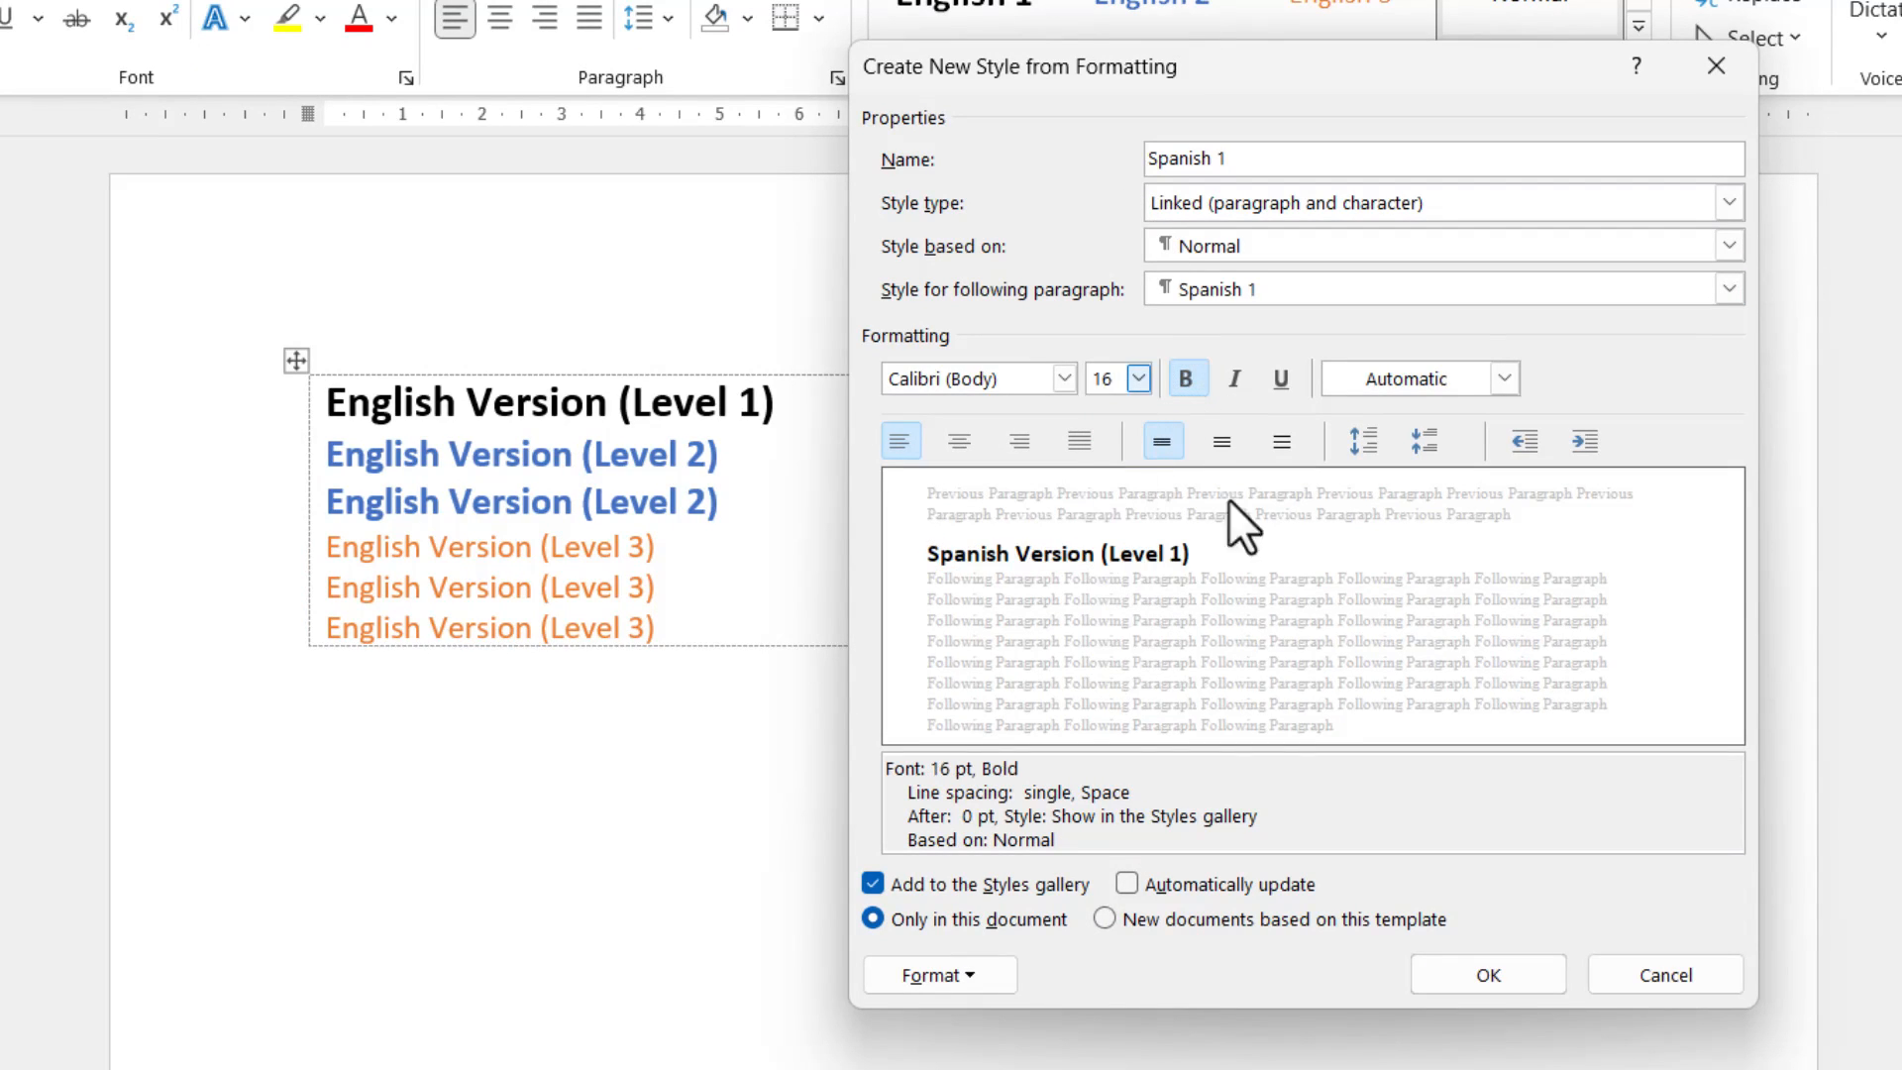
click(1525, 986)
Start a new style from the two Spanish Version (Level 2) lines, open its full formatting options and name it Spanish 2.
drag(1219, 497, 972, 475)
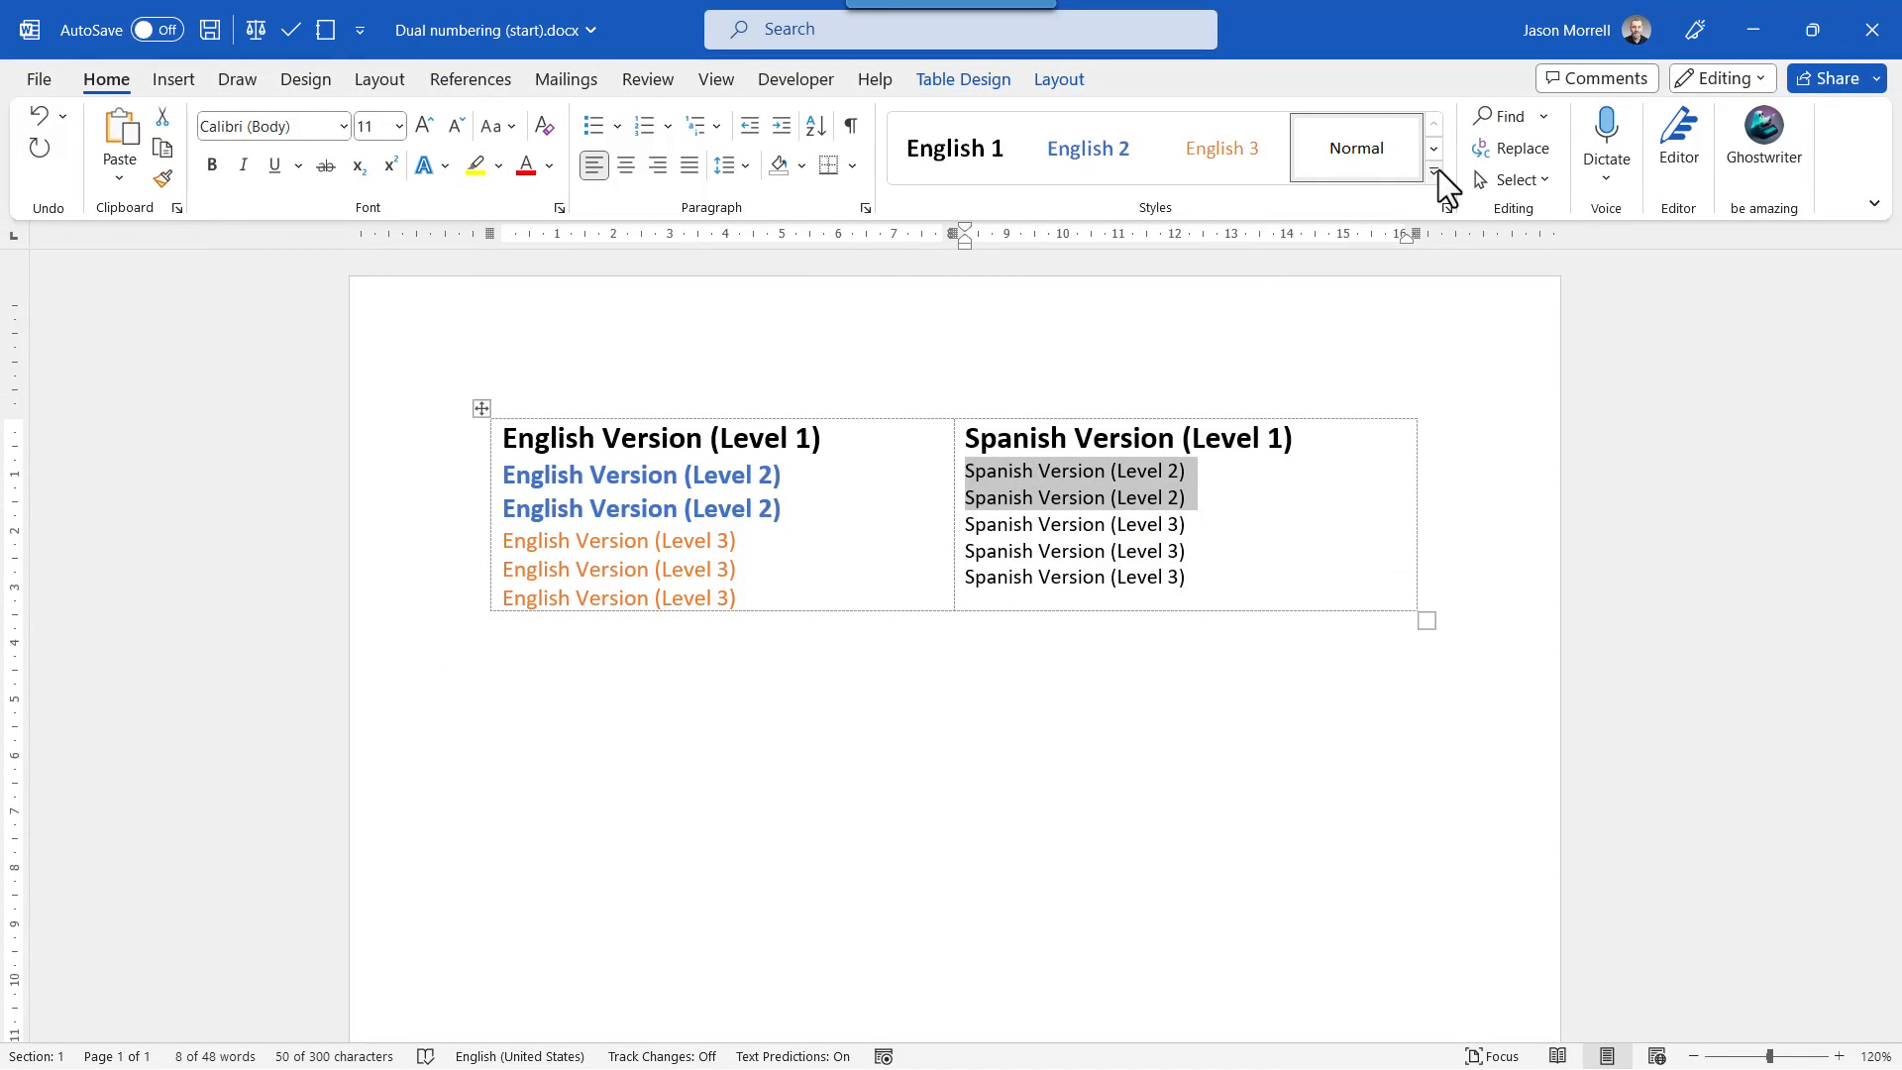
click(1434, 172)
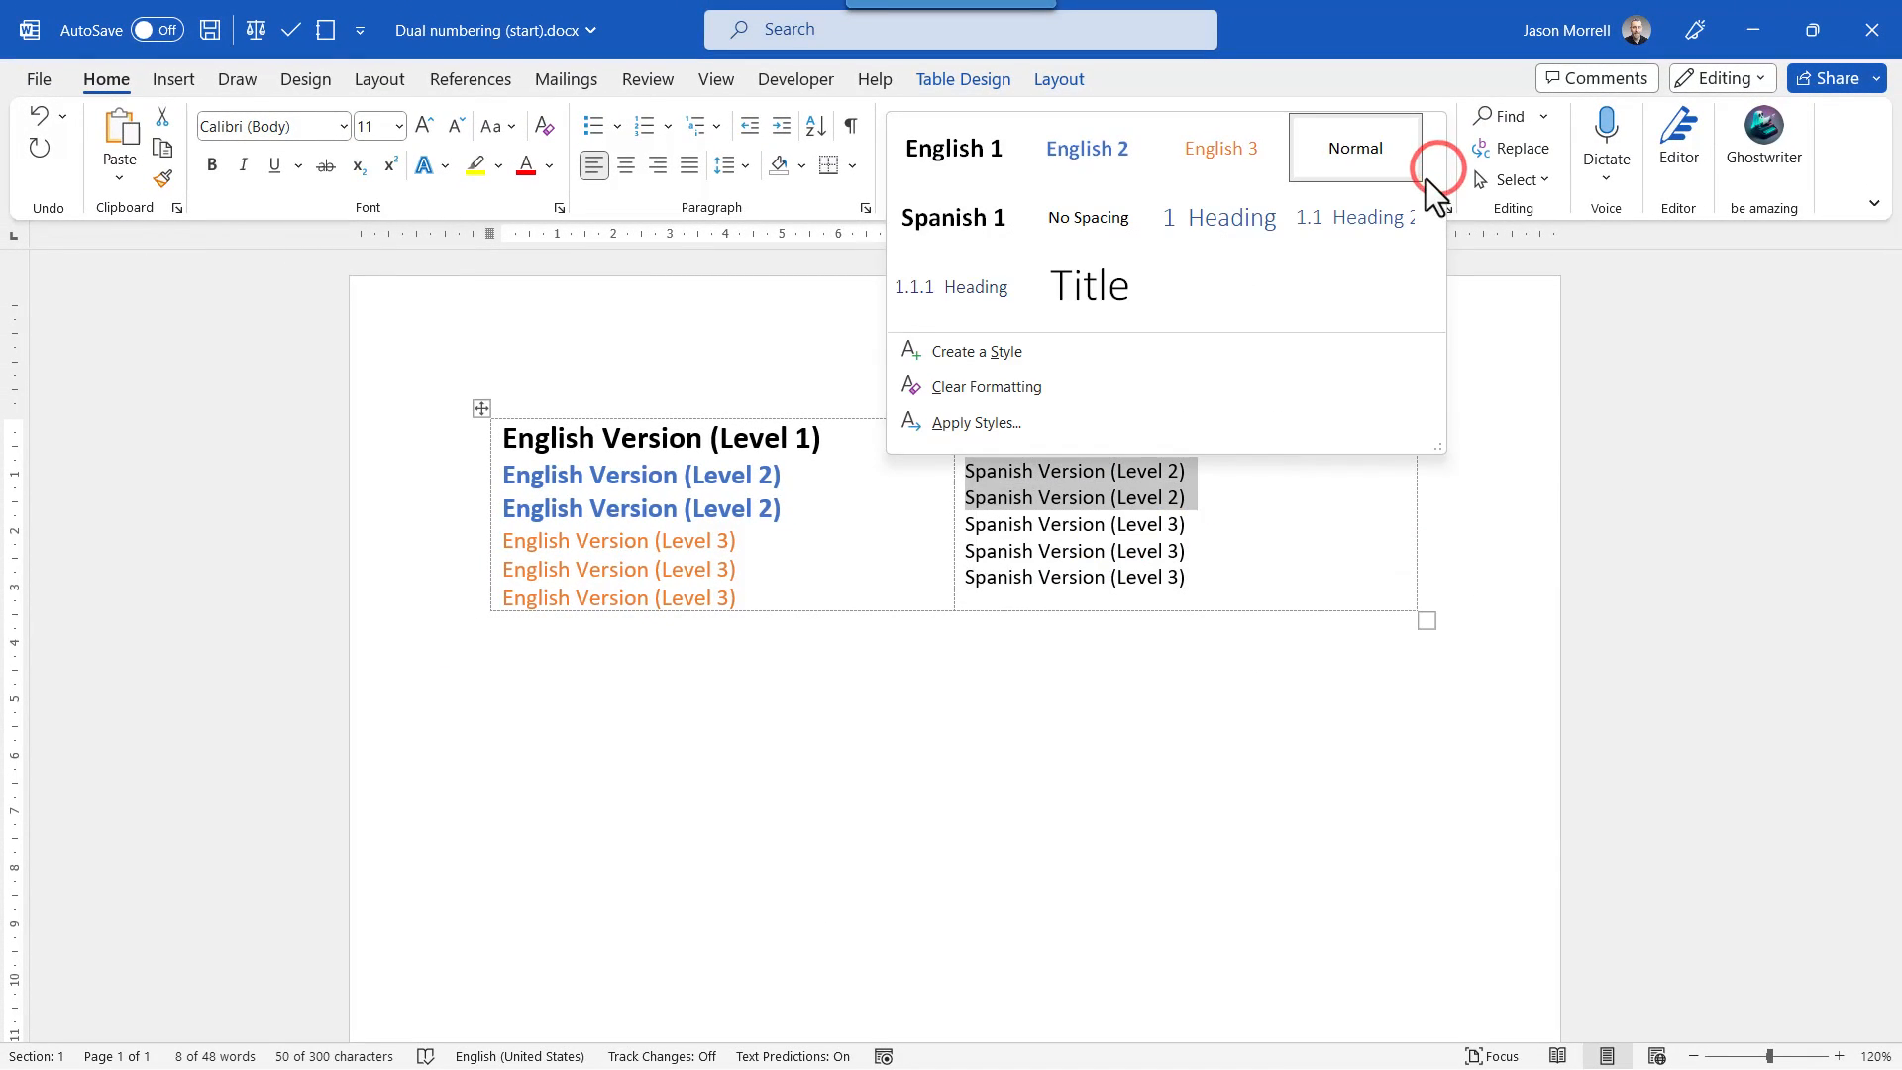
click(1021, 353)
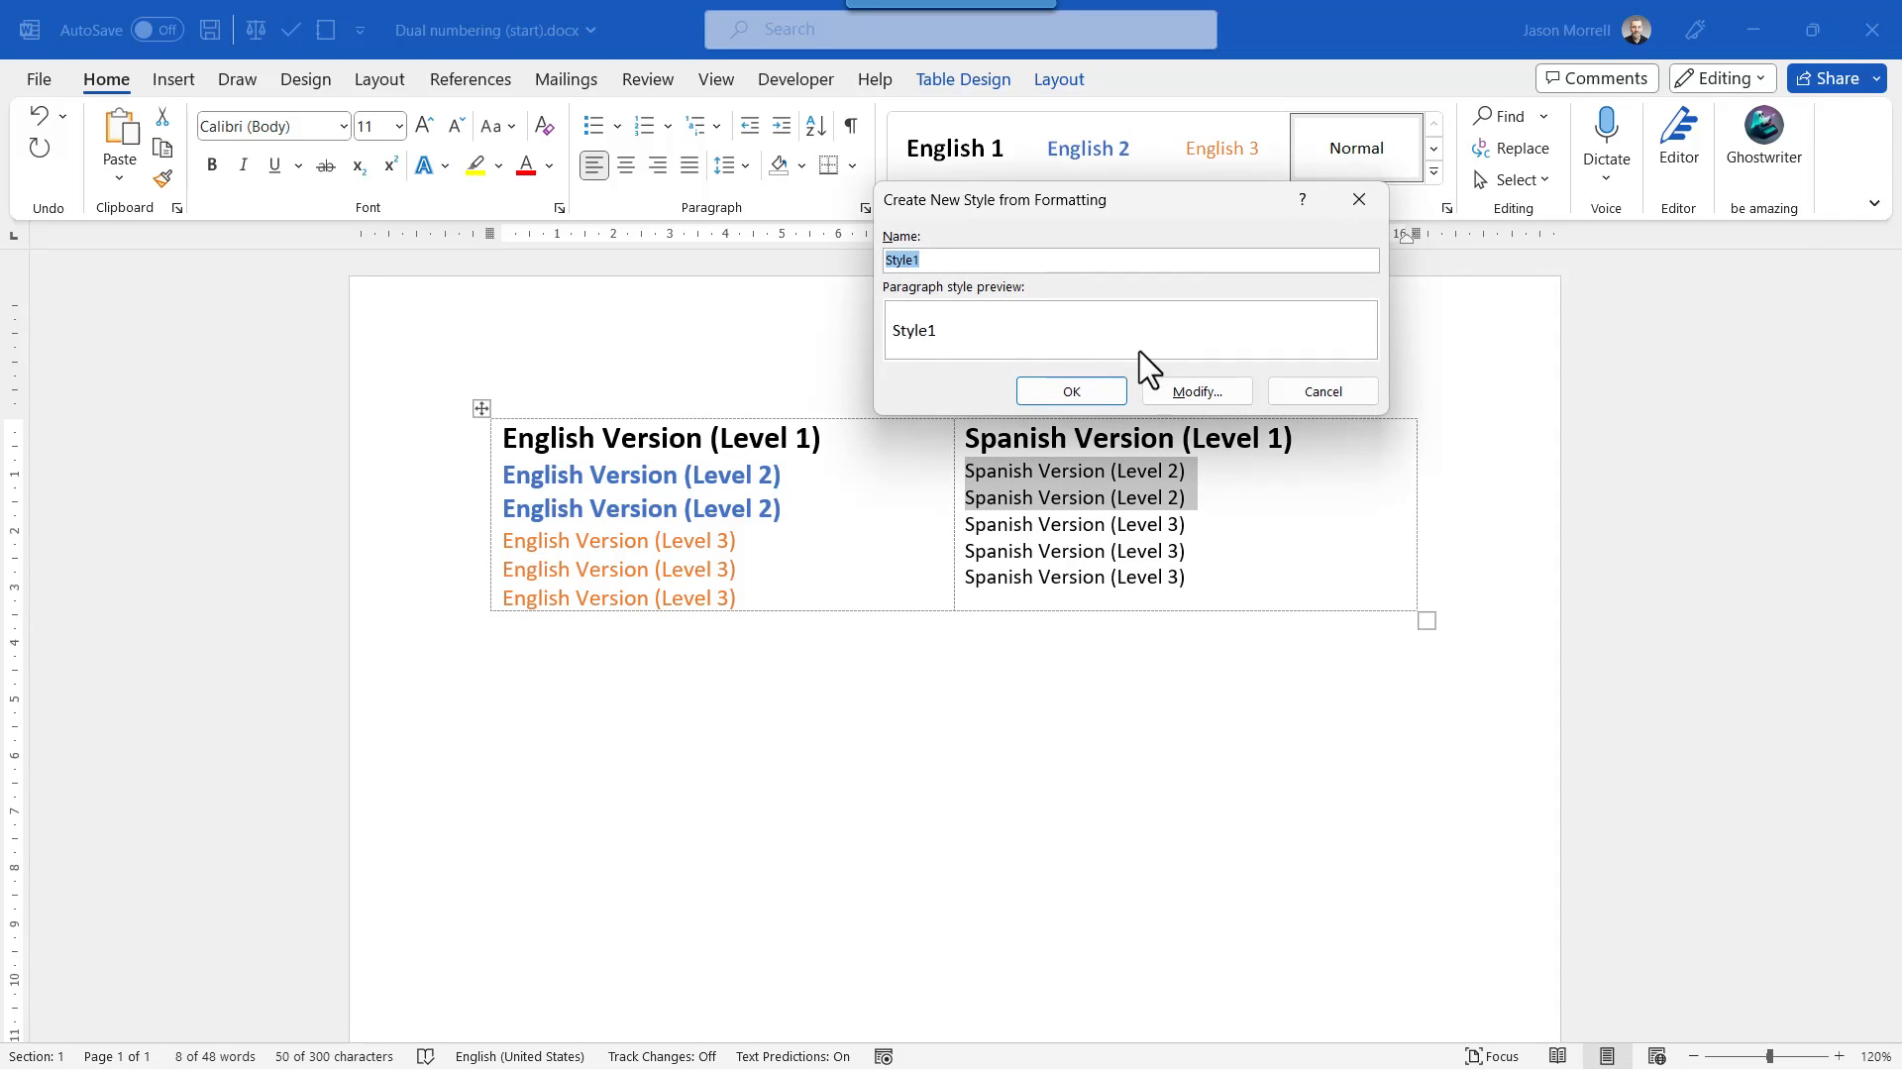
click(1185, 391)
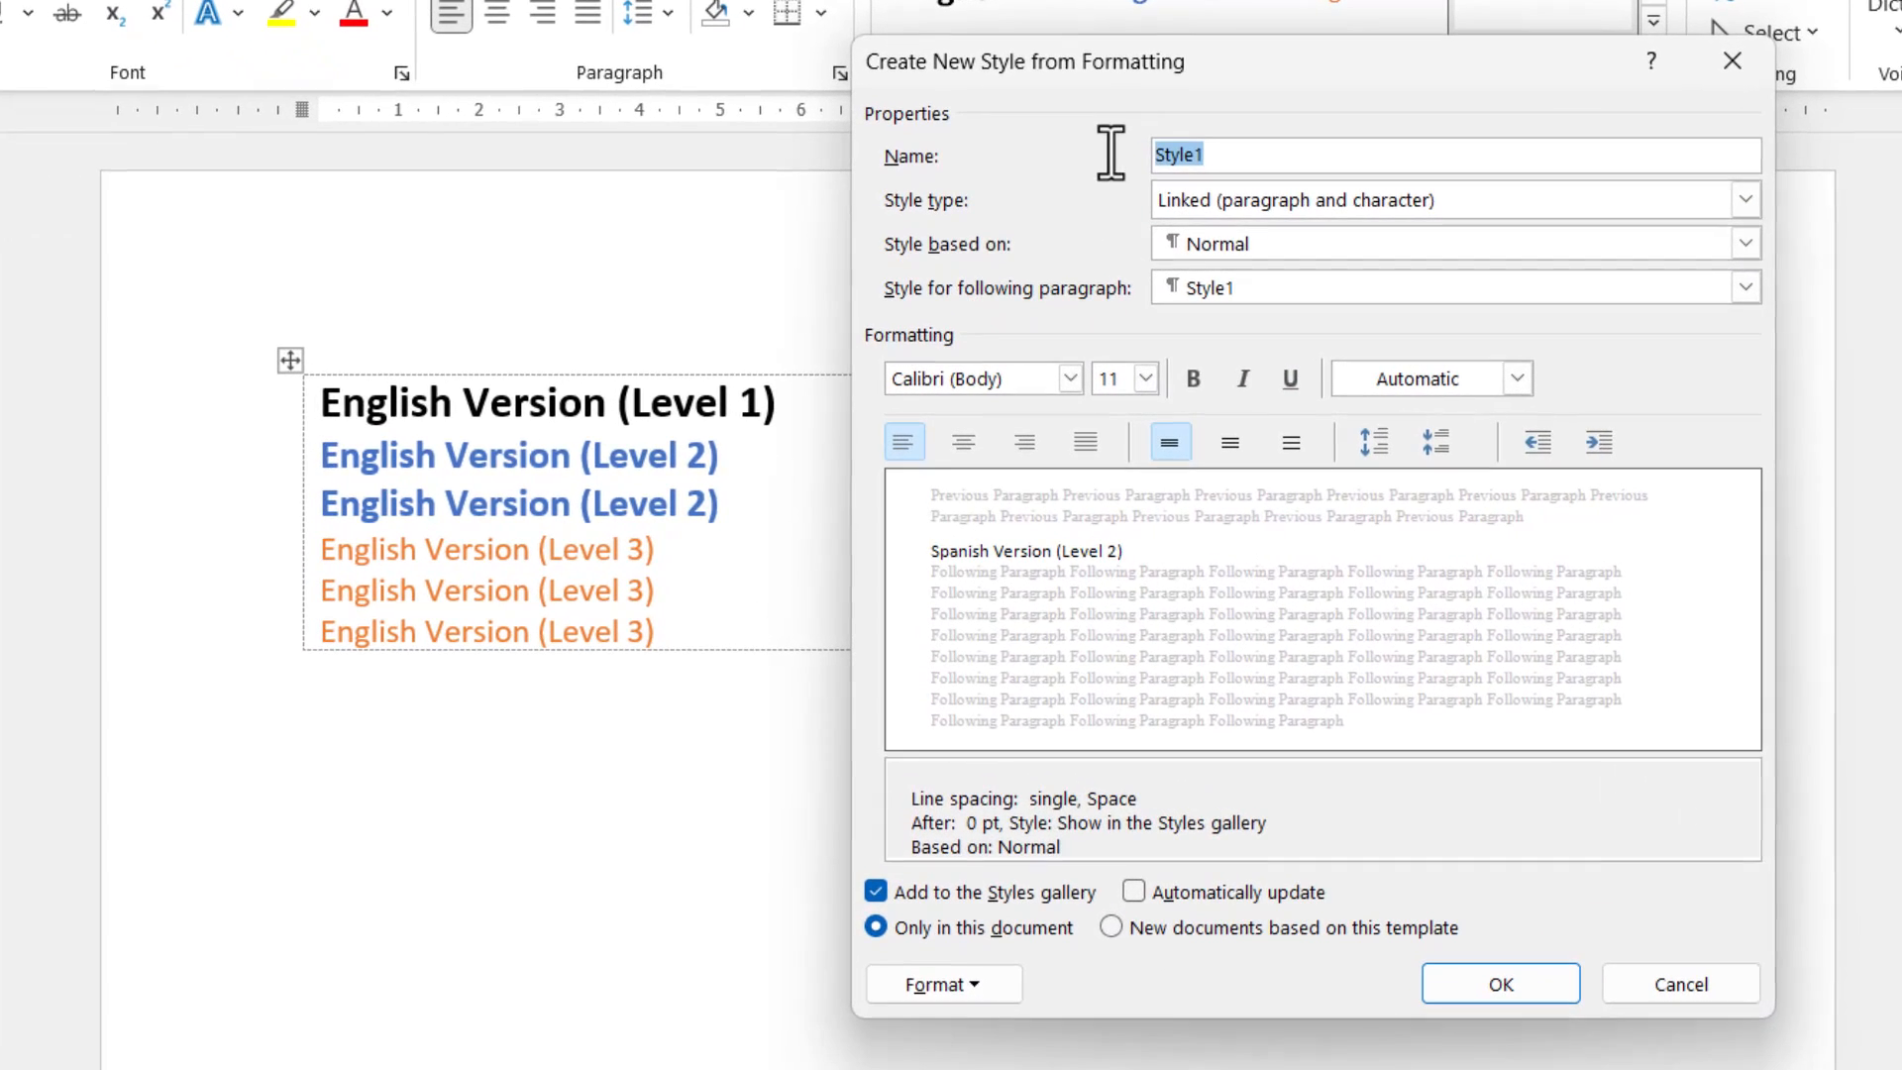
text(Spanish 2)
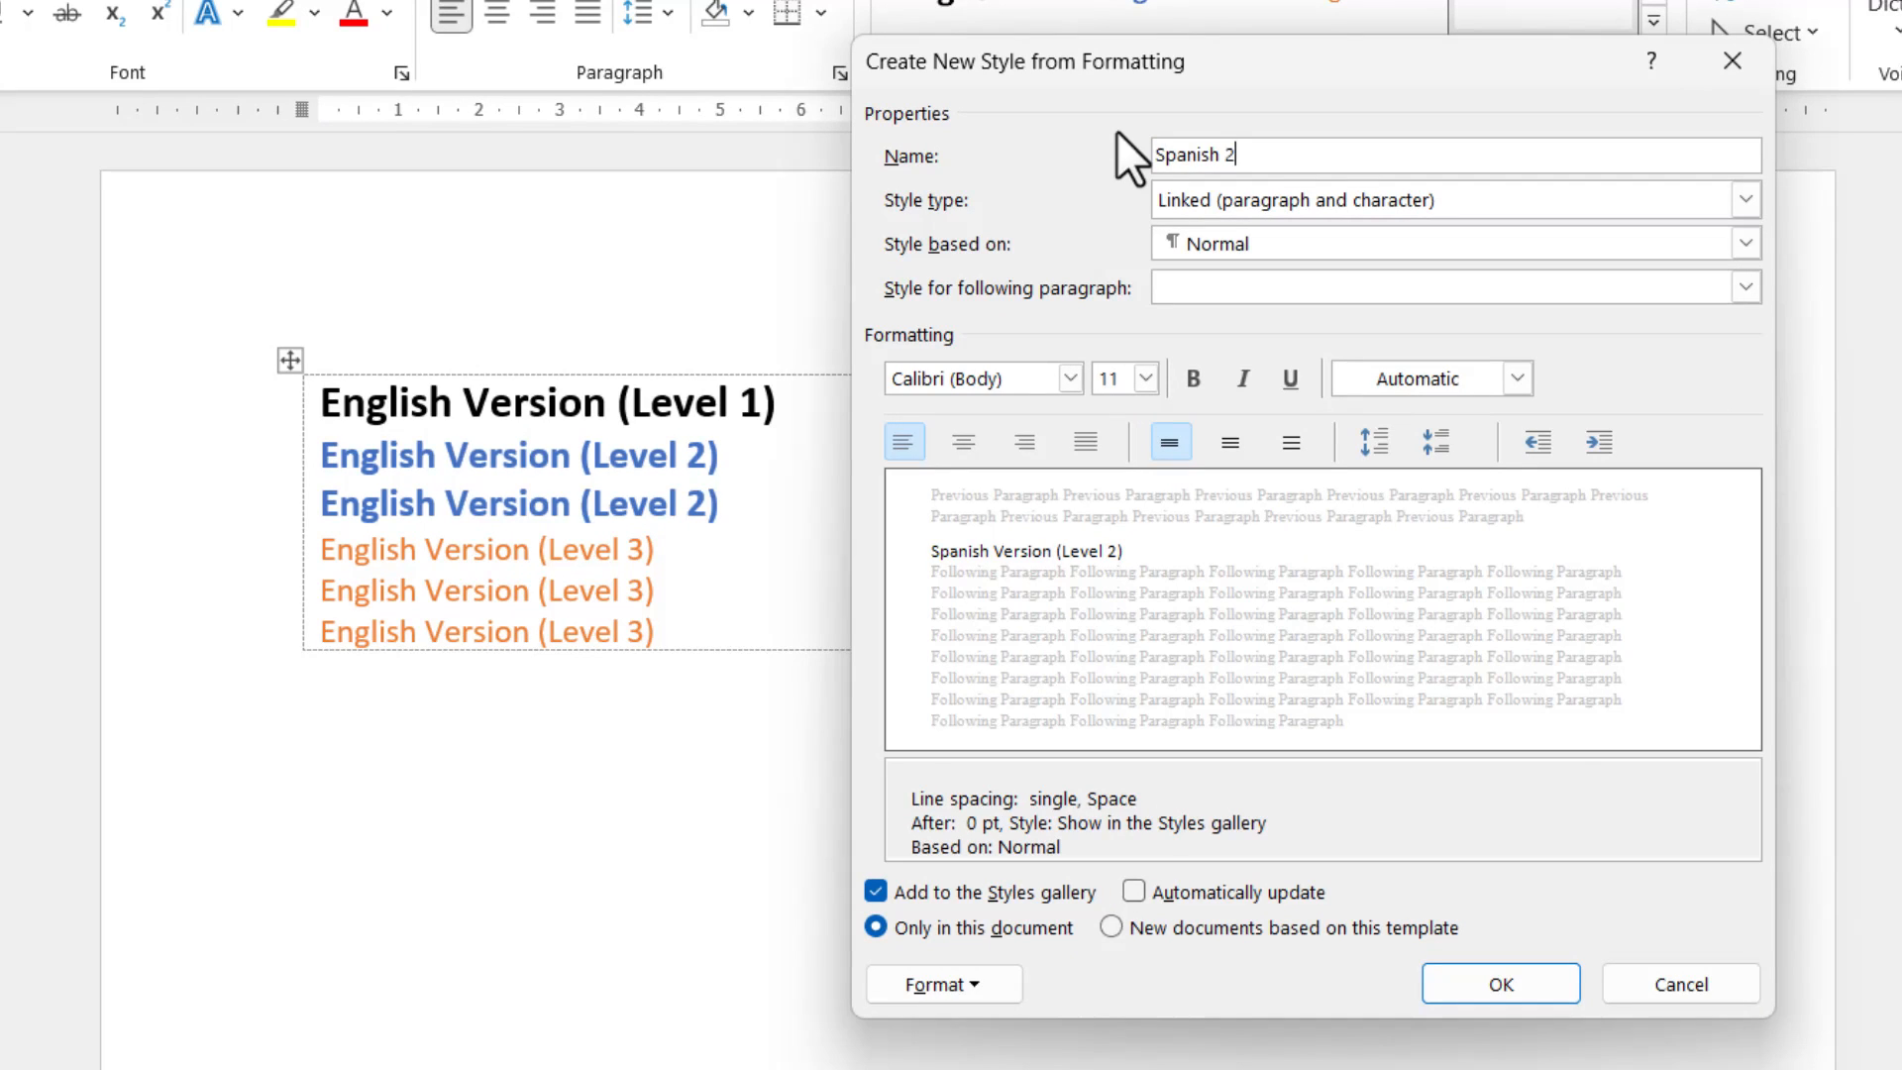
Format the Spanish 2 style as 14 pt bold with the blue theme font color and save it.
click(1146, 379)
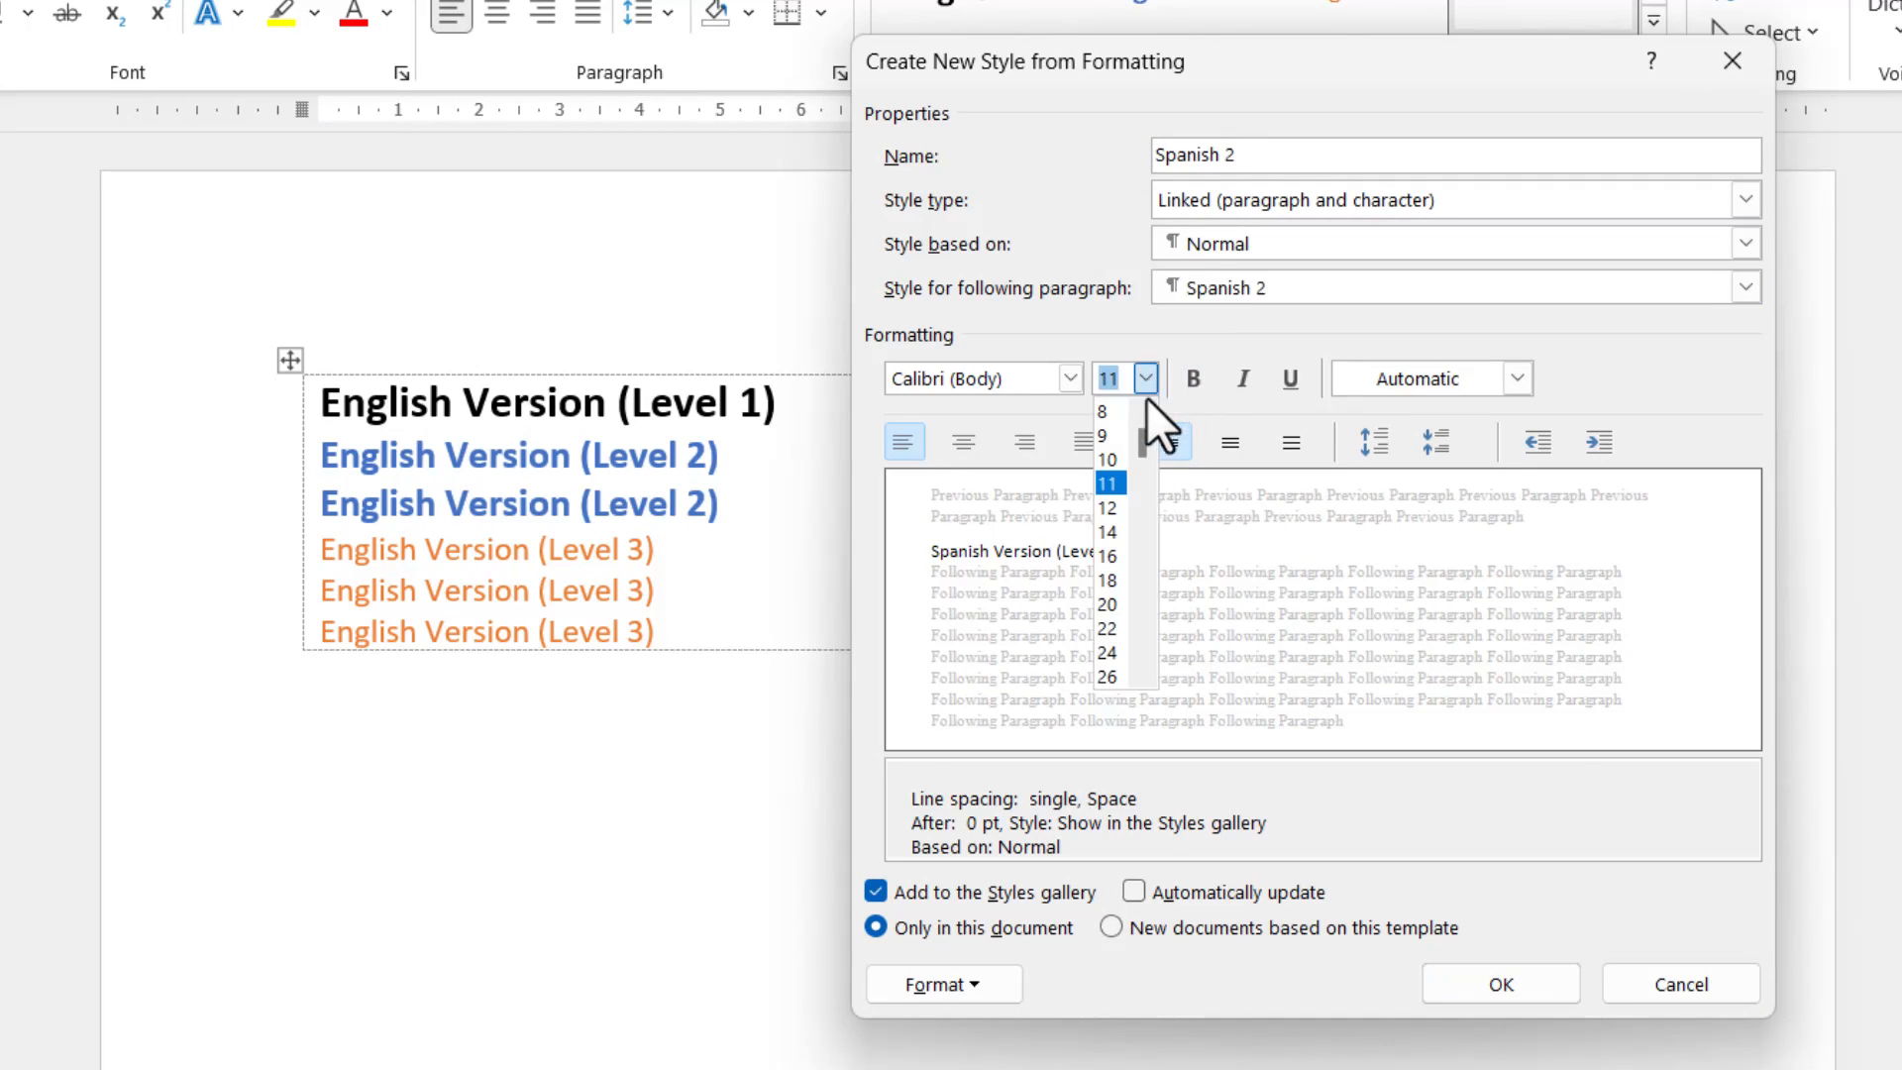
click(1106, 531)
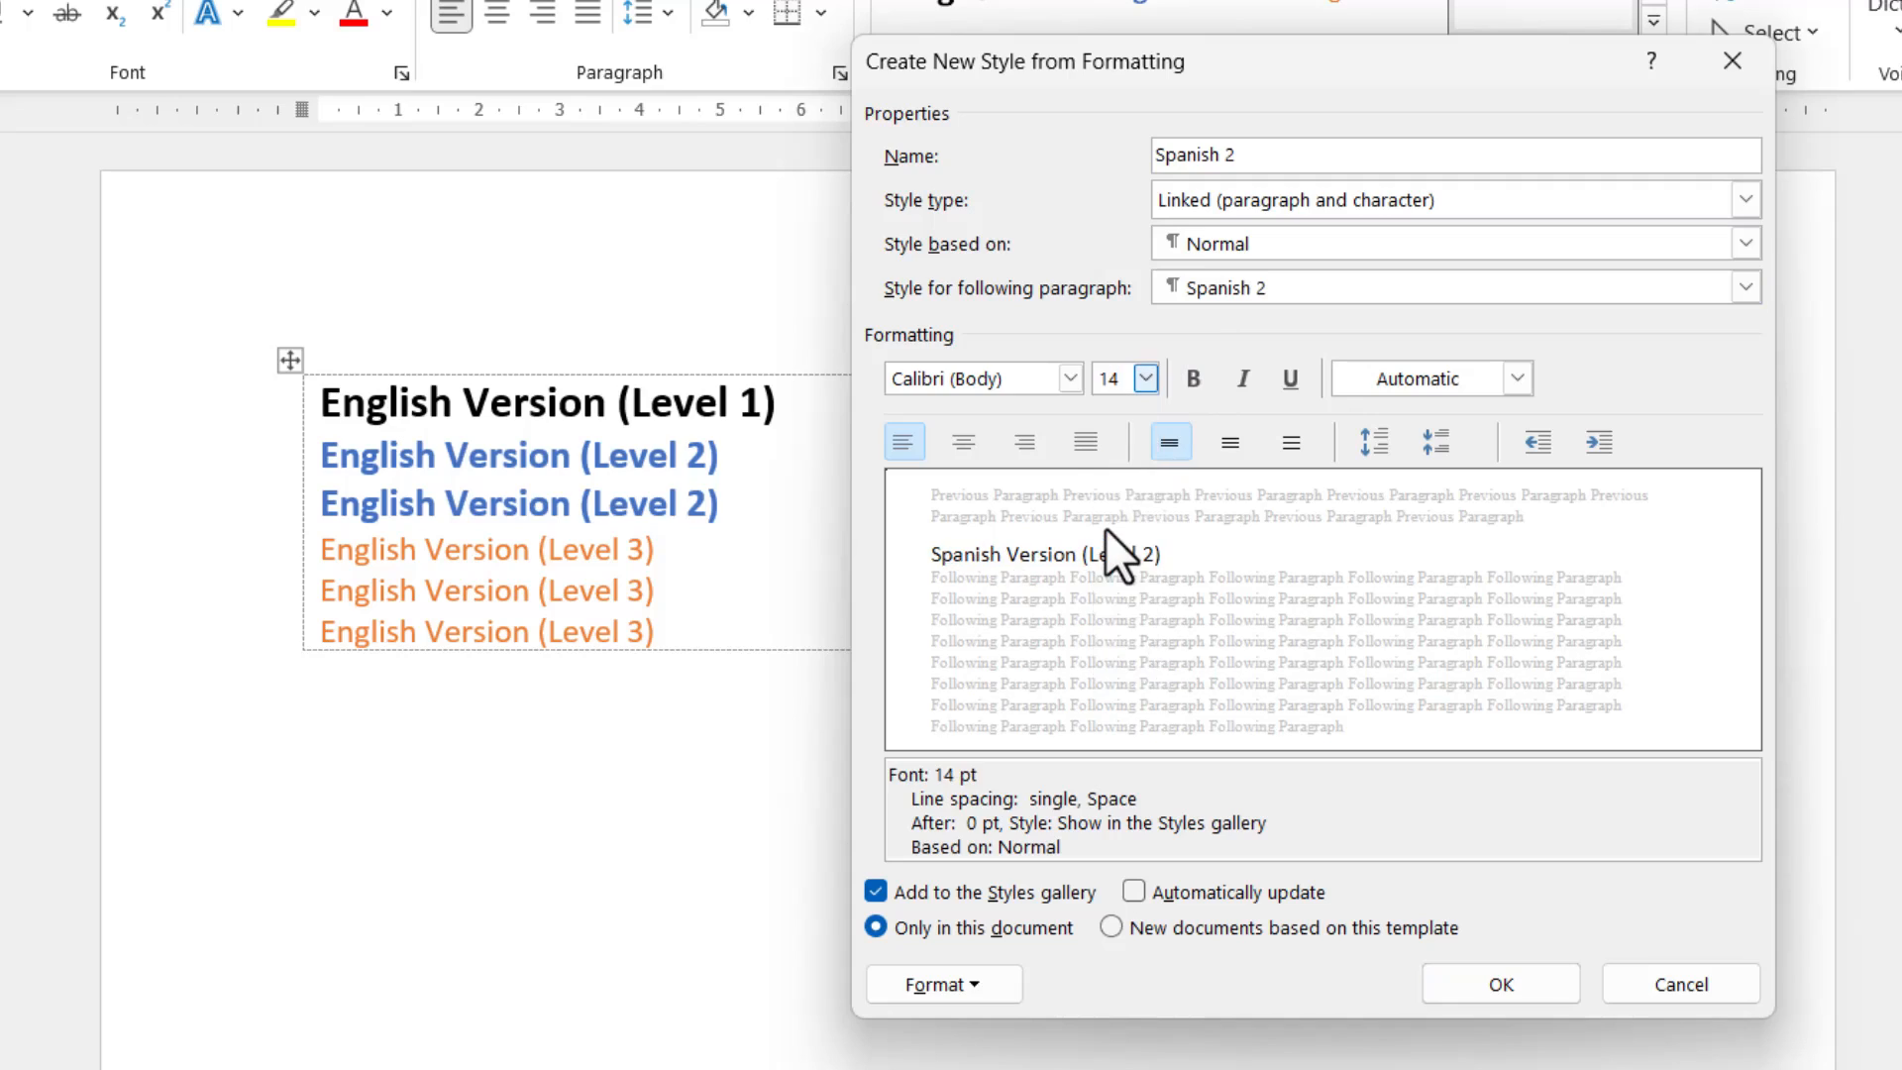
click(1192, 379)
click(1517, 378)
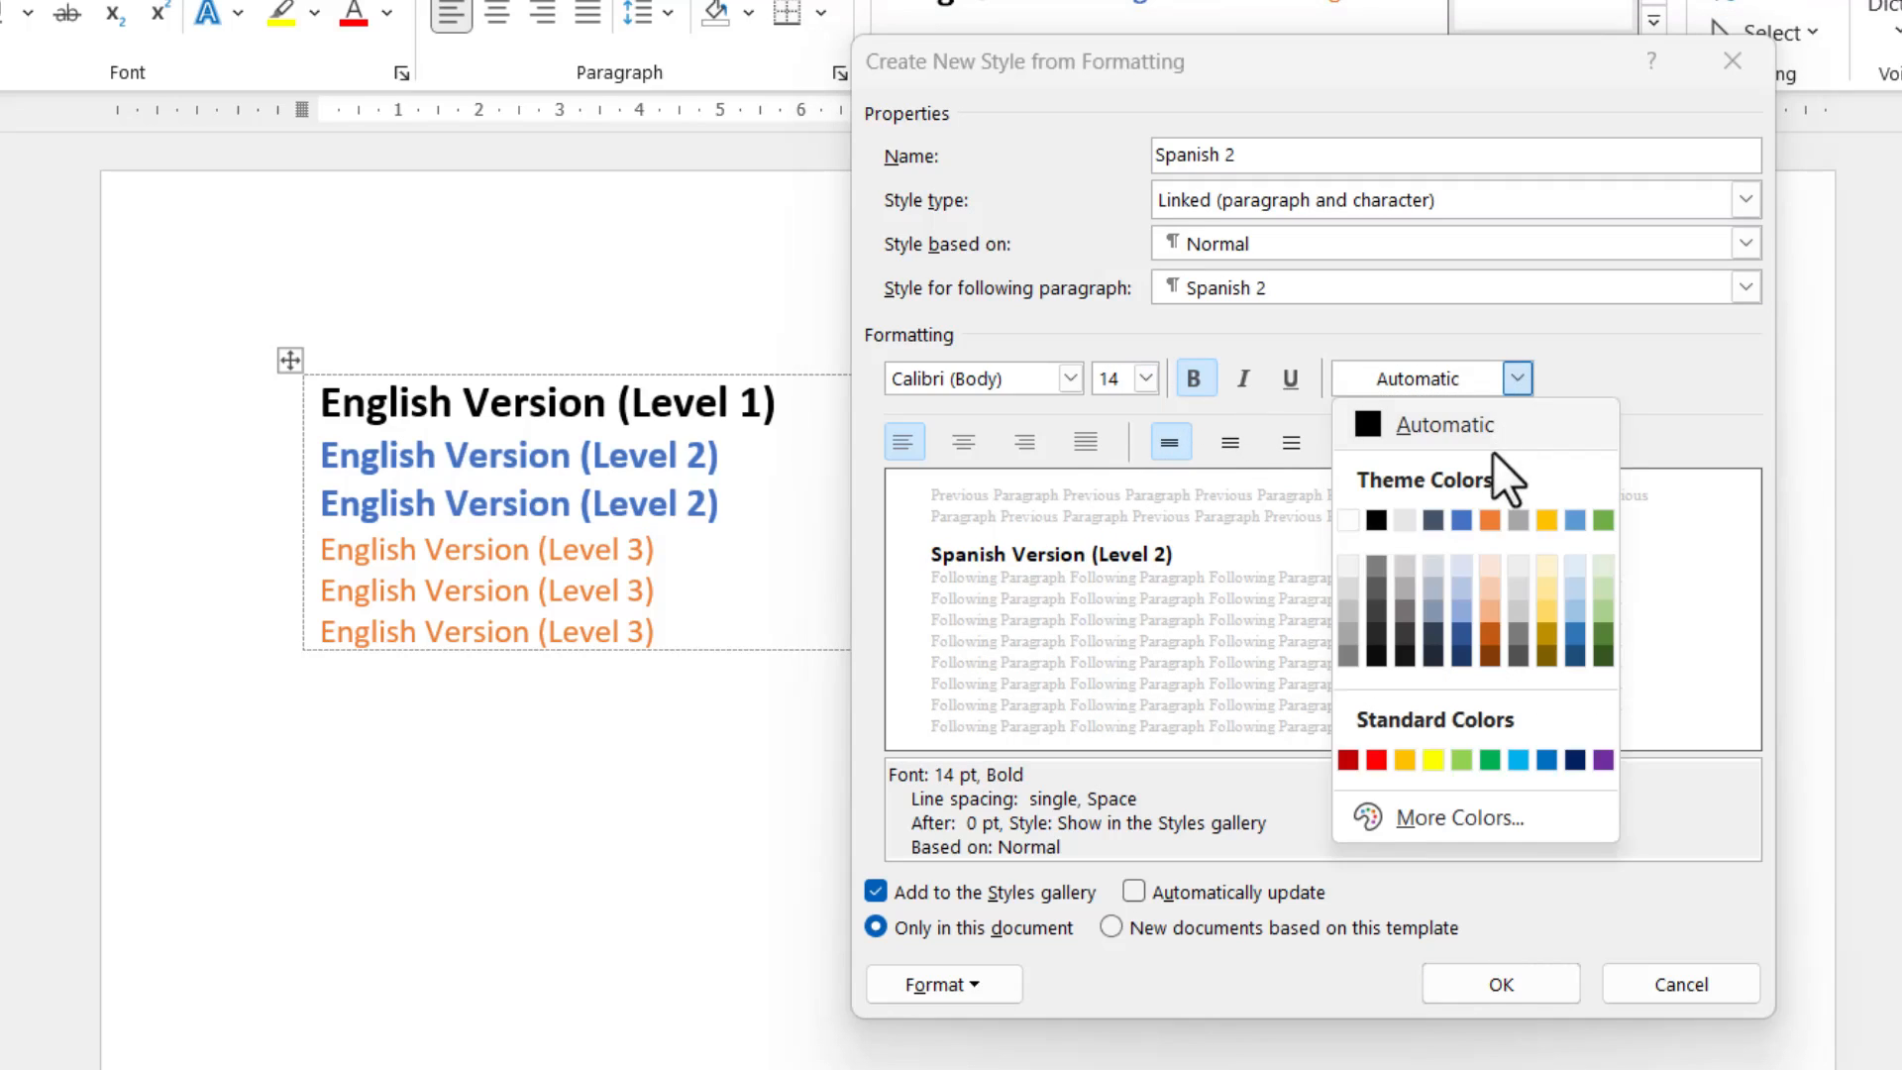
click(1458, 521)
click(1523, 988)
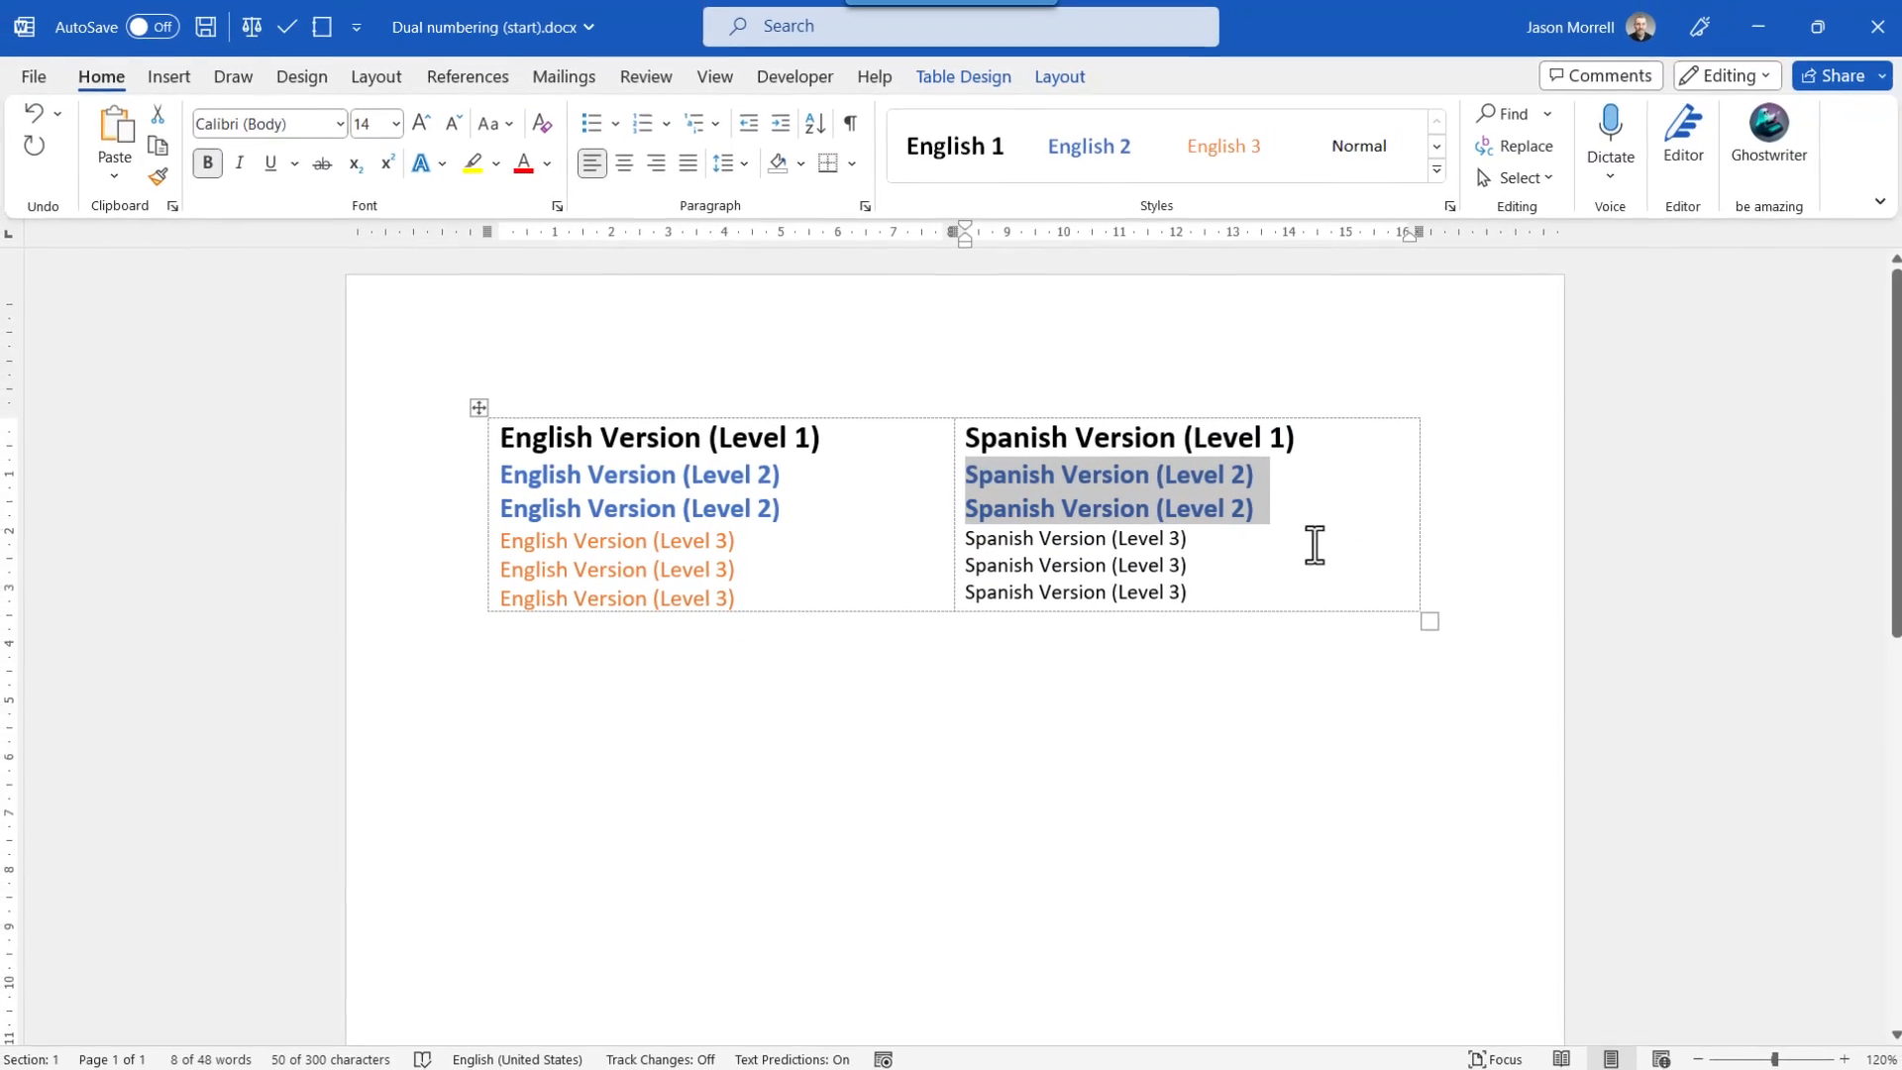
Start a new style from the three Spanish Version (Level 3) lines, open its full formatting options and name it Spanish 3.
drag(1189, 592, 967, 538)
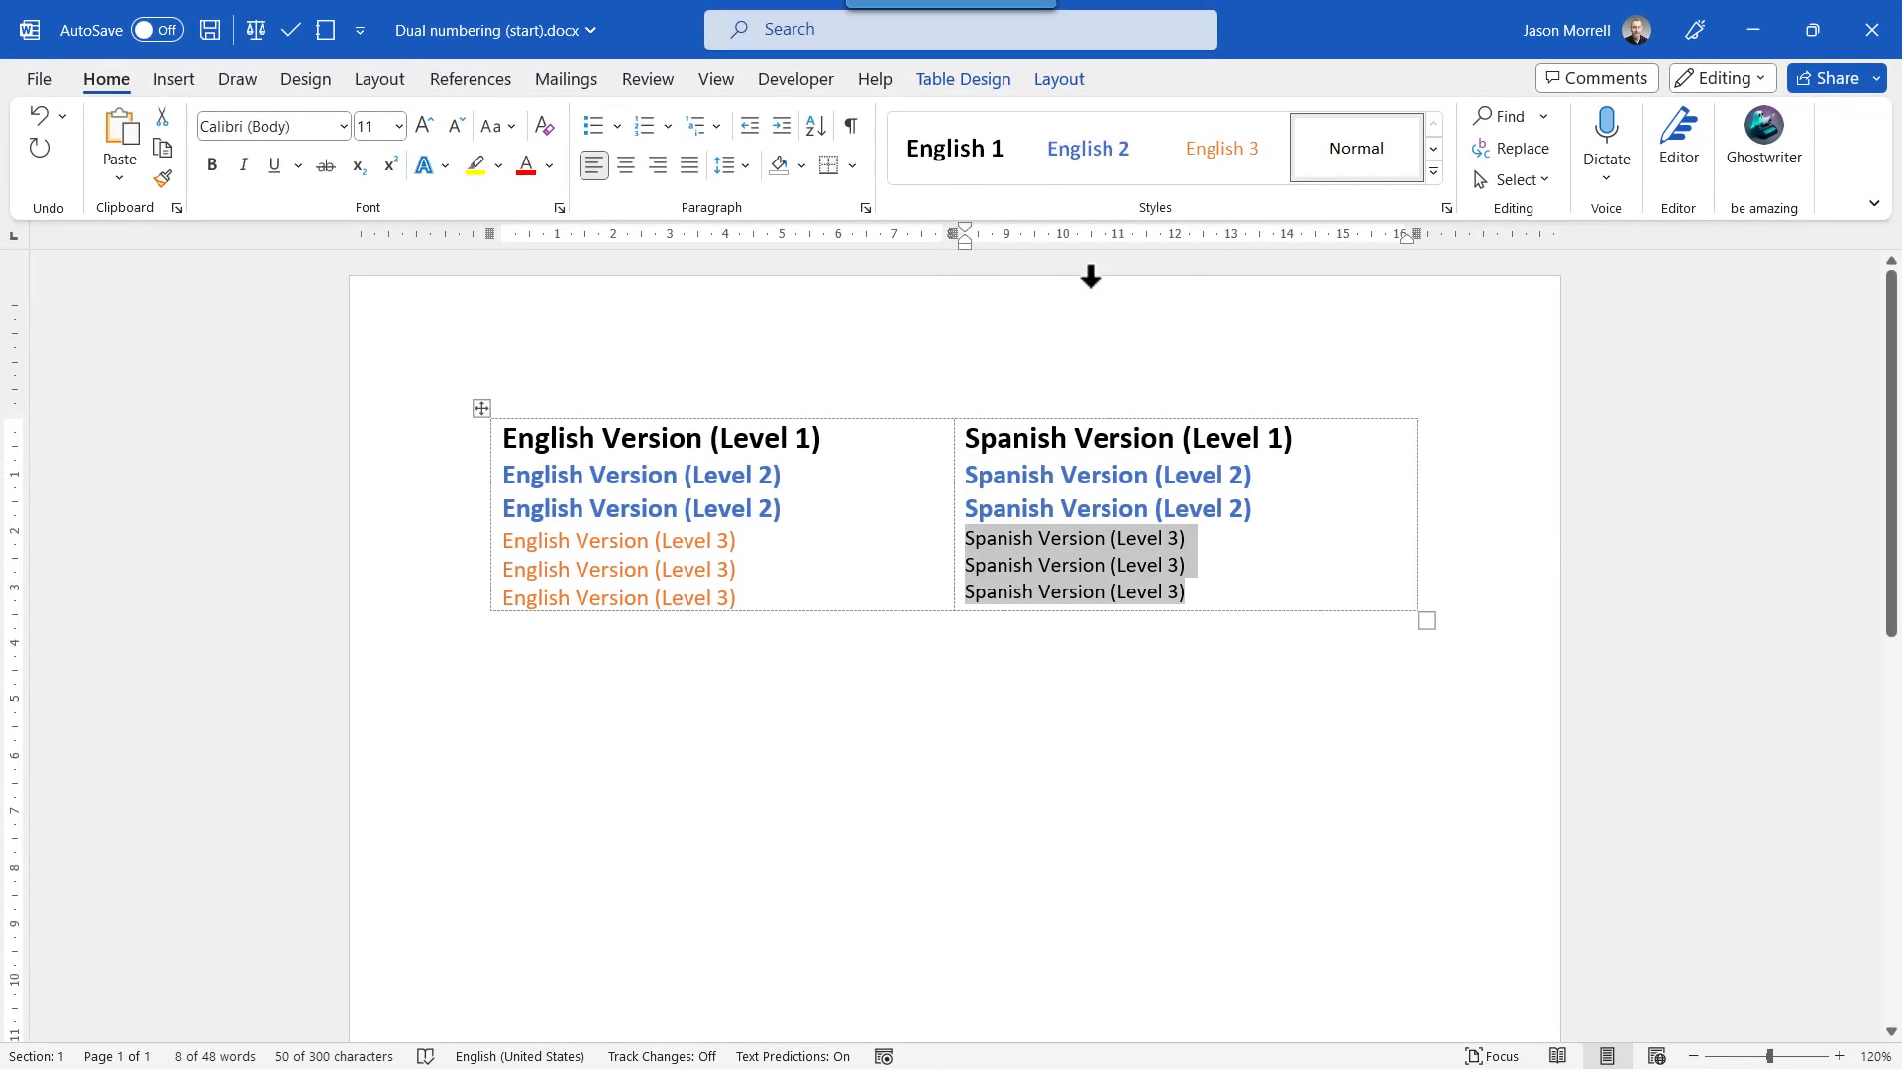
click(1434, 170)
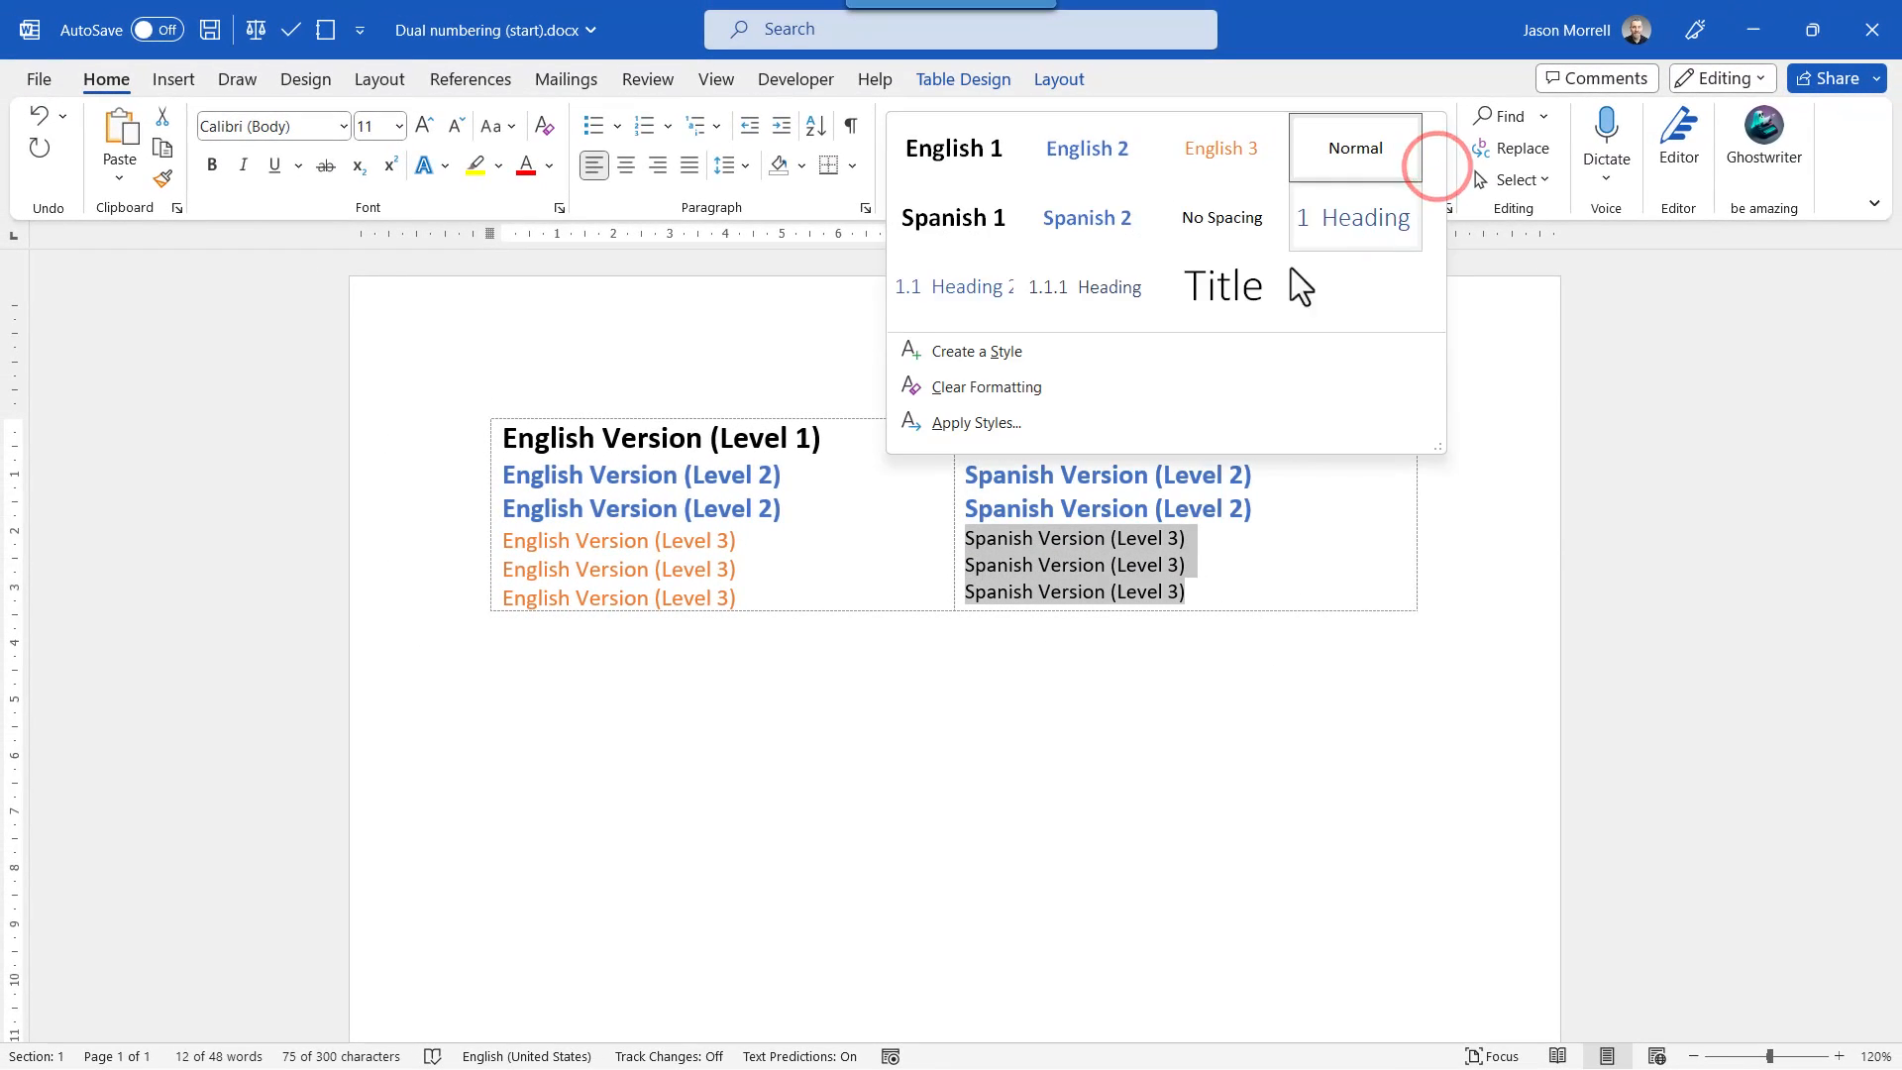
click(995, 357)
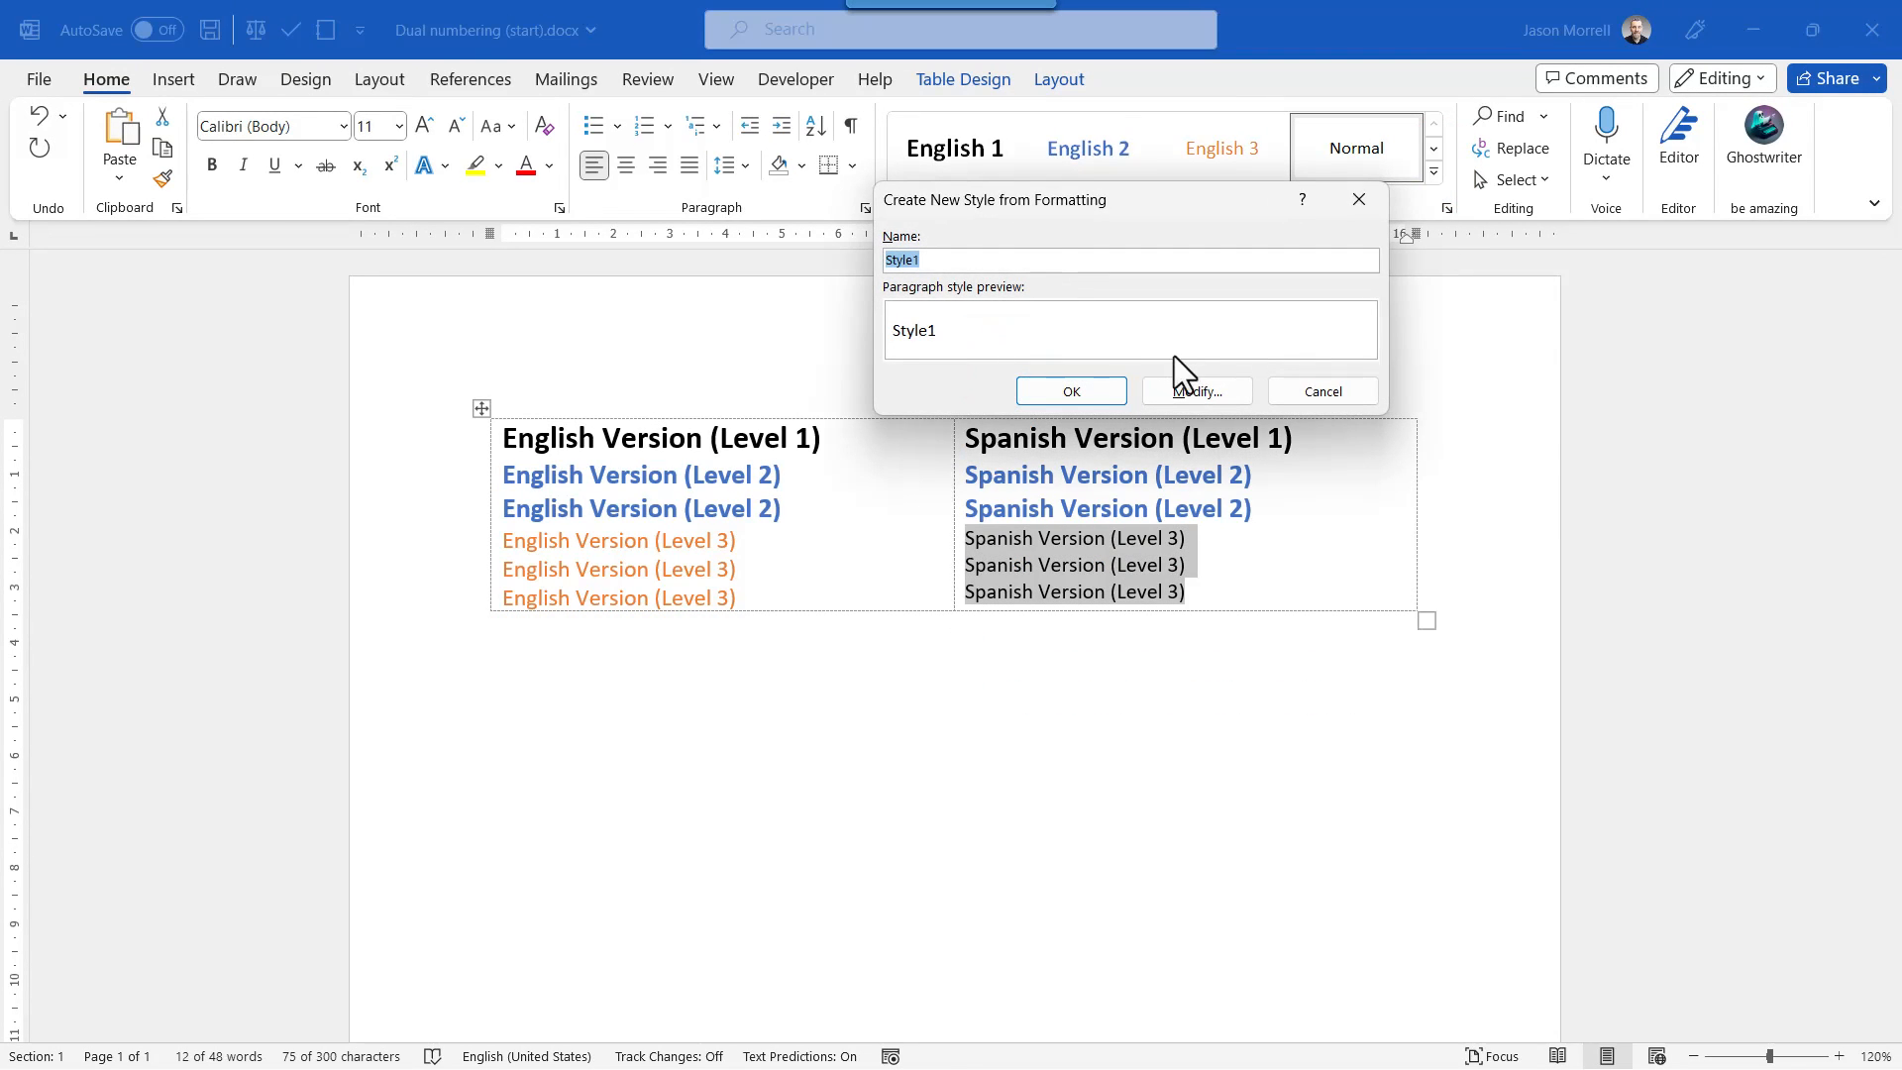
click(1193, 390)
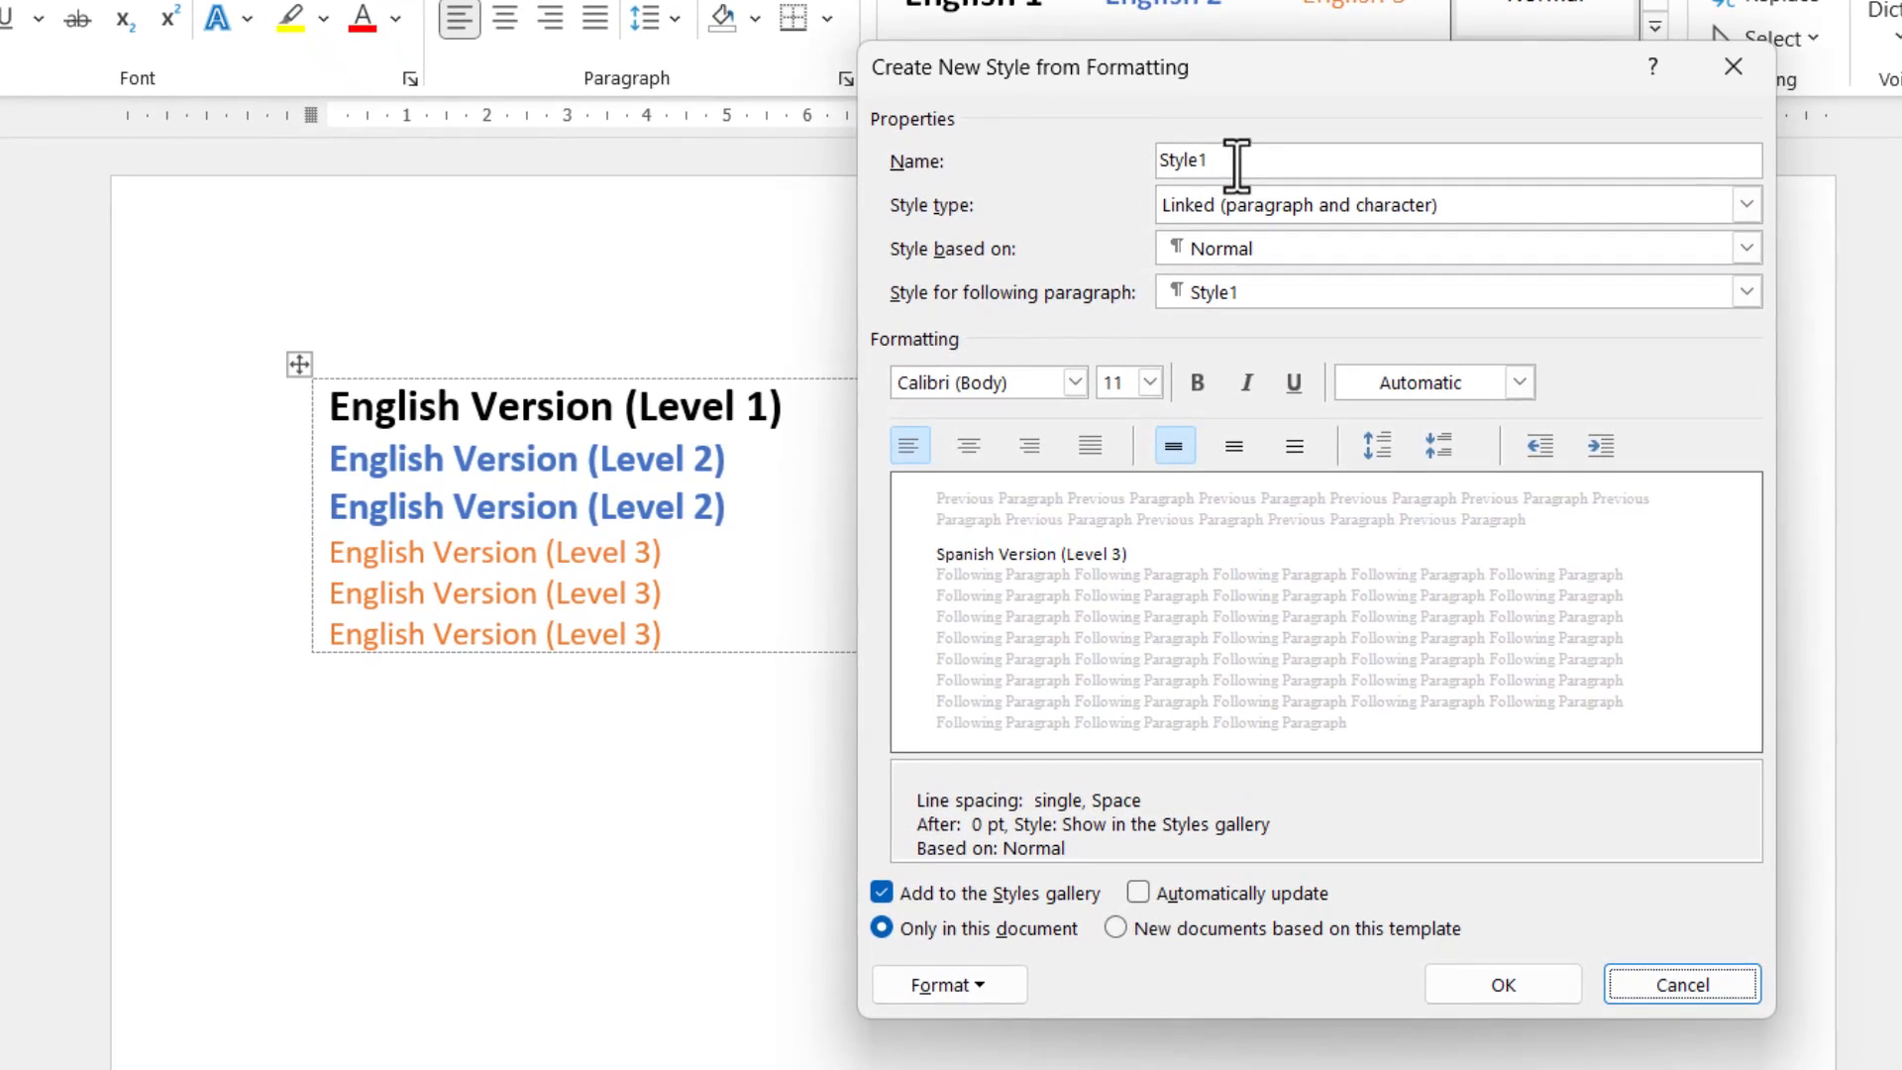
double_click(1181, 159)
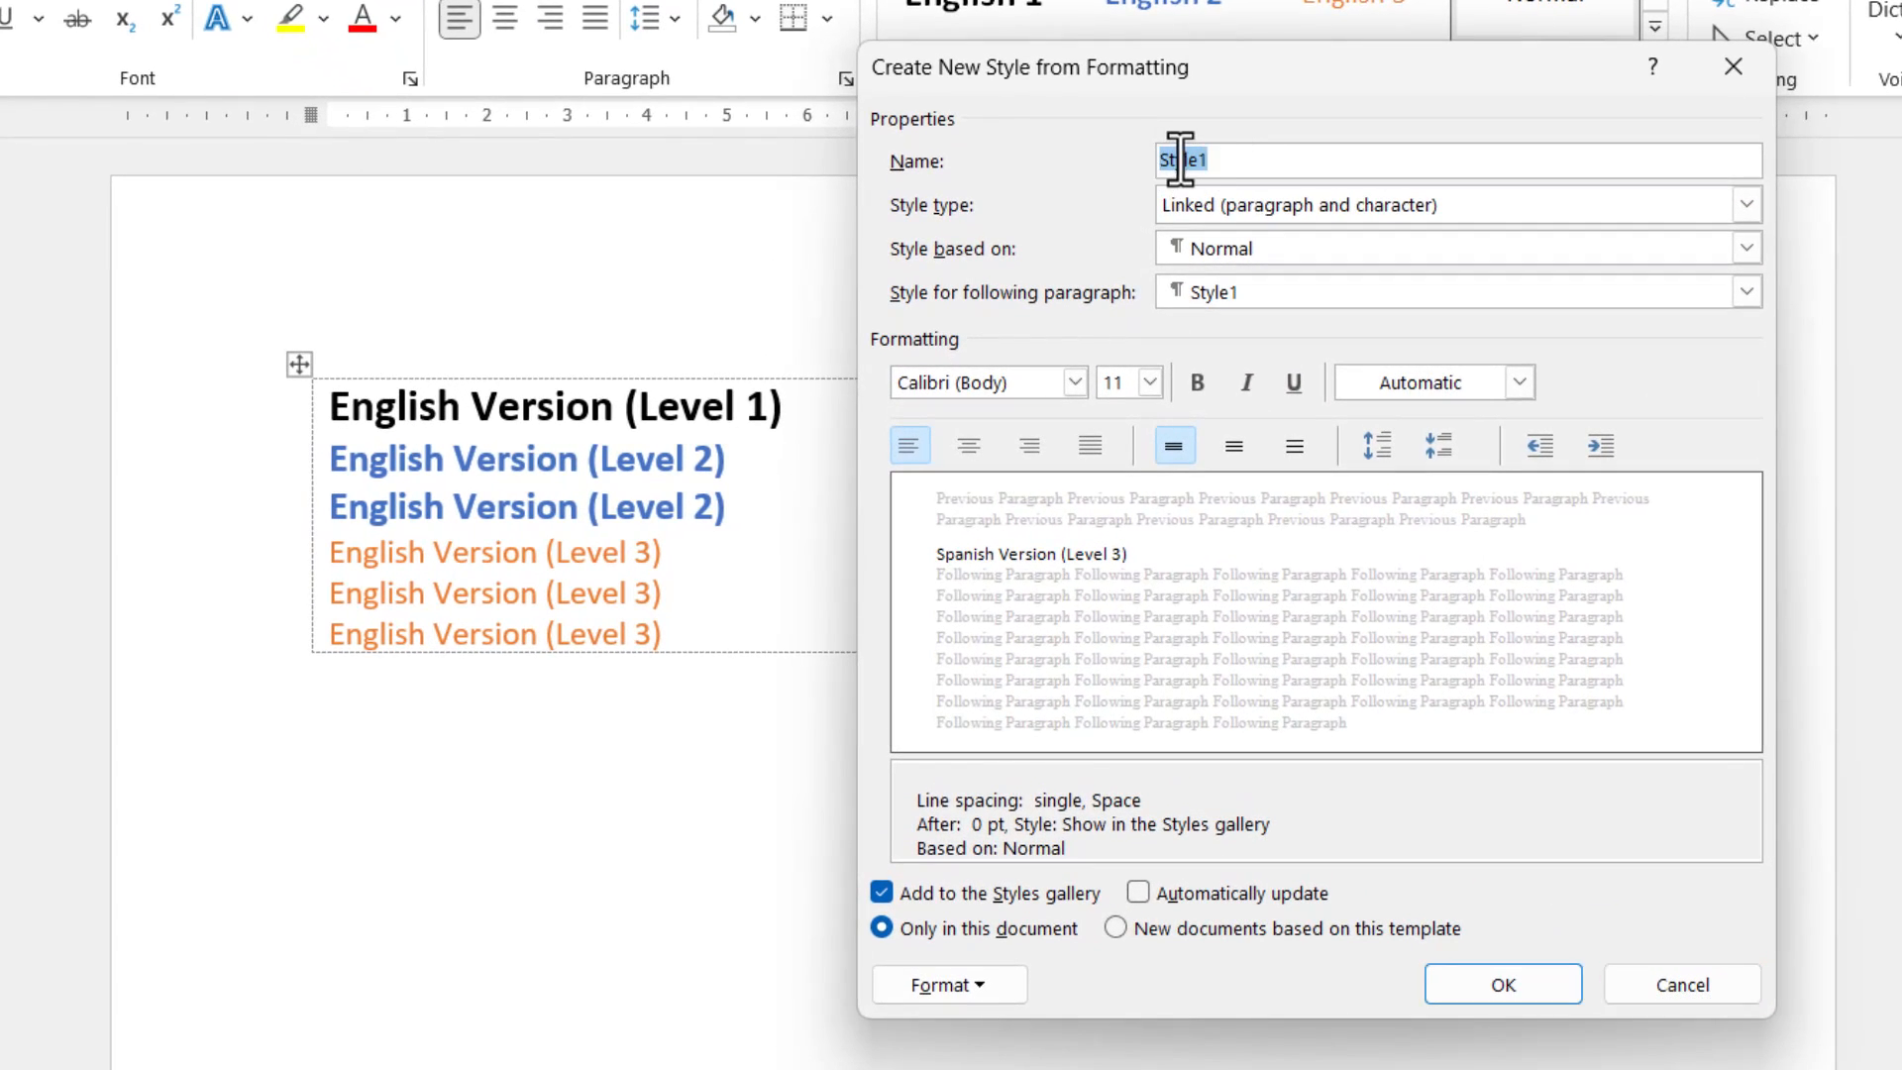
text(Spanish 3)
Format the Spanish 3 style as 12 pt with the orange Accent 2 font color and save it.
click(1149, 382)
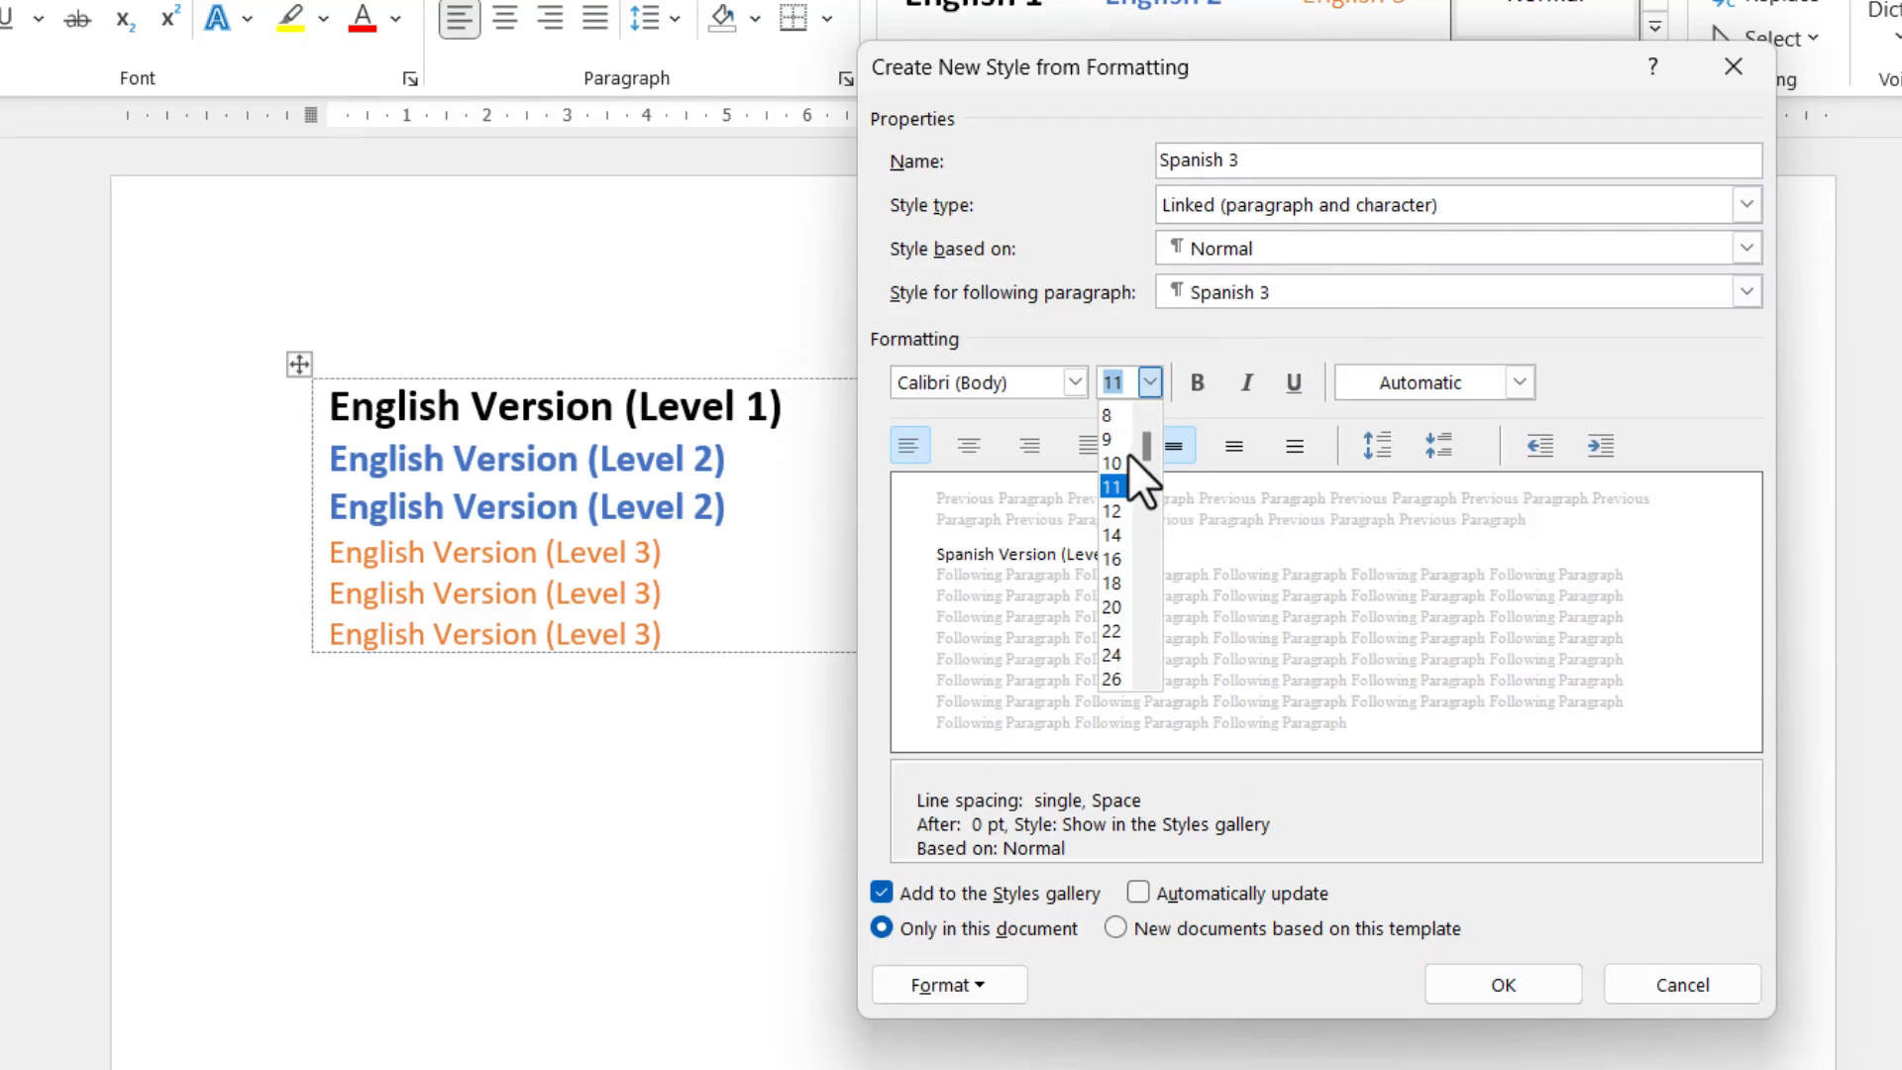
click(1111, 507)
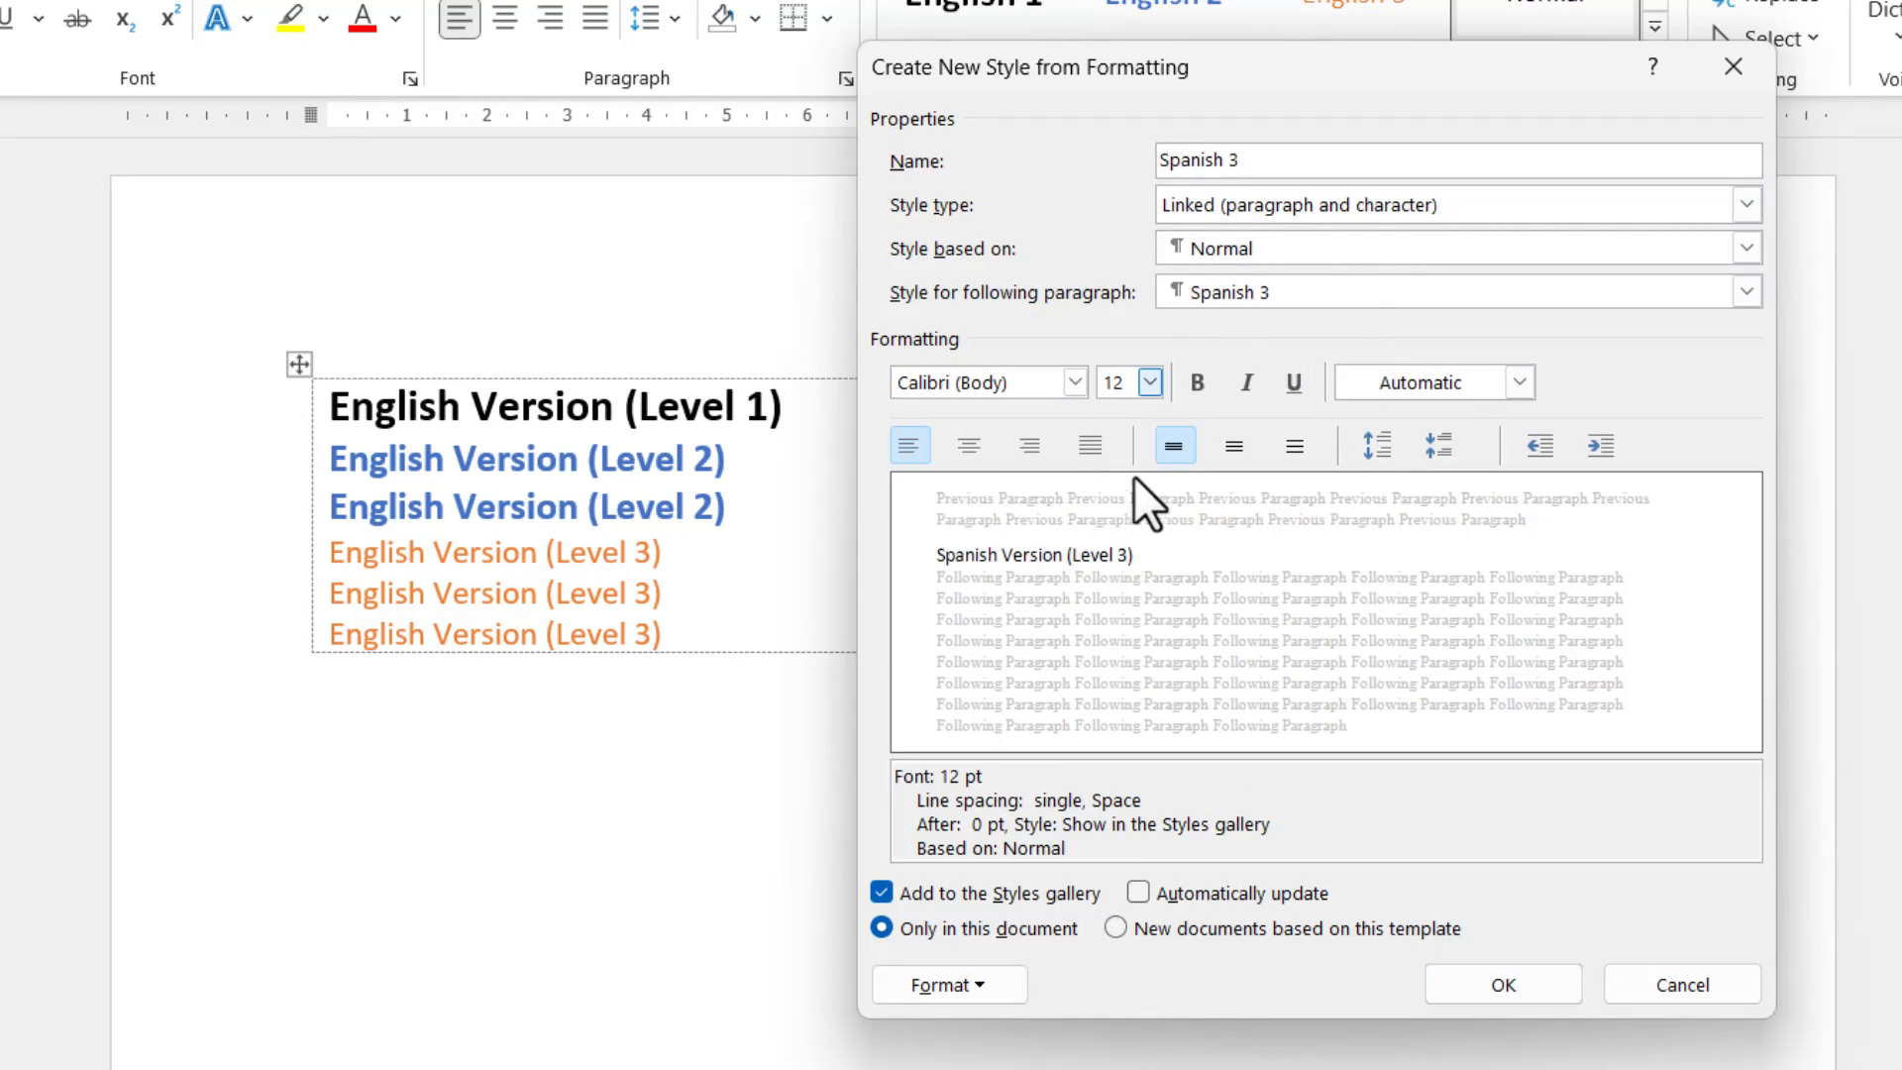
click(1519, 383)
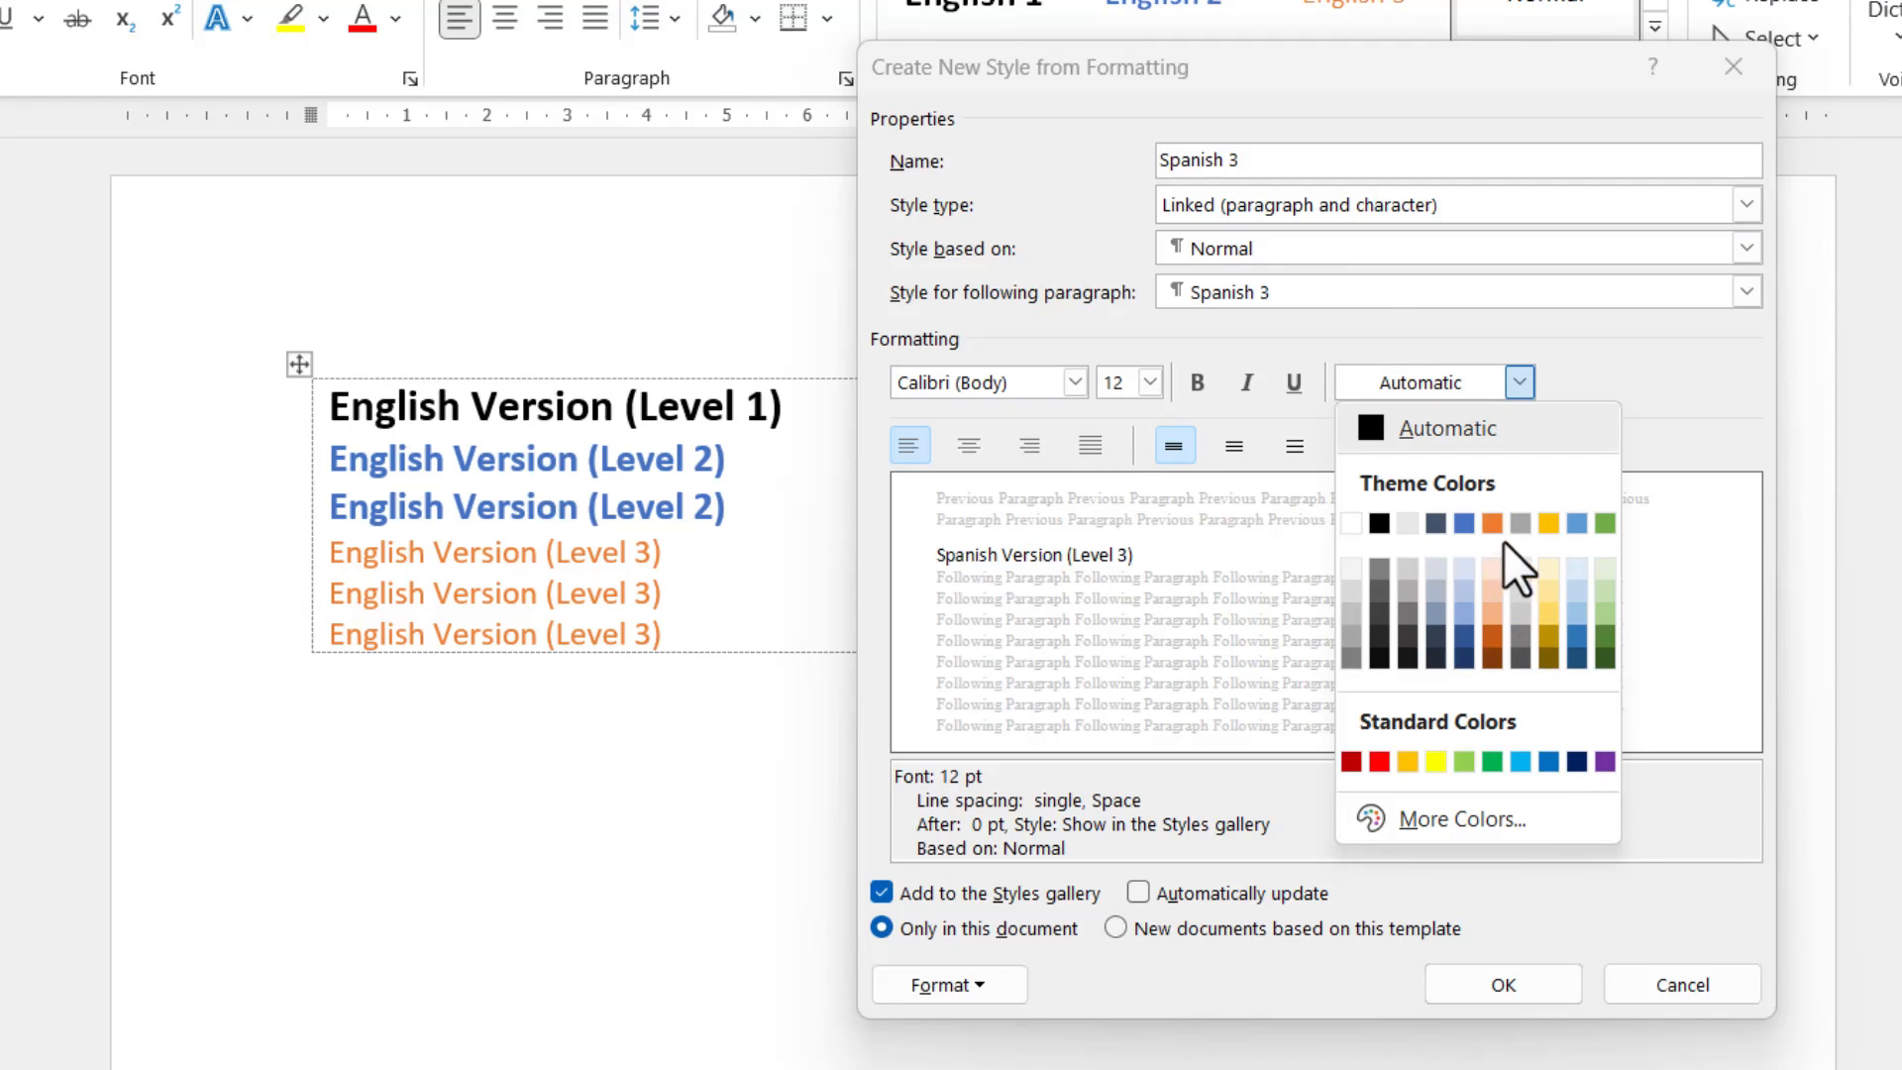
click(1491, 521)
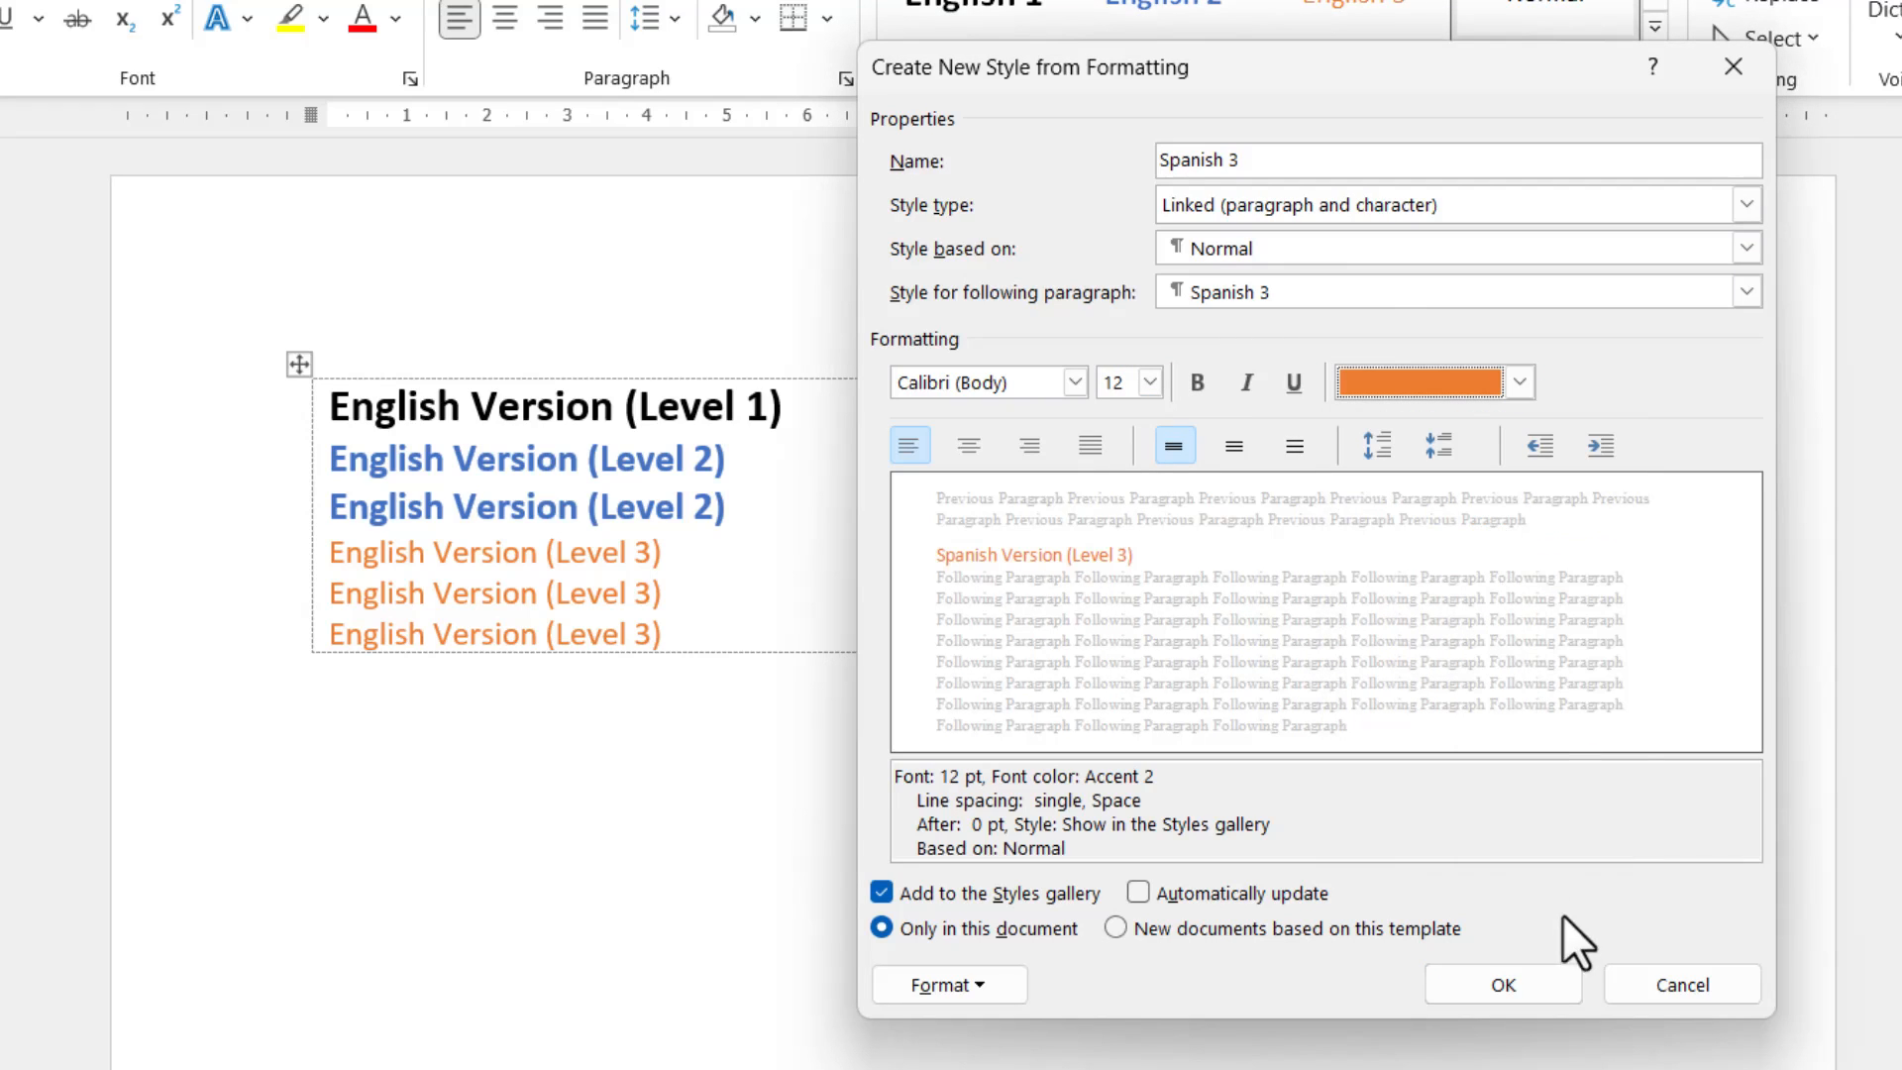
click(1551, 975)
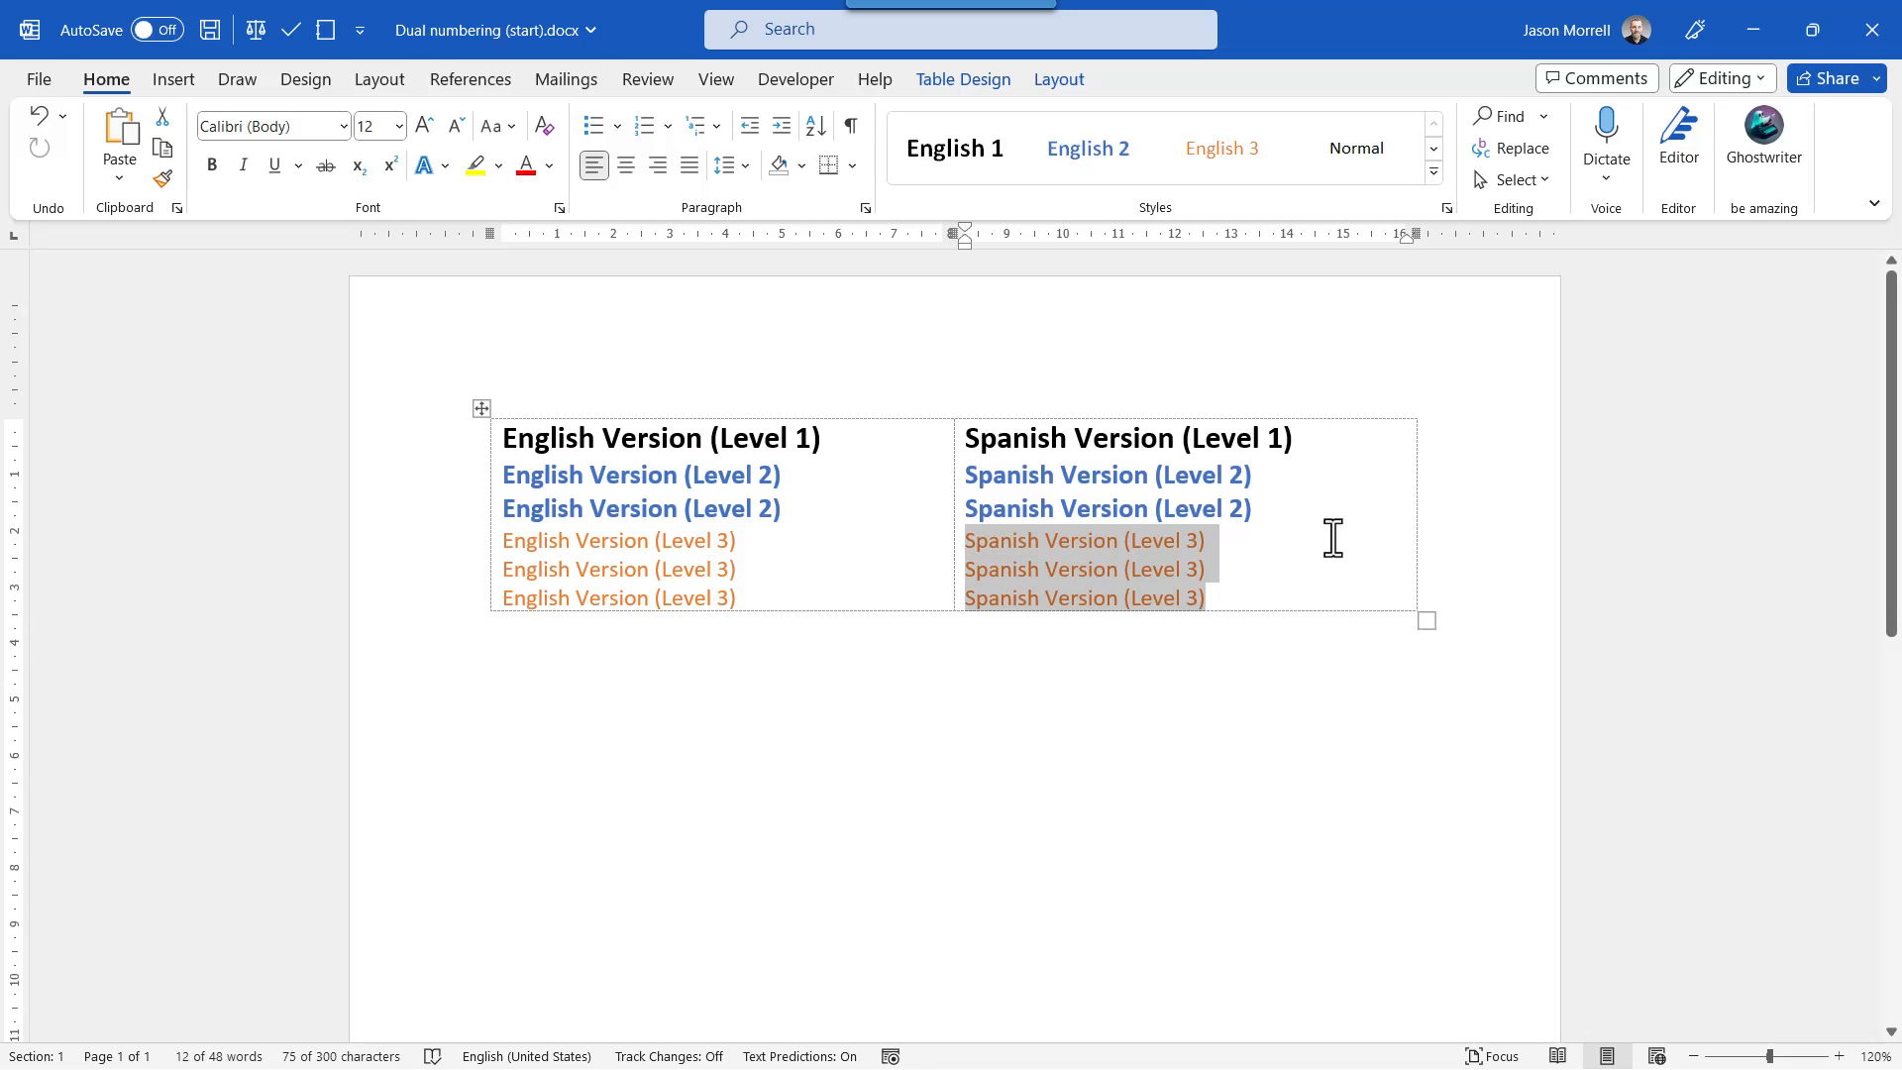
Start defining a new multilevel list from the English Version (Level 1) line and show its additional options.
click(879, 440)
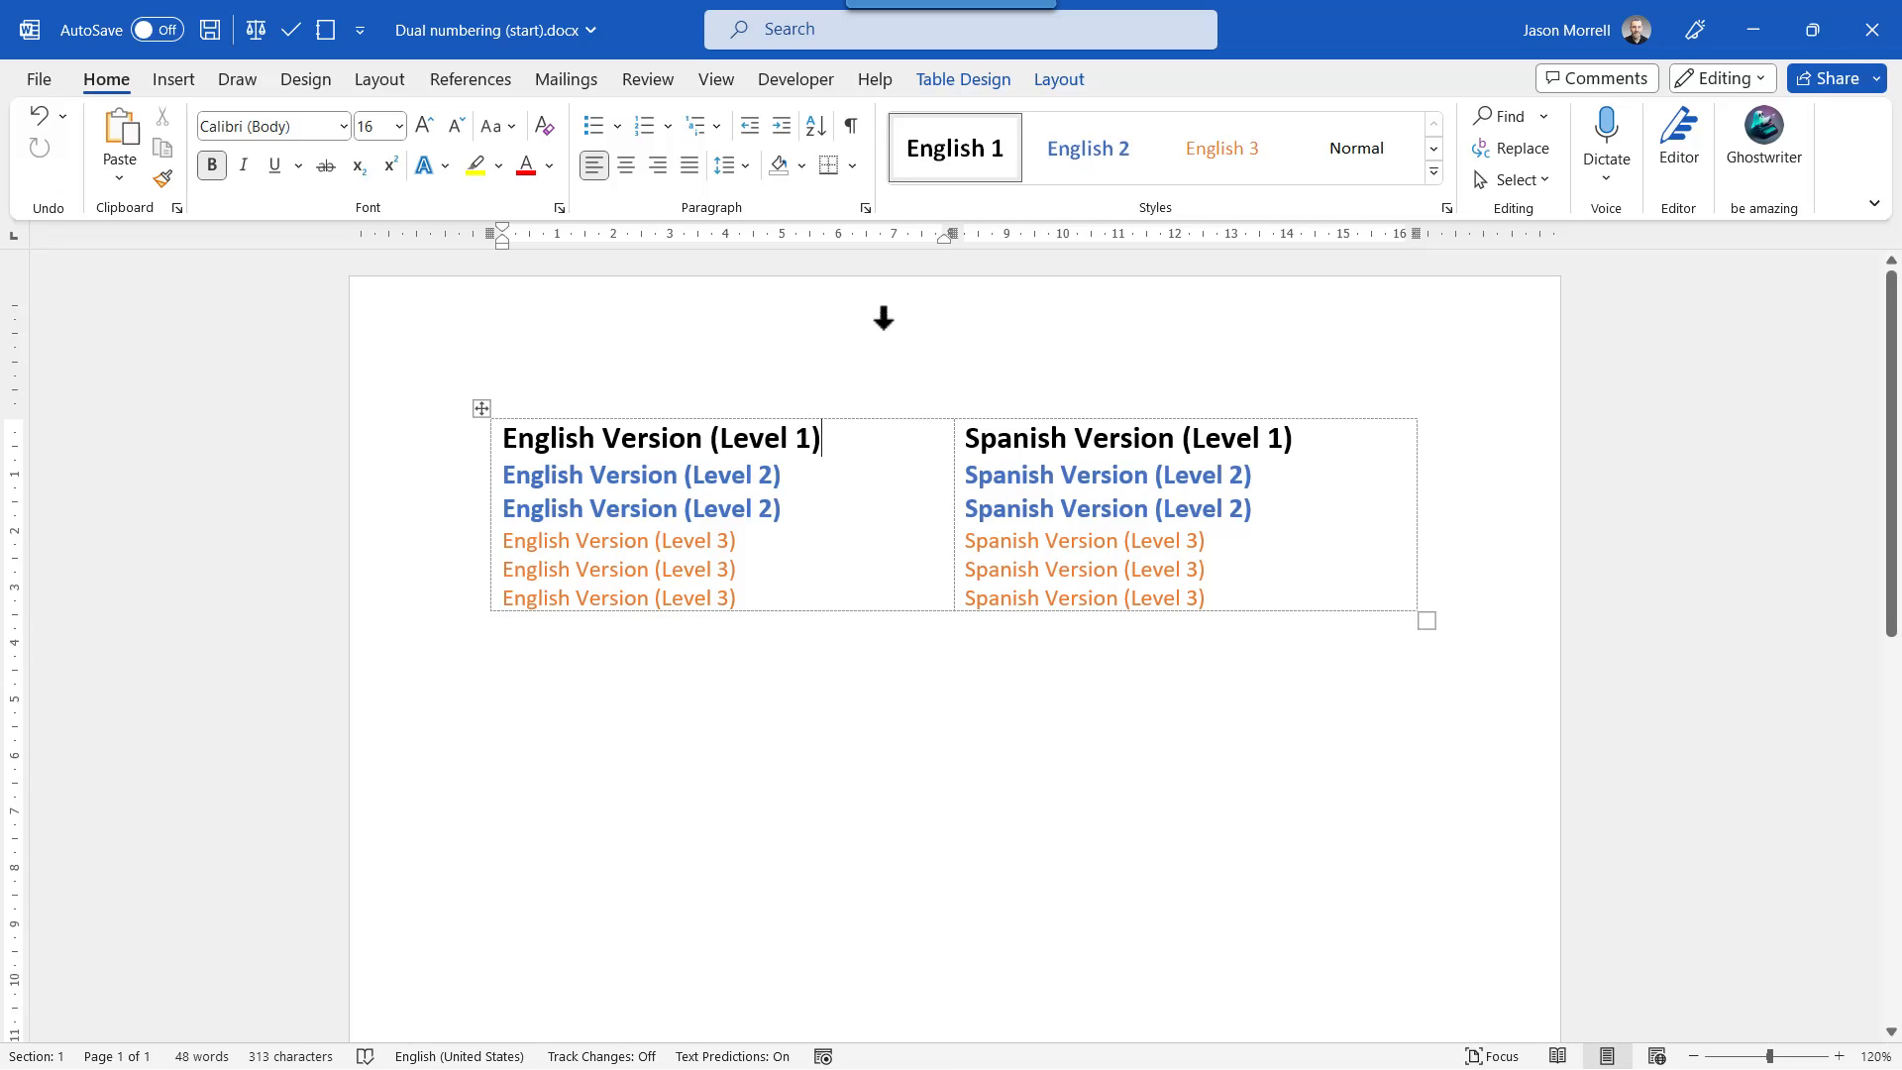
click(716, 133)
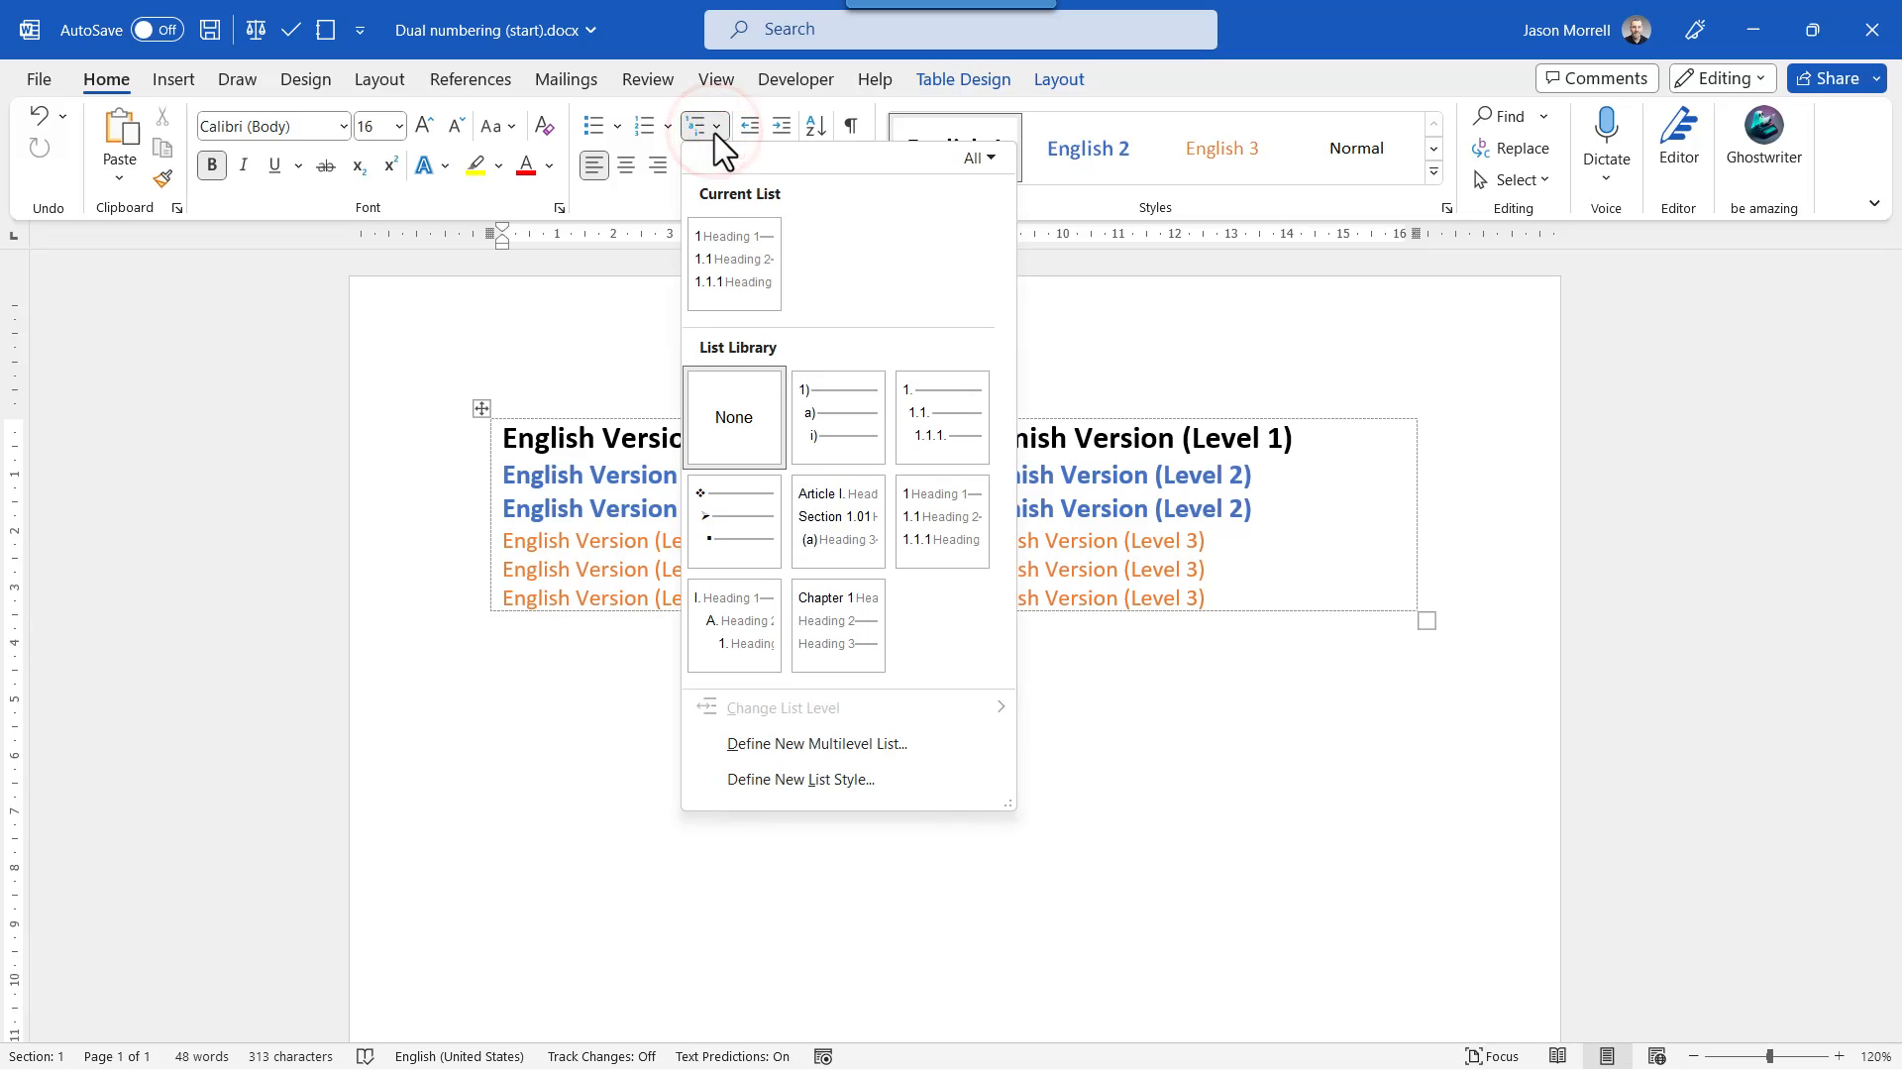
click(785, 745)
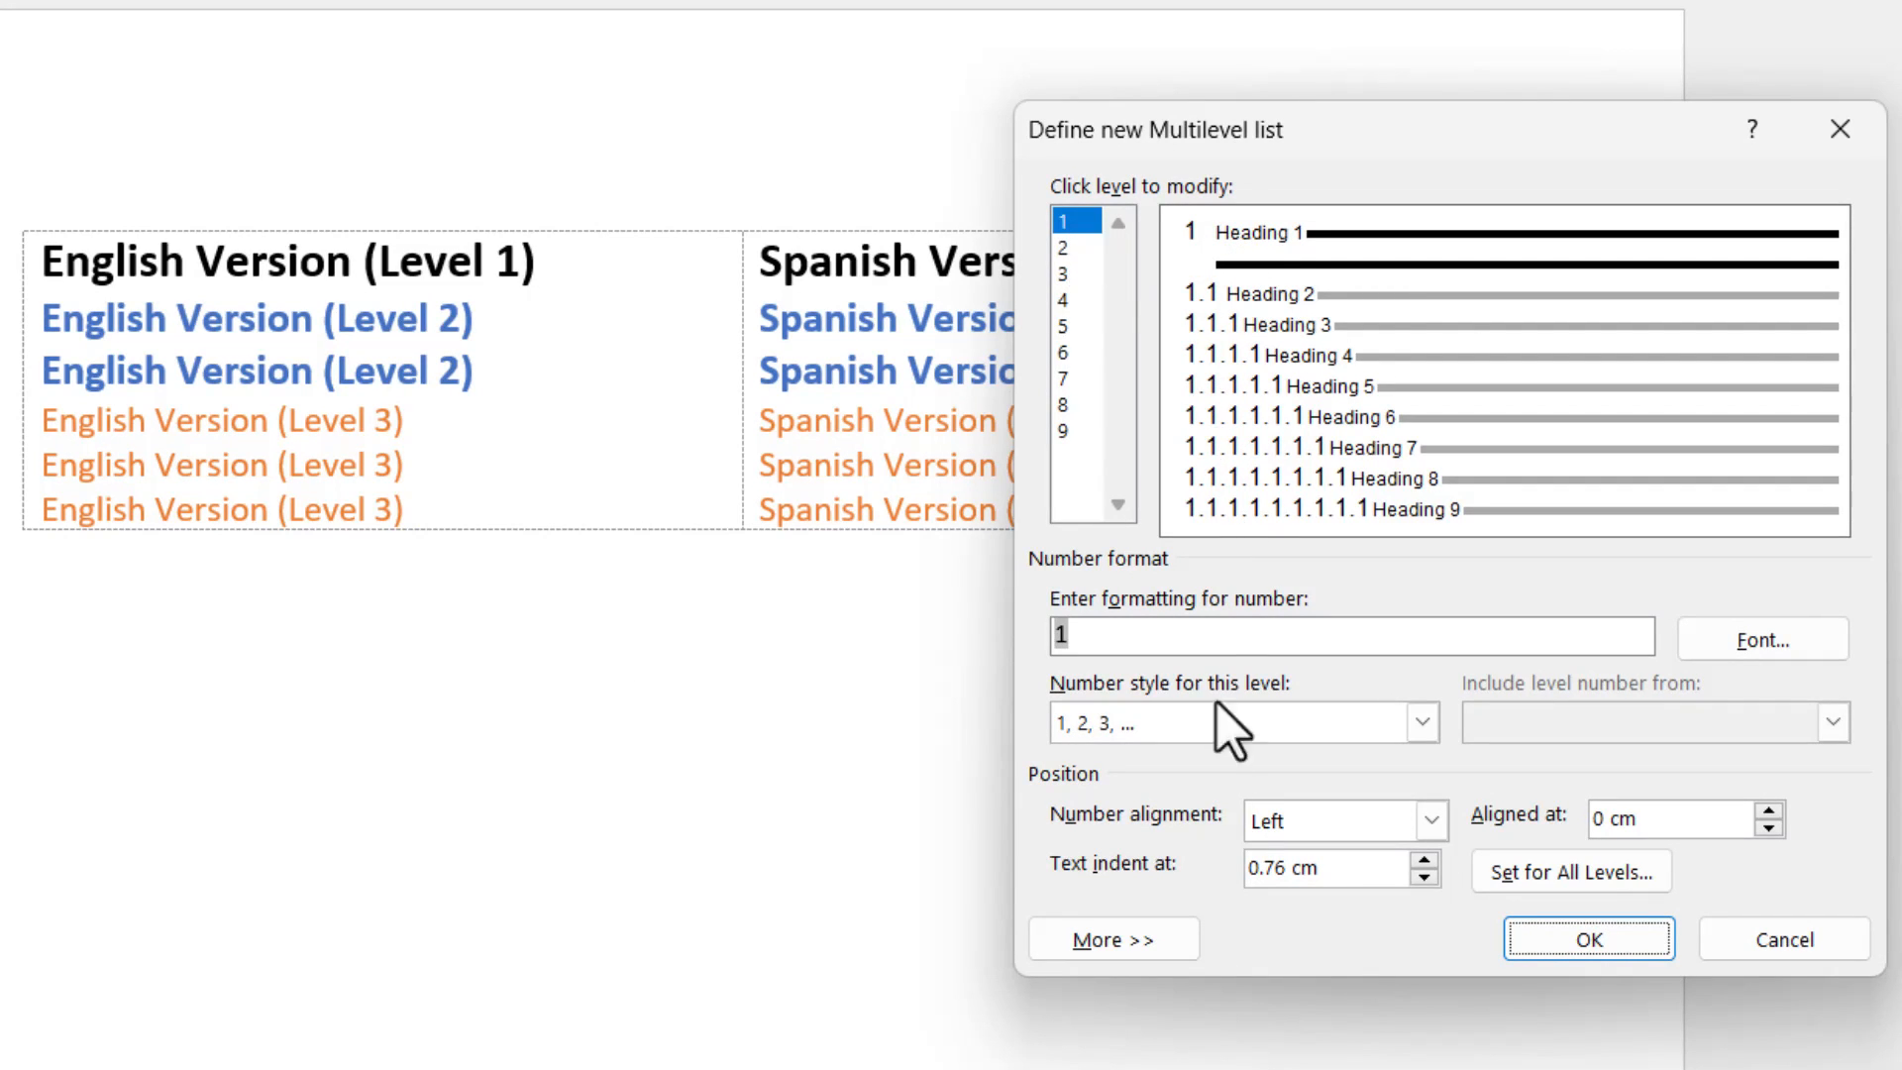
click(1134, 946)
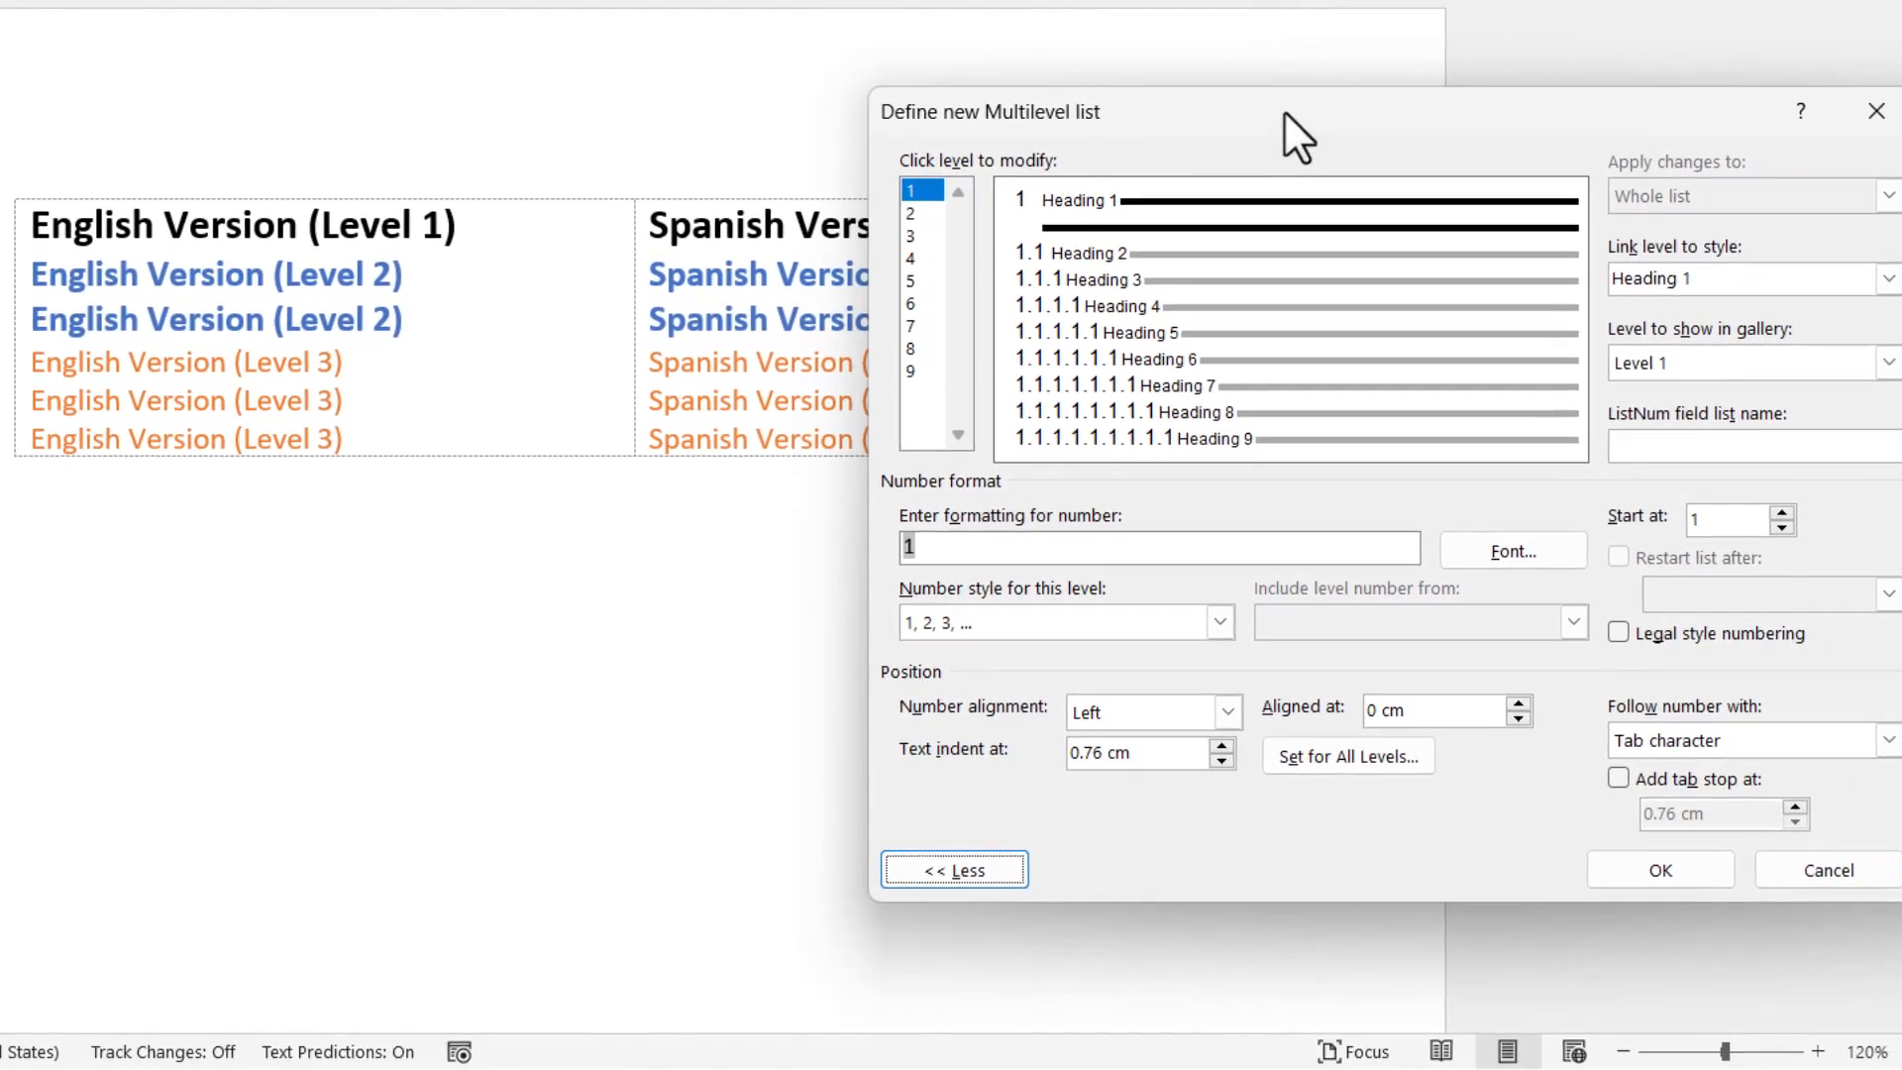
drag(1283, 110, 869, 156)
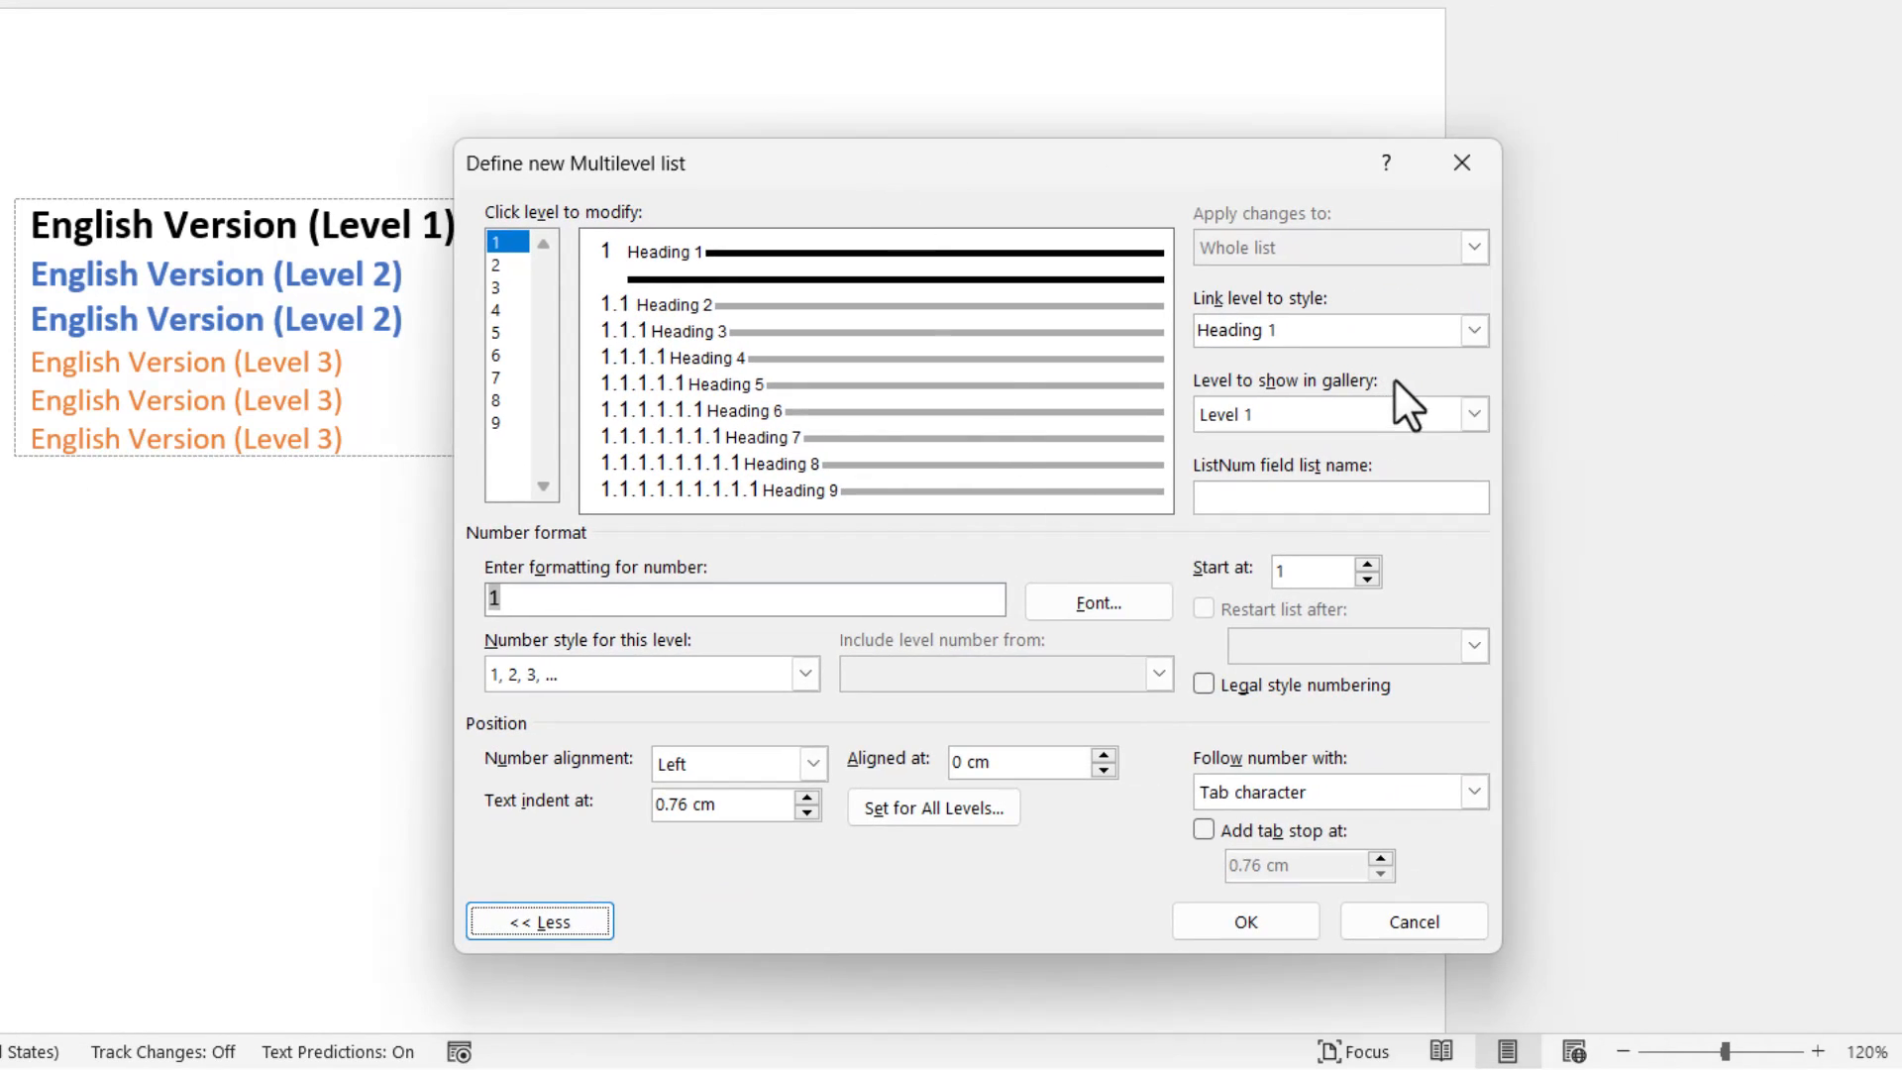
Link level 1 of the multilevel list to the English 1 style.
click(1470, 331)
scroll(1391, 397, up, 2)
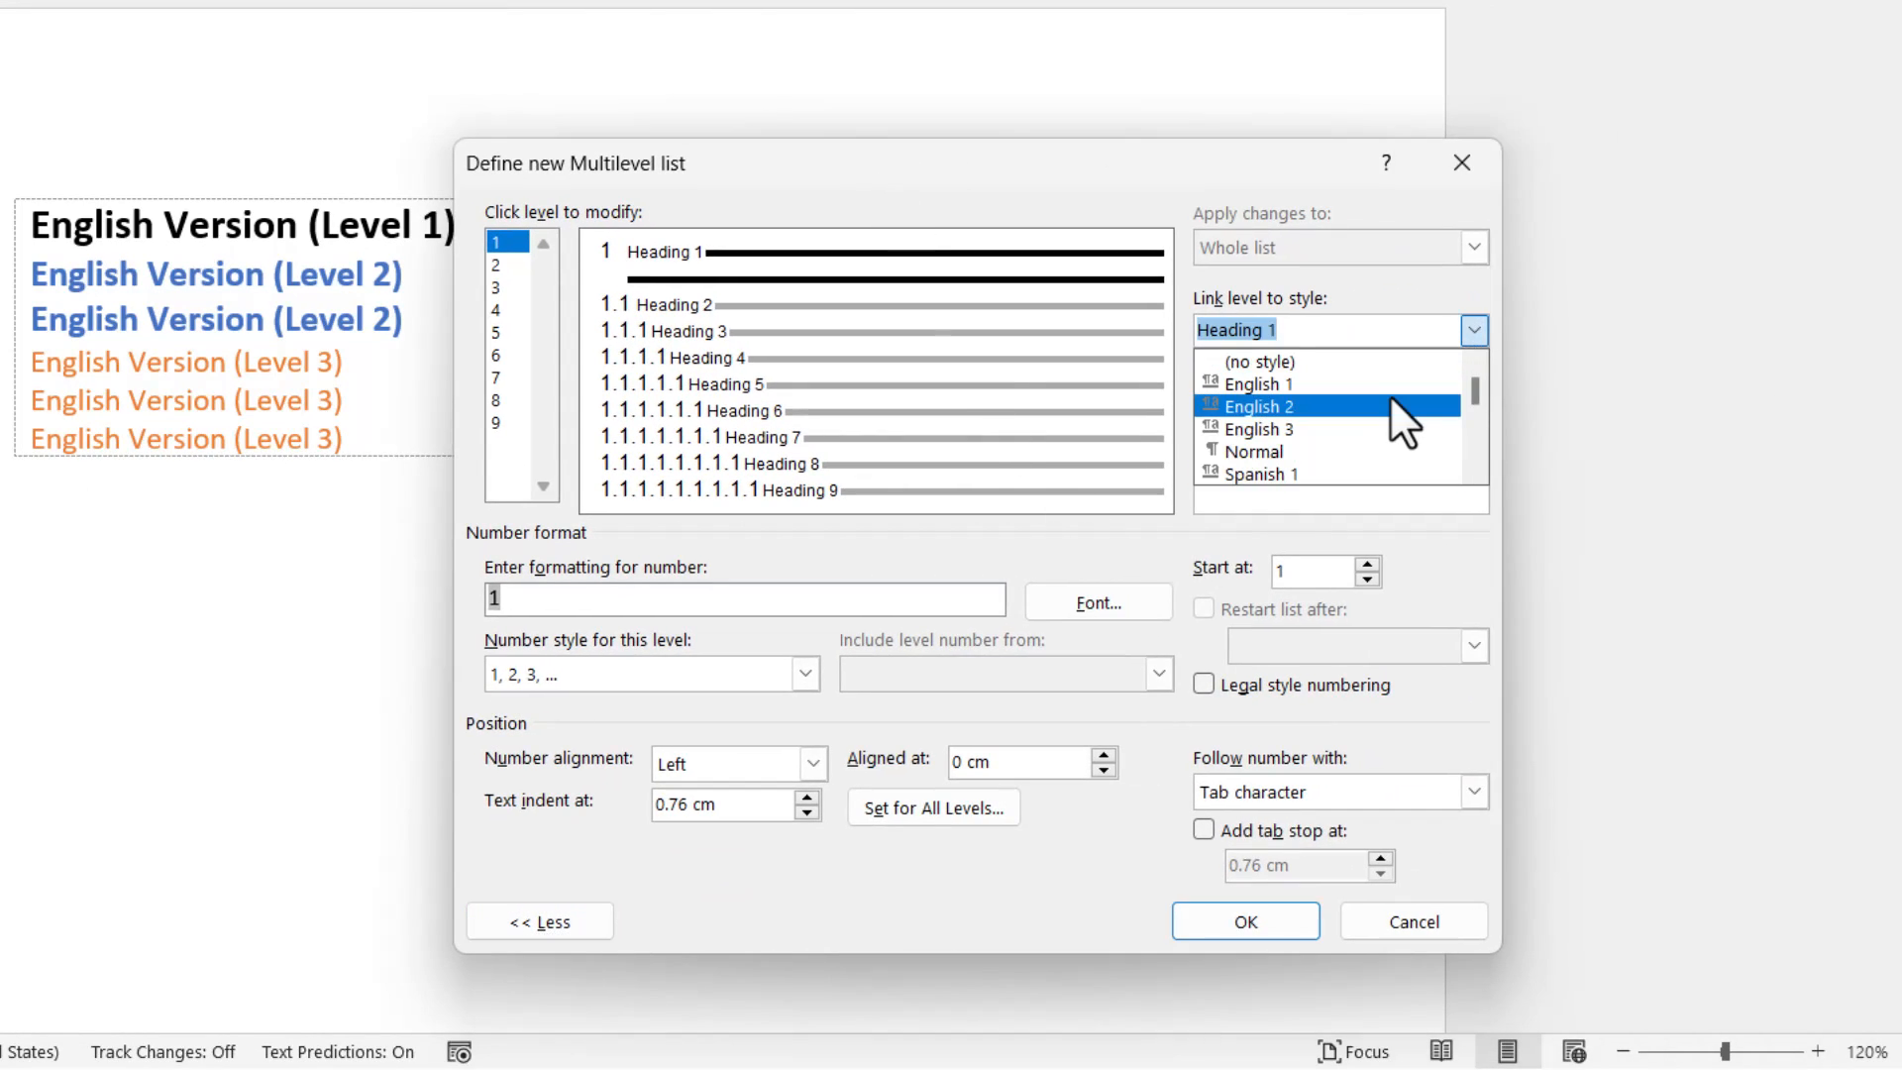
click(1325, 391)
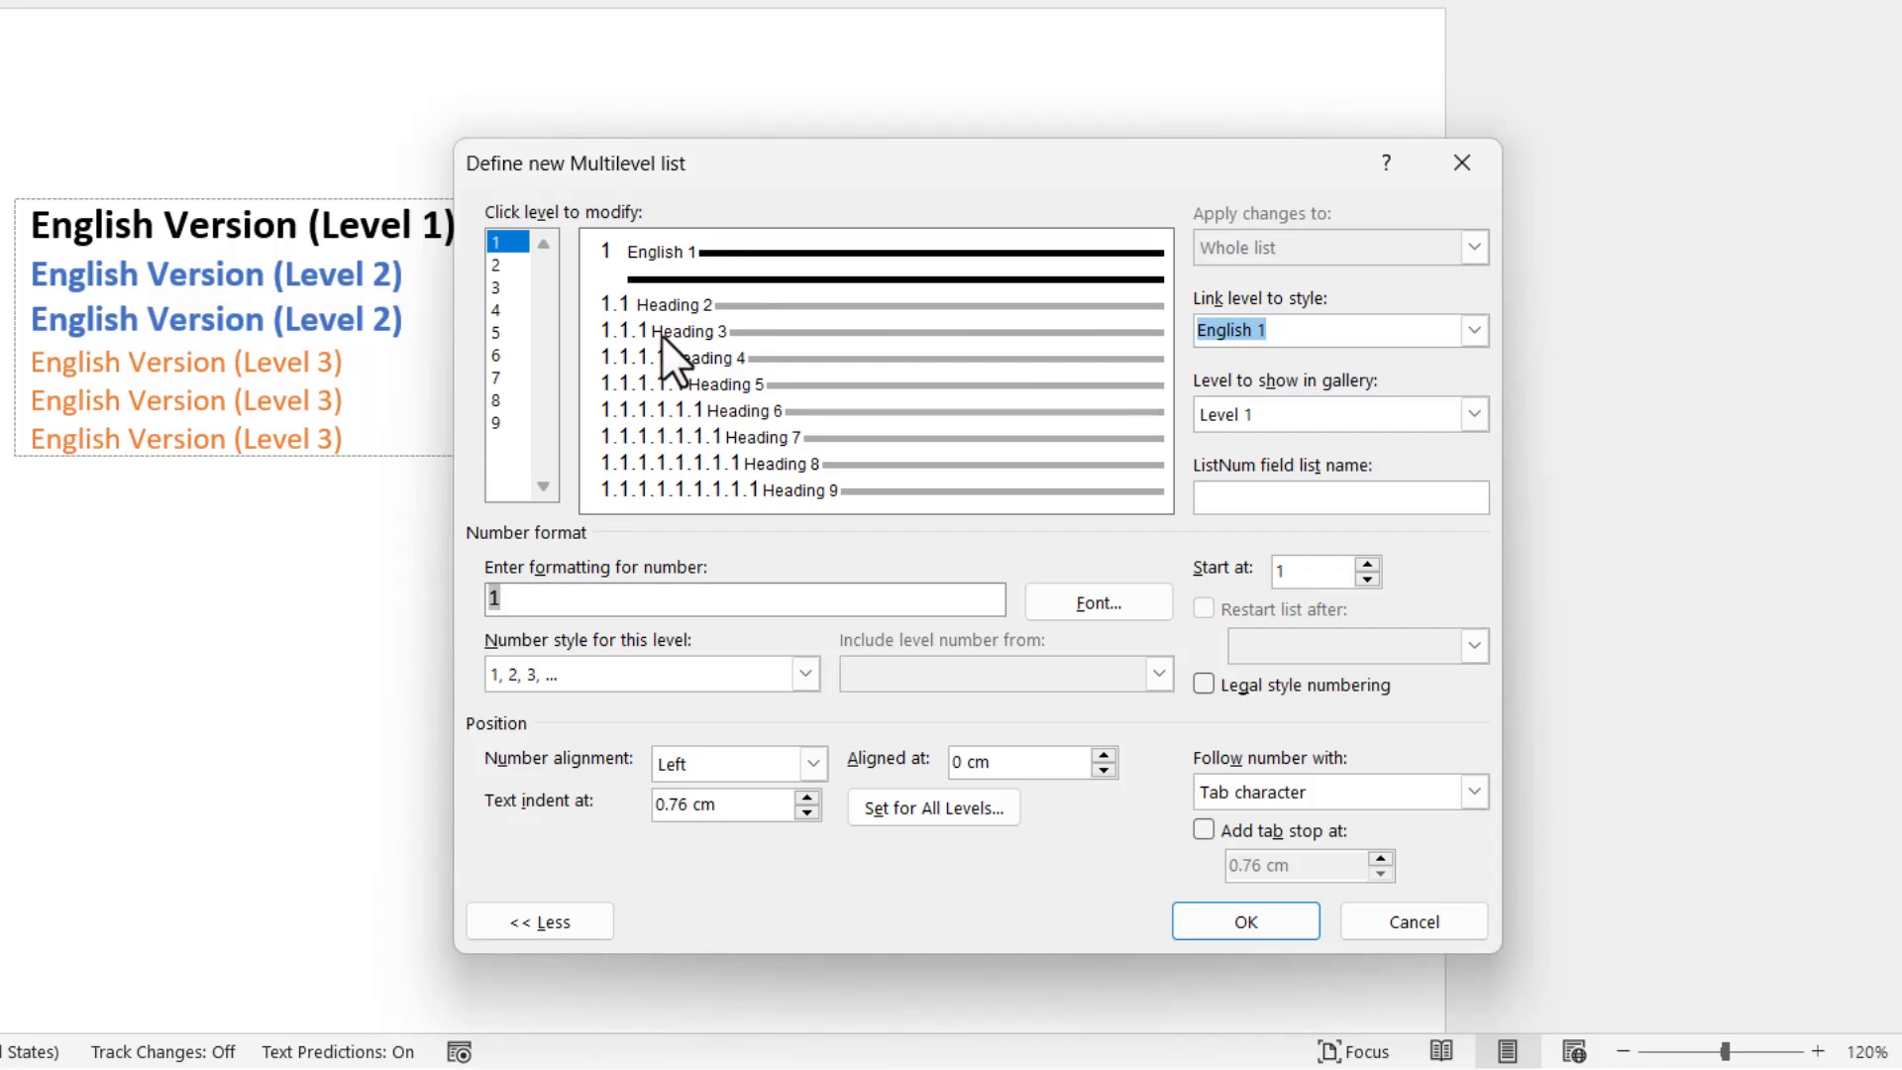
Link level 2 of the multilevel list to the English 2 style.
click(509, 261)
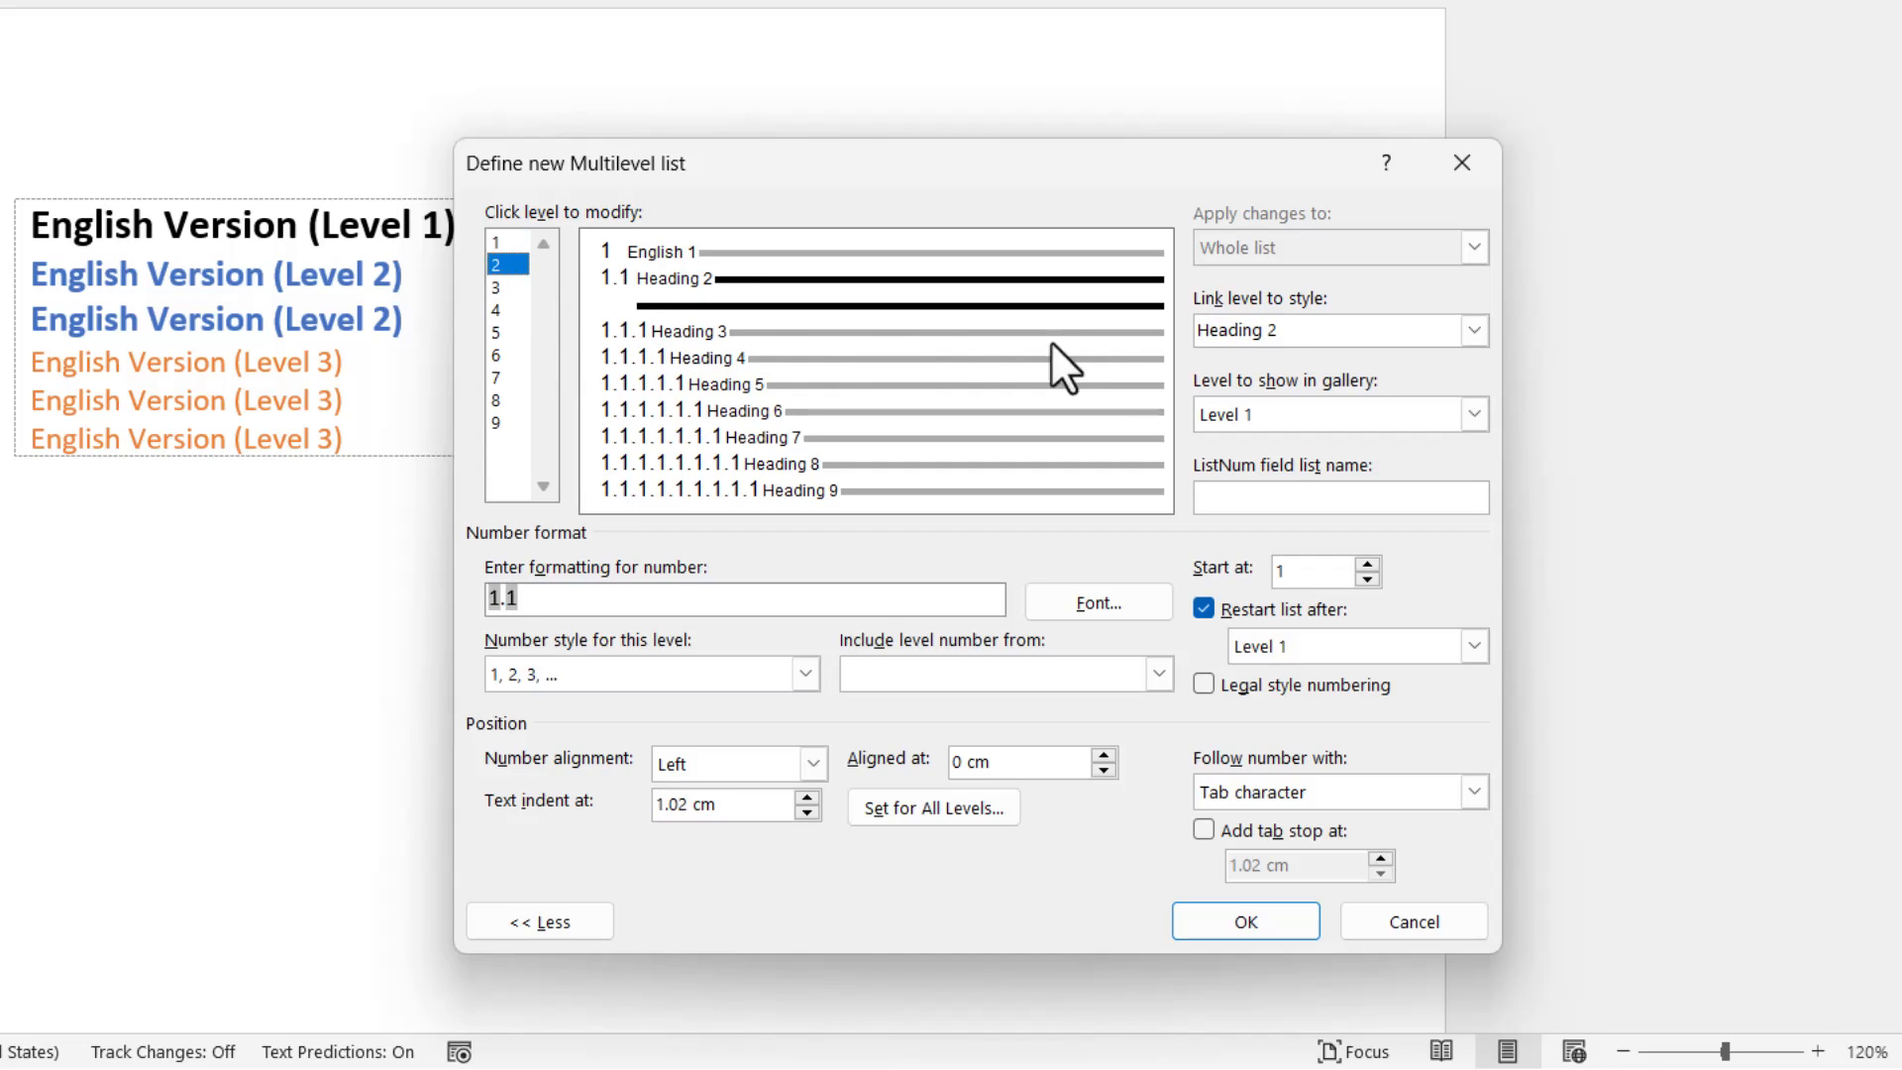
click(1474, 330)
scroll(1480, 389, up, 2)
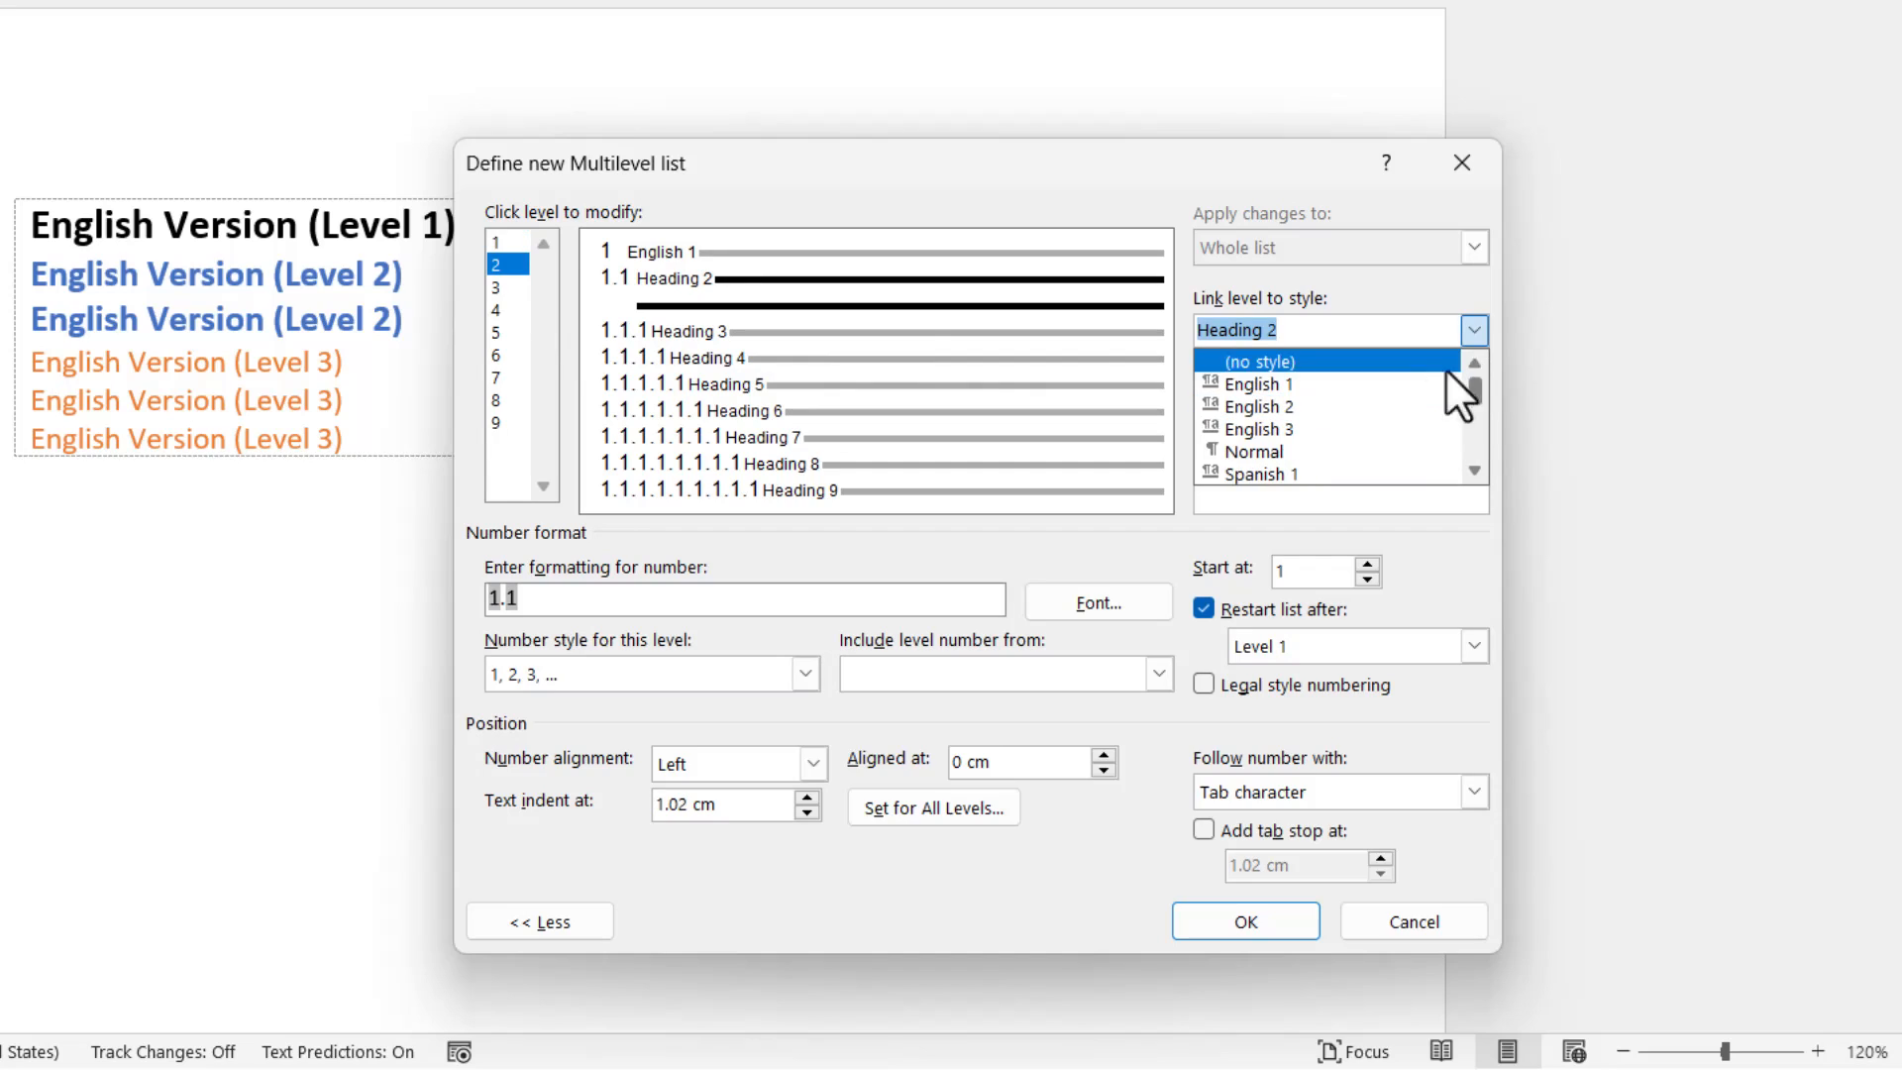
click(1360, 405)
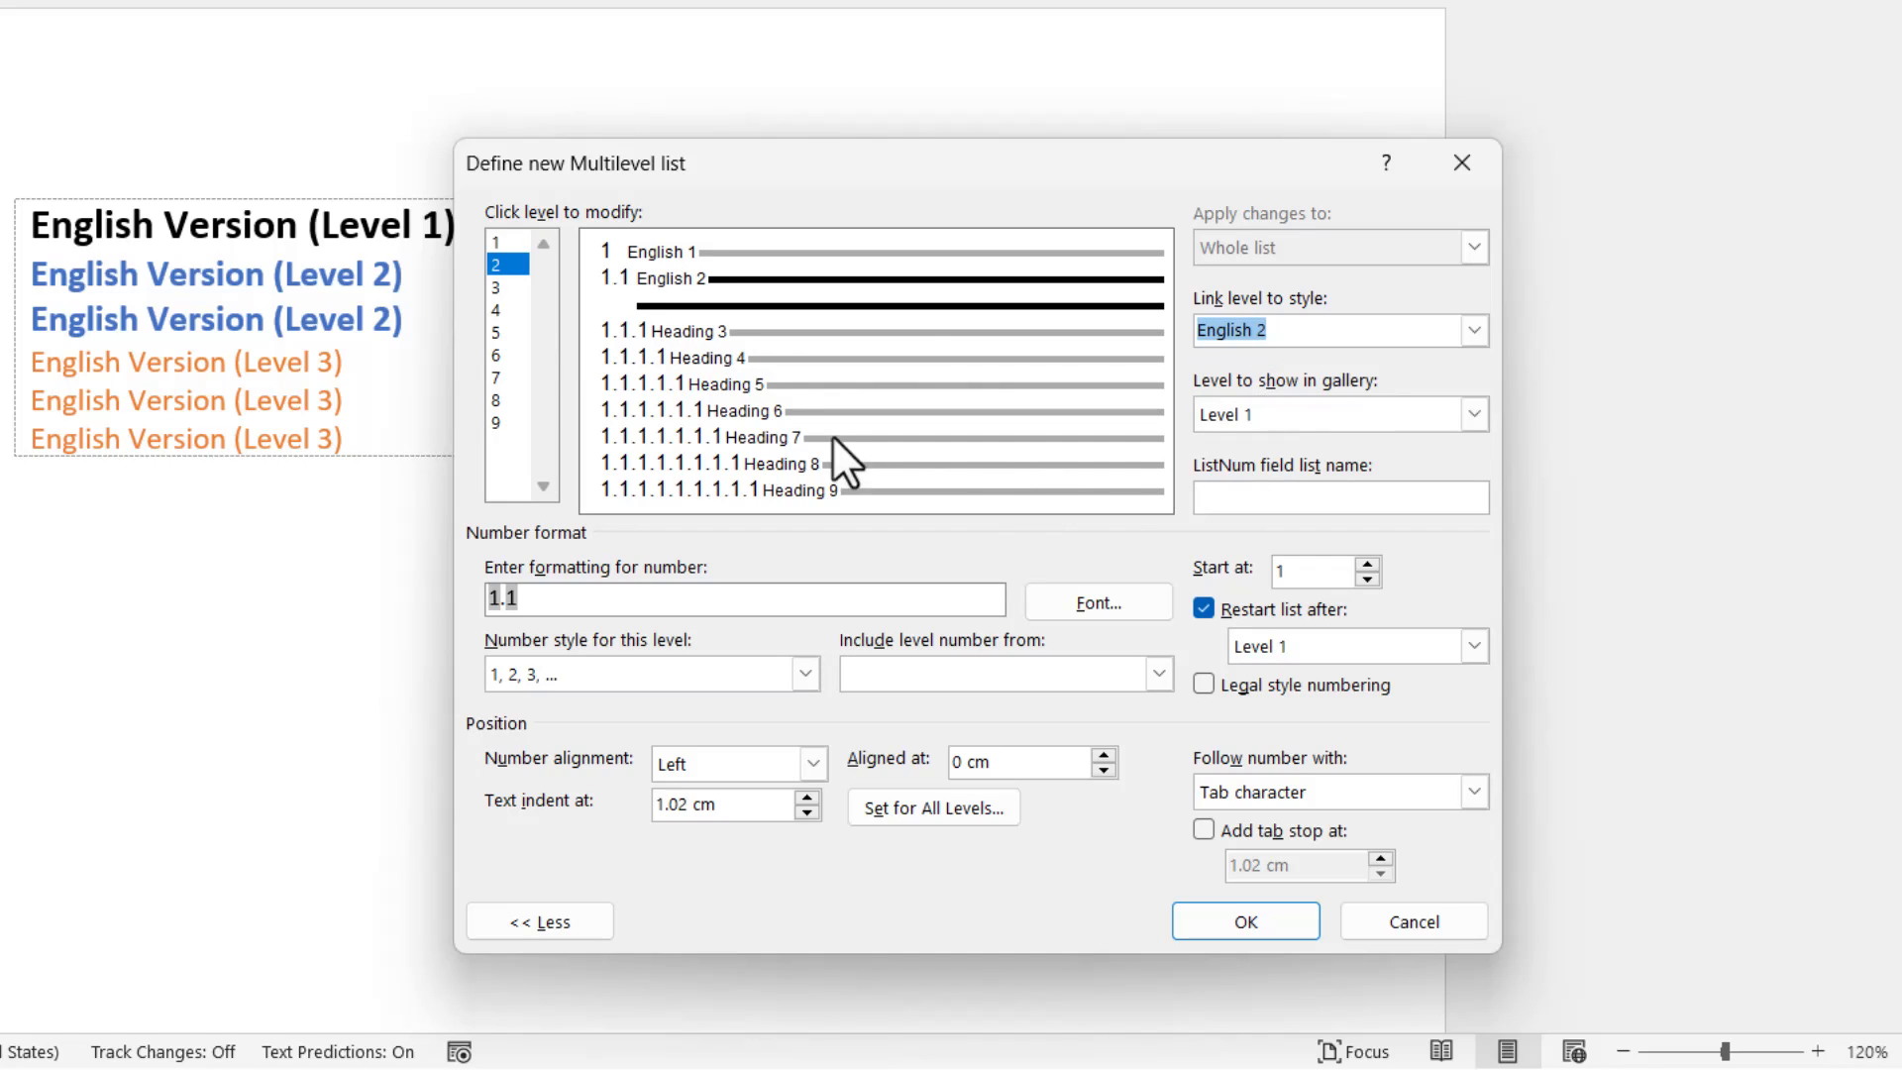
Link level 3 of the multilevel list to the English 3 style.
click(507, 284)
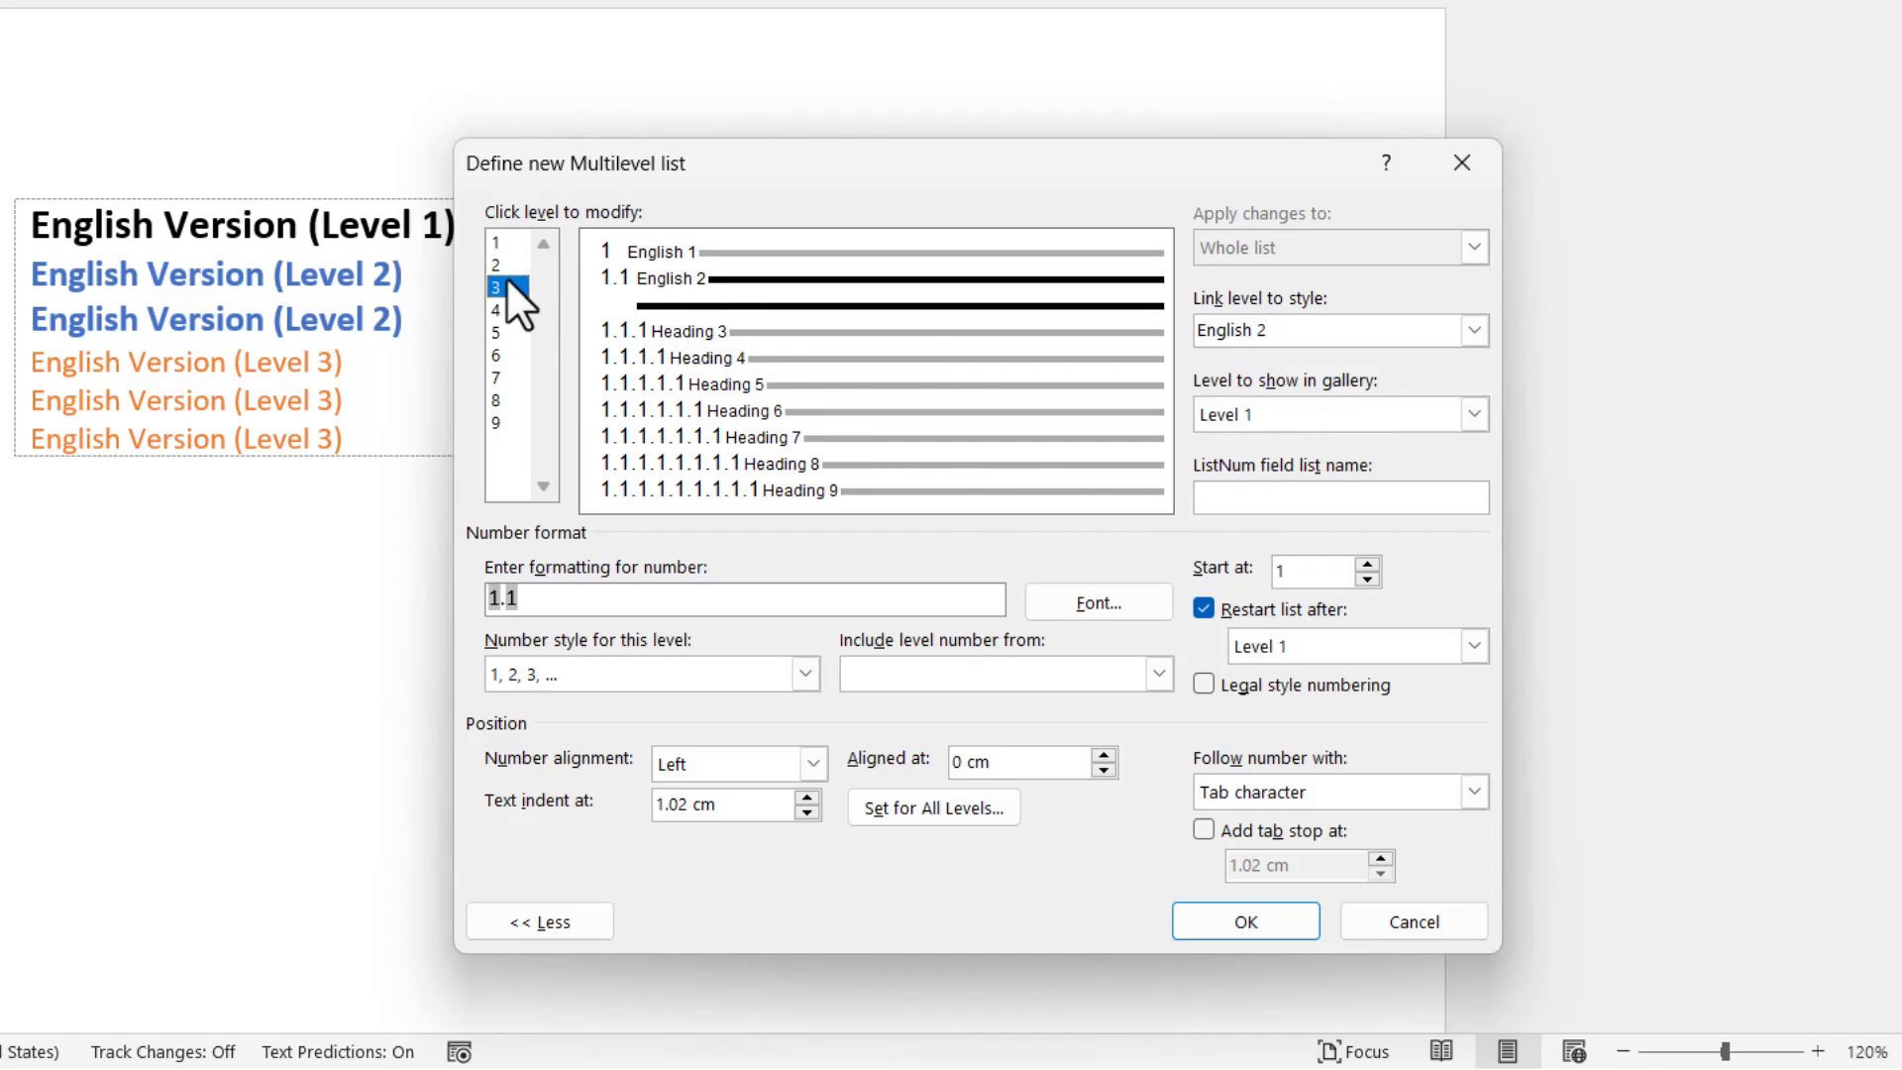
click(1472, 329)
scroll(1416, 404, up, 2)
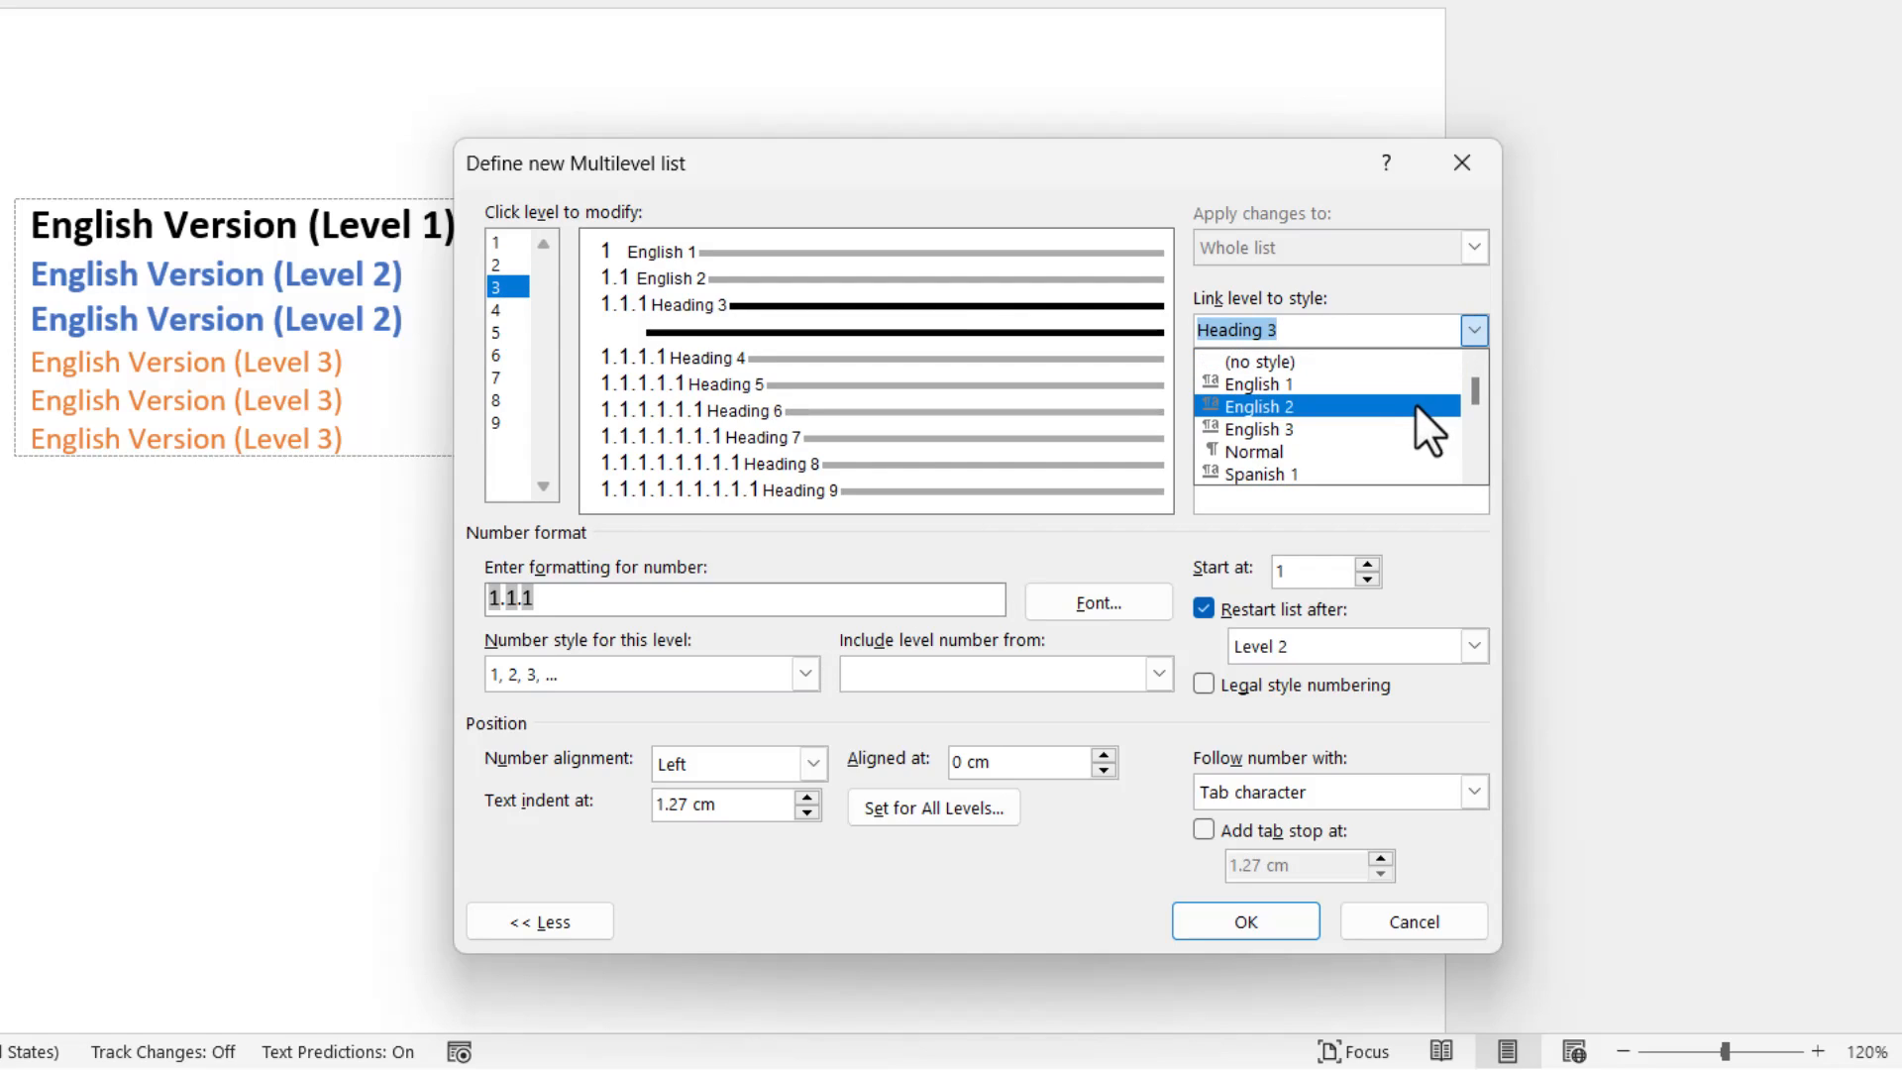
click(1351, 428)
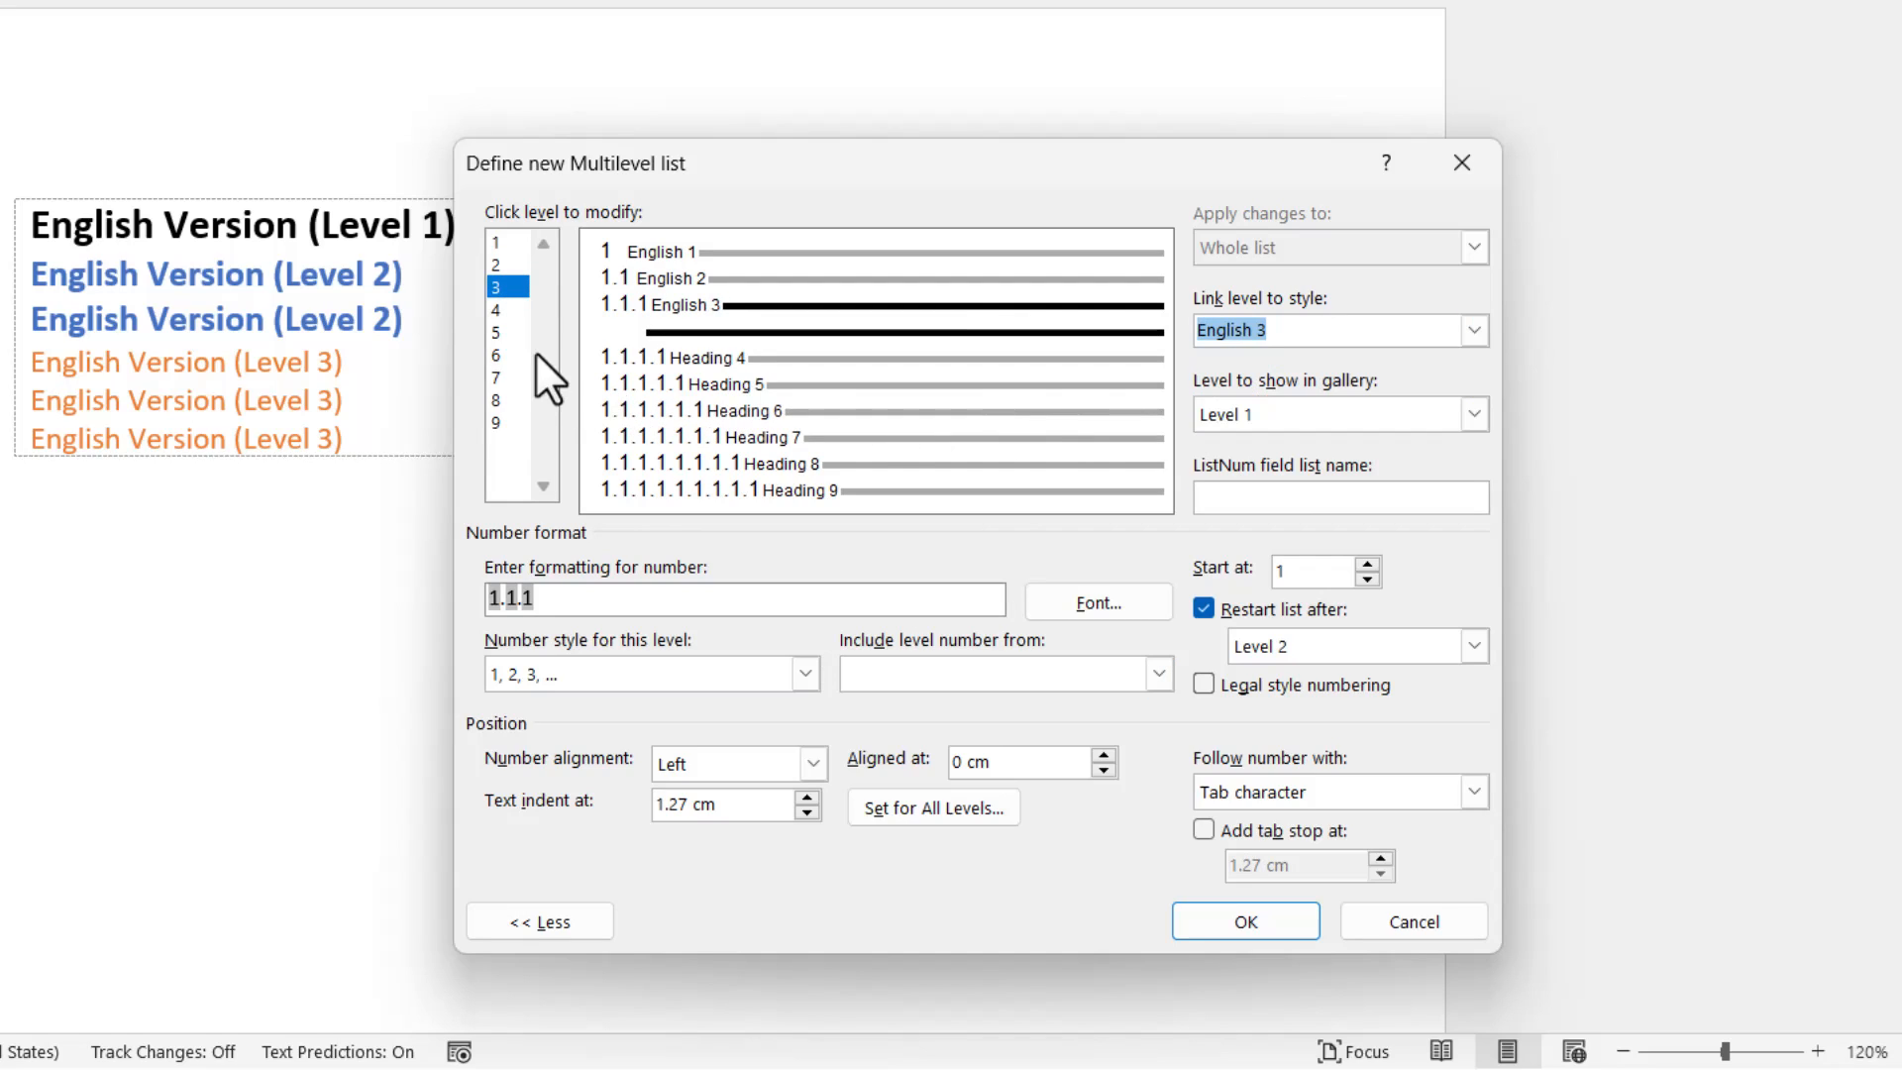
Replace level 4's number format with a single number in the 1, 2, 3, ... style followed by a period.
click(500, 309)
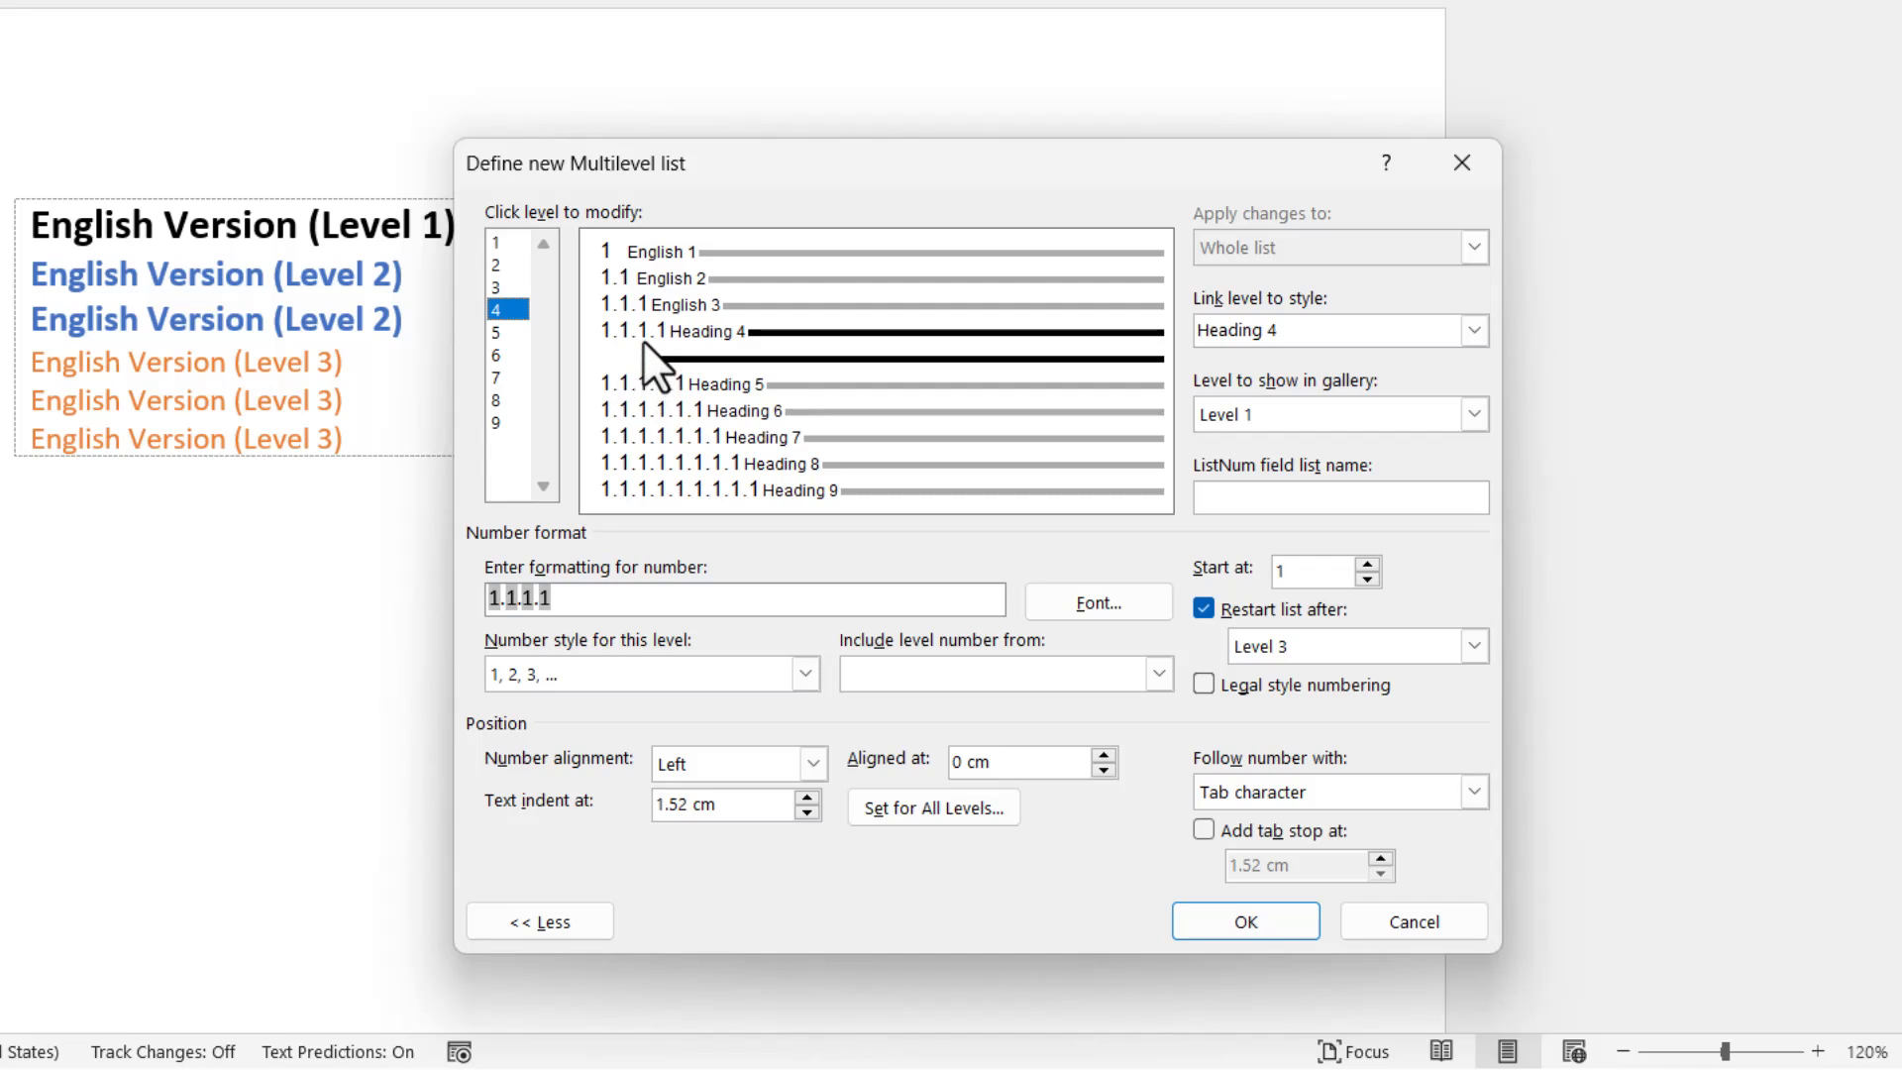
drag(600, 593, 457, 594)
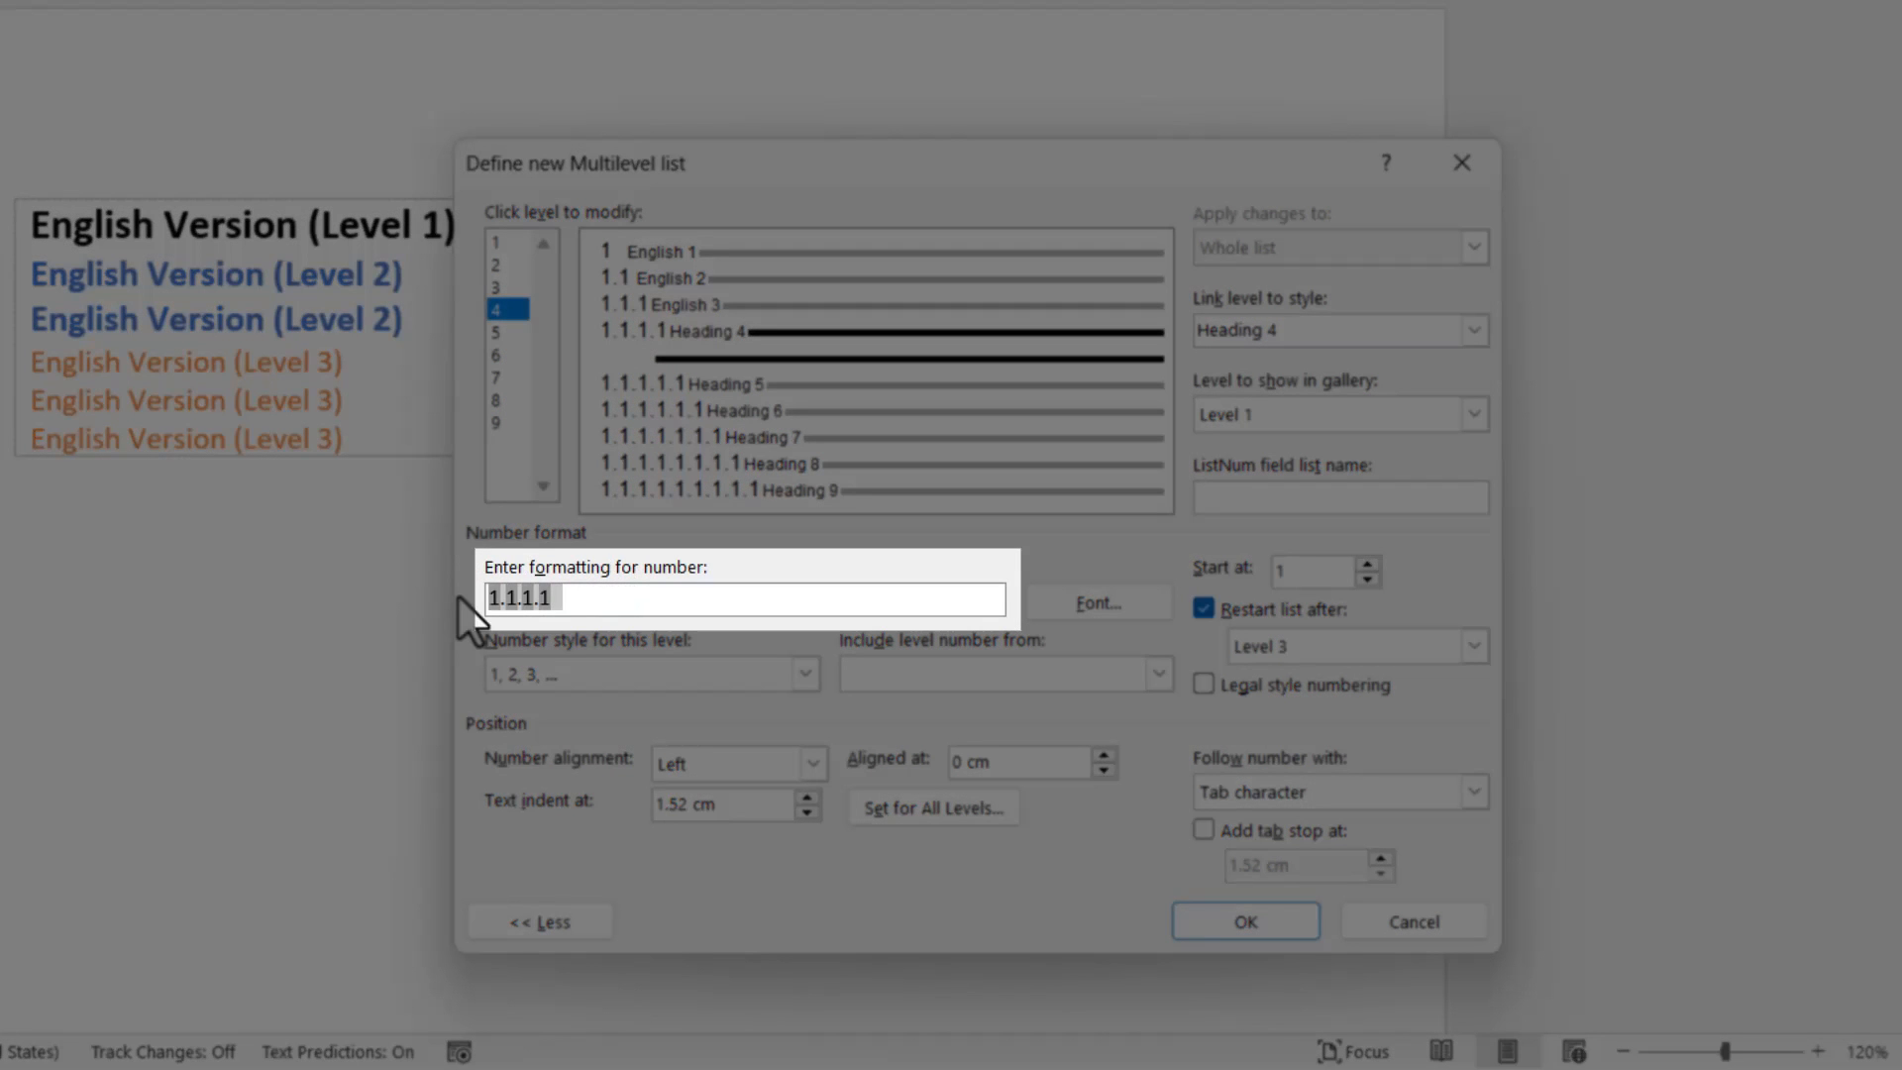
key(BackSpace)
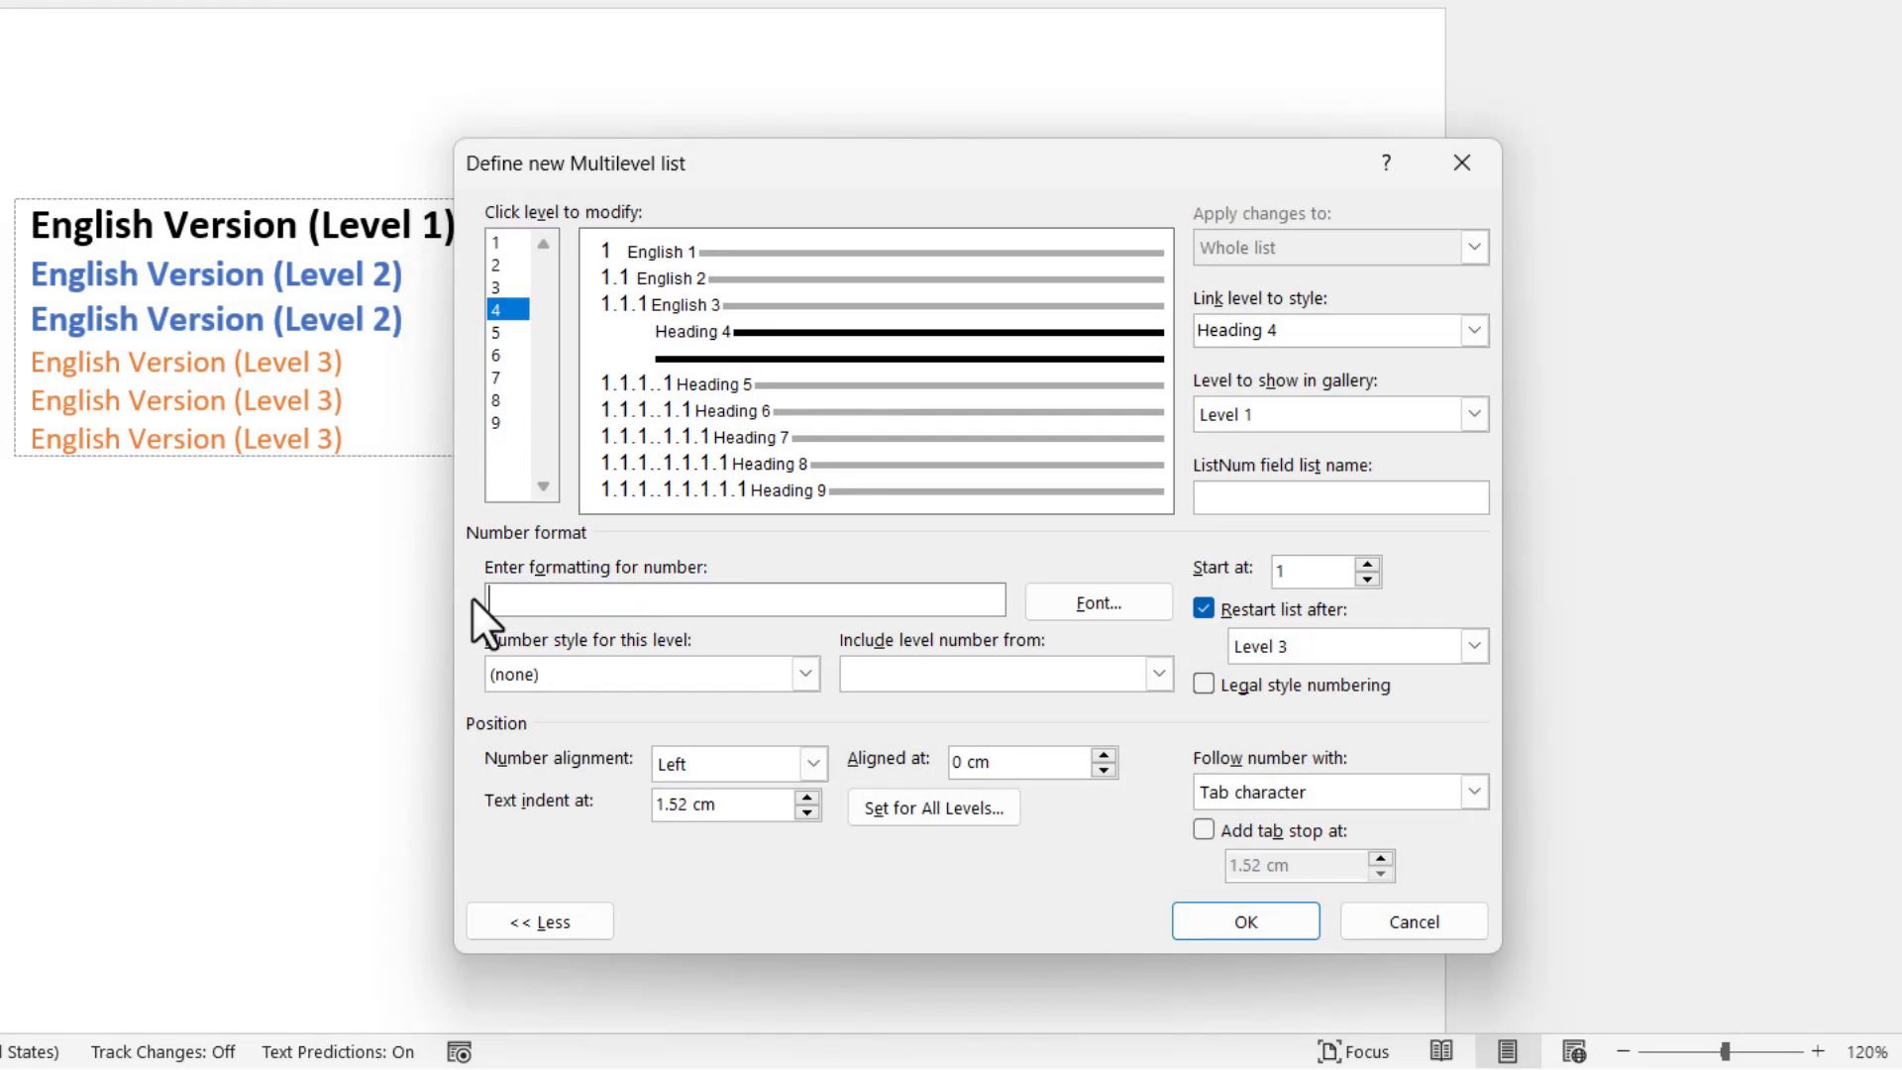
click(782, 674)
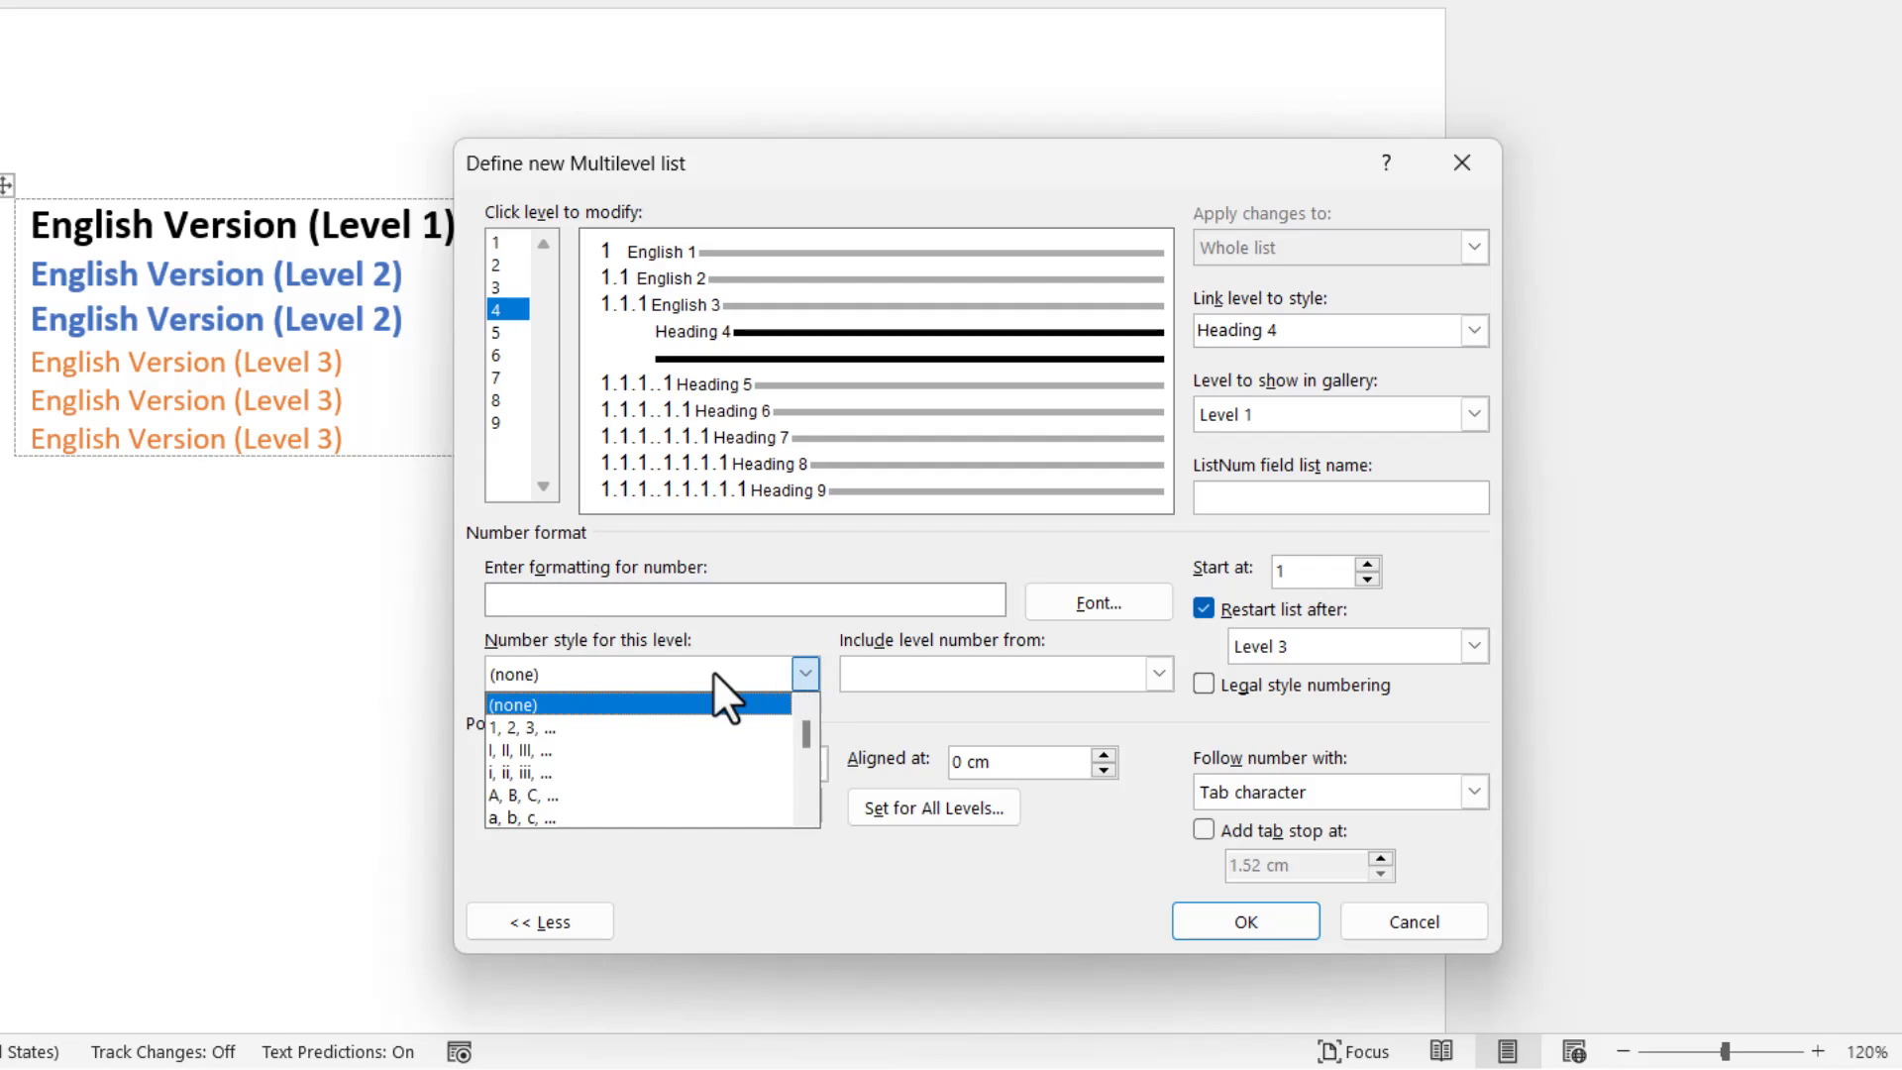
click(614, 725)
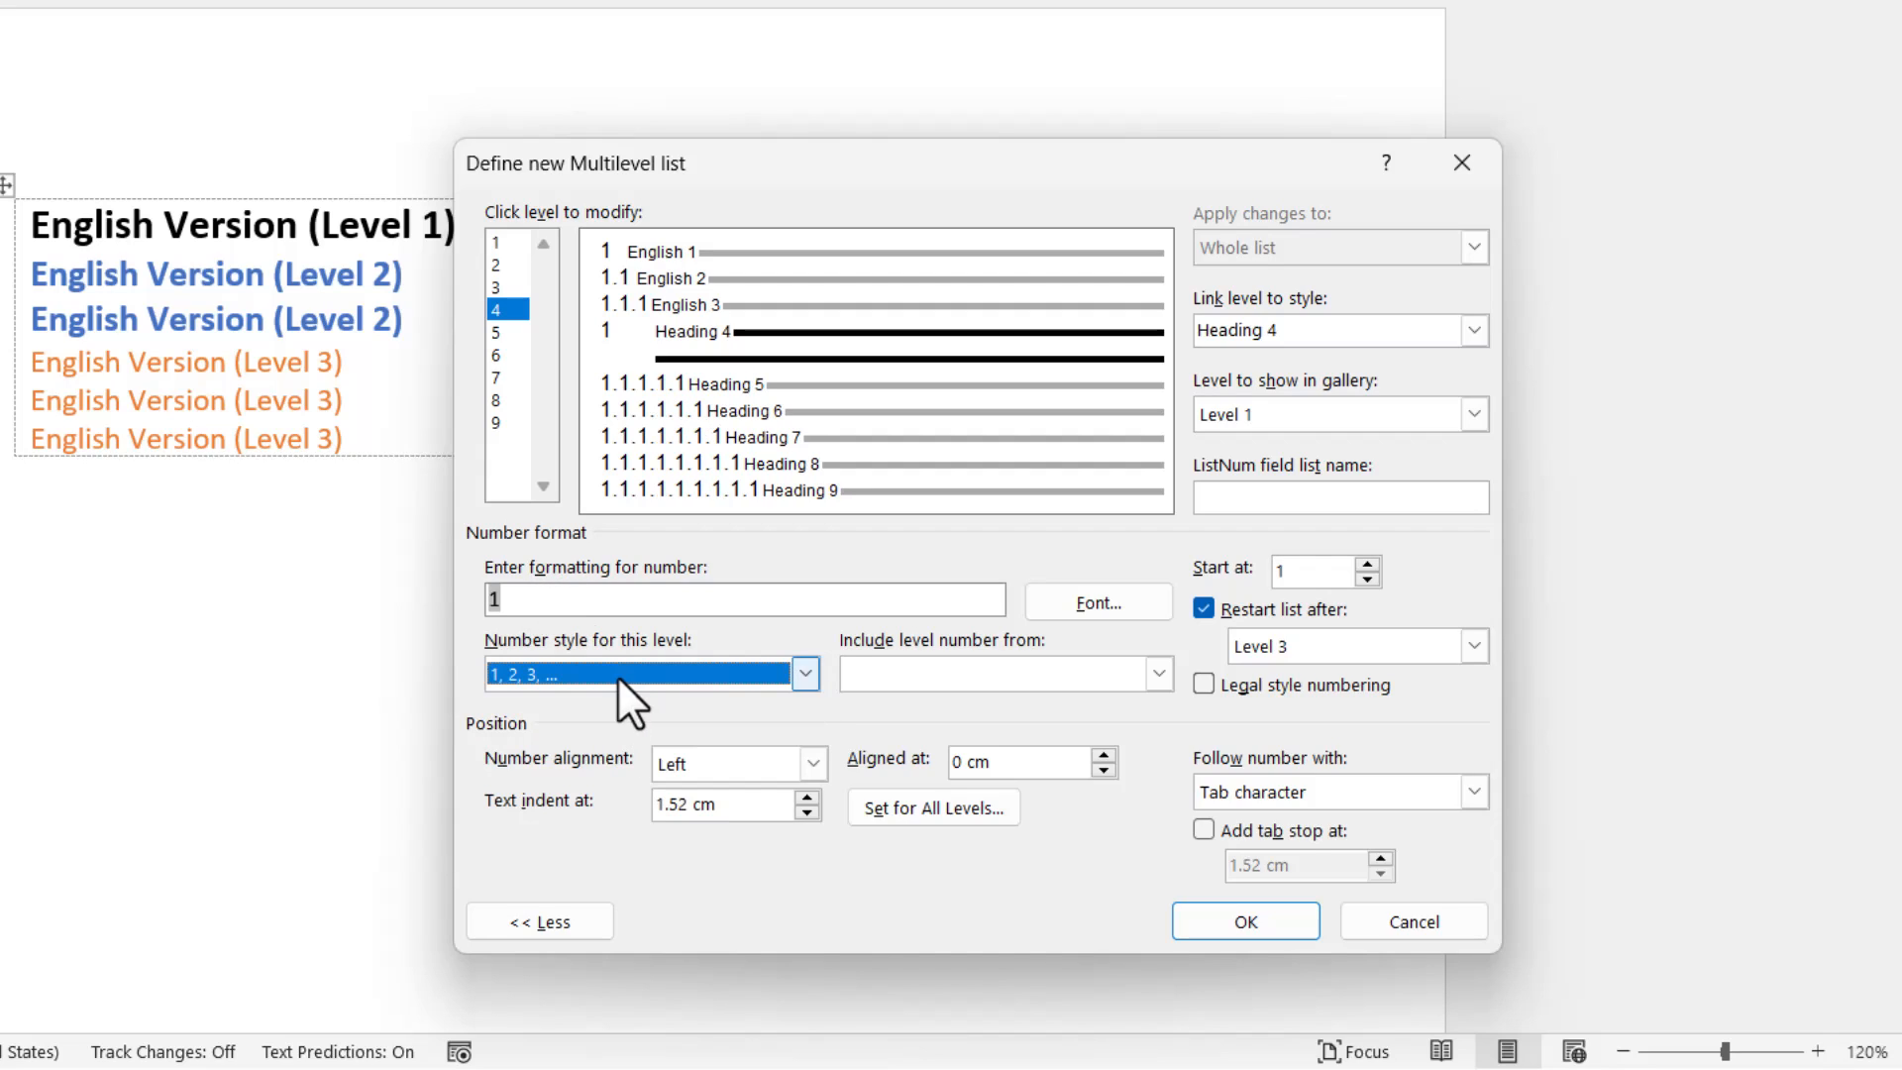
click(630, 599)
text(.)
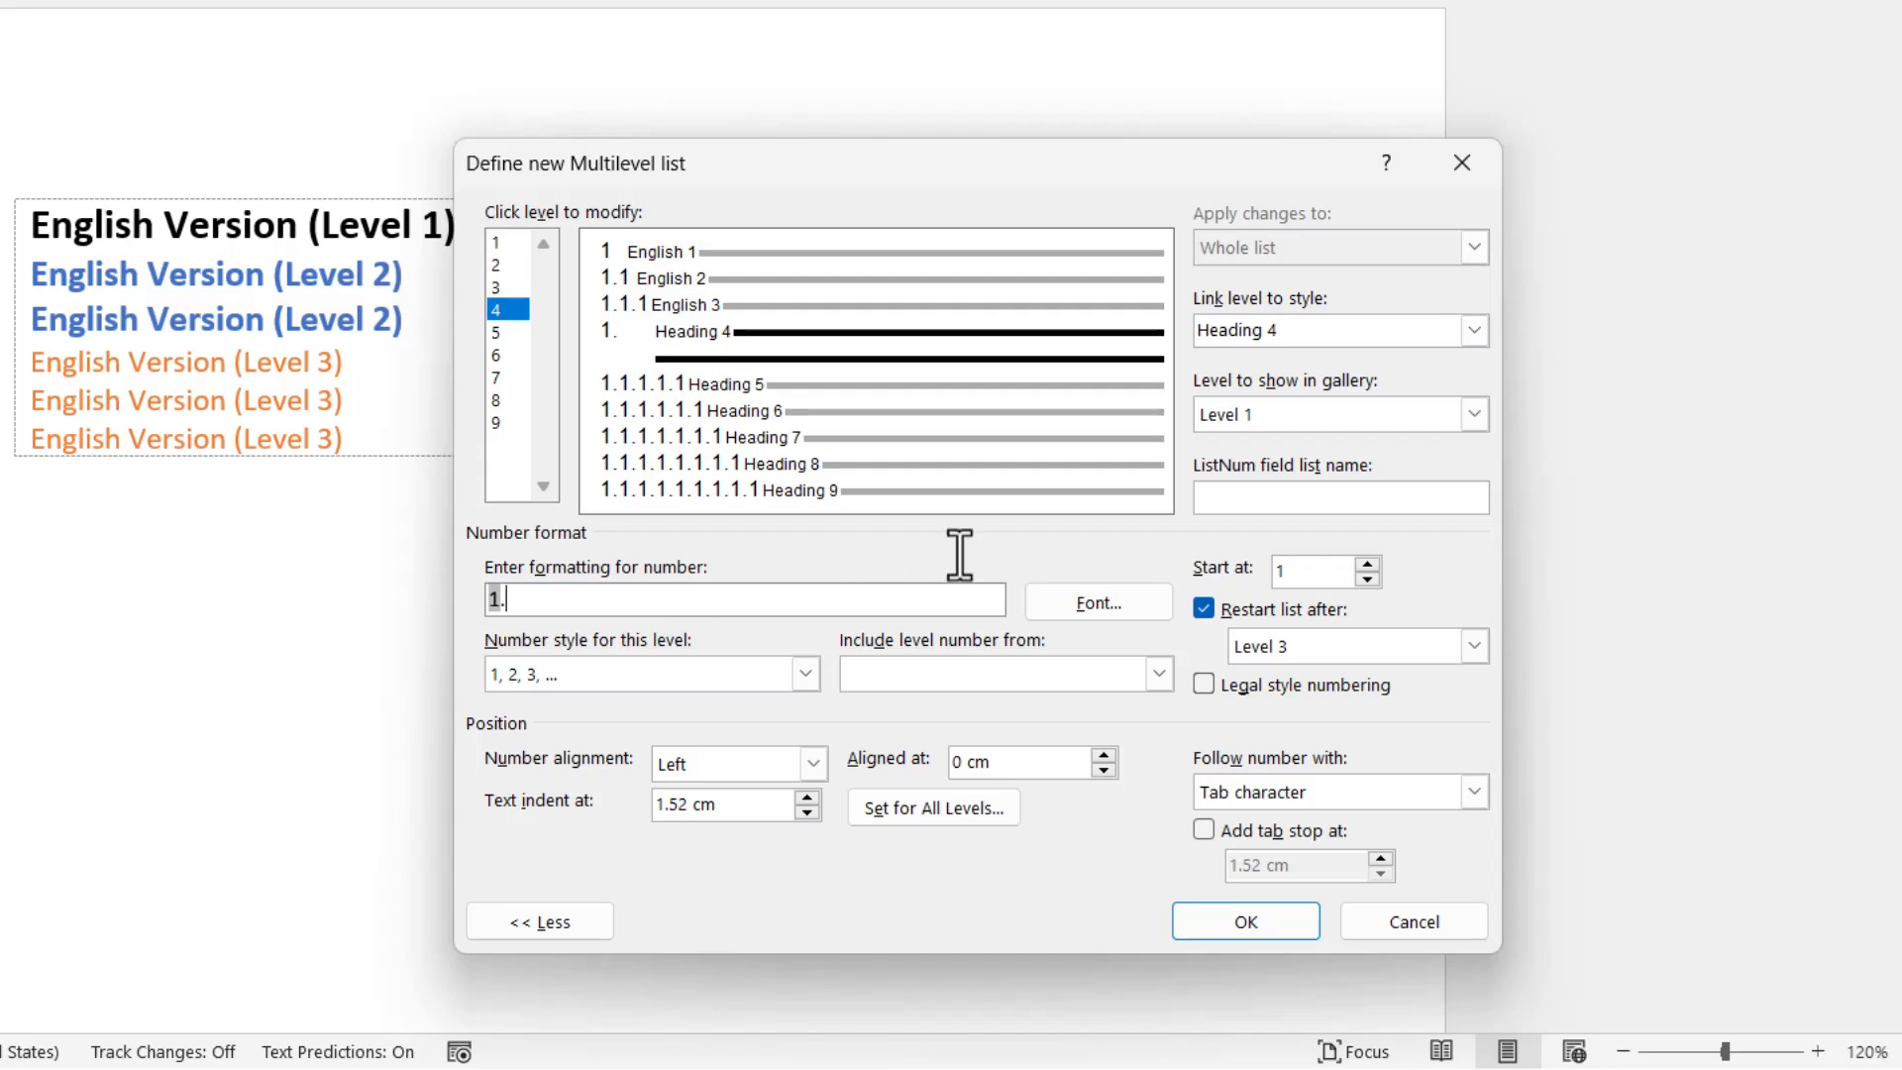
Link level 4 of the multilevel list to the Spanish 1 style.
click(1472, 331)
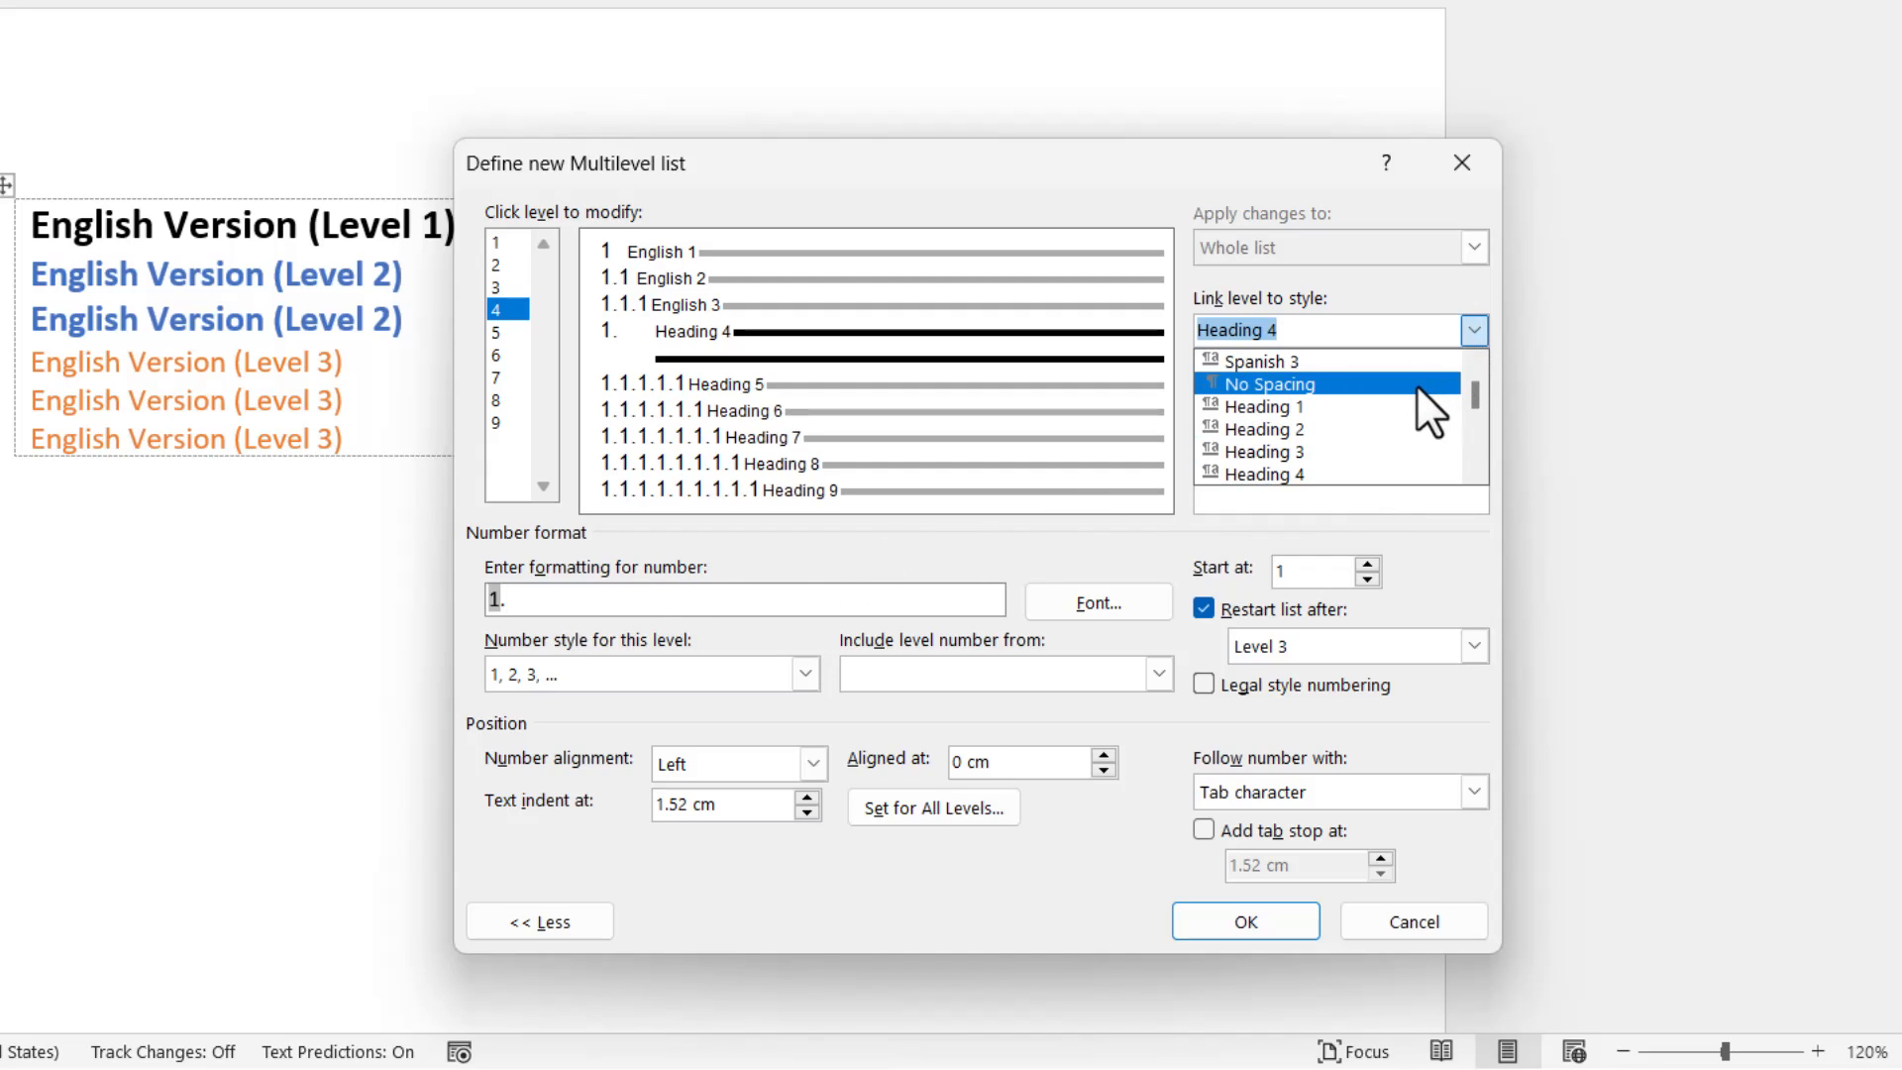
scroll(1405, 385, up, 2)
click(1346, 426)
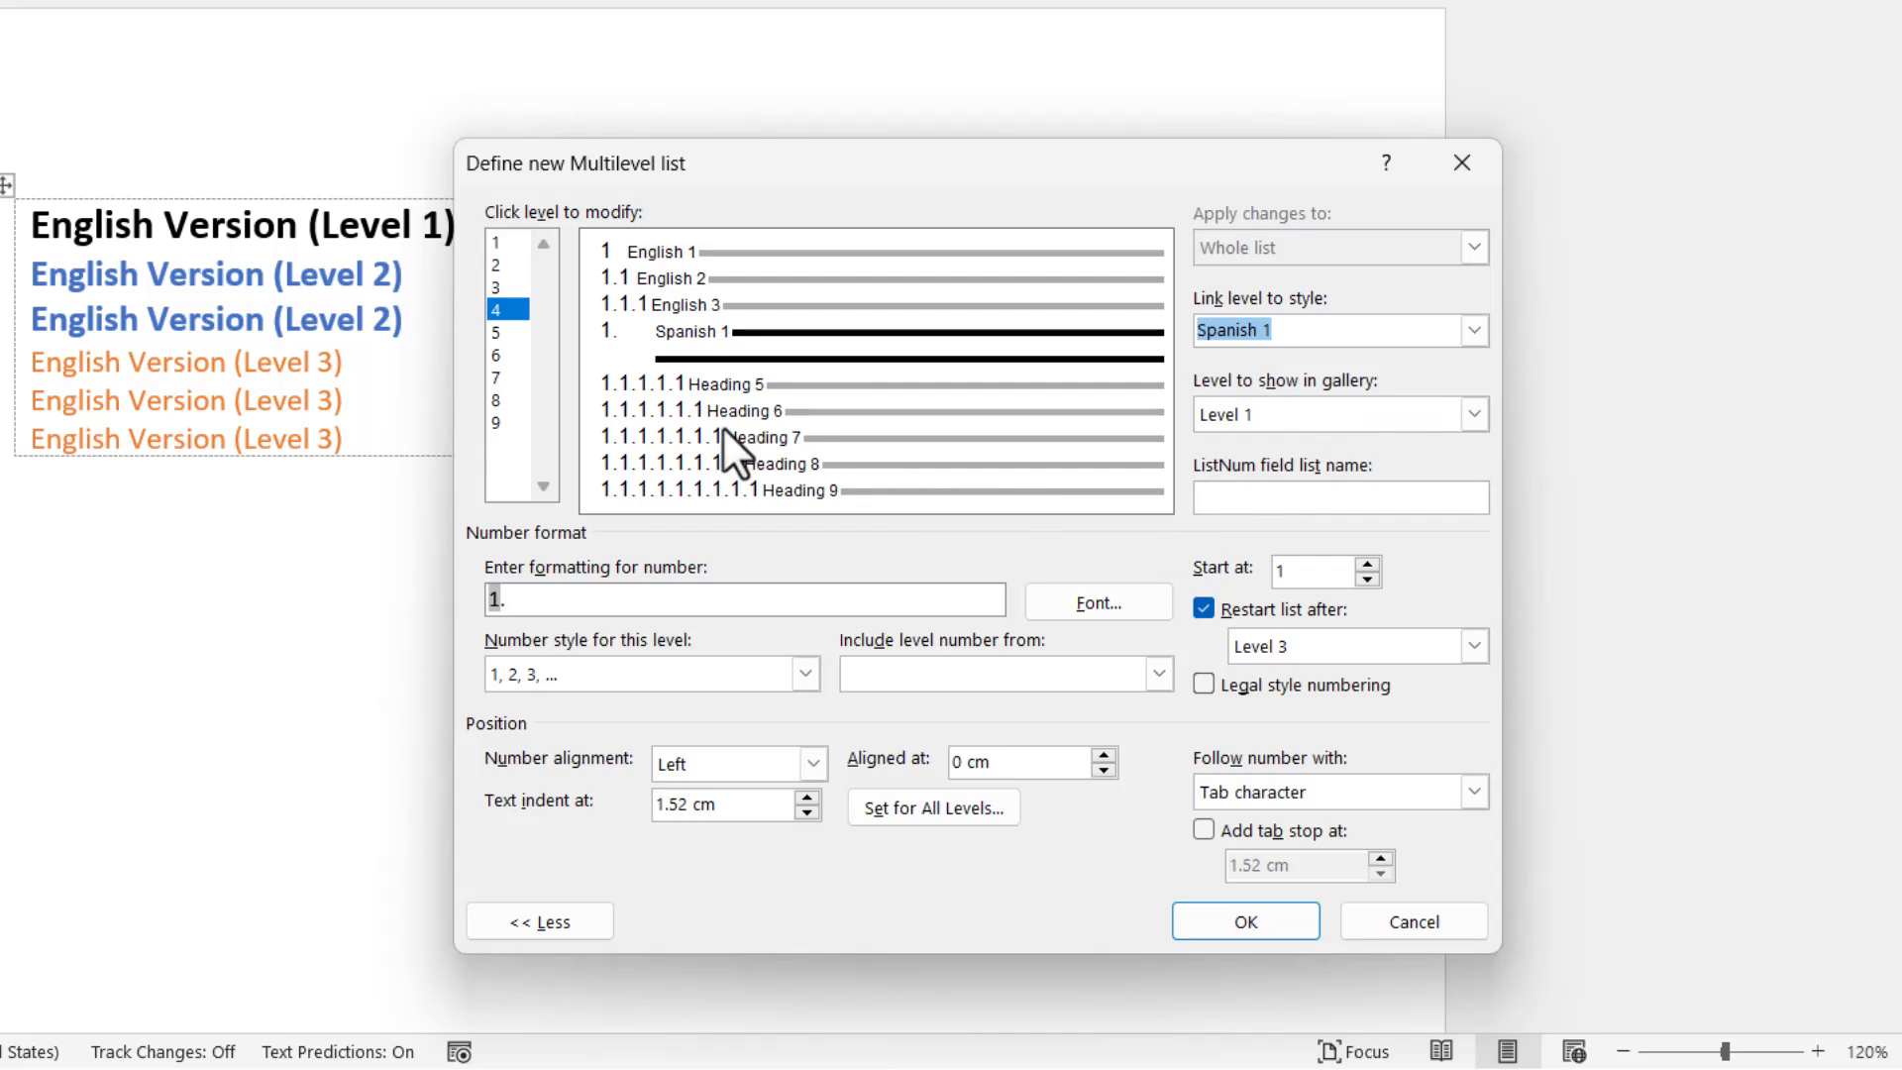
Link level 5 of the multilevel list to the Spanish 2 style.
click(508, 331)
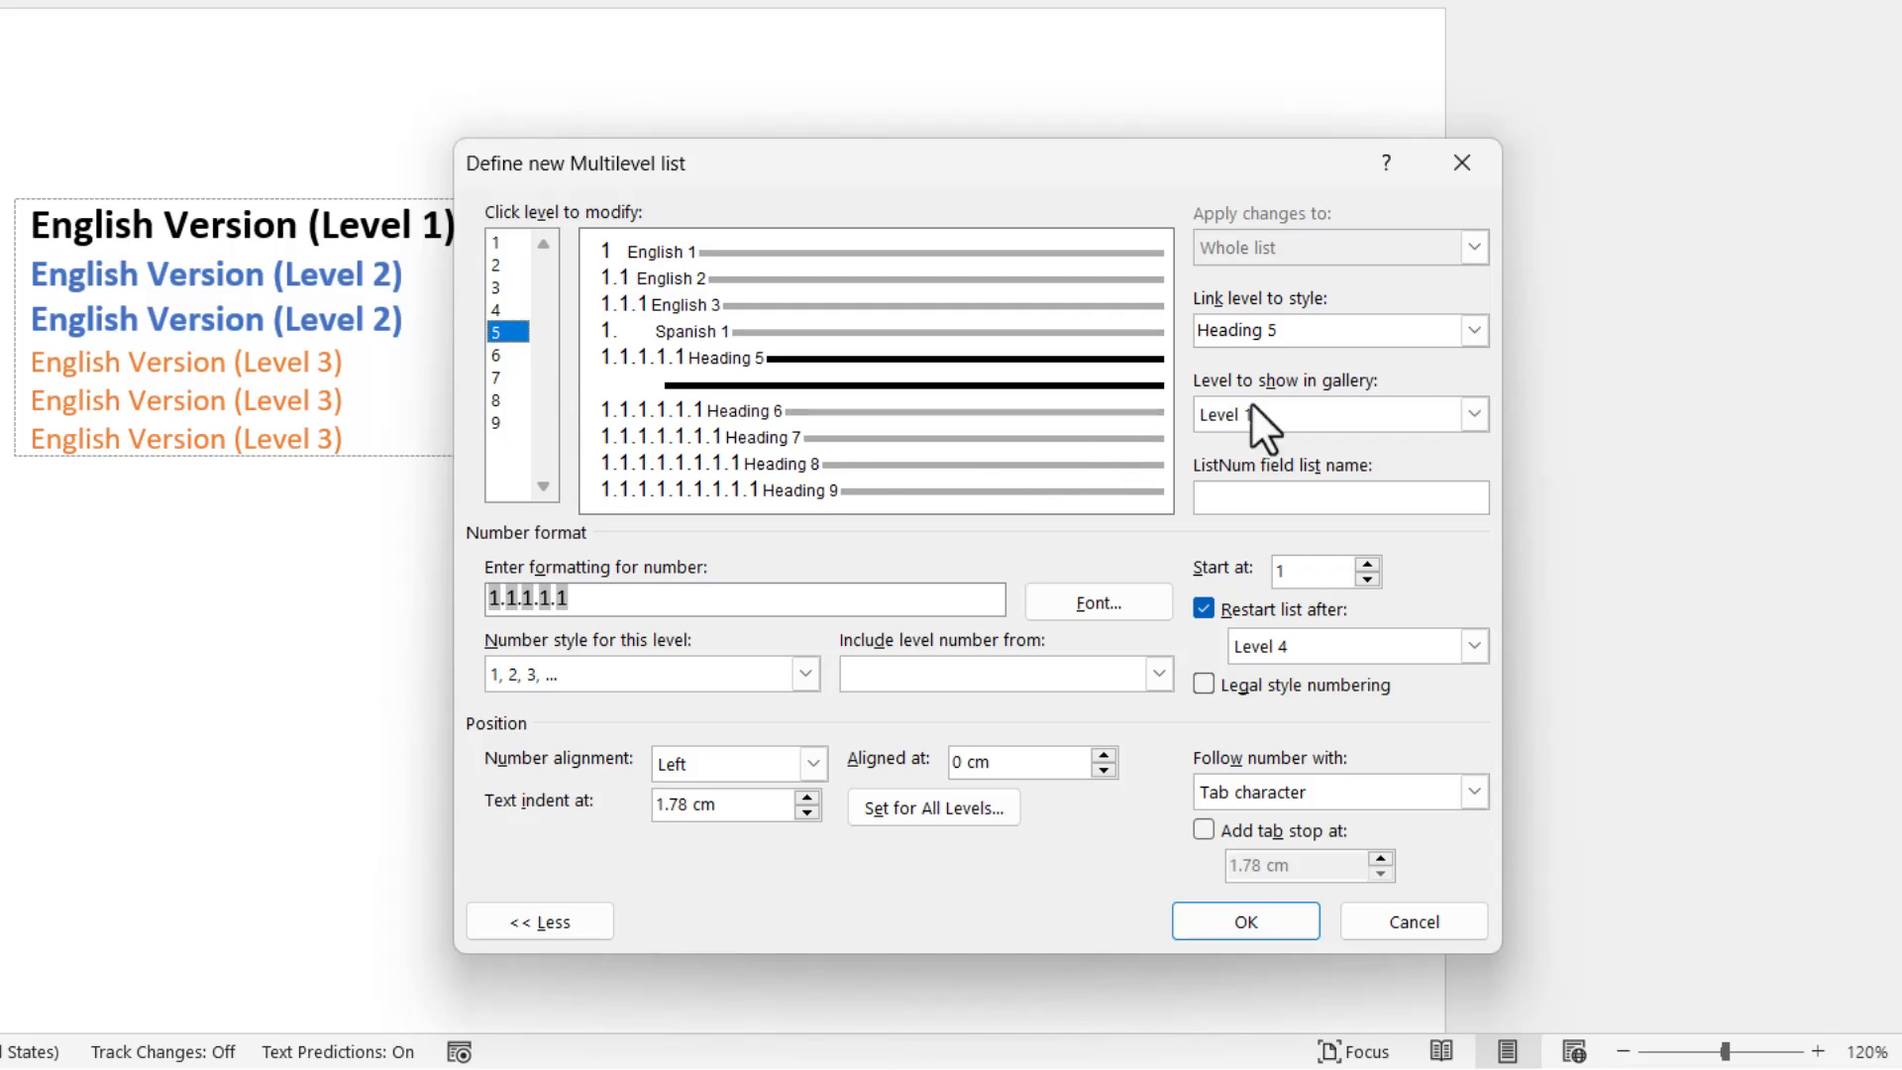
click(1474, 330)
scroll(1427, 374, up, 2)
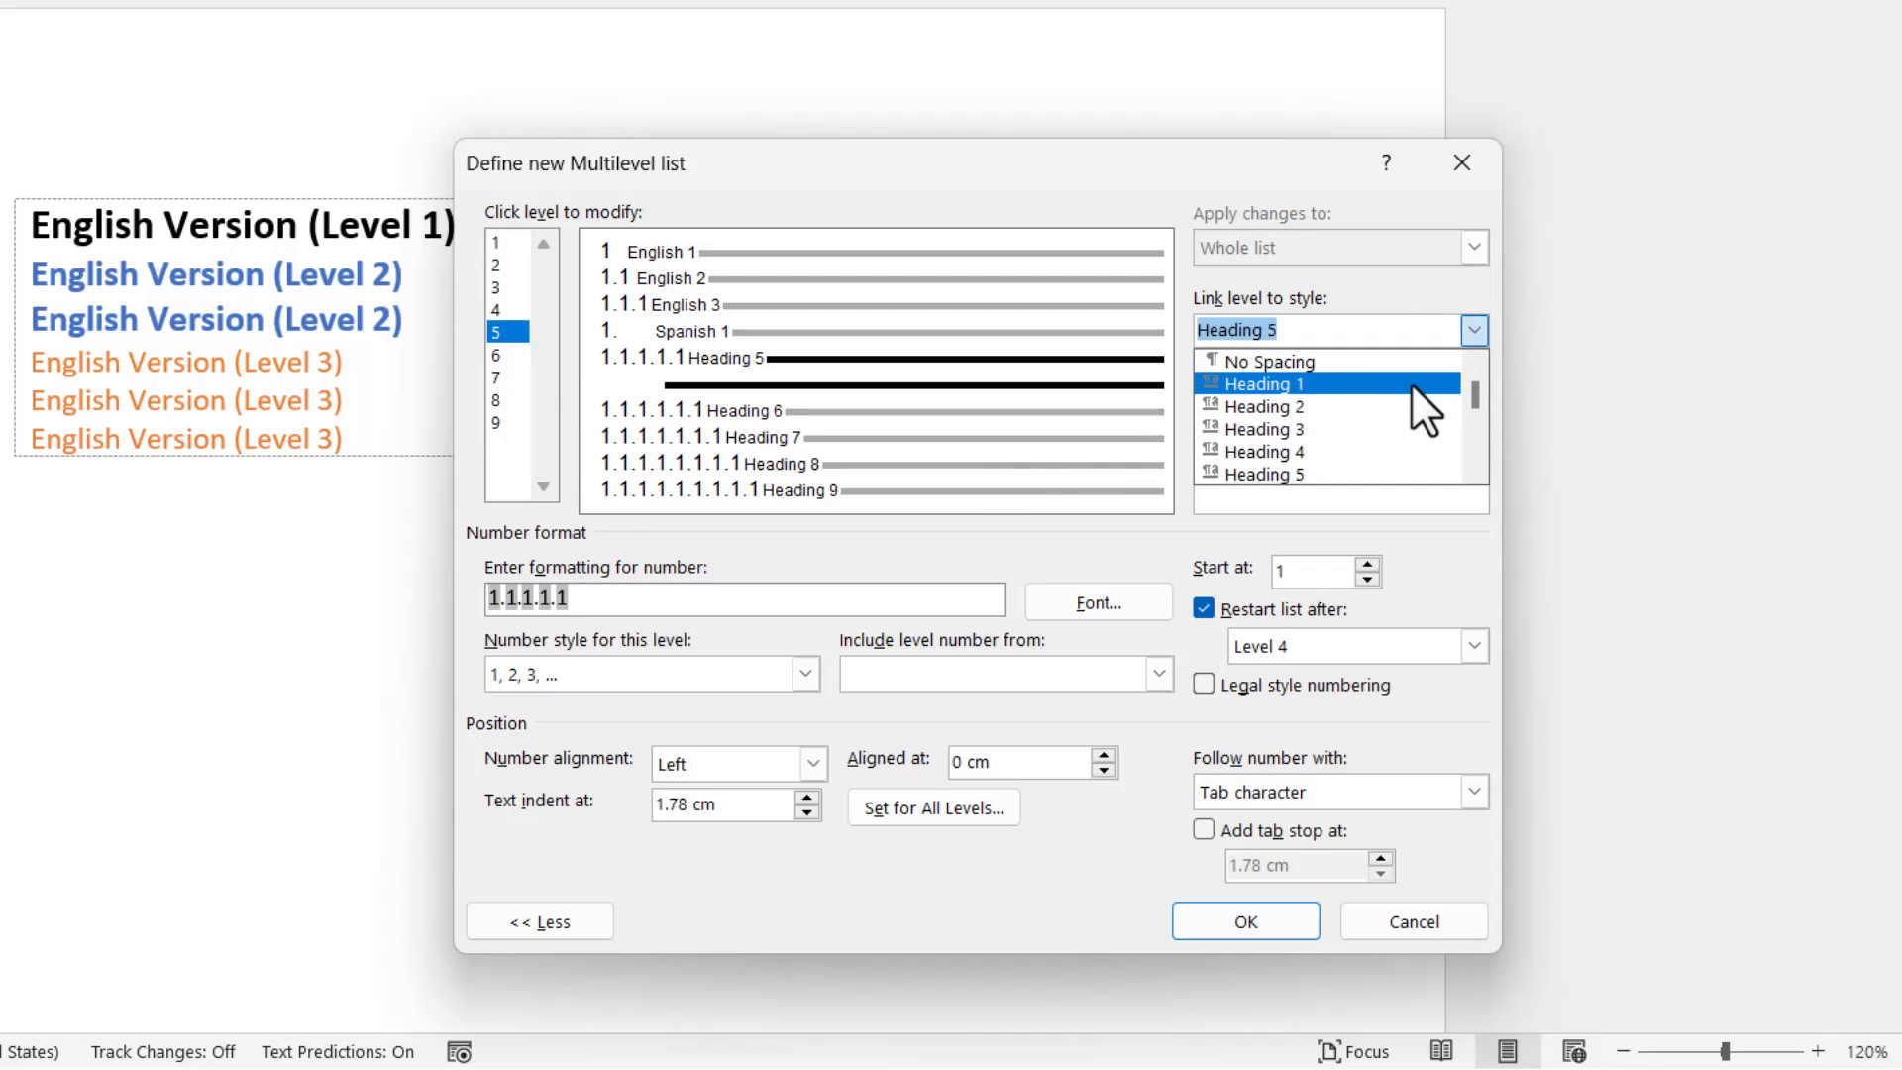
scroll(1410, 386, up, 2)
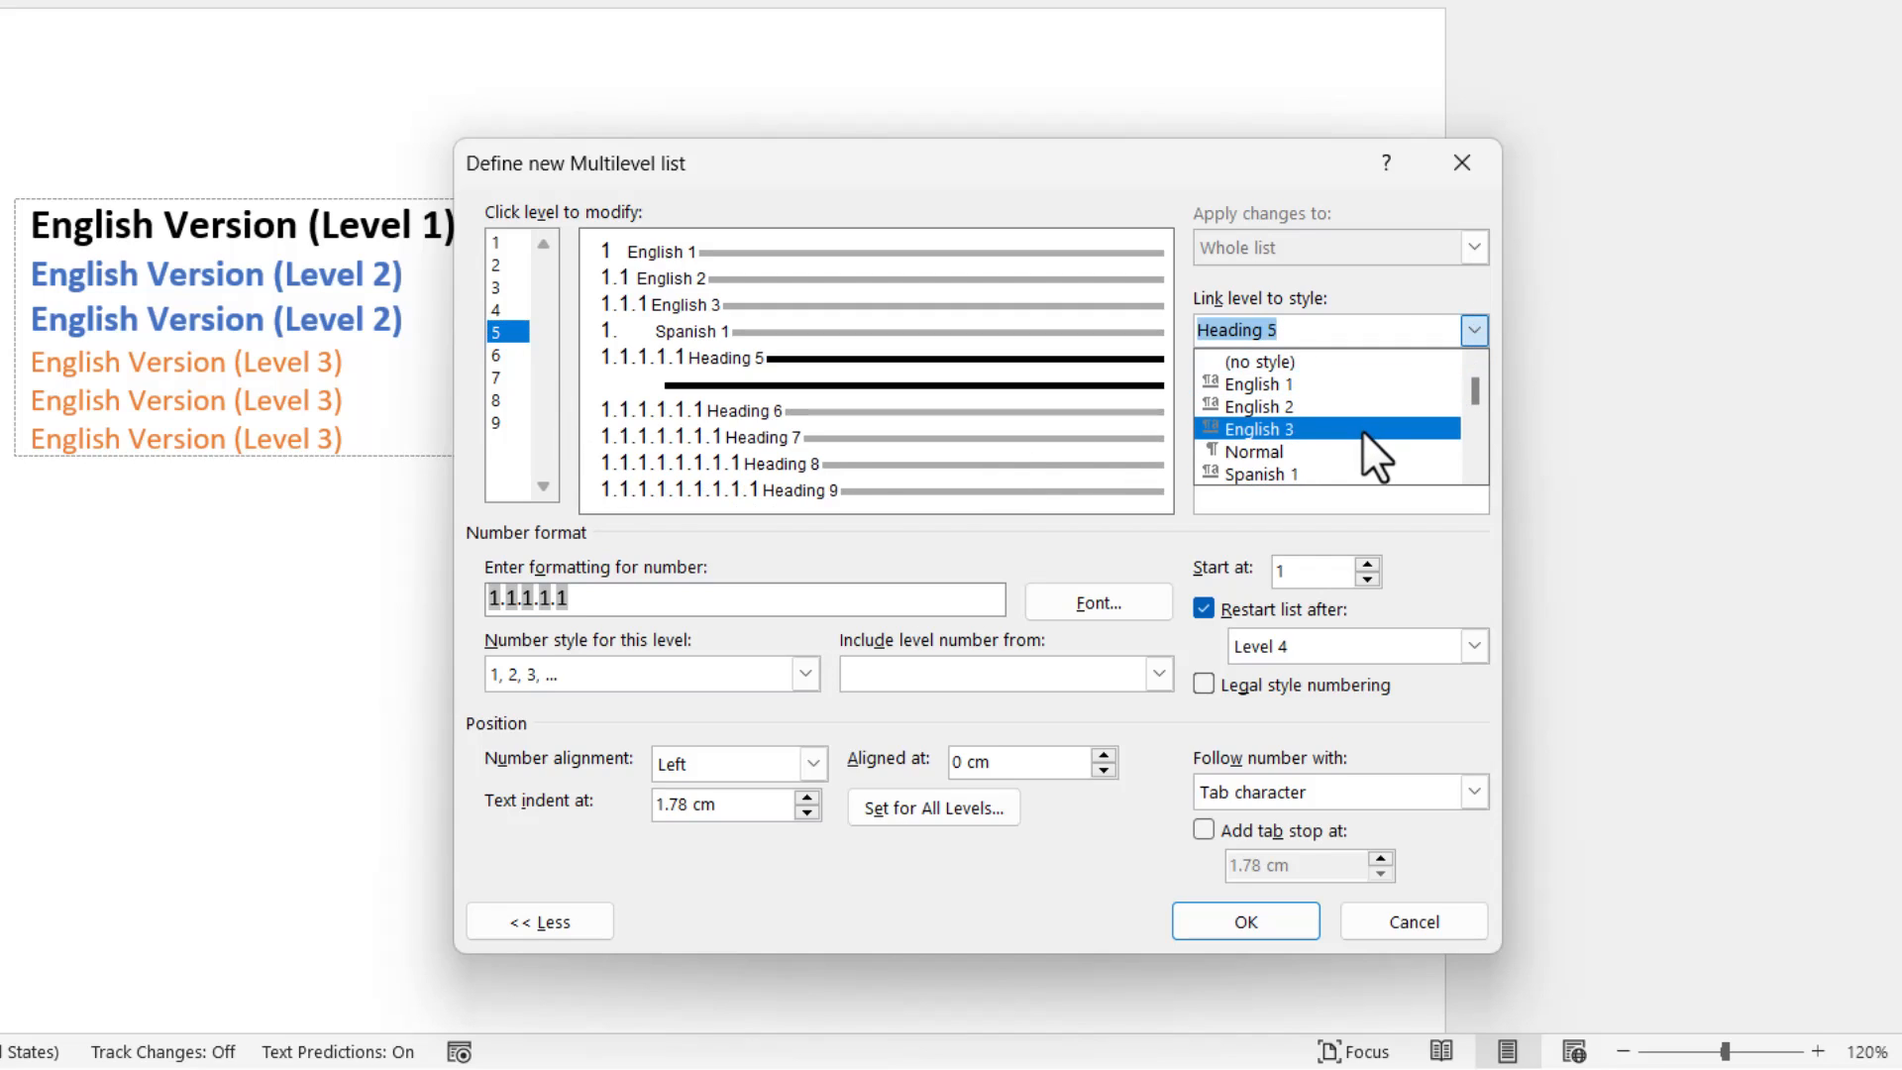
scroll(1359, 442, down, 2)
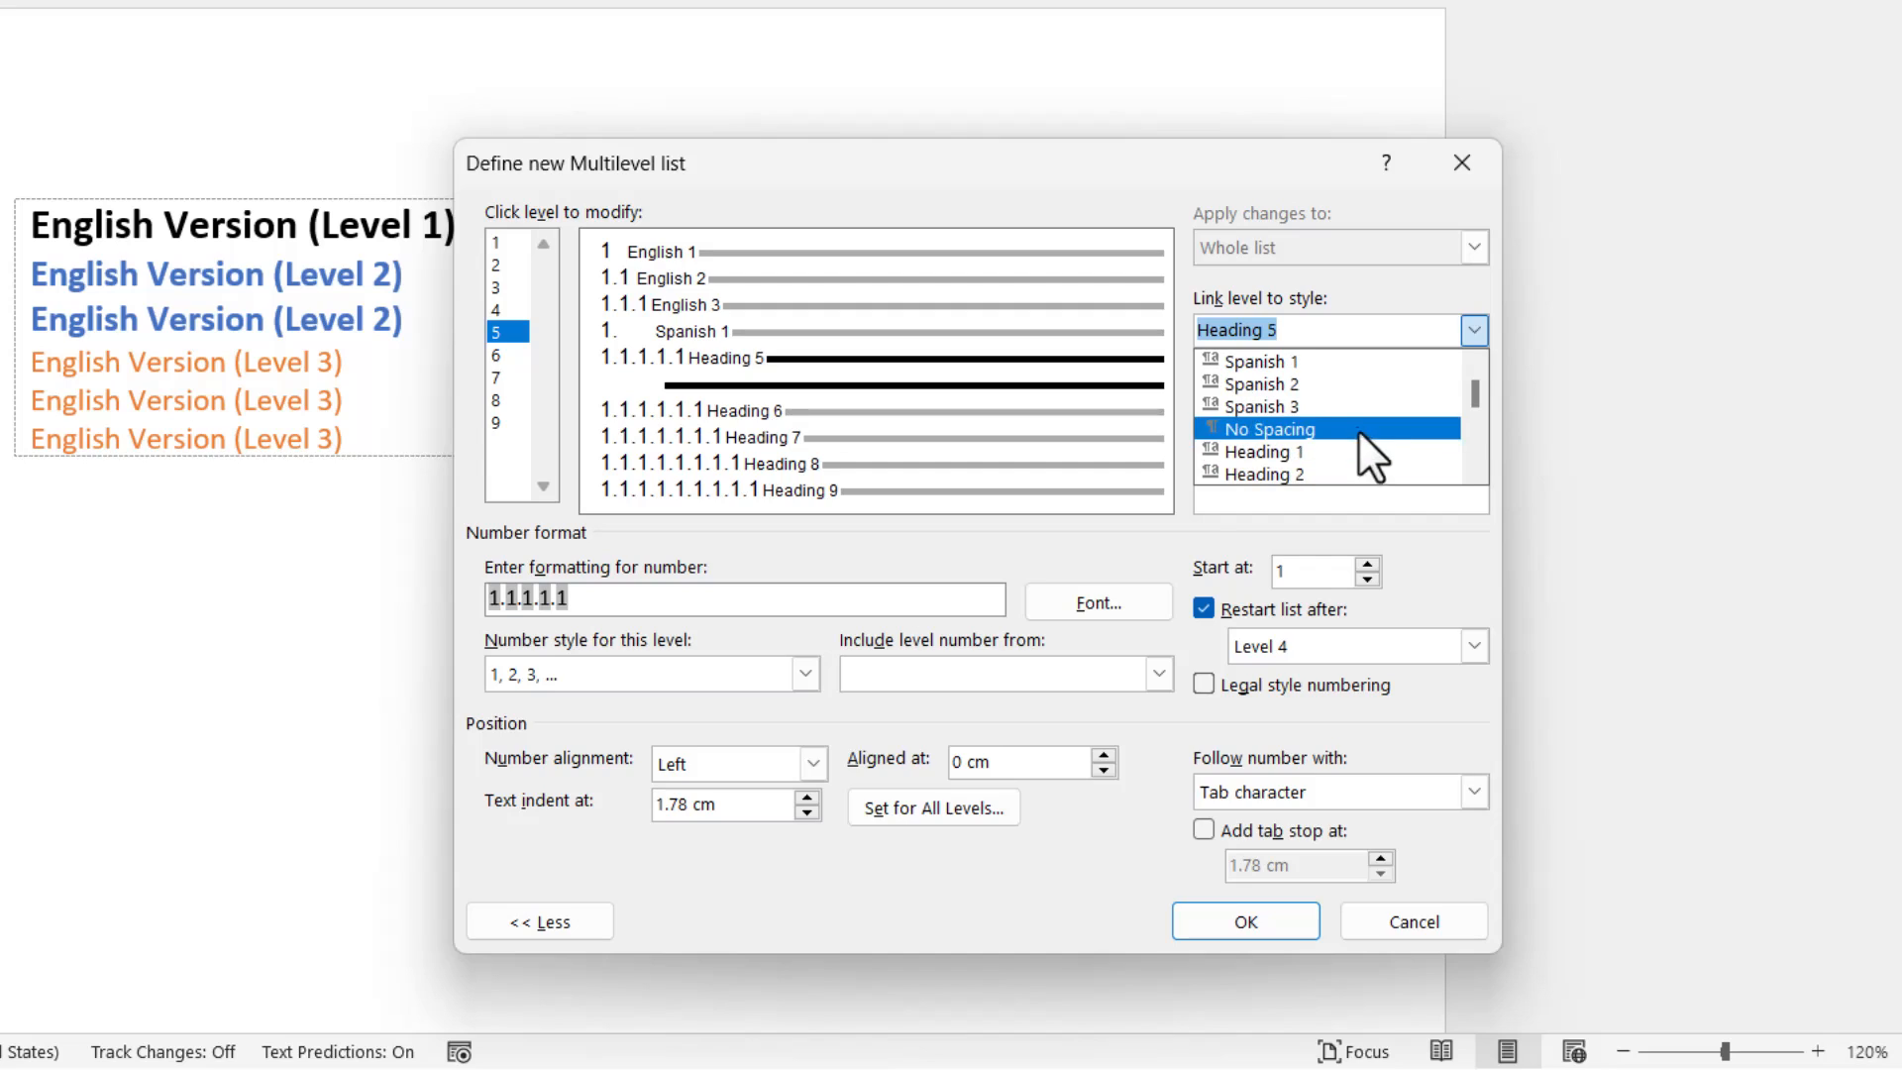
click(1335, 384)
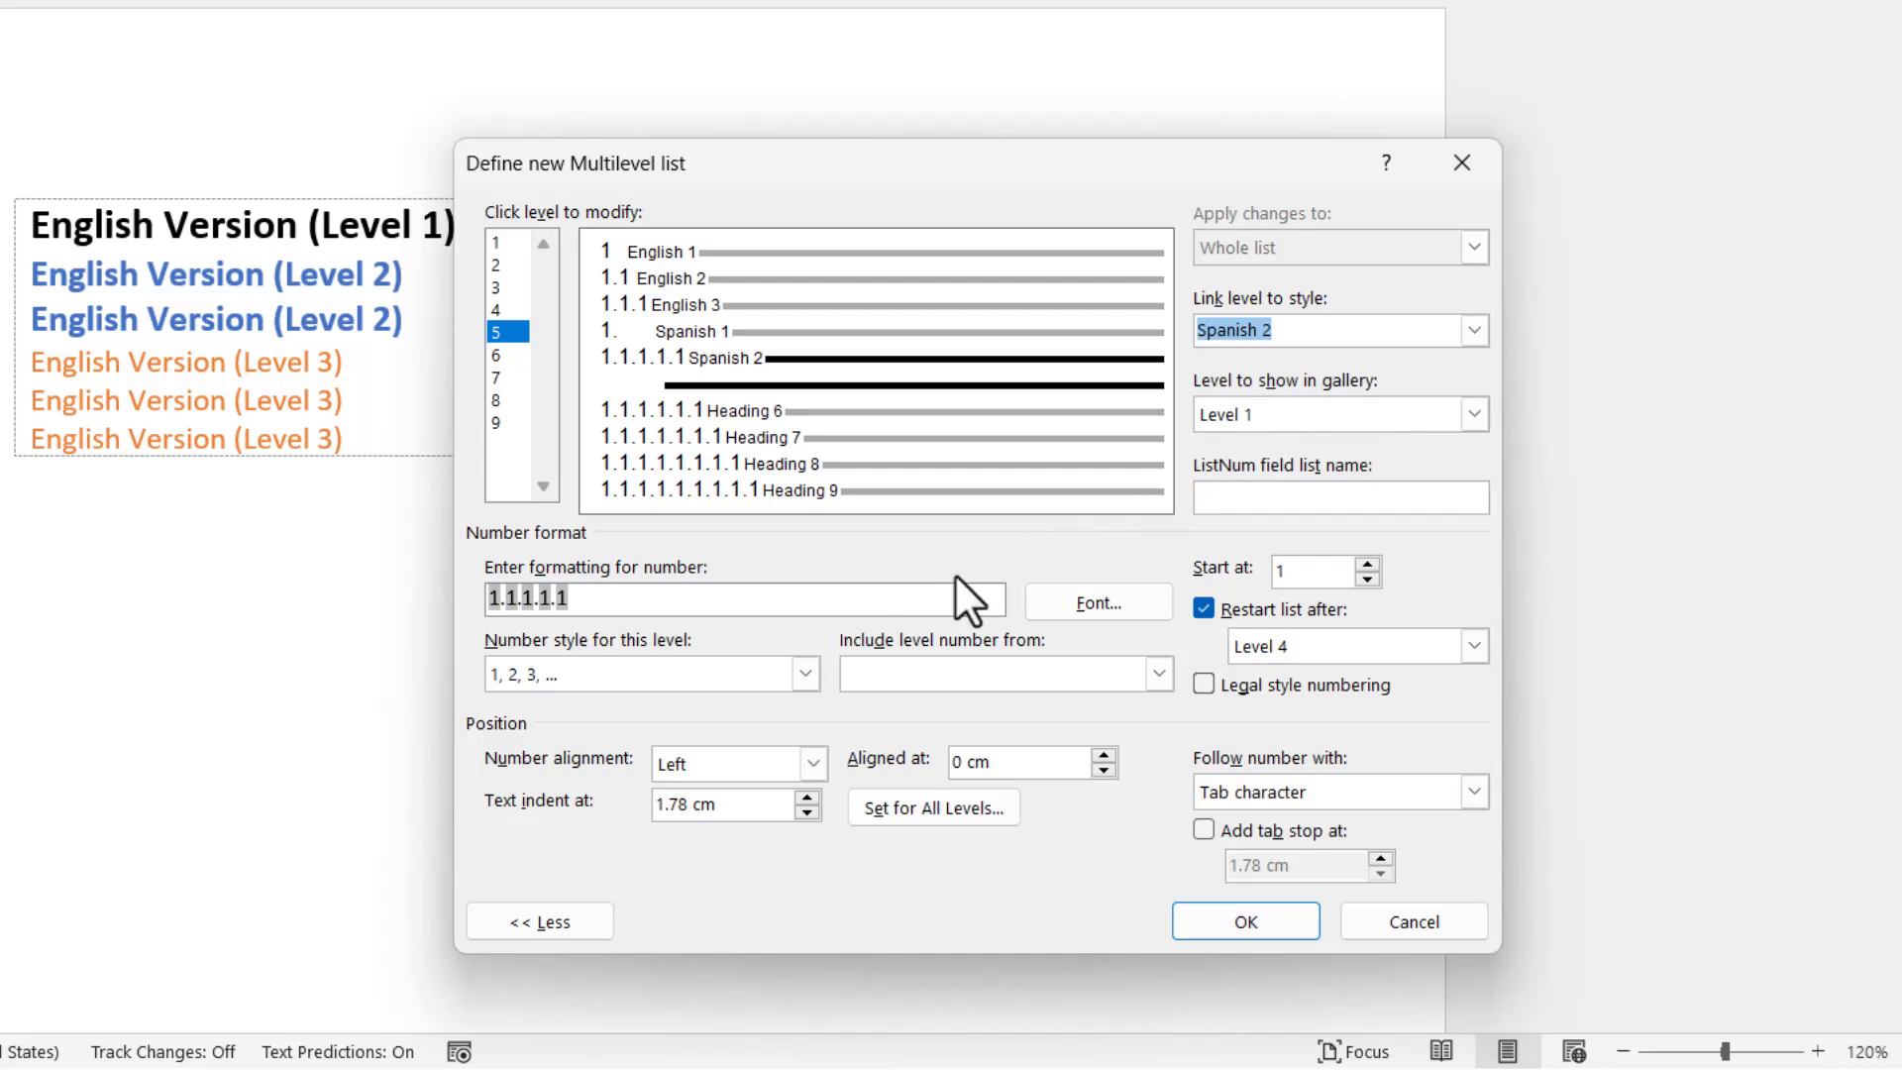
Rebuild level 5's number format as the Level 4 number, a period and its own number in the 1, 2, 3, ... style.
drag(497, 602, 478, 604)
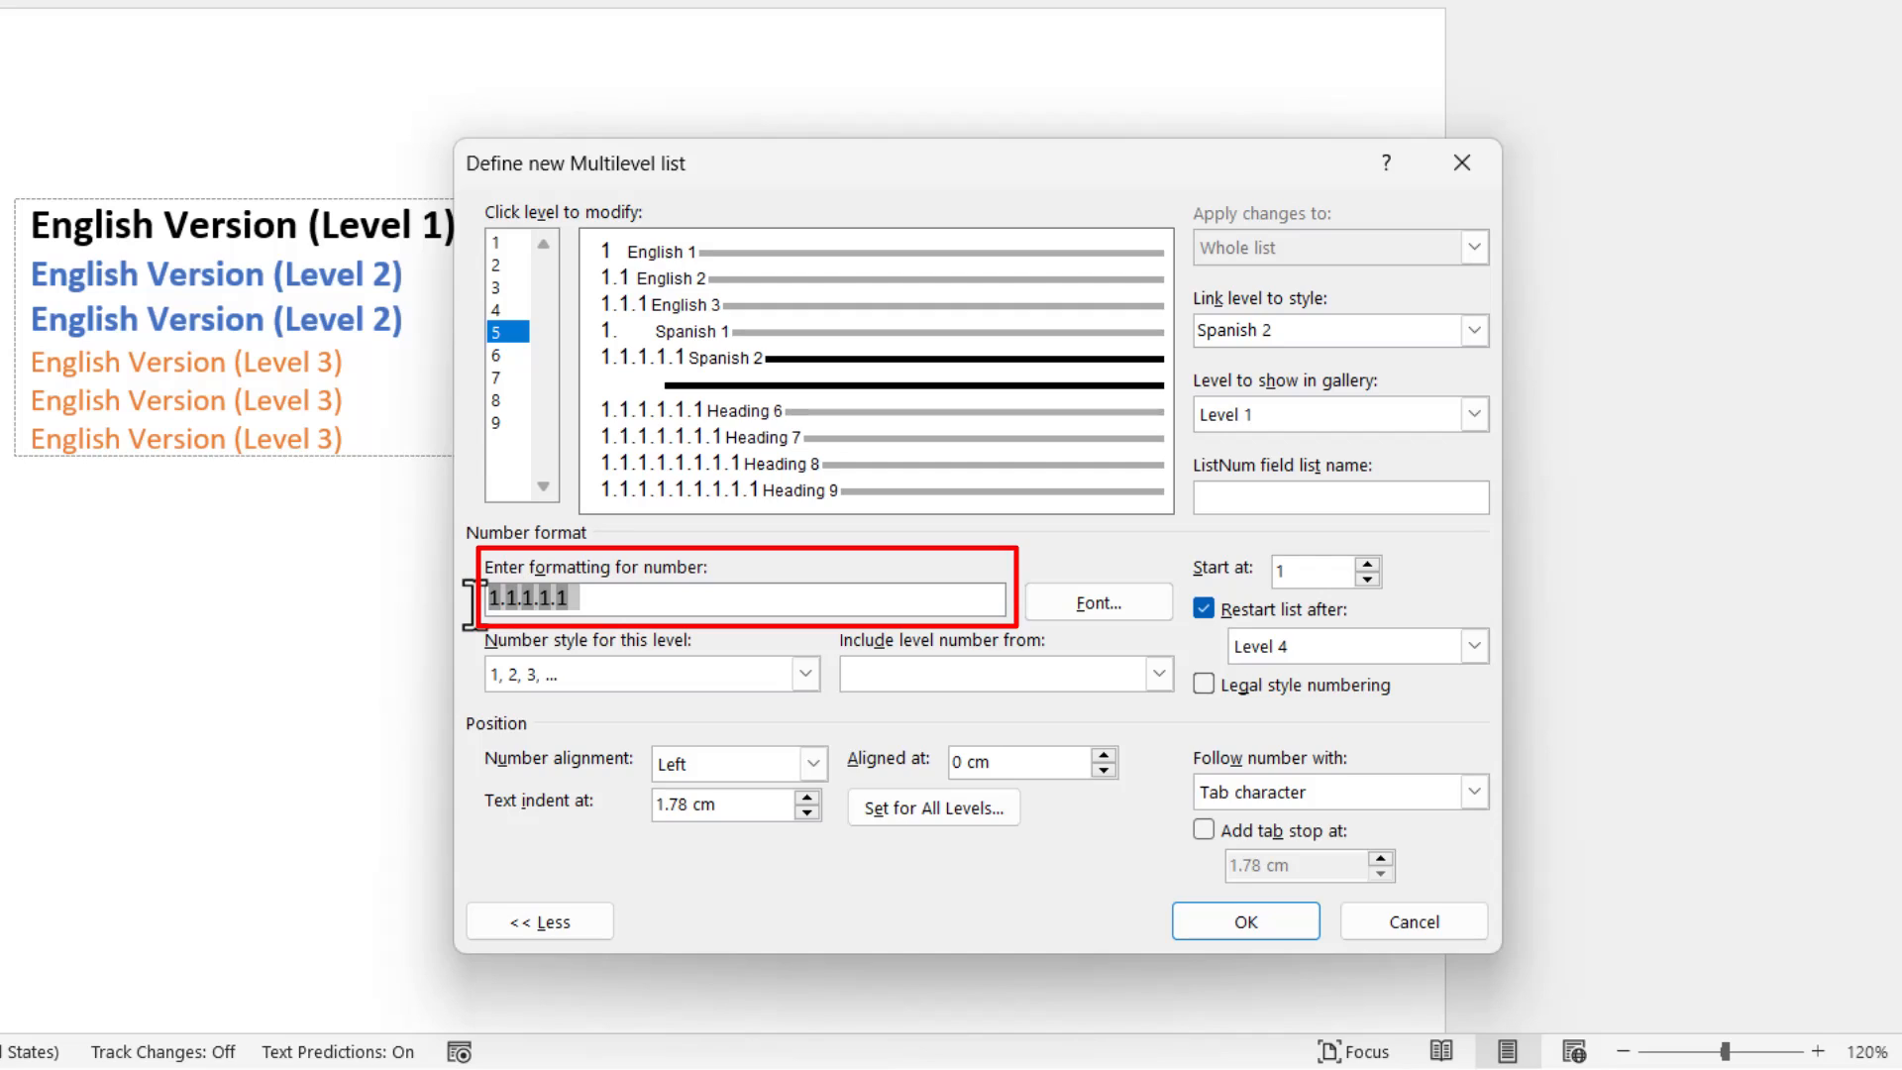
key(BackSpace)
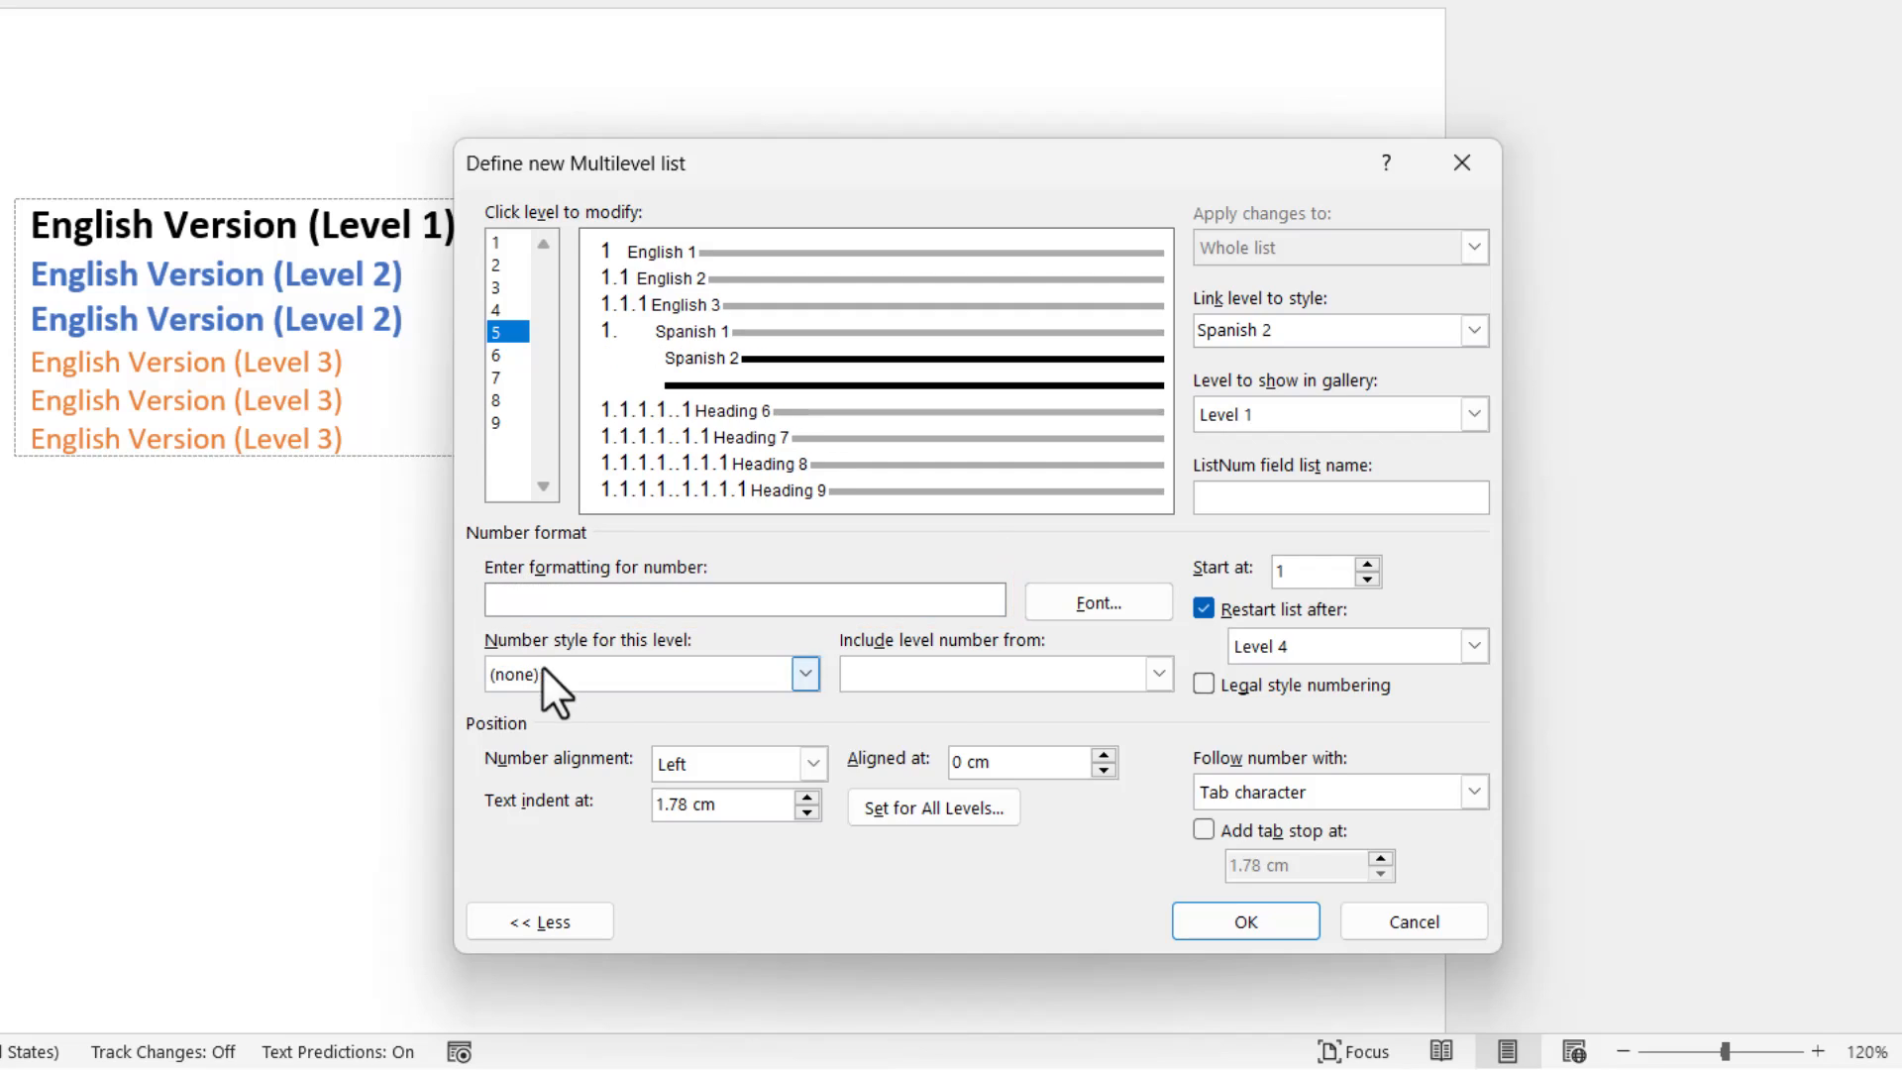
click(990, 671)
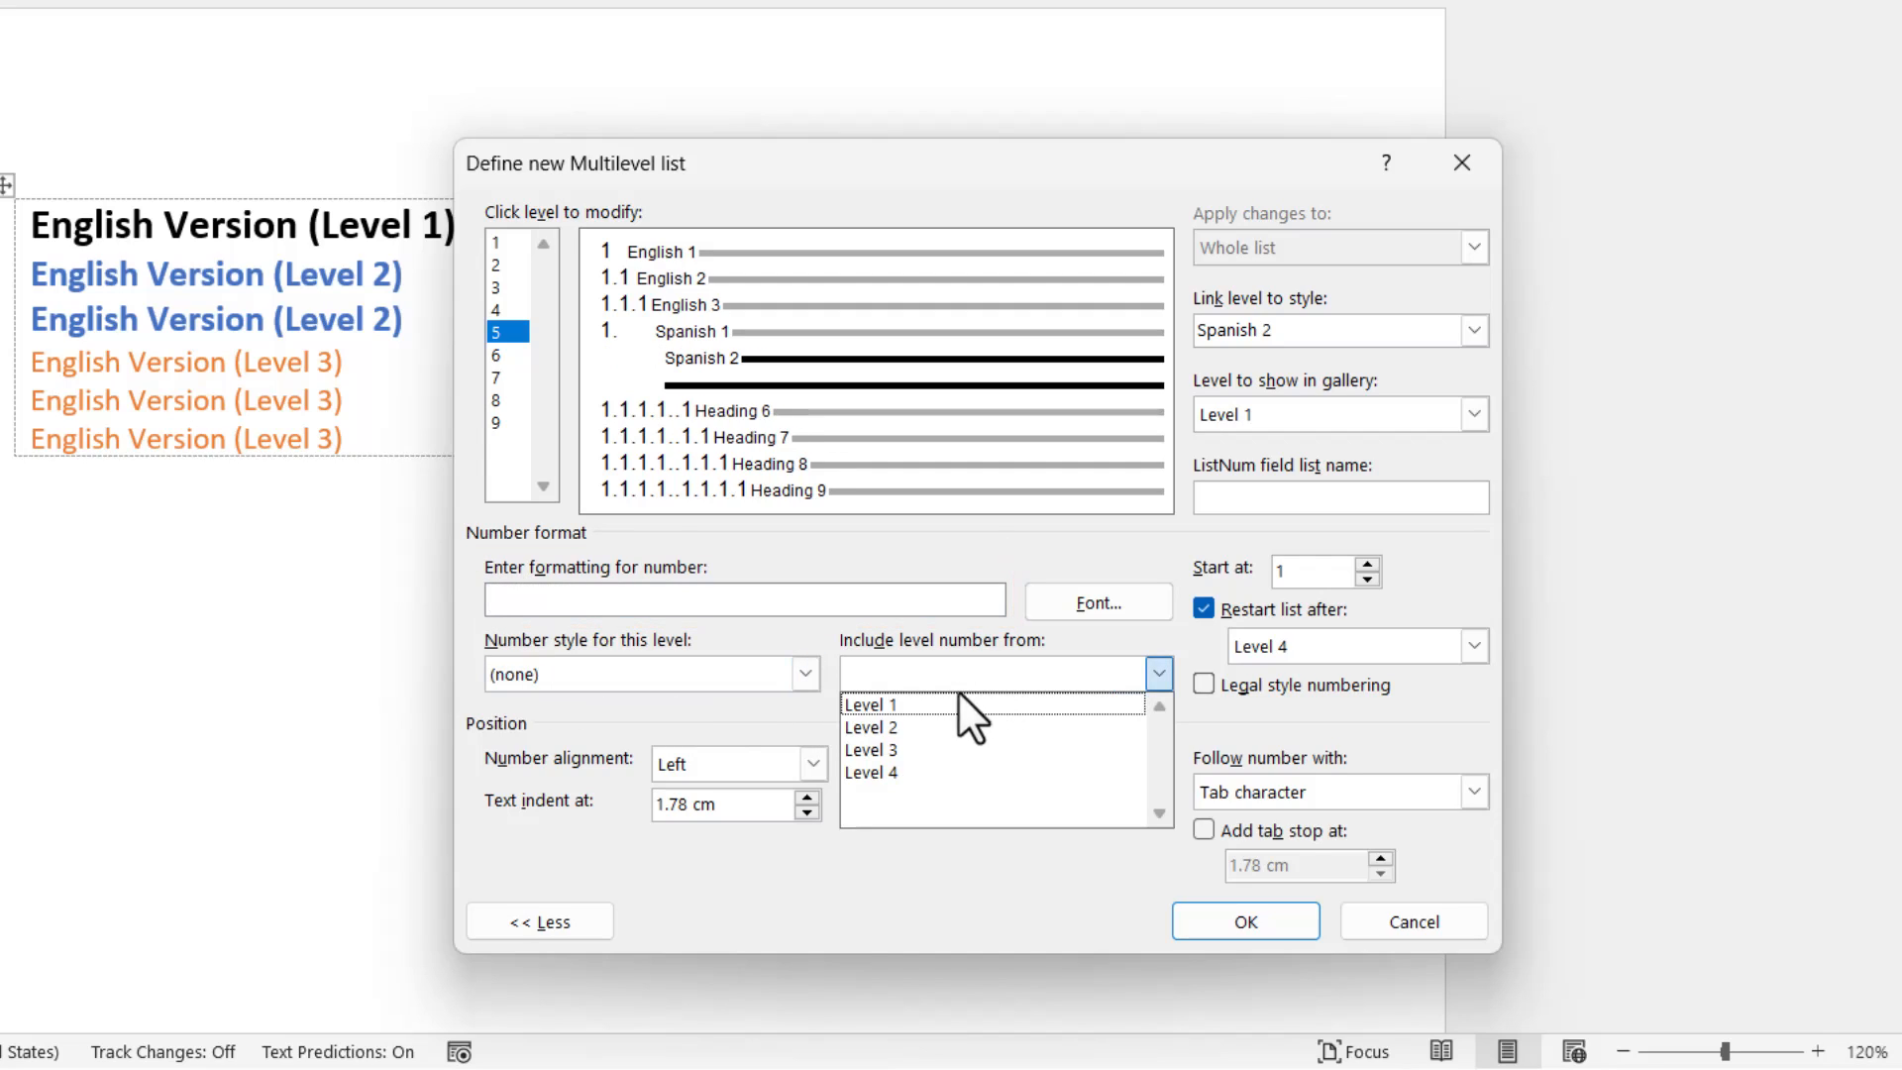
click(926, 772)
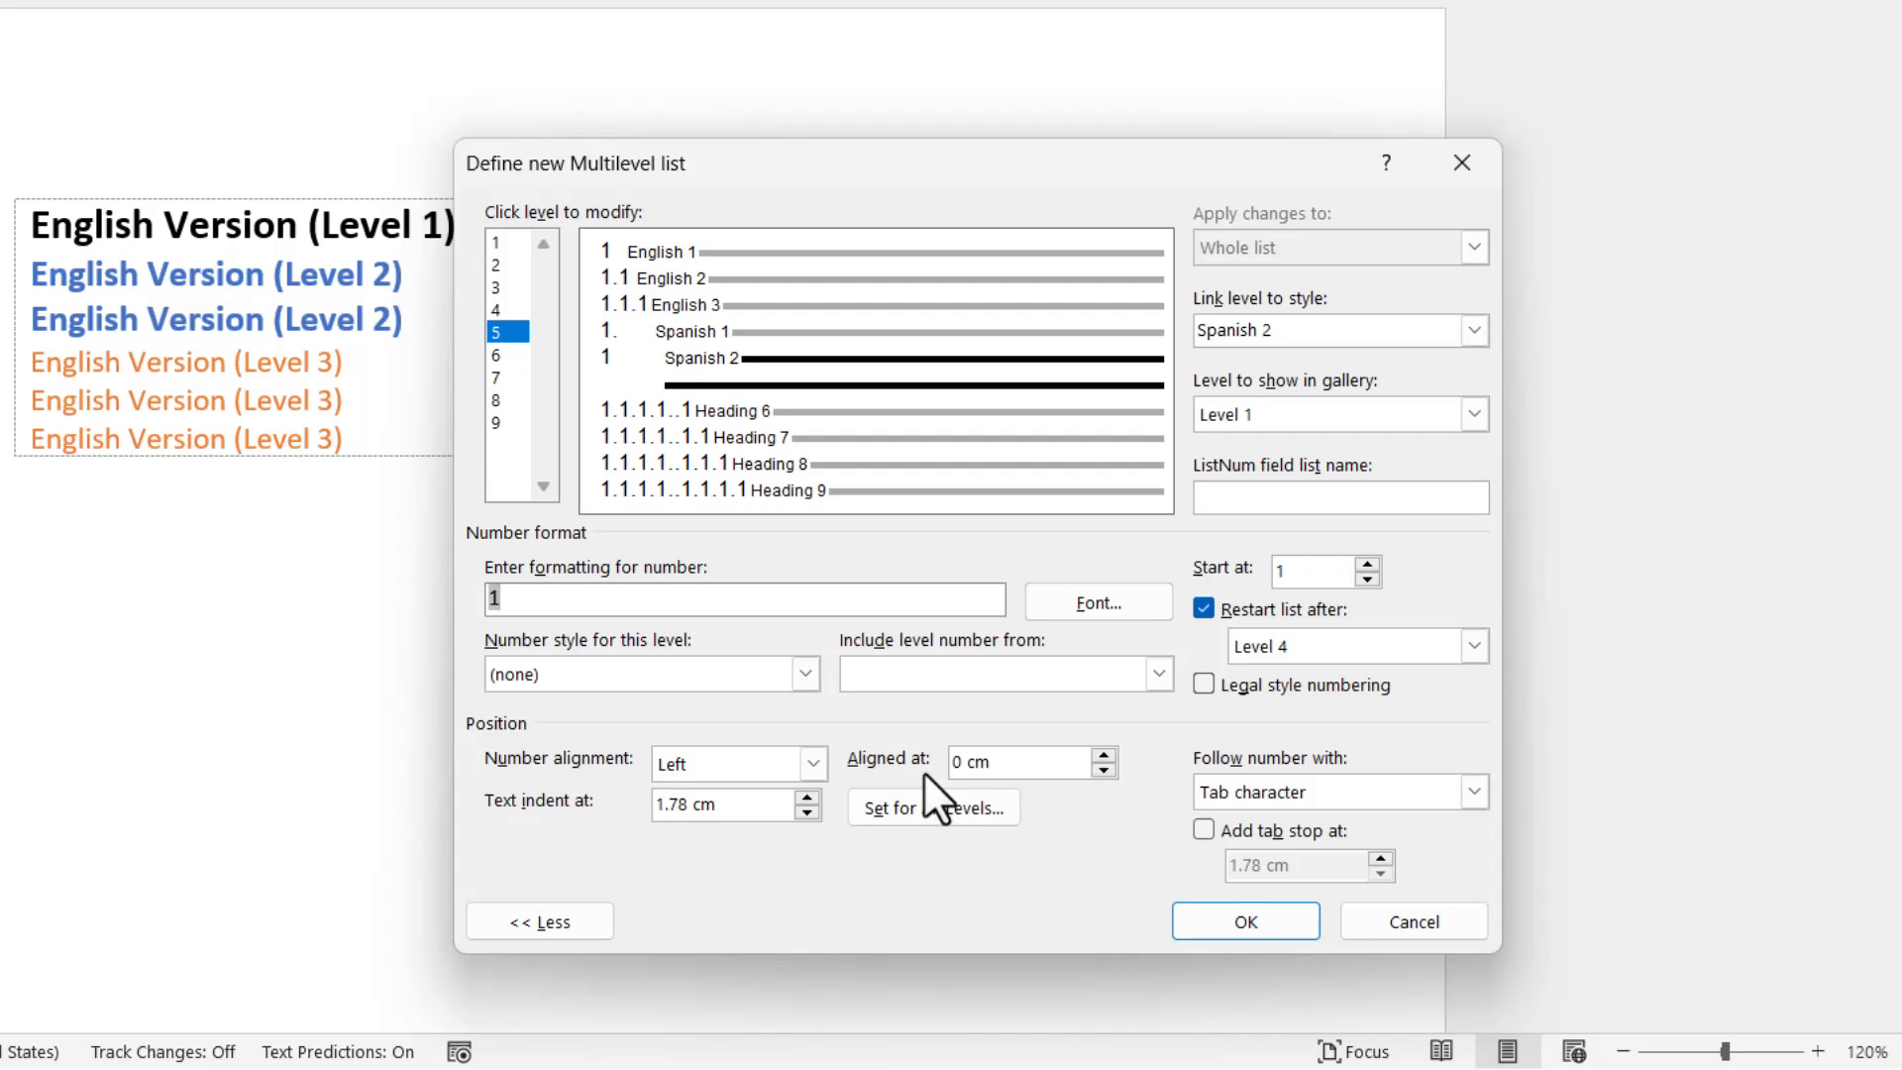
text(.)
click(768, 673)
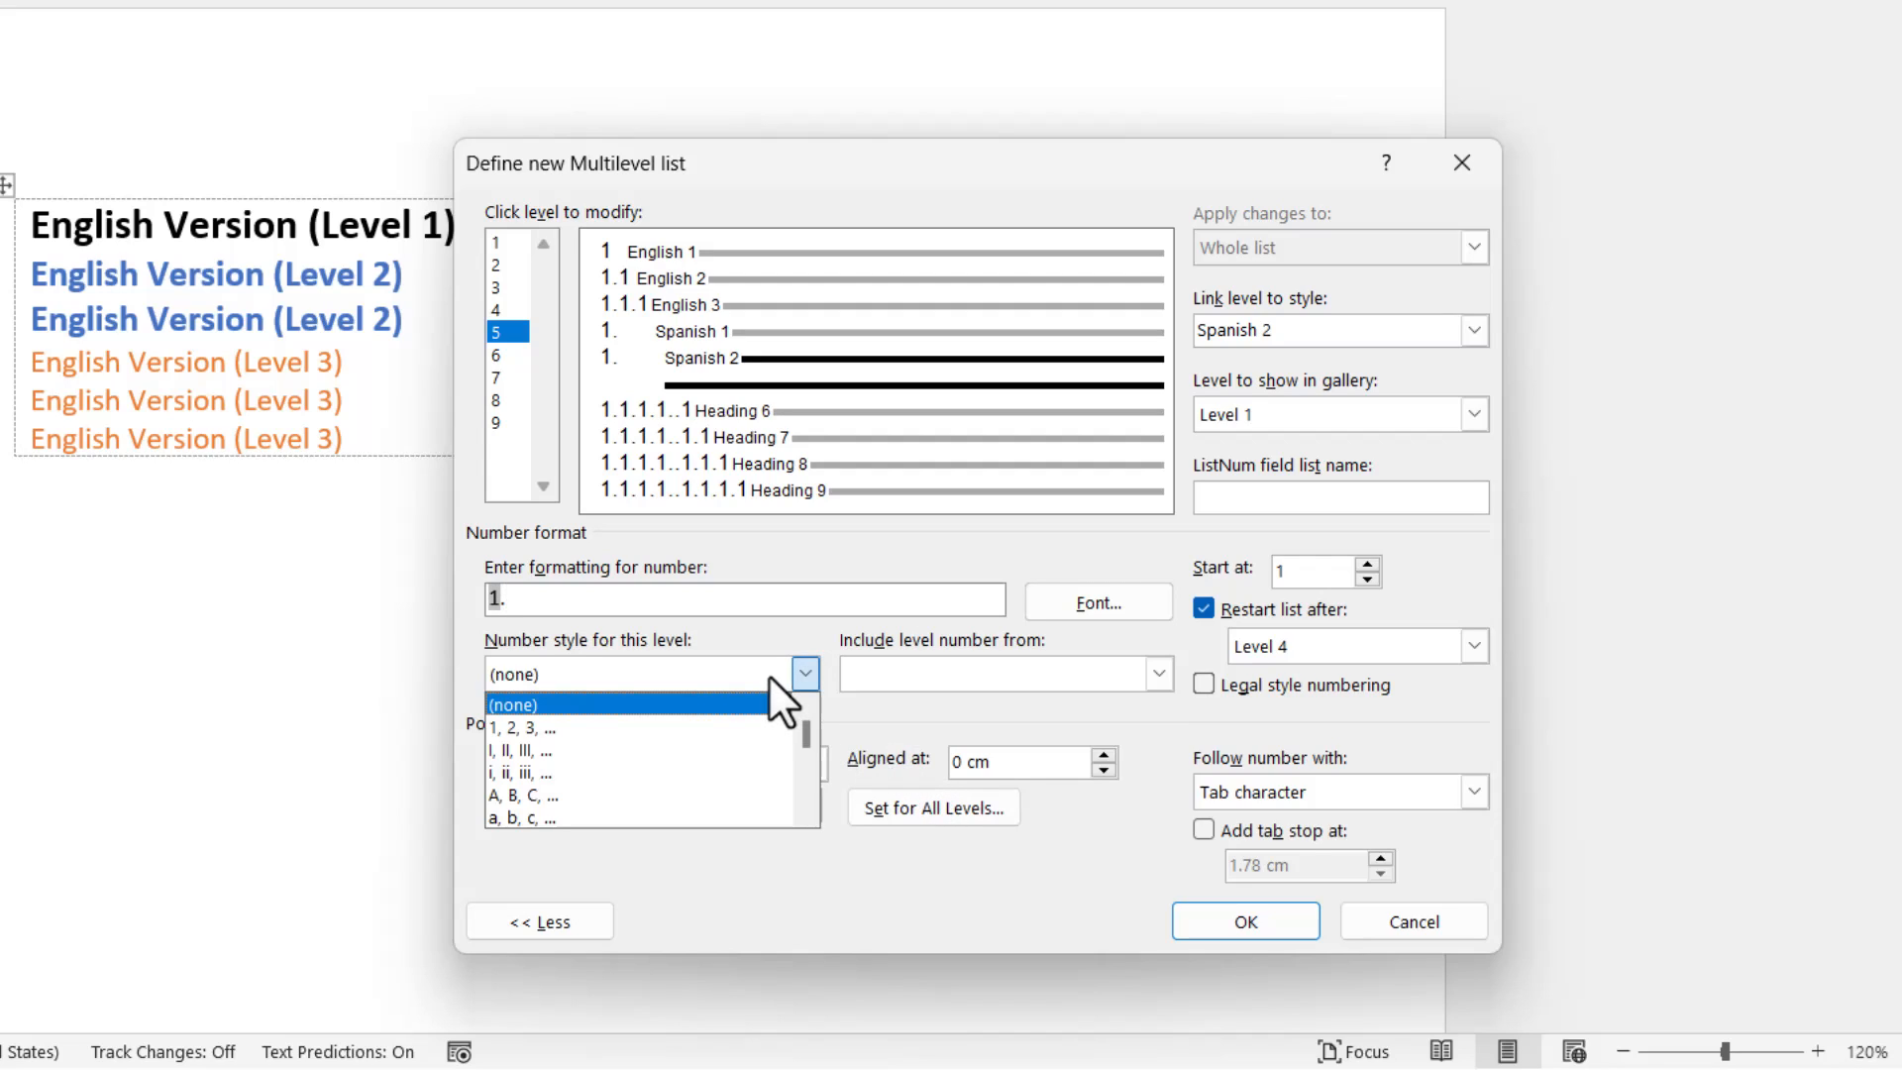
click(717, 723)
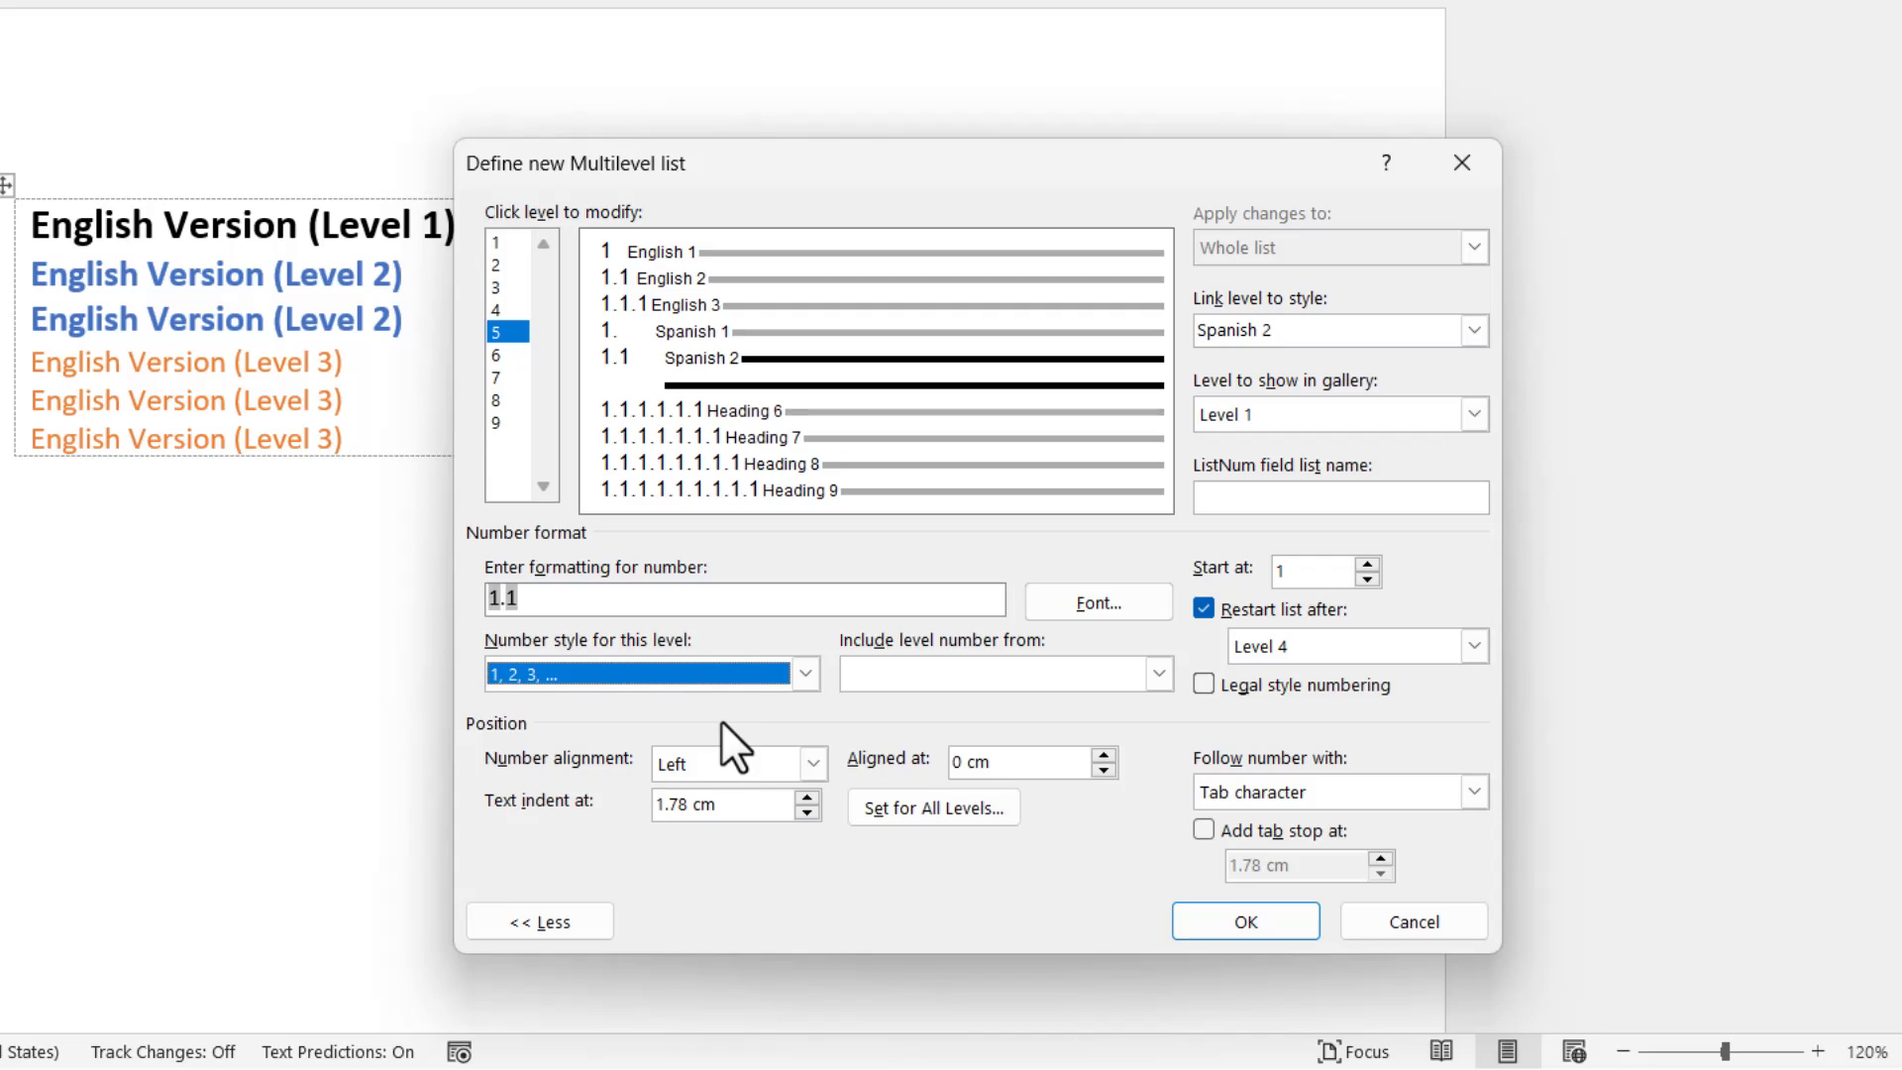
Link level 6 of the multilevel list to the Spanish 3 style.
click(507, 353)
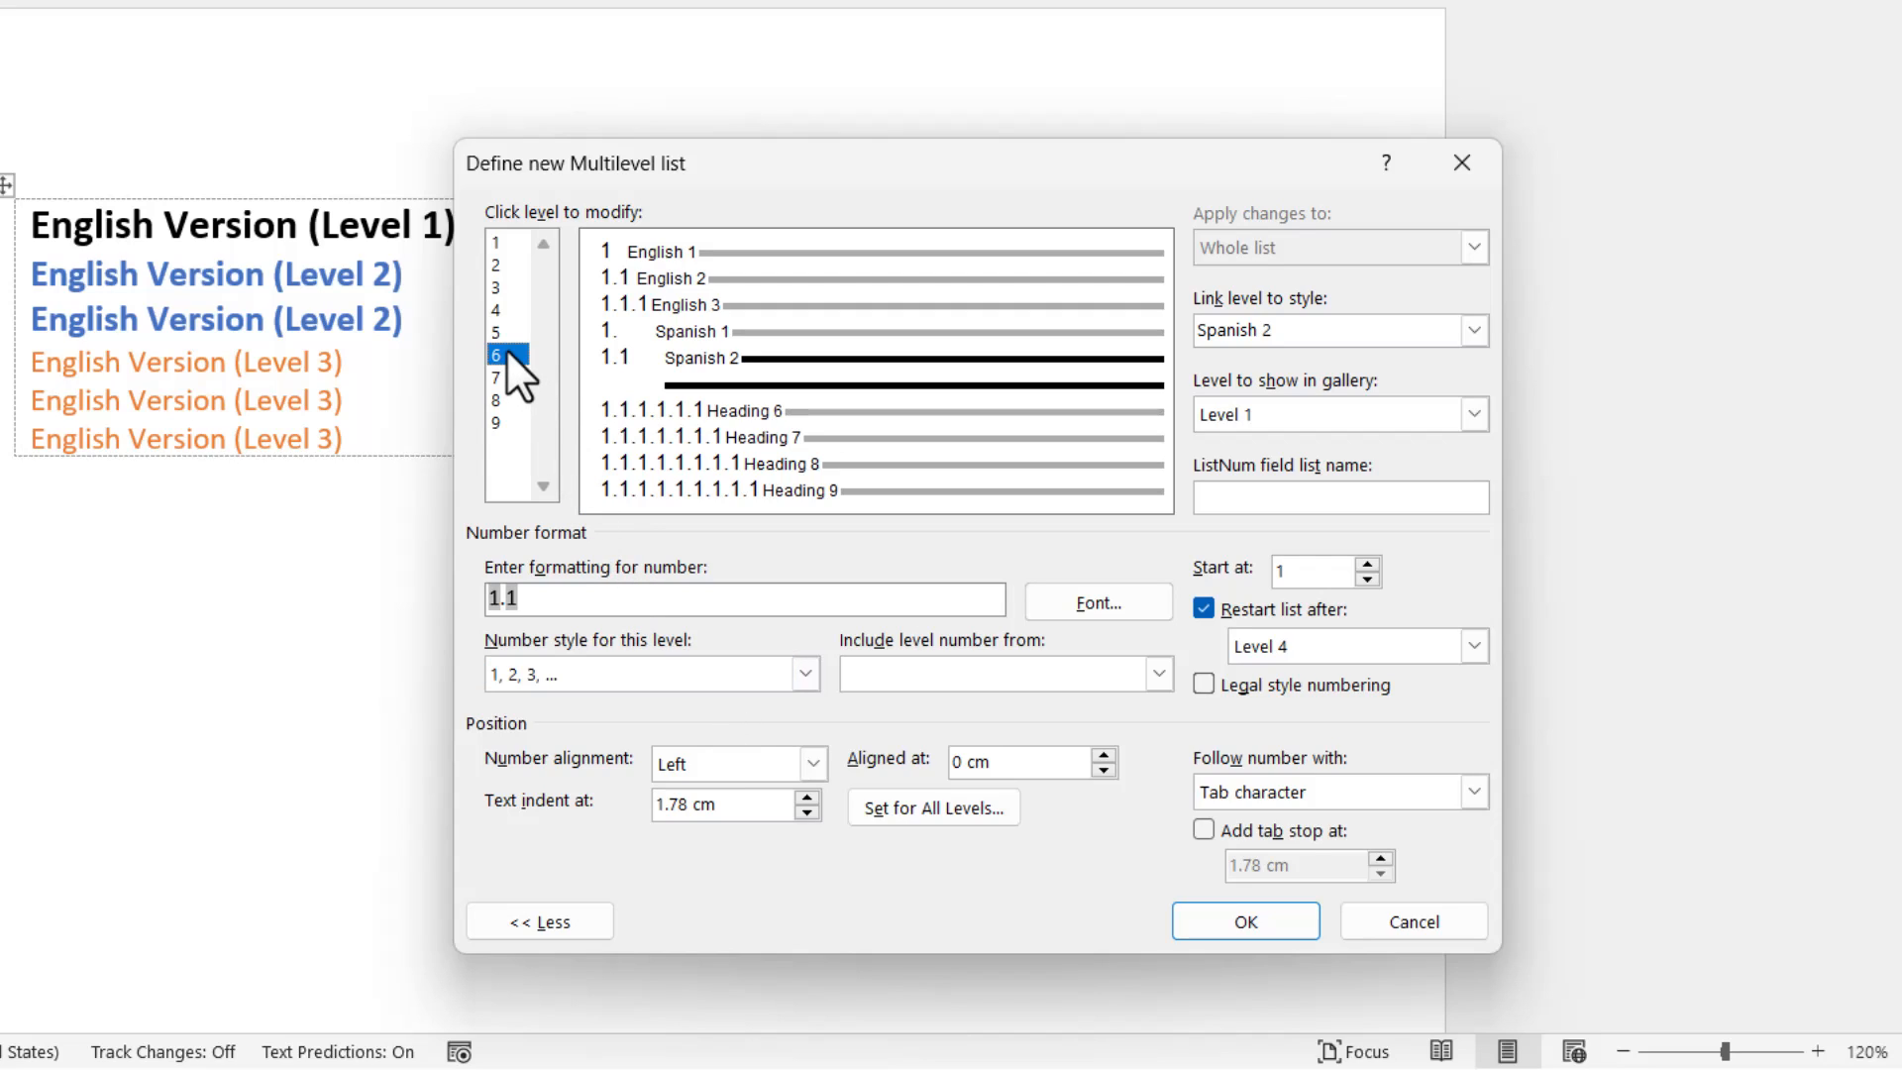
click(1473, 331)
scroll(1406, 382, up, 3)
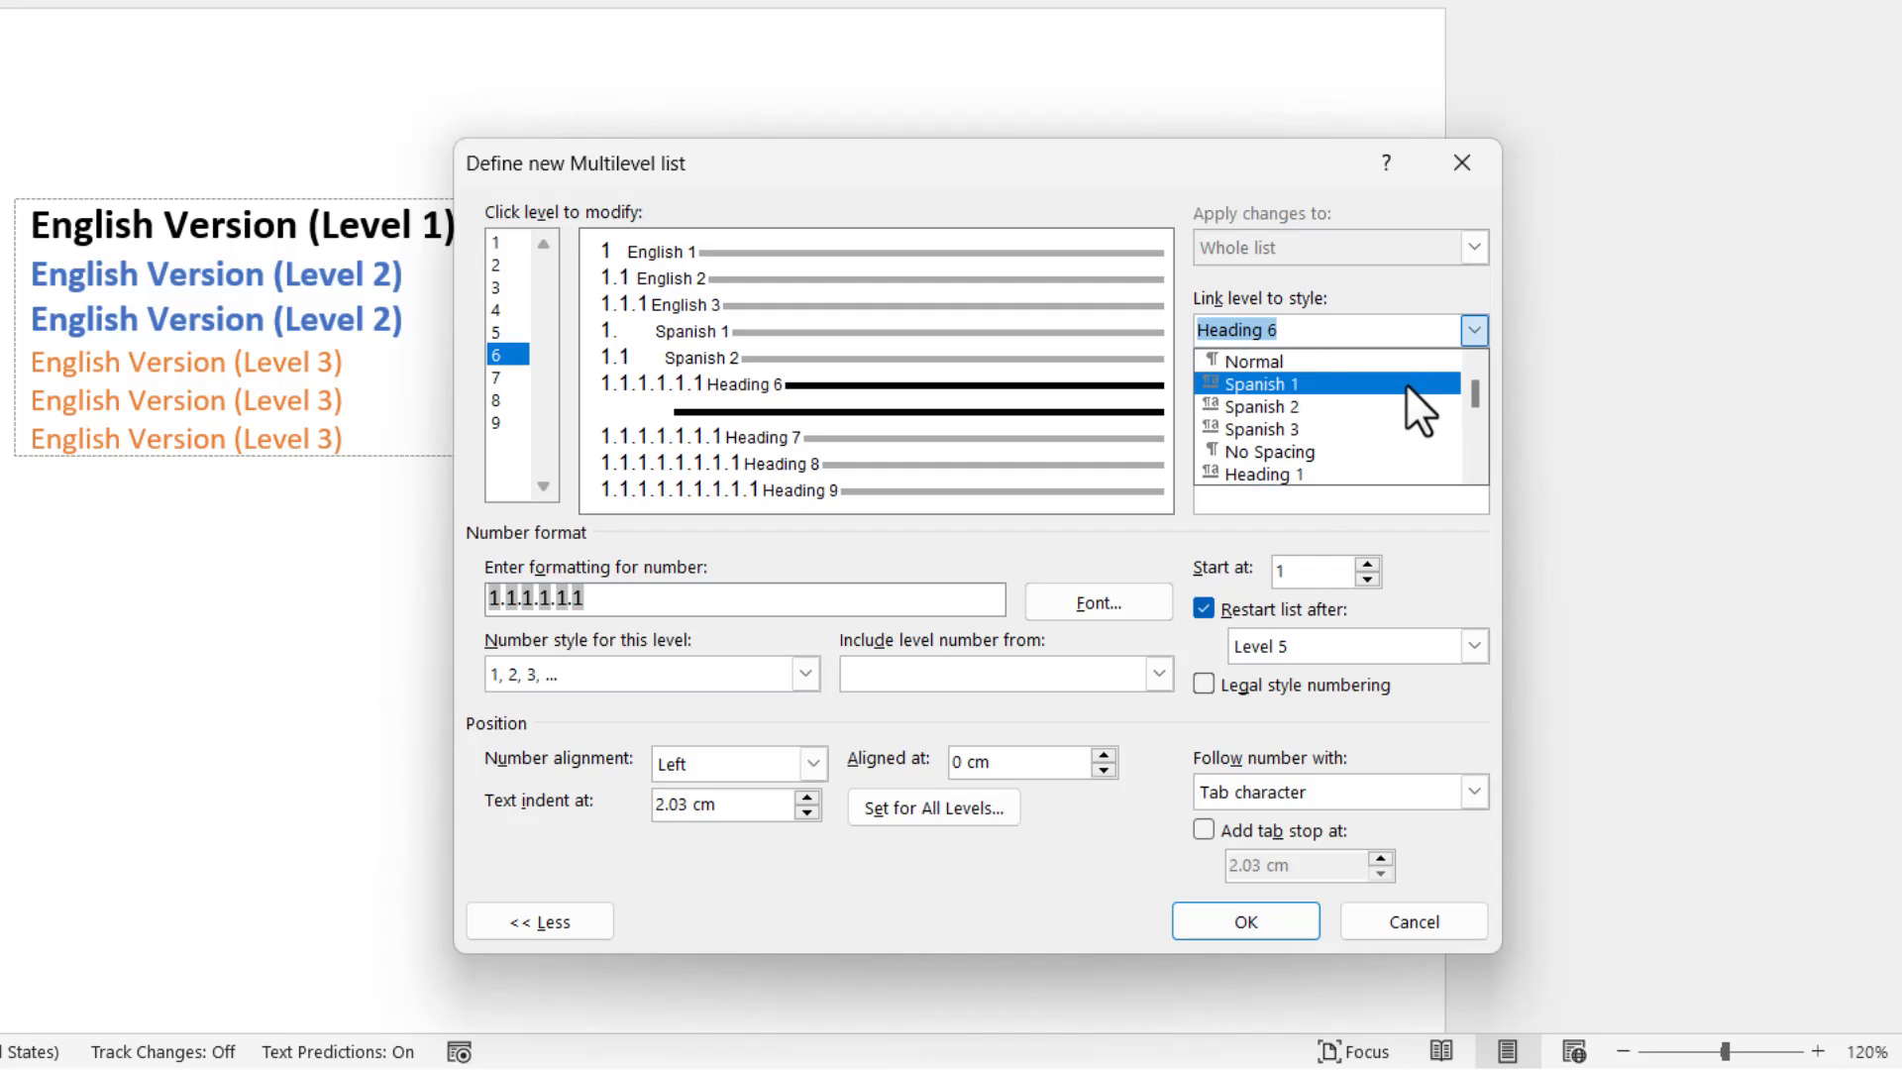
click(1369, 429)
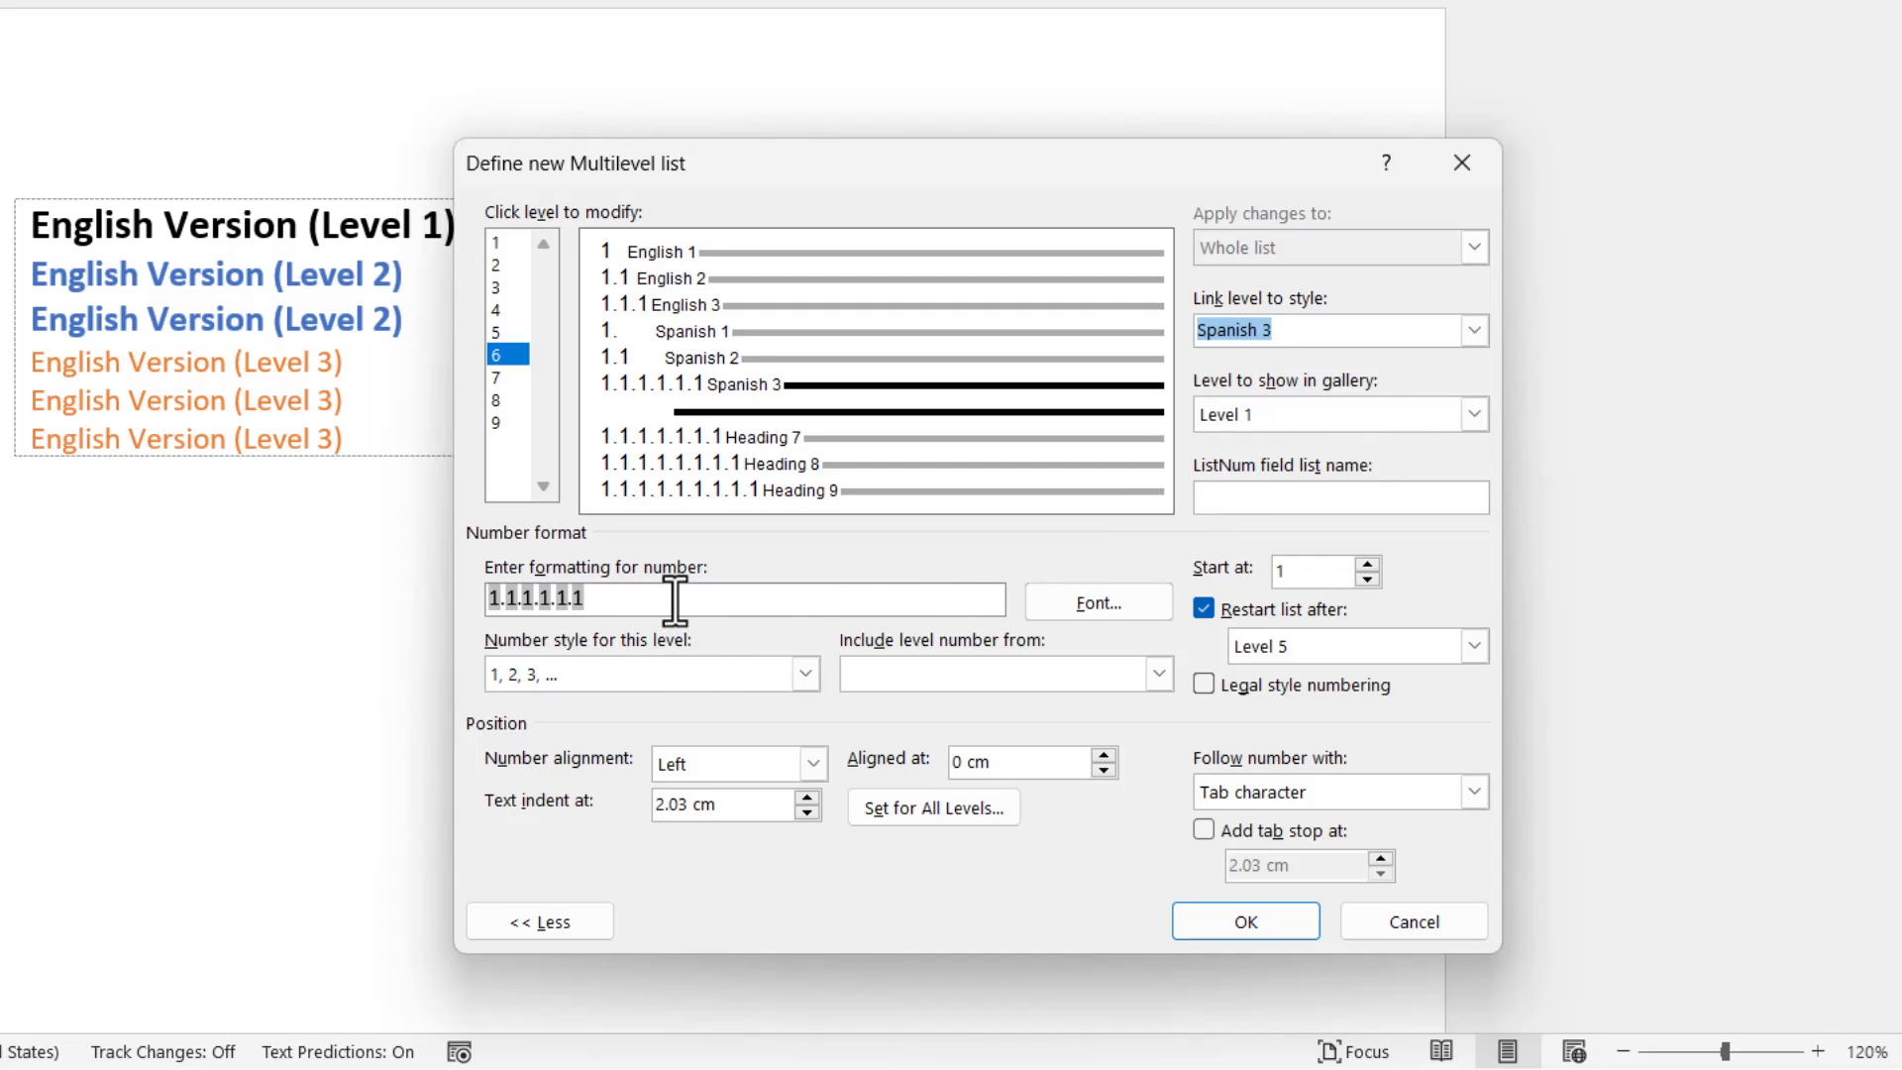
Rebuild level 6's number format from the Level 4 number, Level 5 number and its own 1, 2, 3, ... number, separated by periods.
click(506, 599)
drag(505, 599, 464, 600)
key(BackSpace)
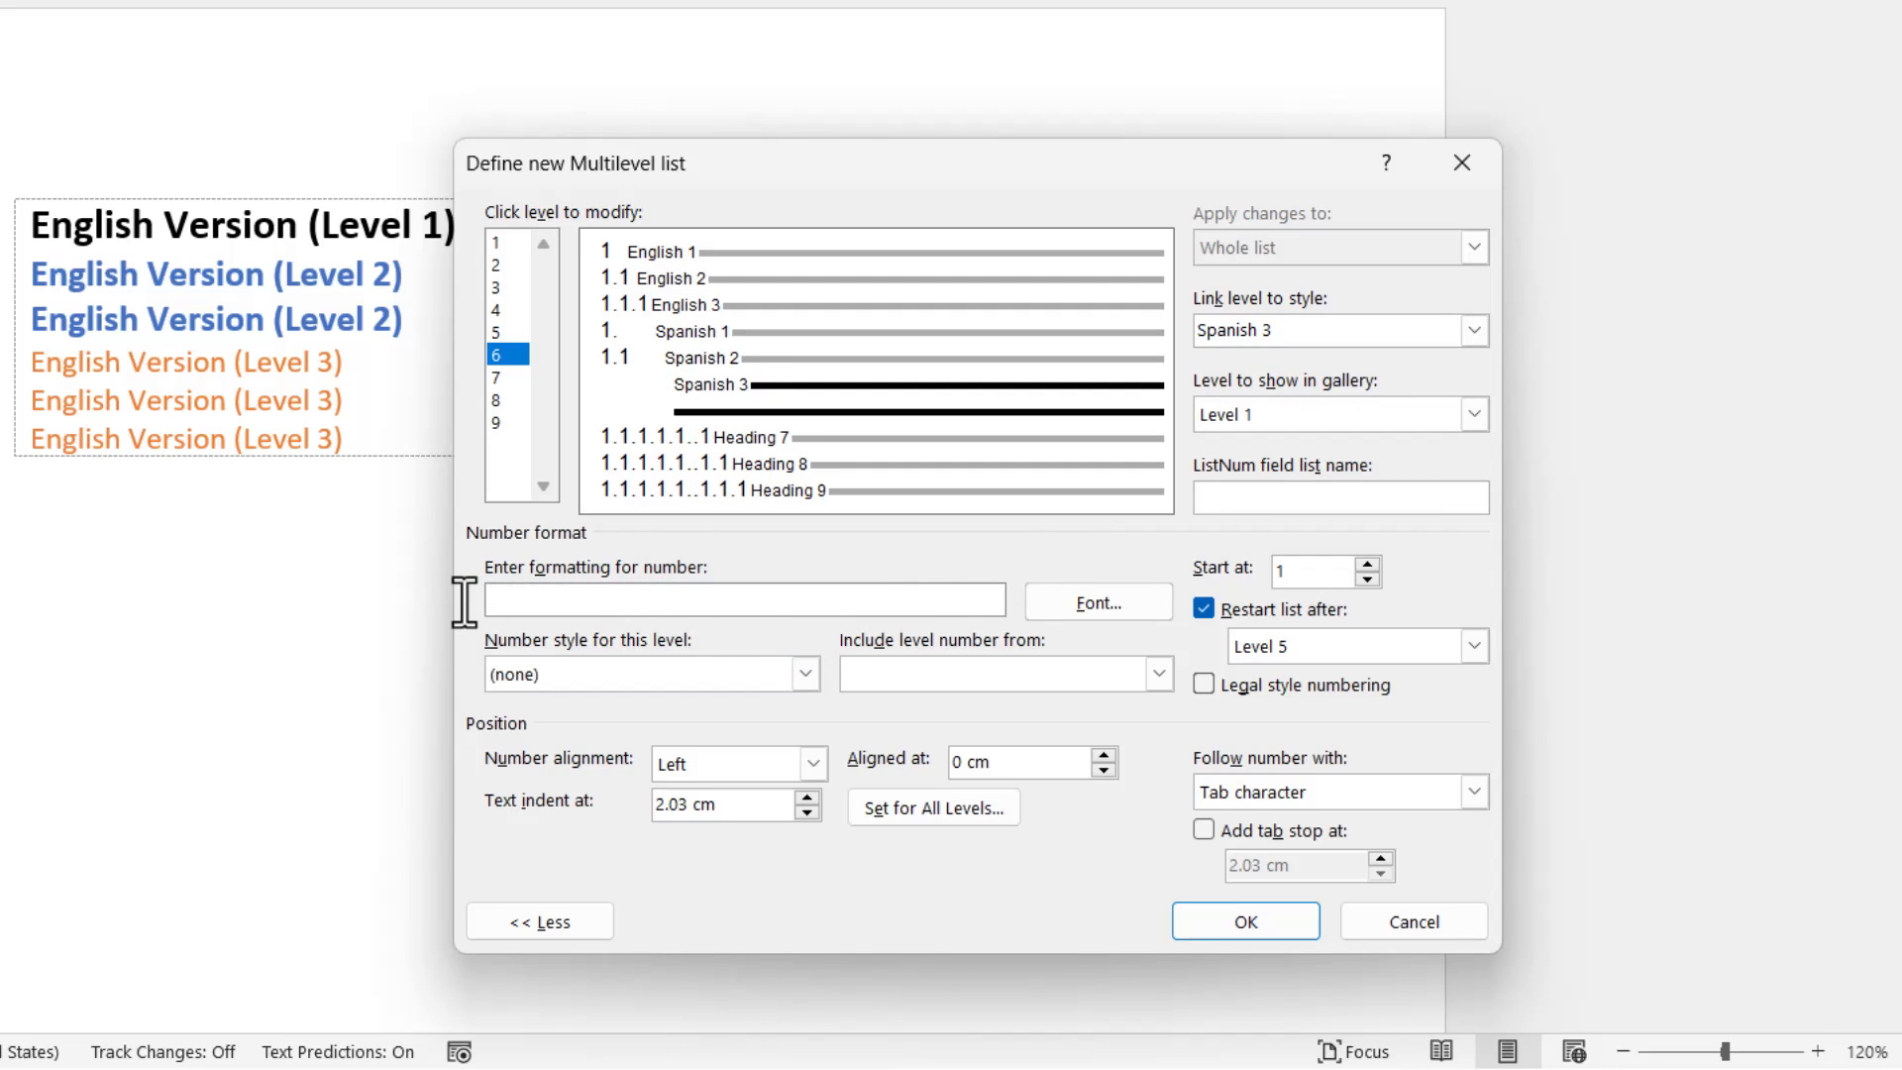
click(907, 682)
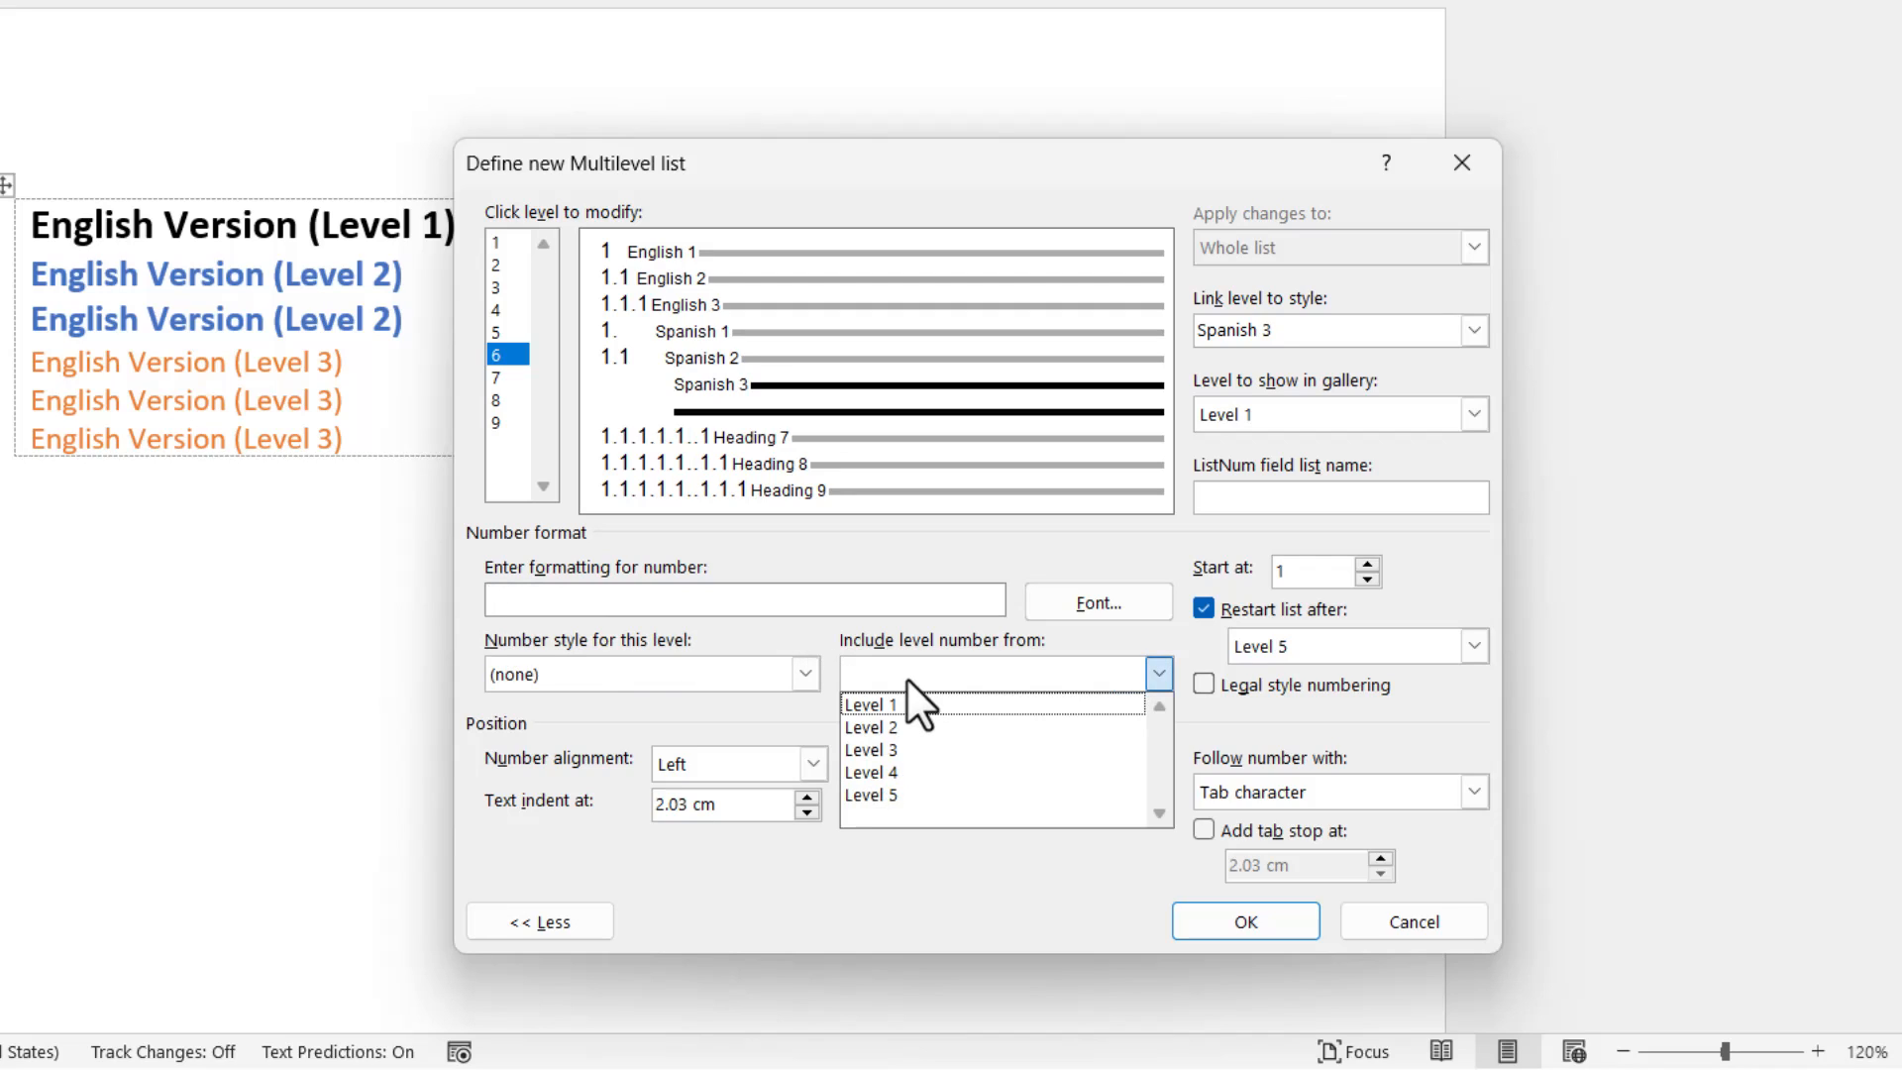
click(911, 769)
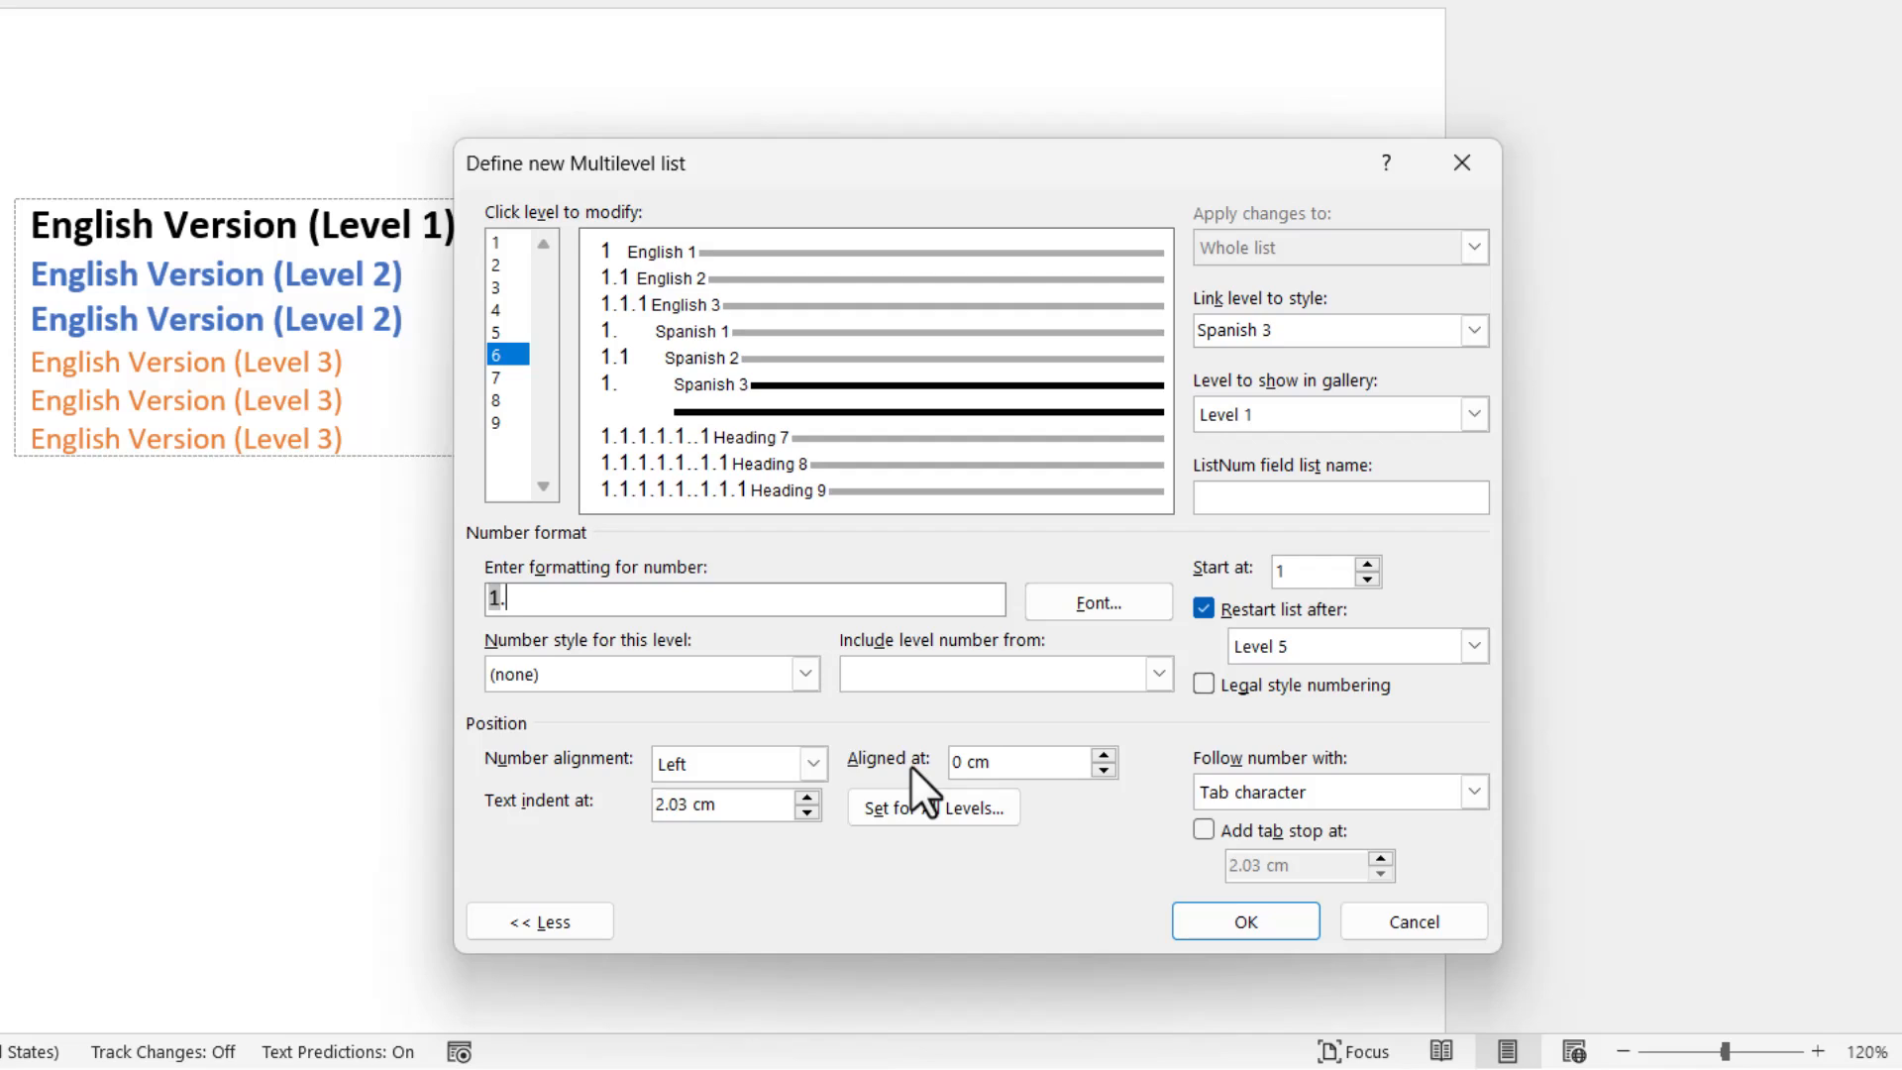
click(994, 673)
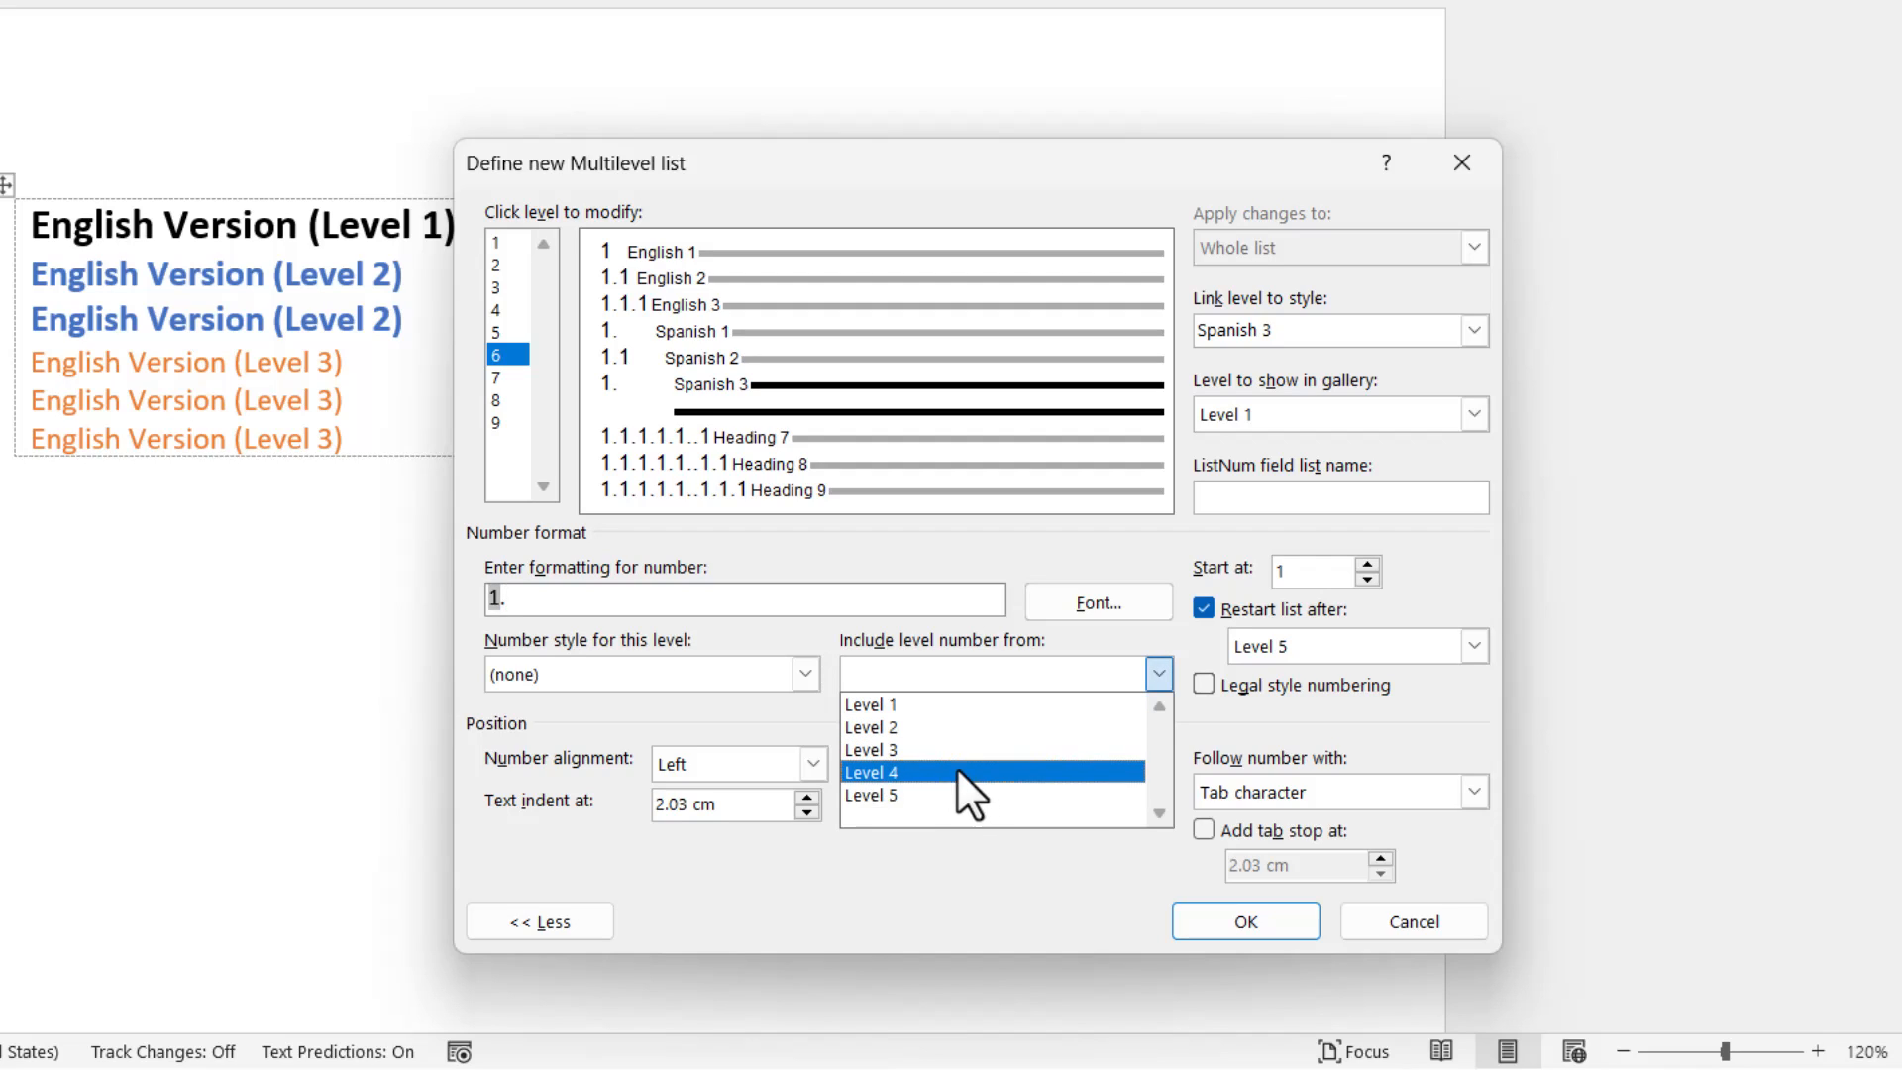
click(955, 792)
text(.)
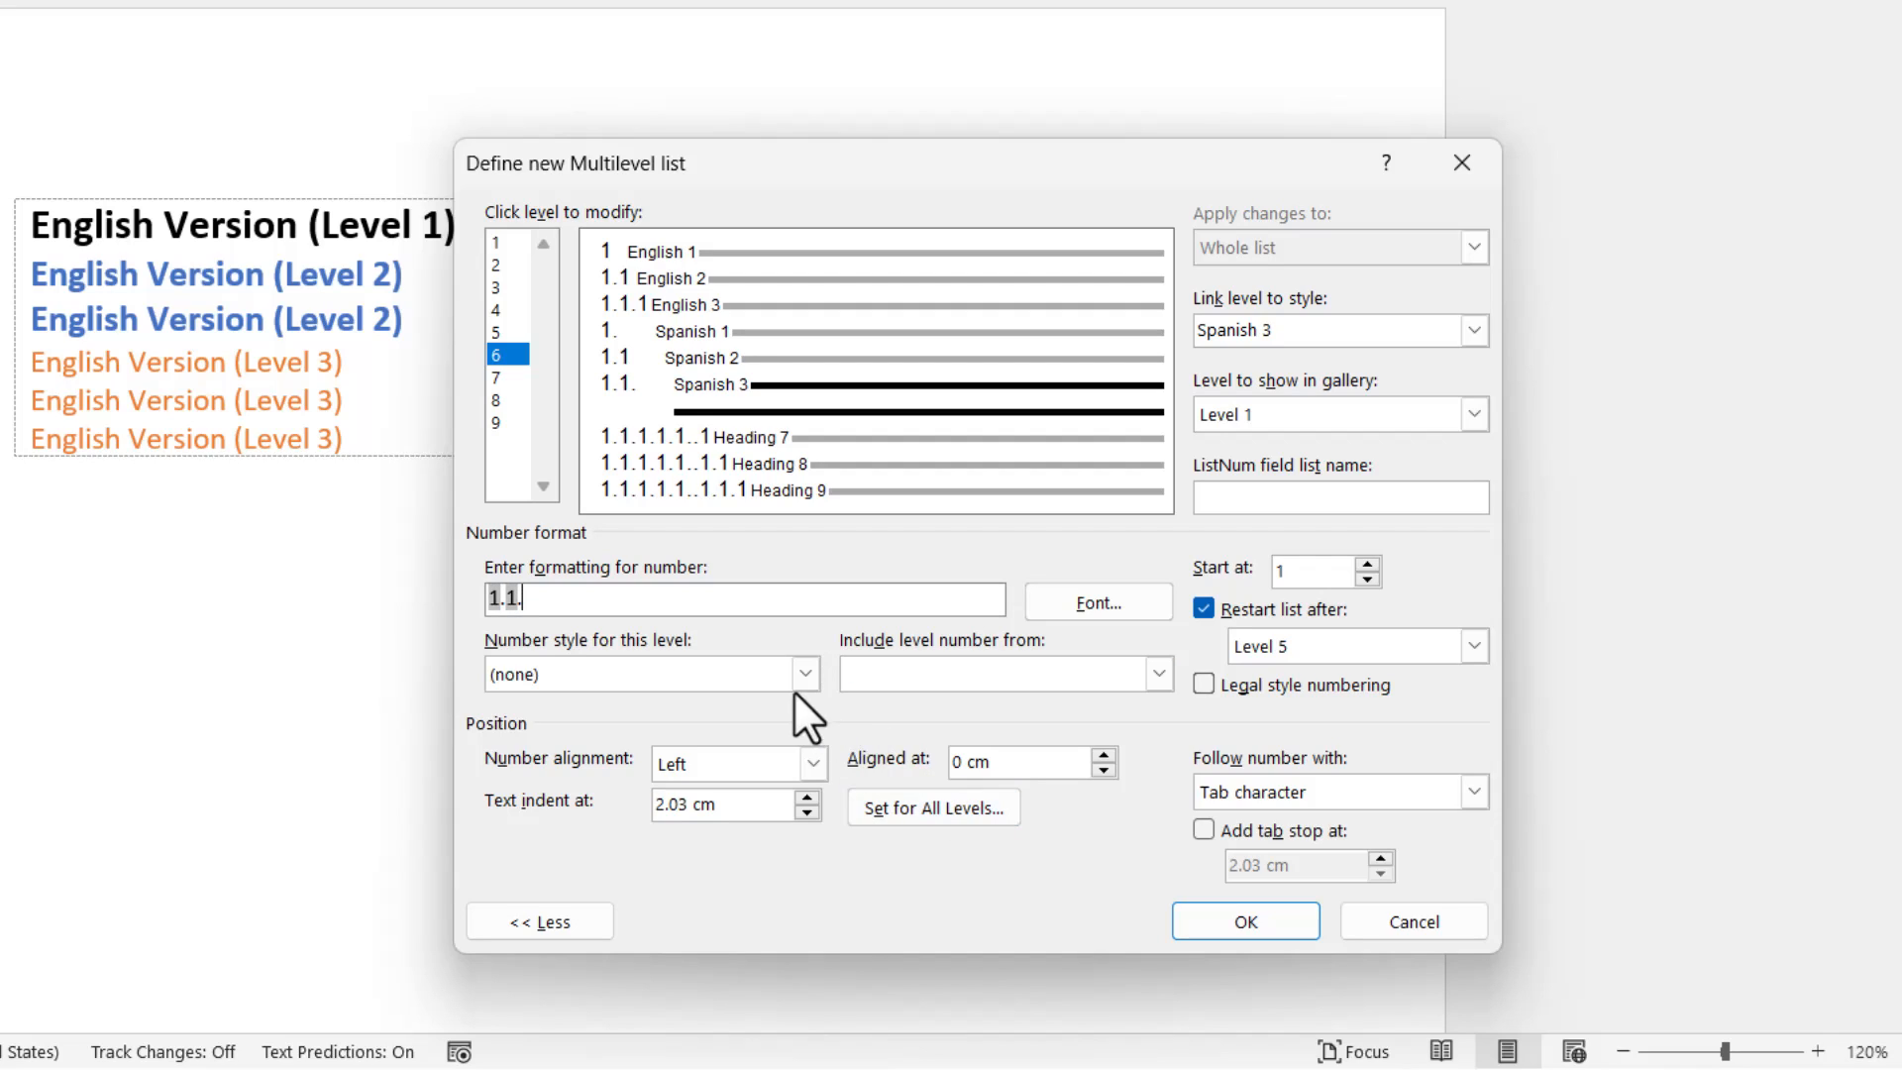
click(741, 683)
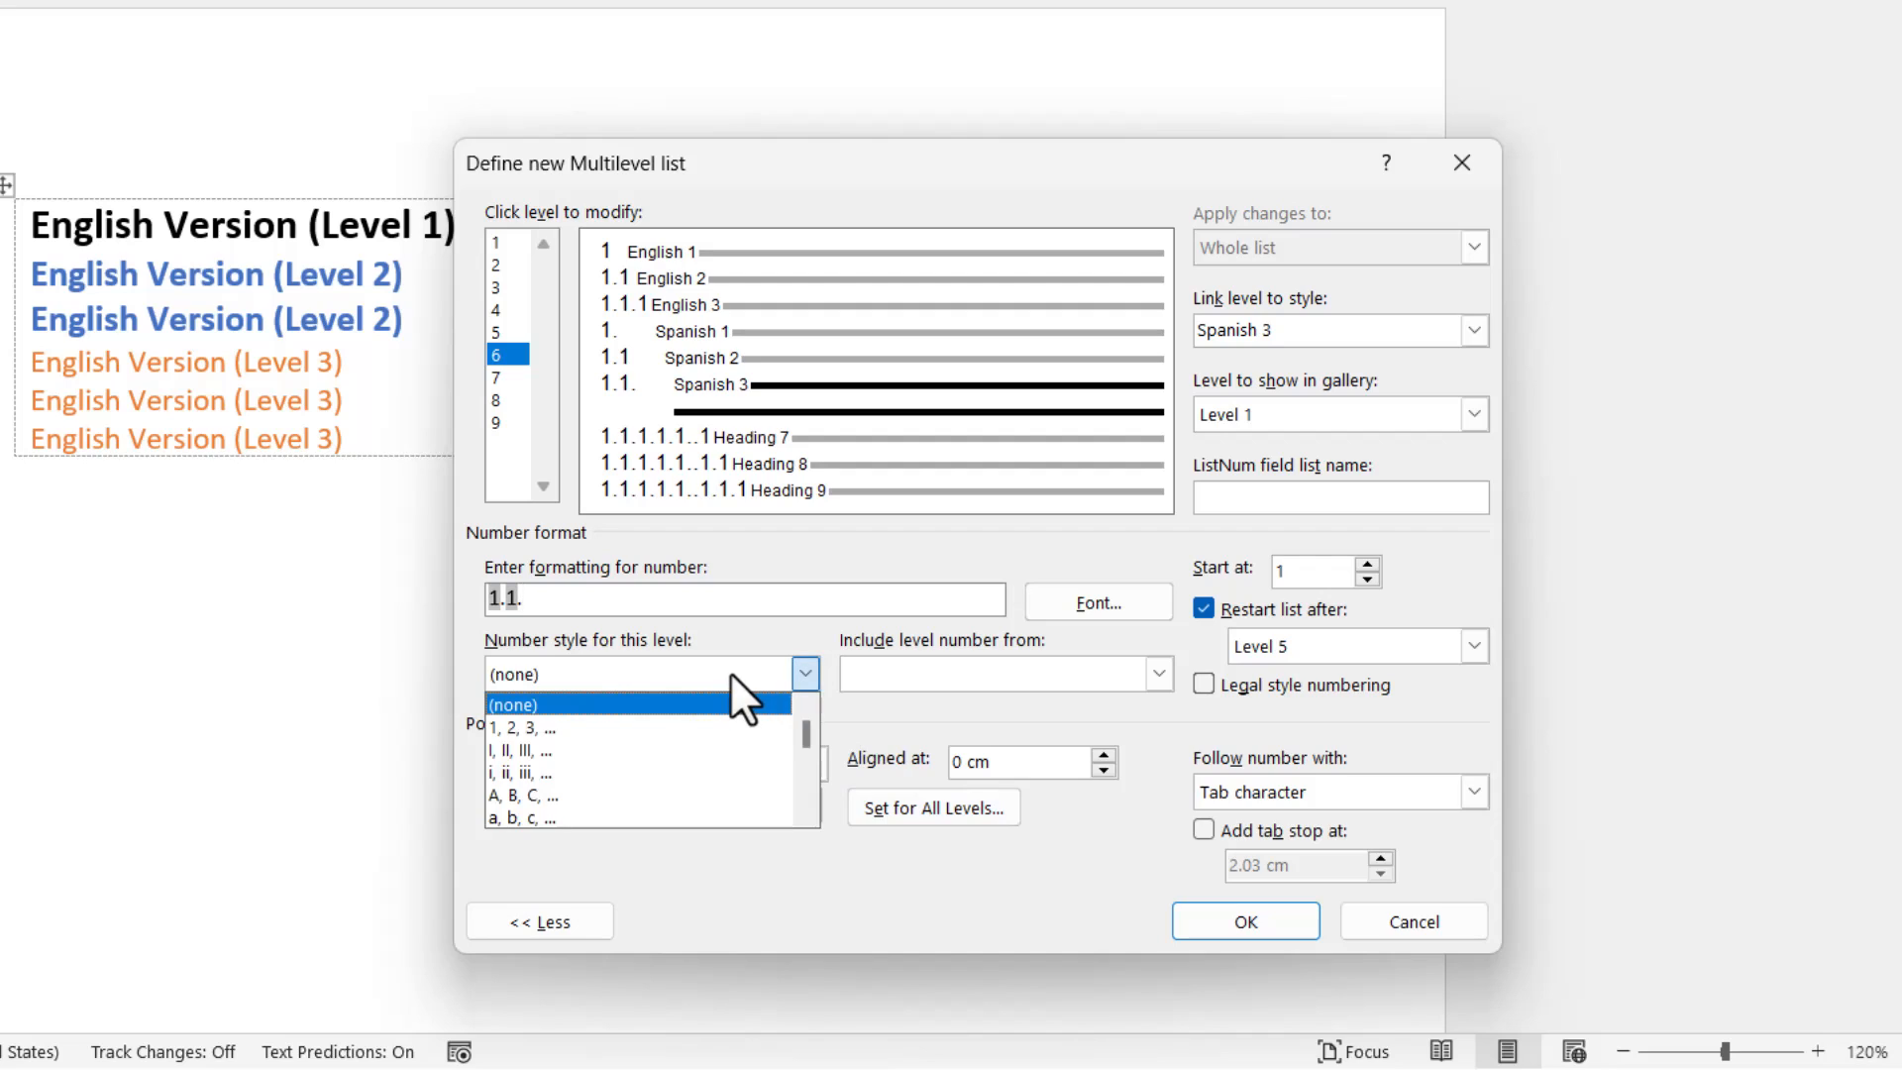
click(710, 723)
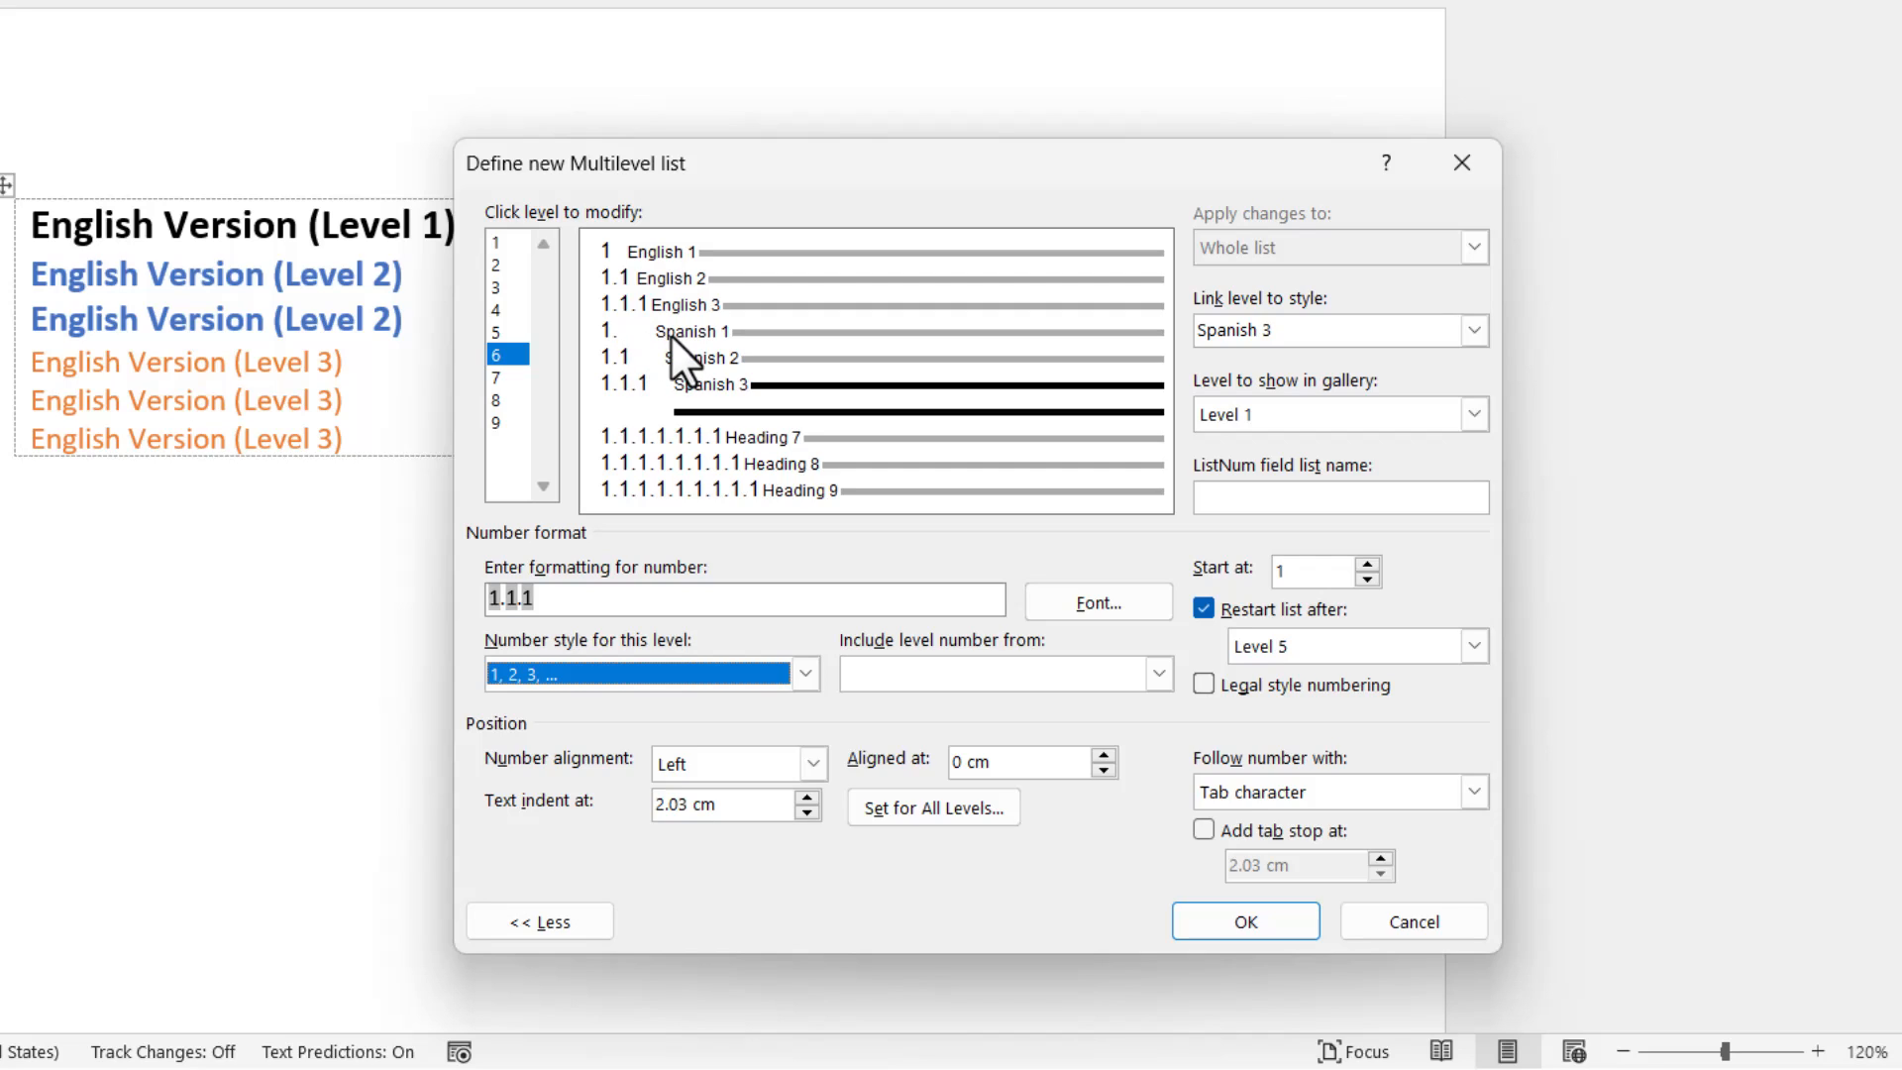
Set the text indent of levels 1, 2 and 3, the English levels, to 2 cm each.
click(637, 241)
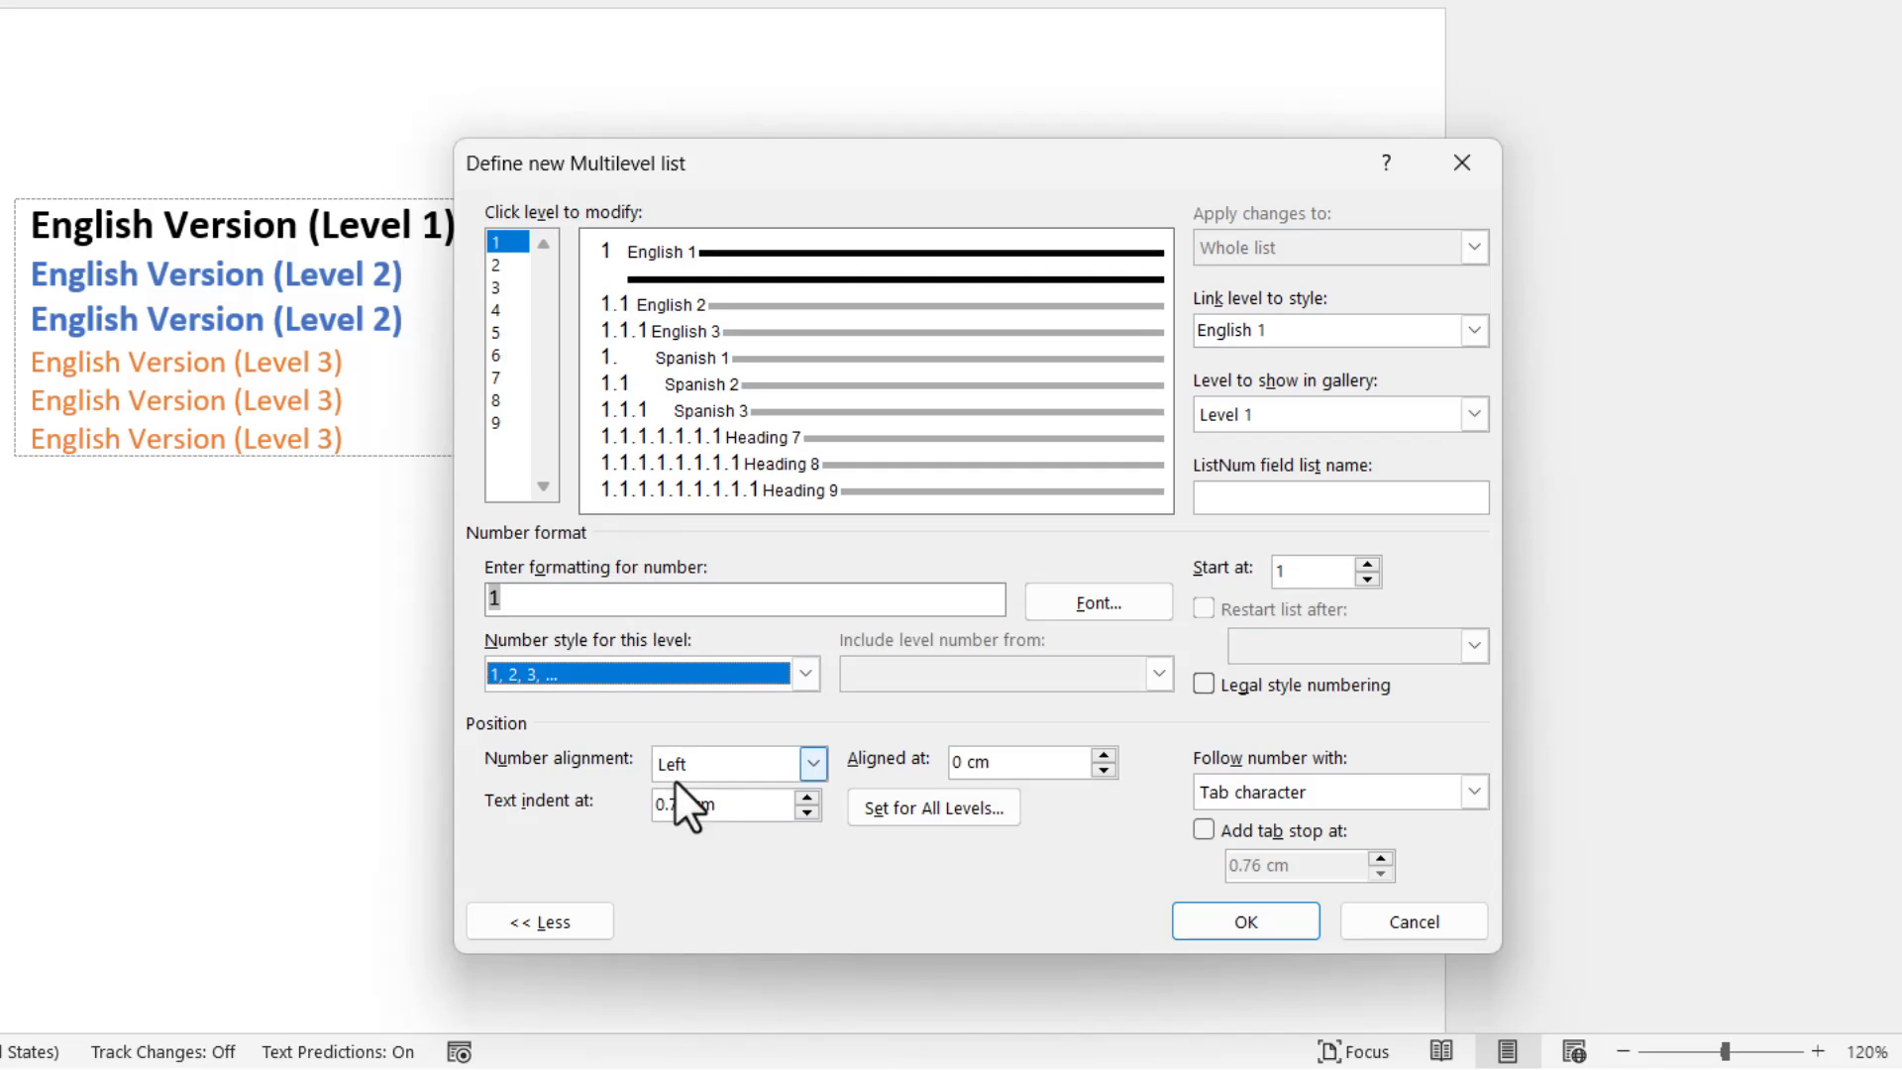
drag(637, 798, 704, 803)
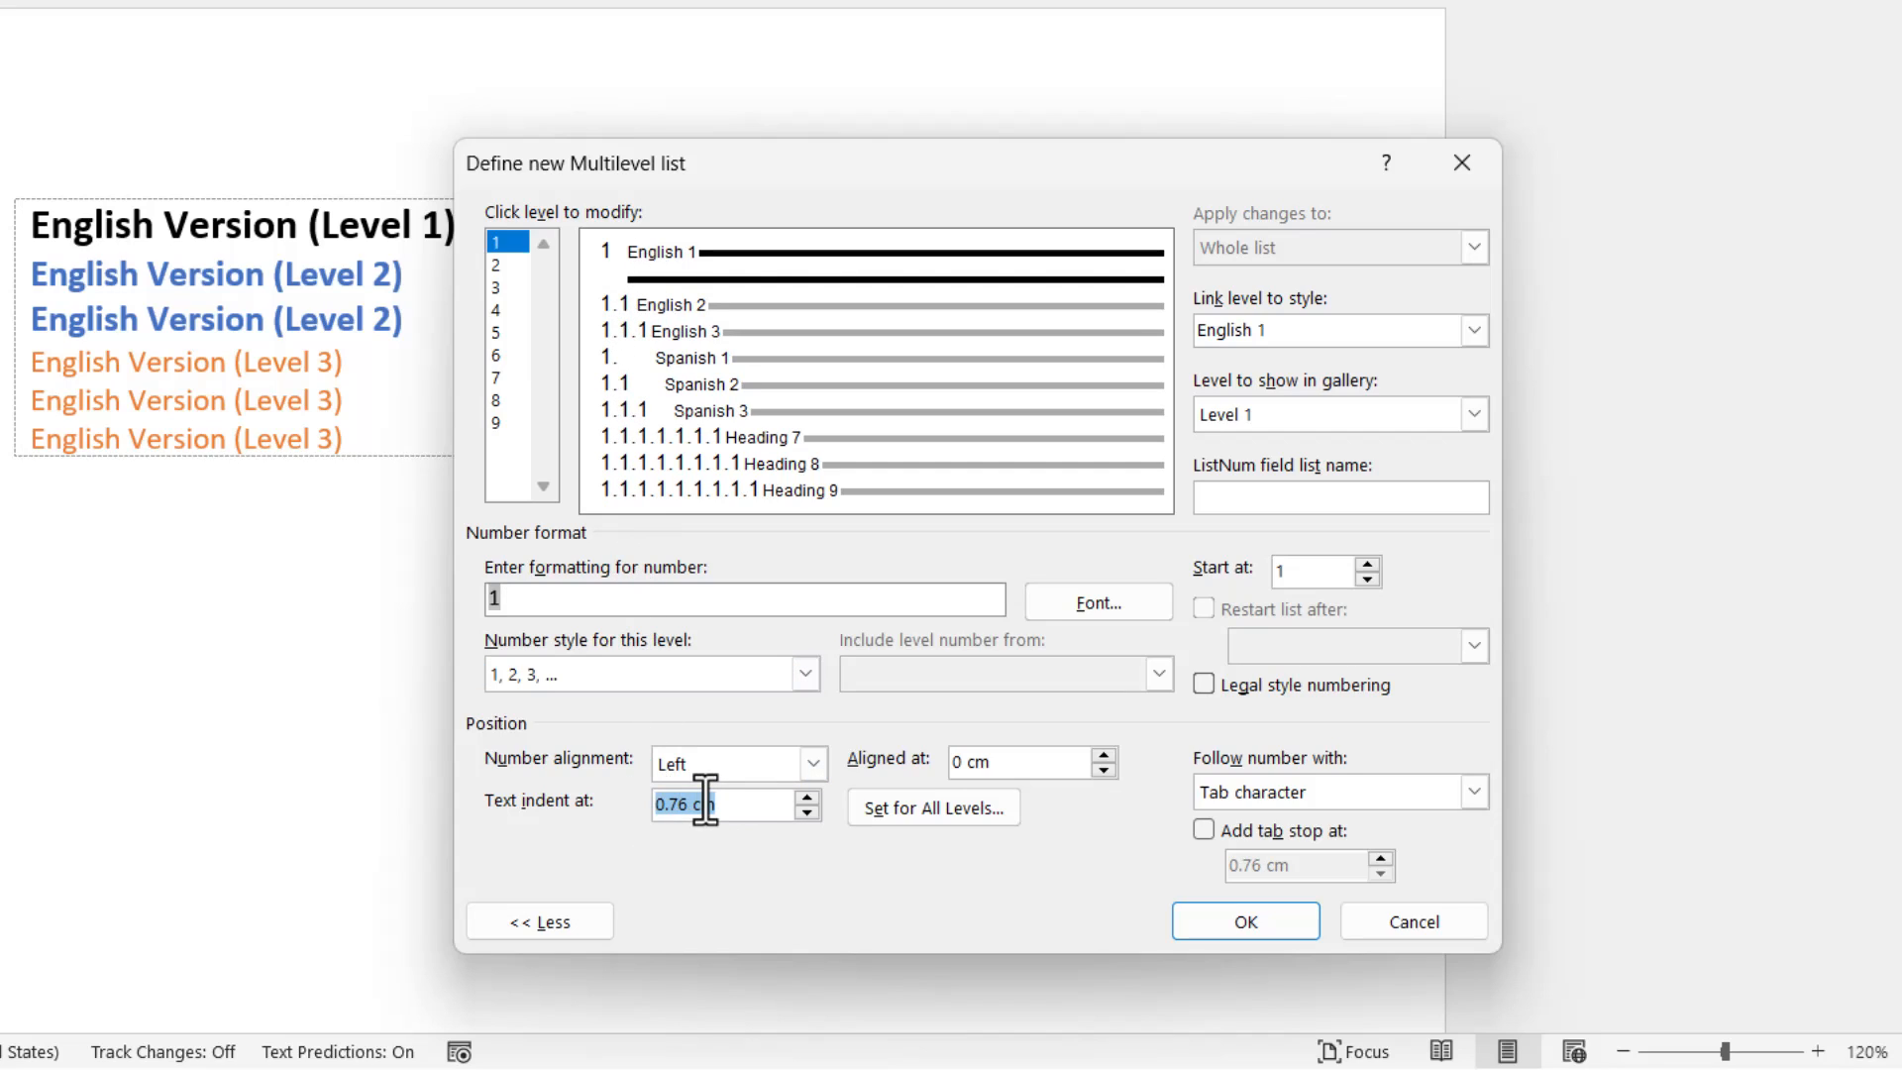
text(2cm)
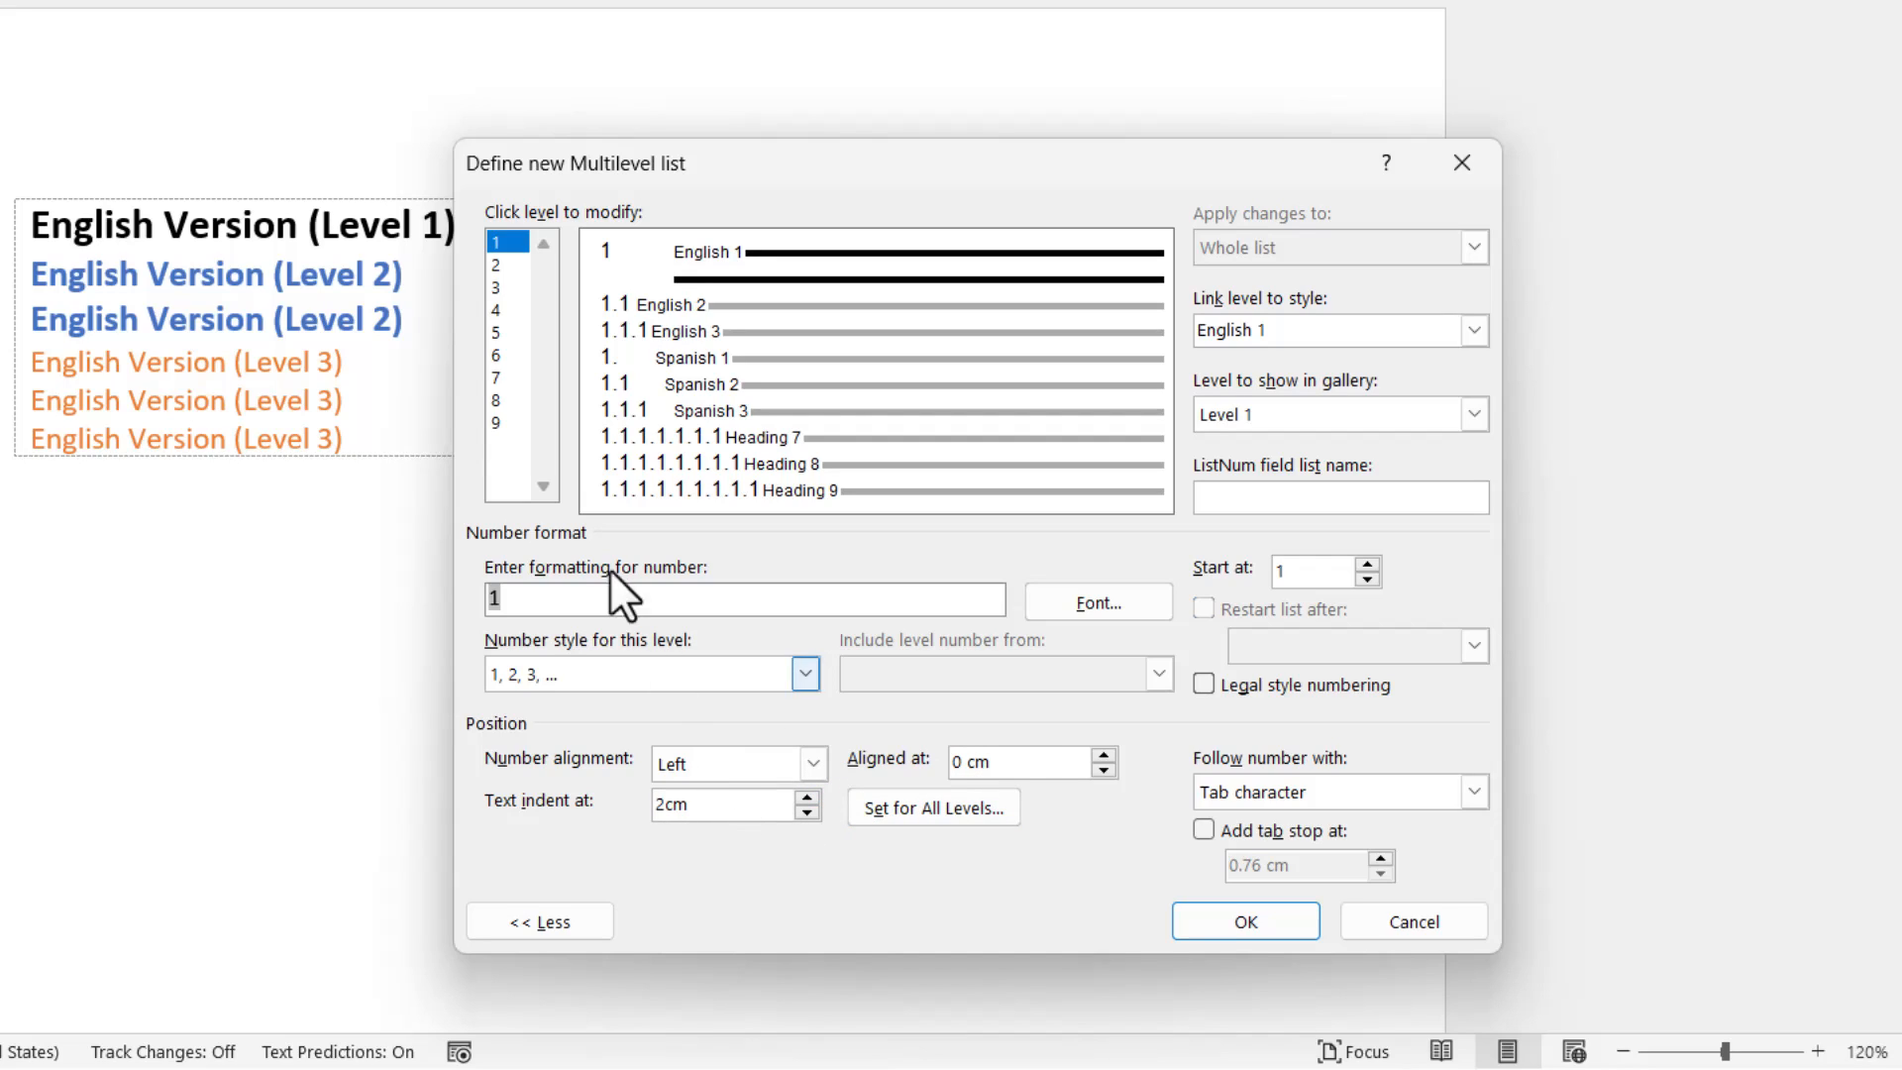
click(509, 263)
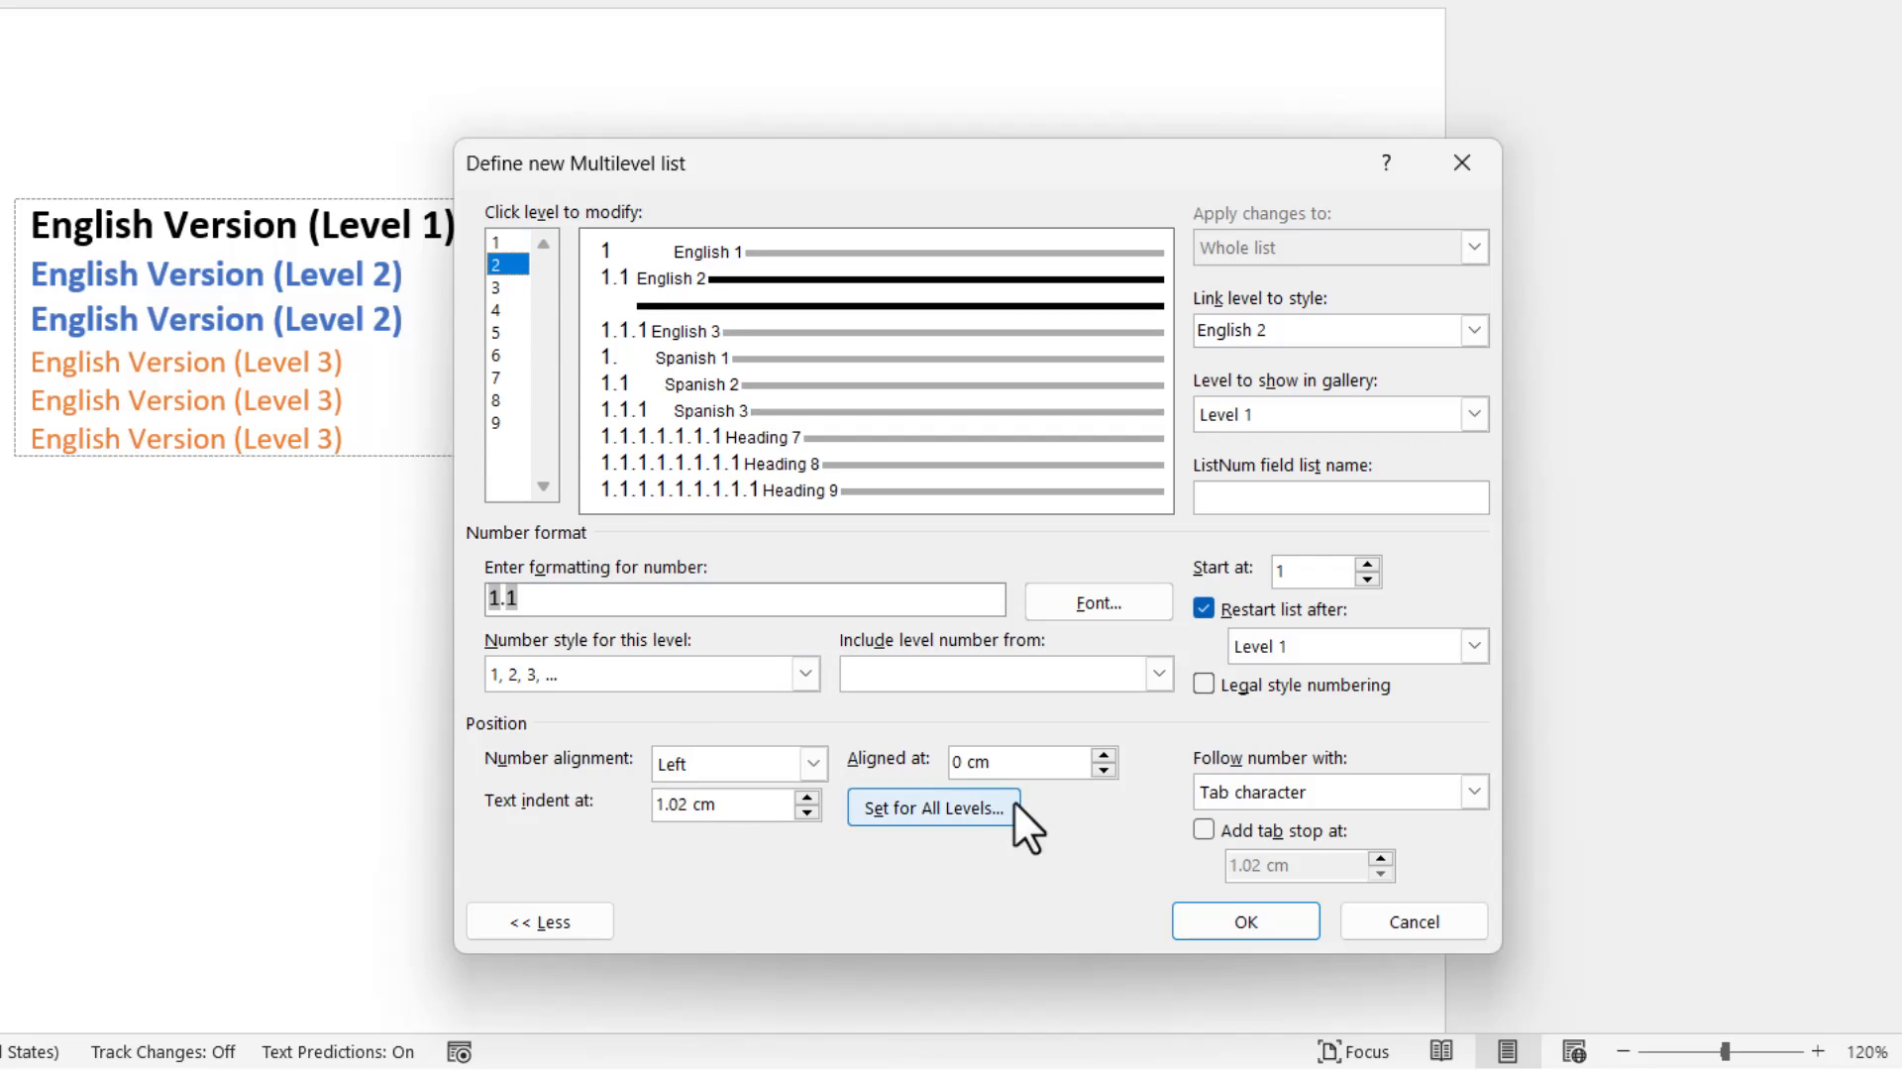
drag(710, 792, 622, 790)
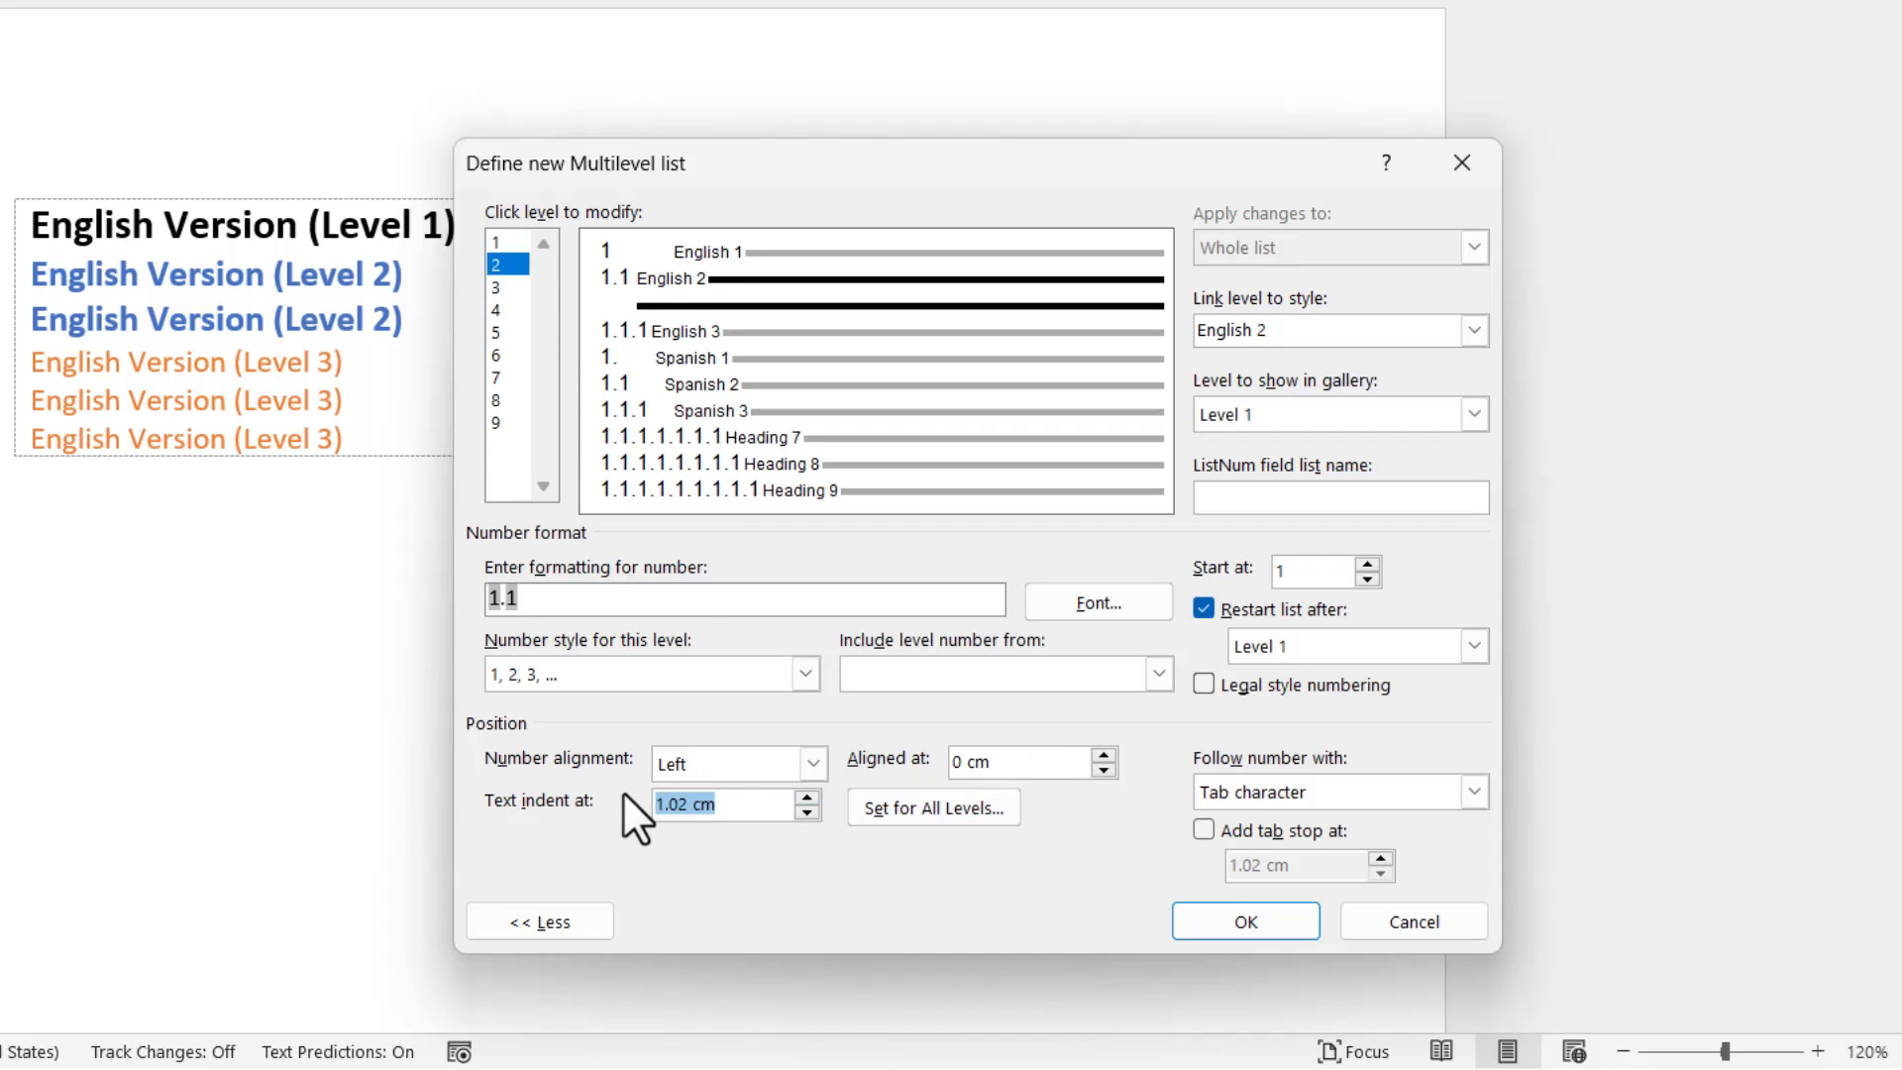
text(2cm)
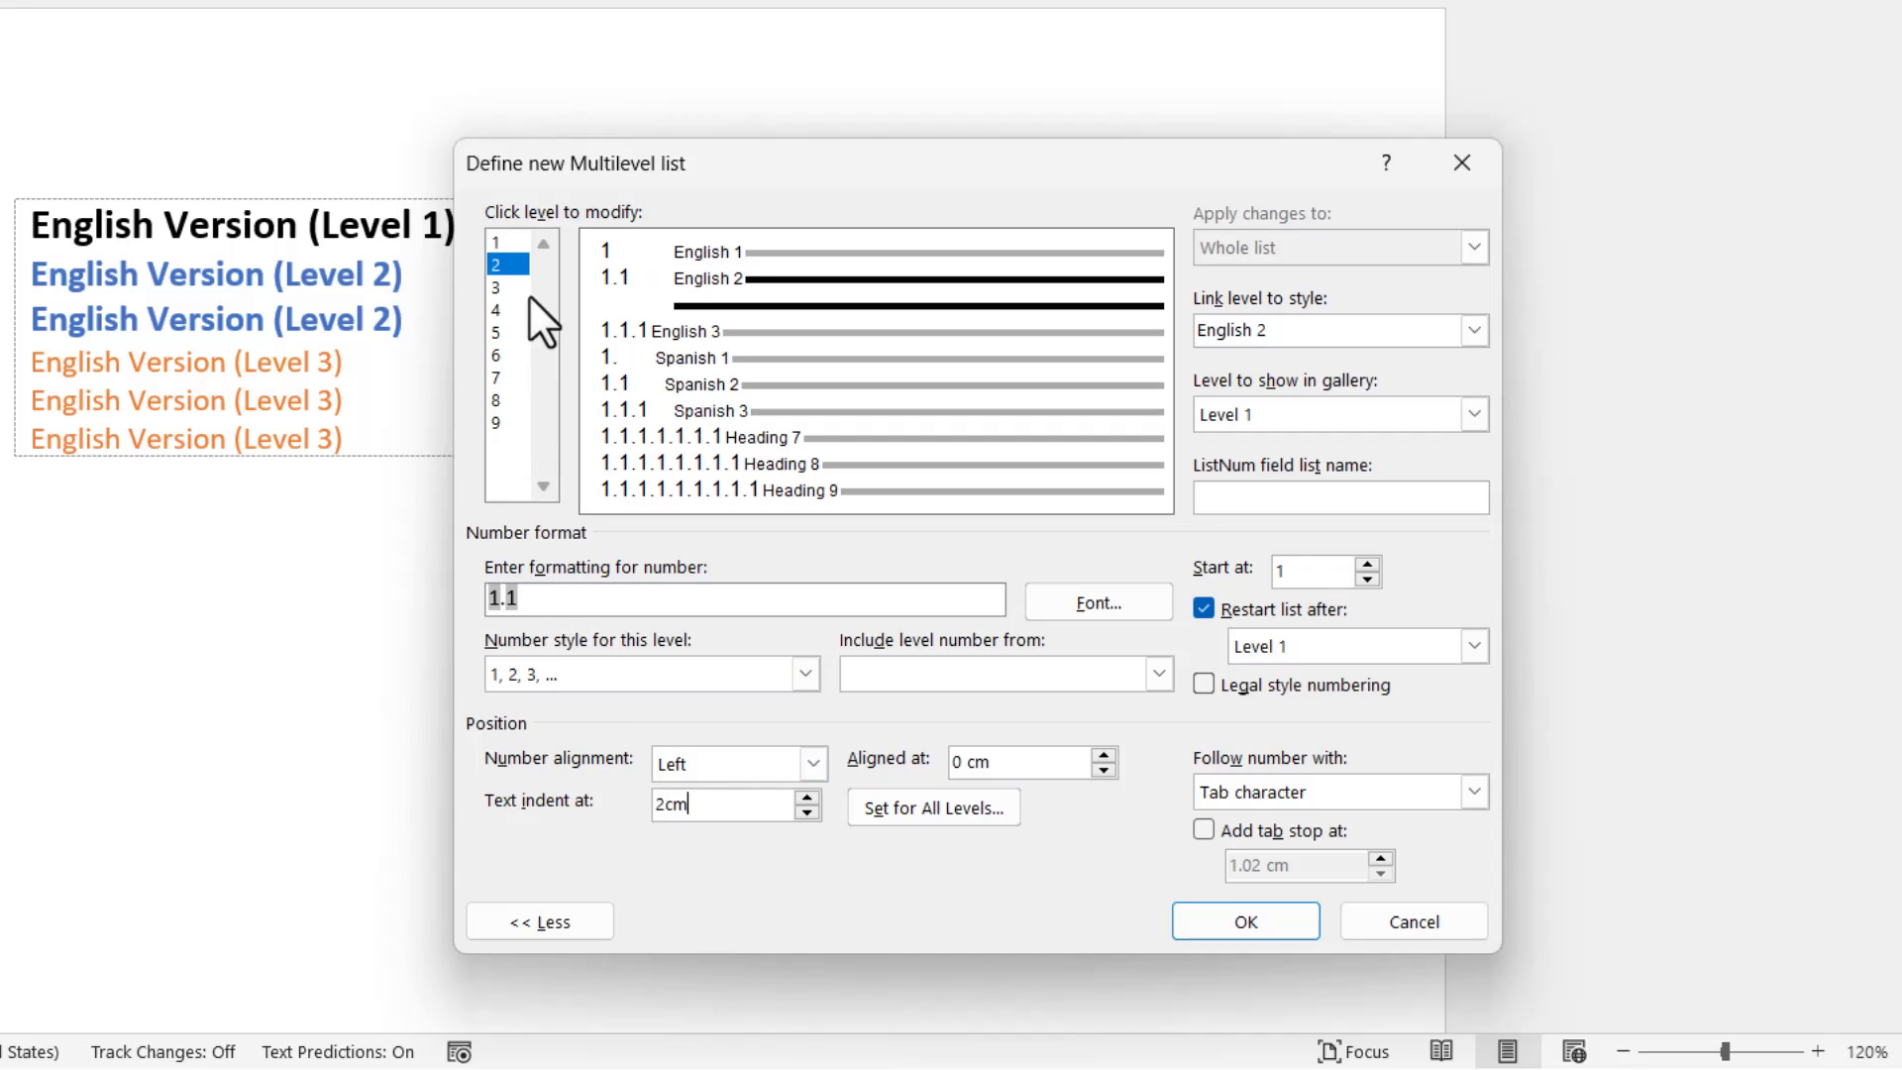
click(496, 287)
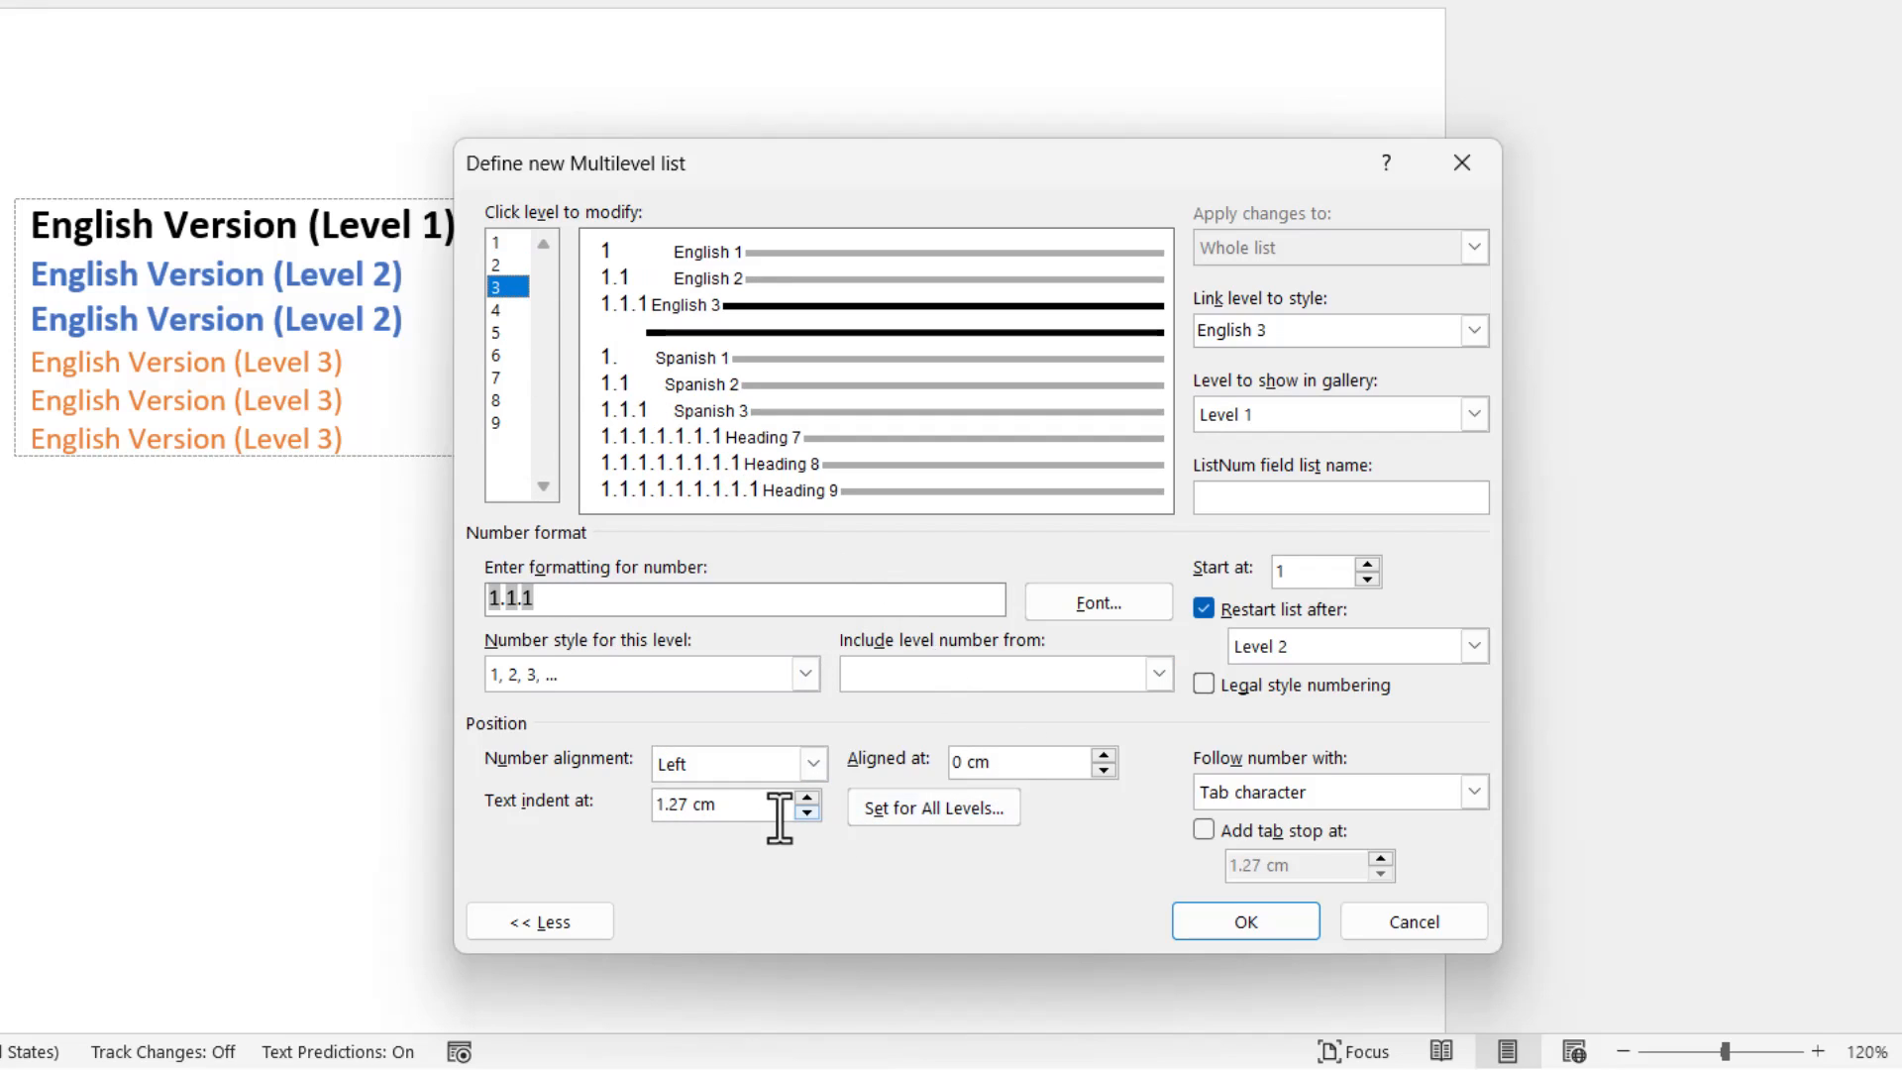
drag(738, 803, 634, 805)
text(2cm)
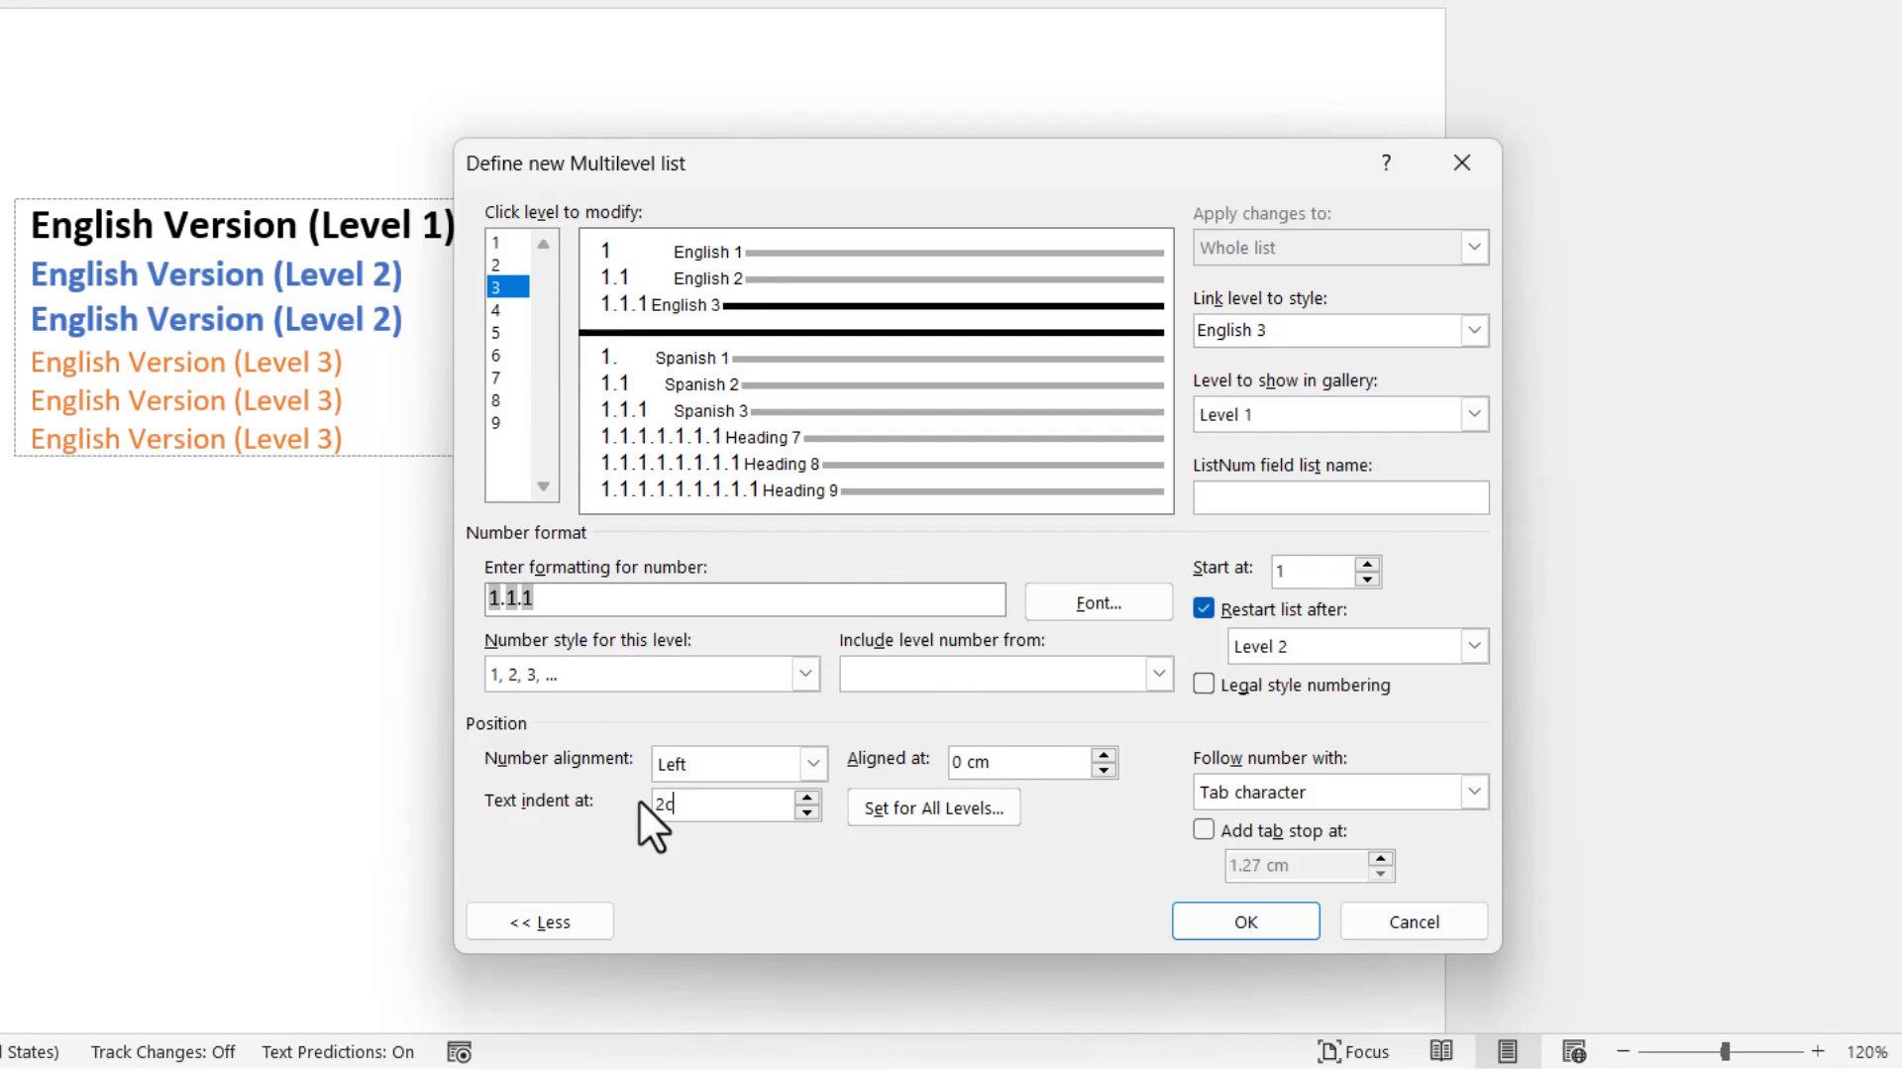
Set the text indent of levels 4, 5 and 6, the Spanish levels, to 2 cm each.
click(504, 307)
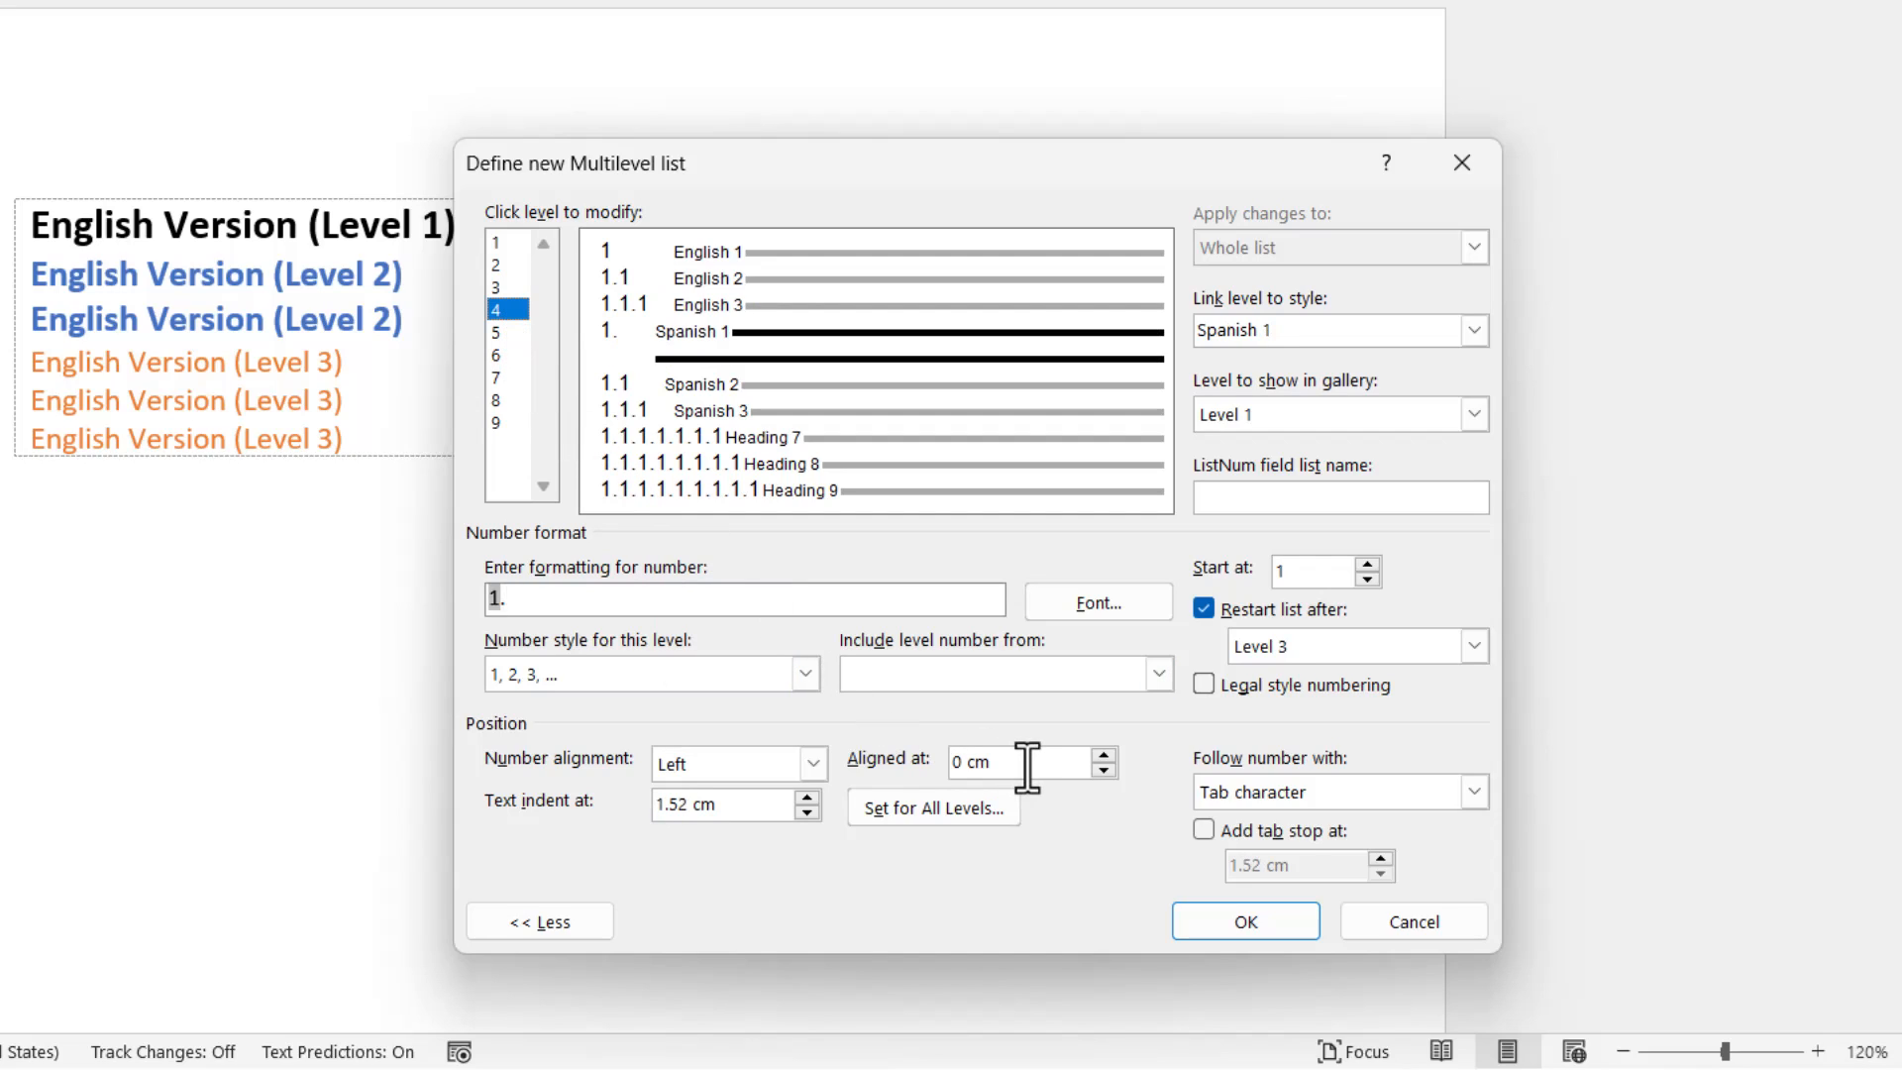
drag(741, 803, 656, 803)
text(2cm)
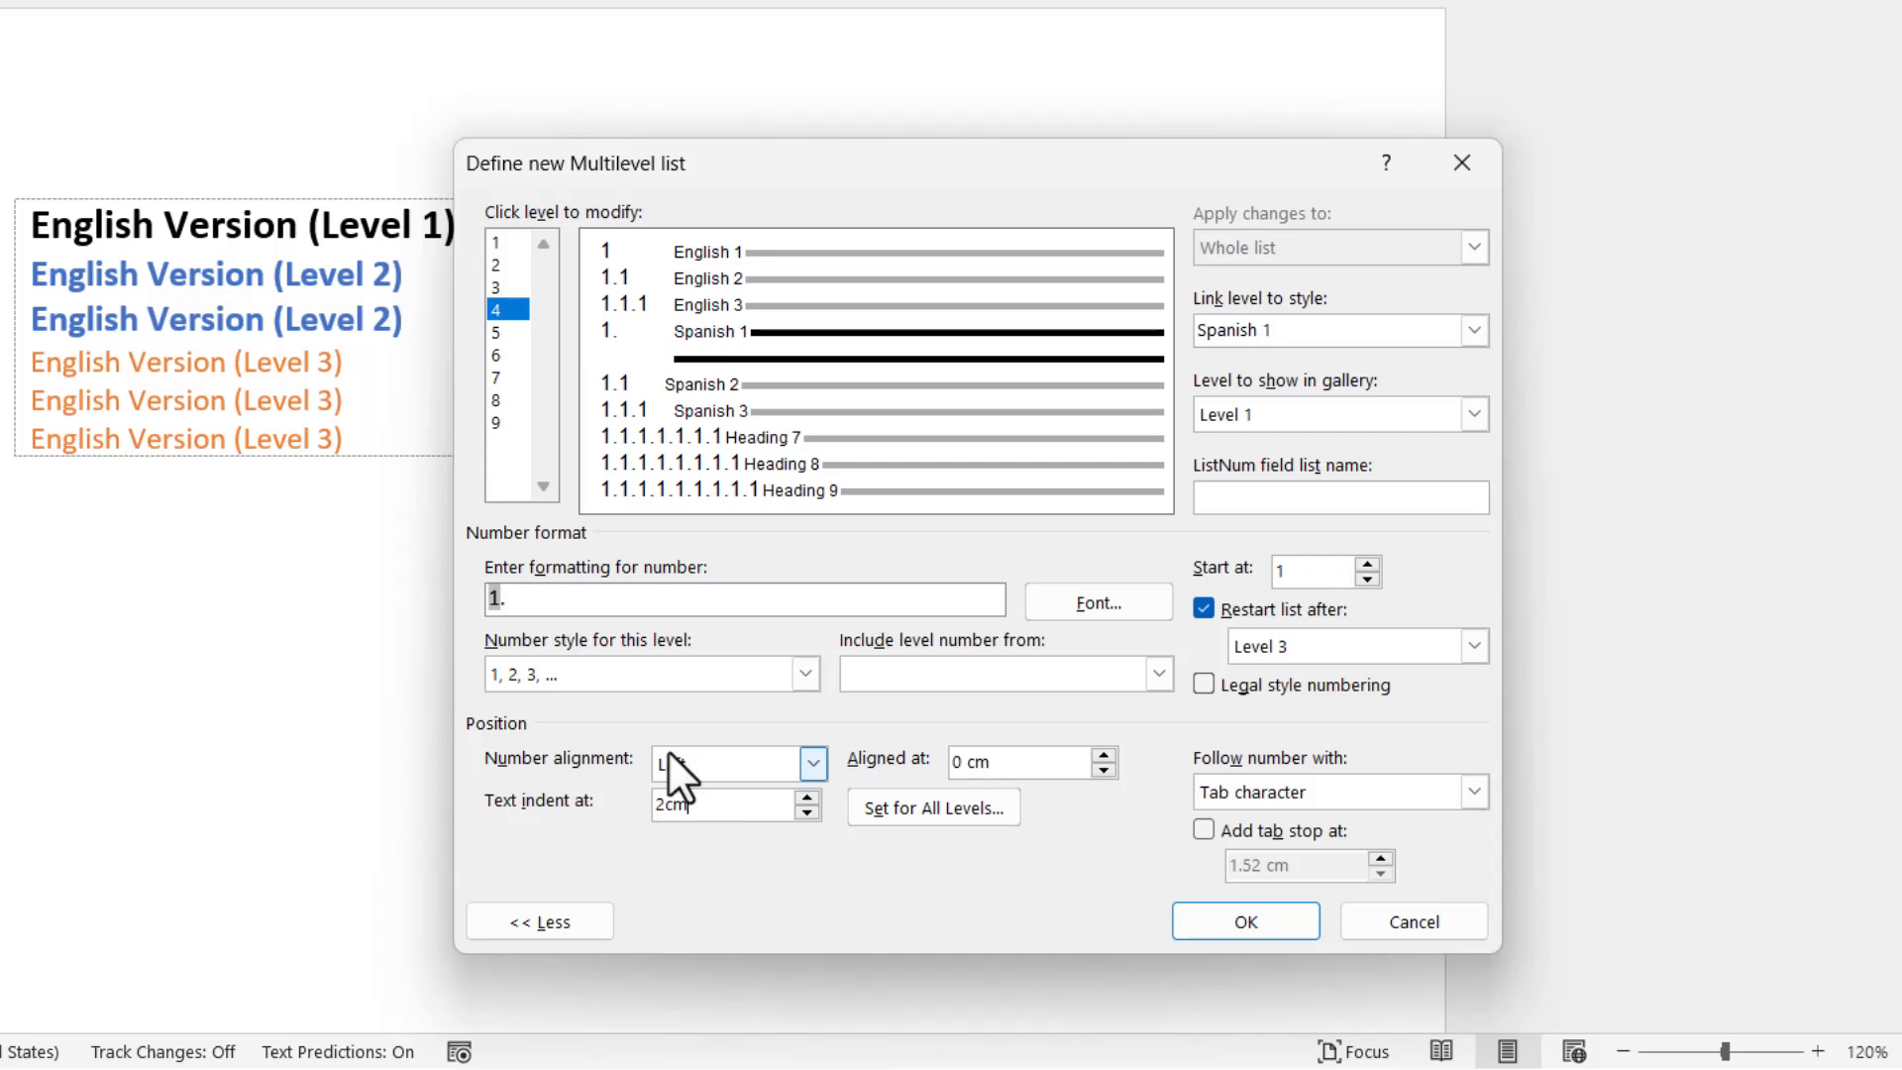
click(520, 331)
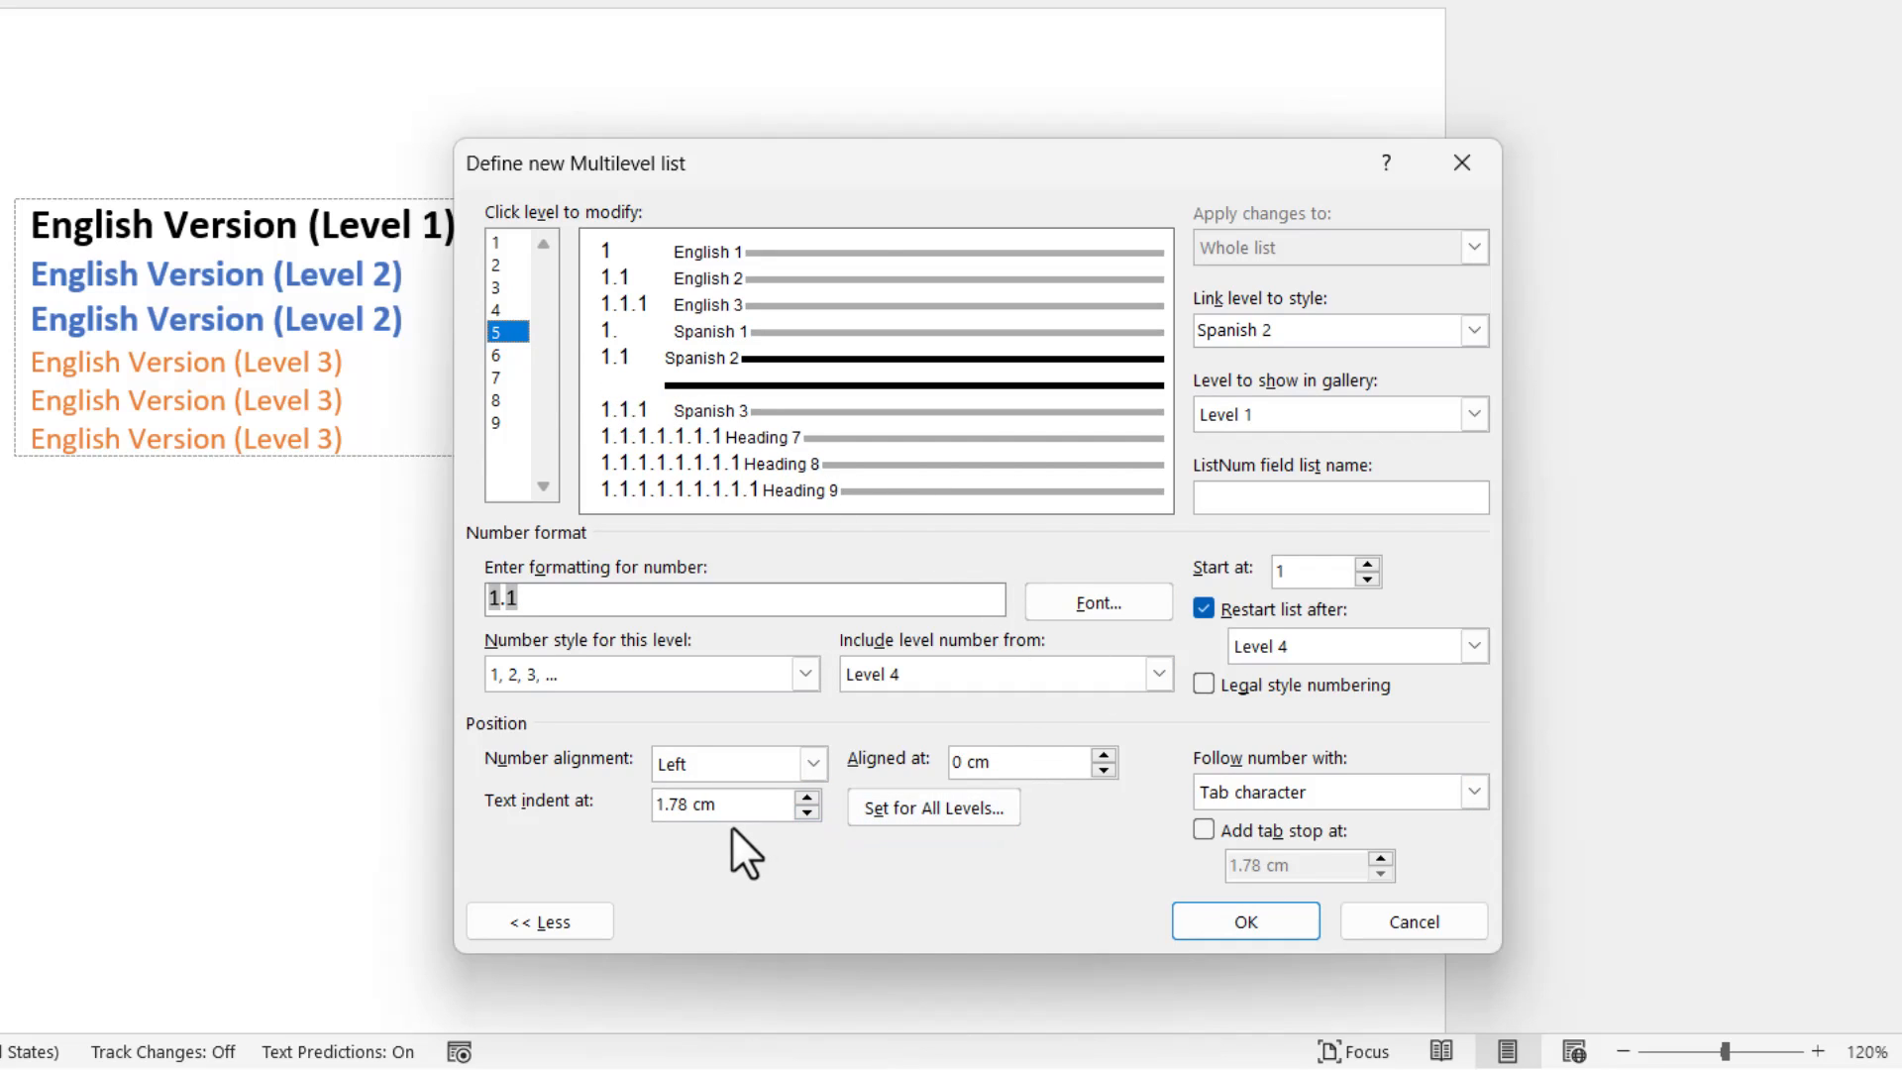
drag(717, 803, 656, 803)
text(2cm)
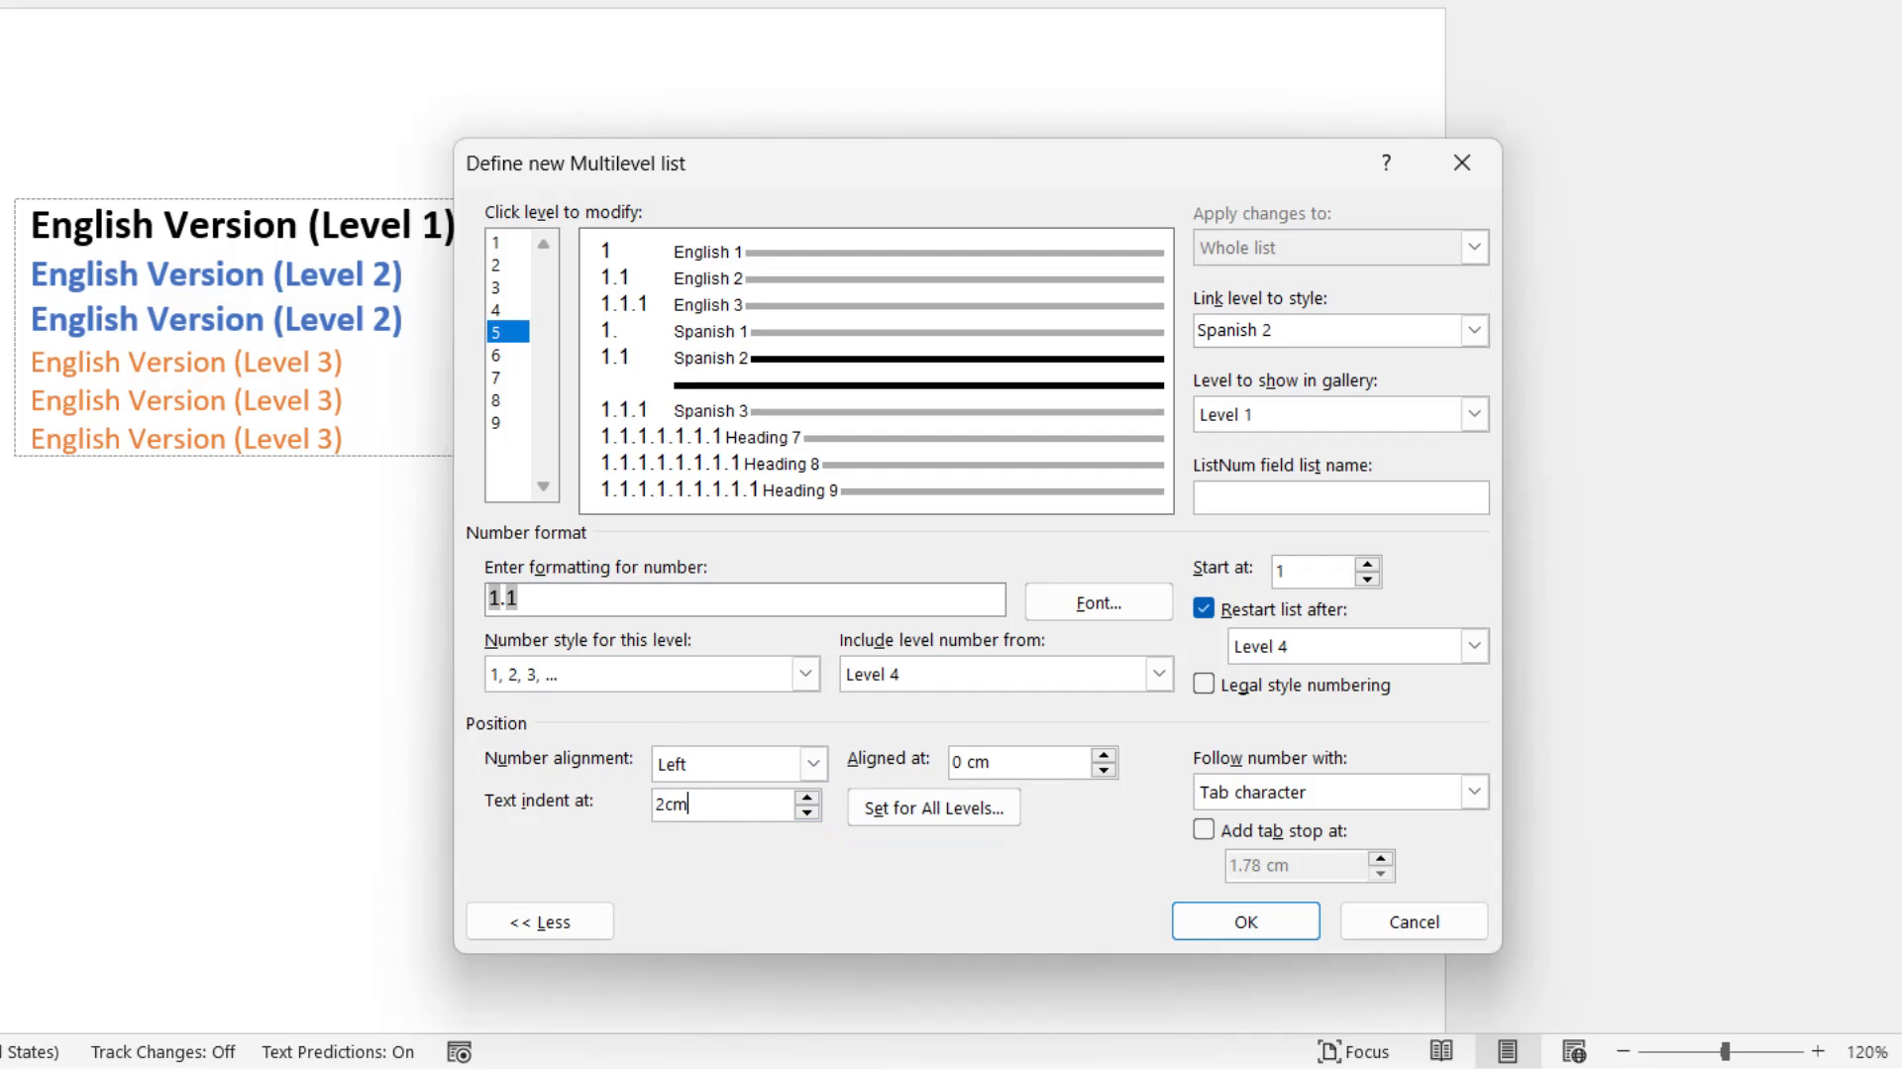
click(508, 354)
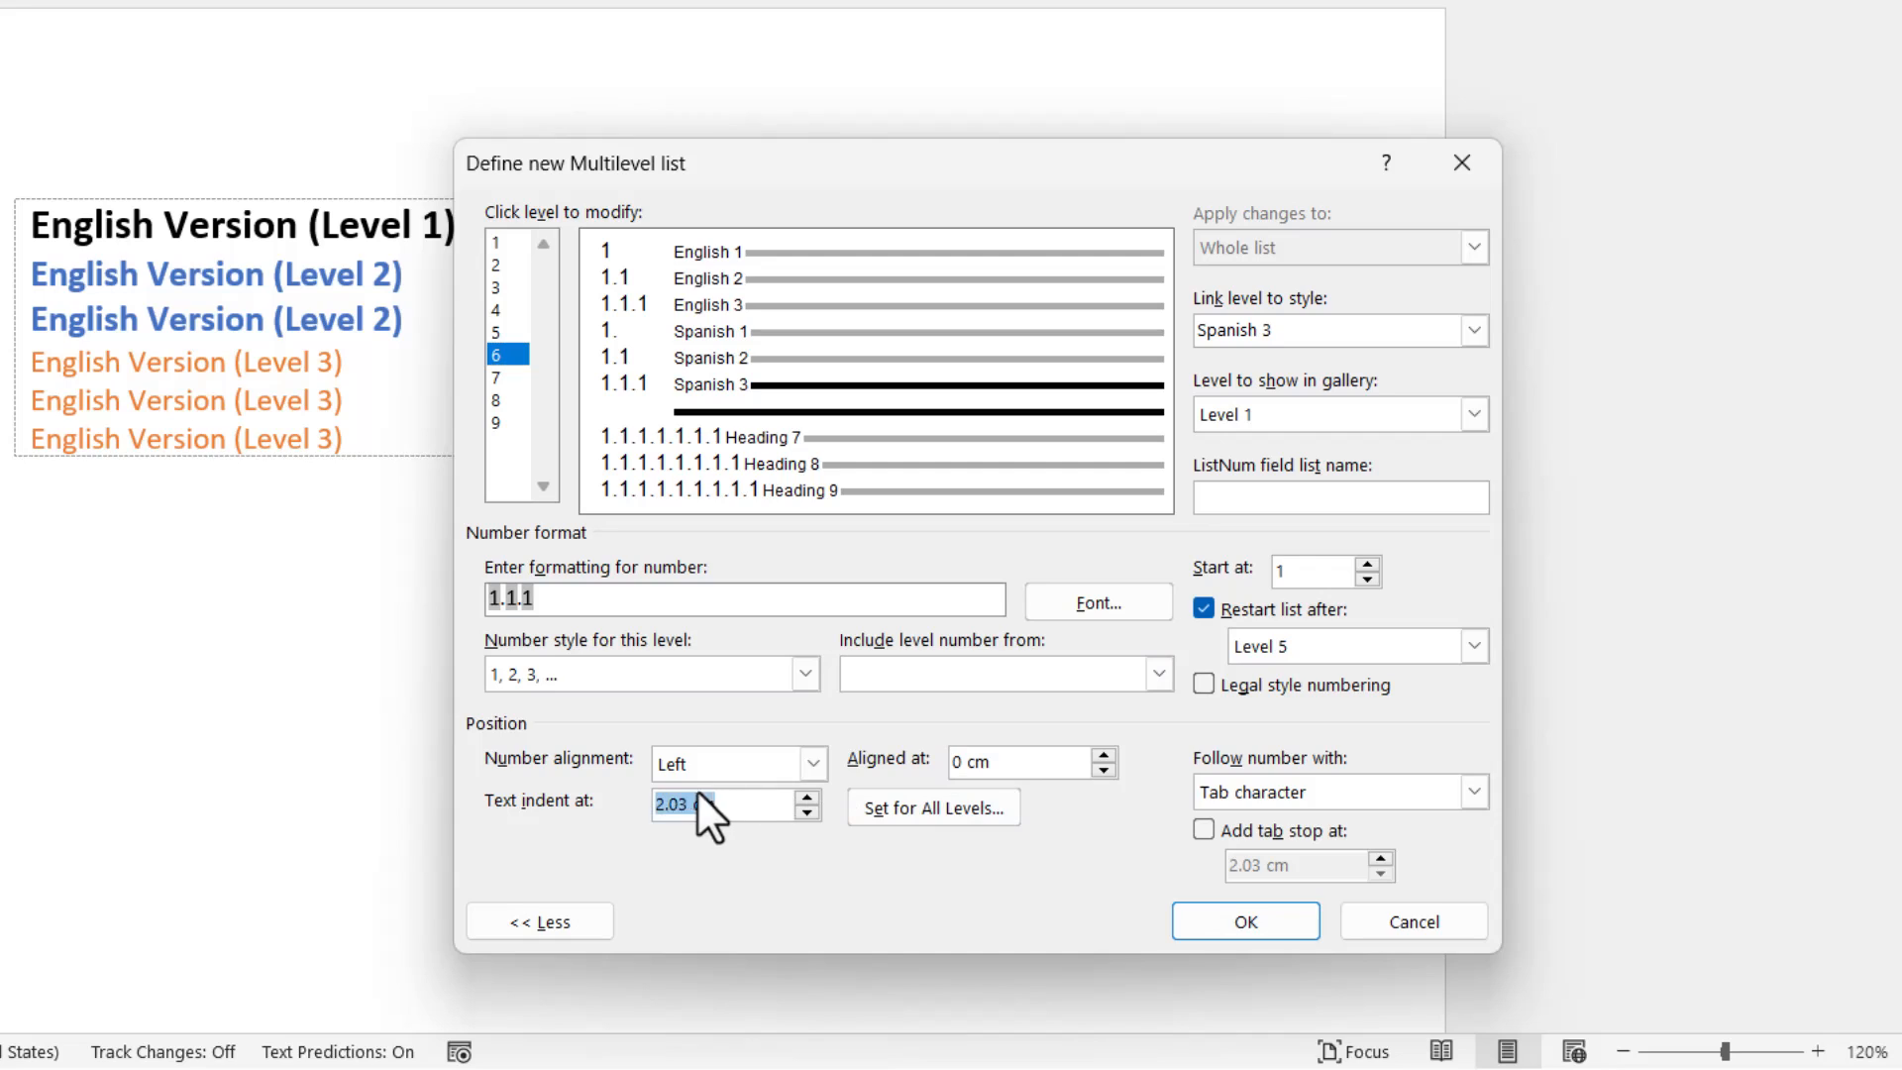
text(2cm)
key(Tab)
click(1246, 921)
Turn off list restarting for level 4, review the restart settings of levels 5 and 6, and accept the list definition.
click(496, 311)
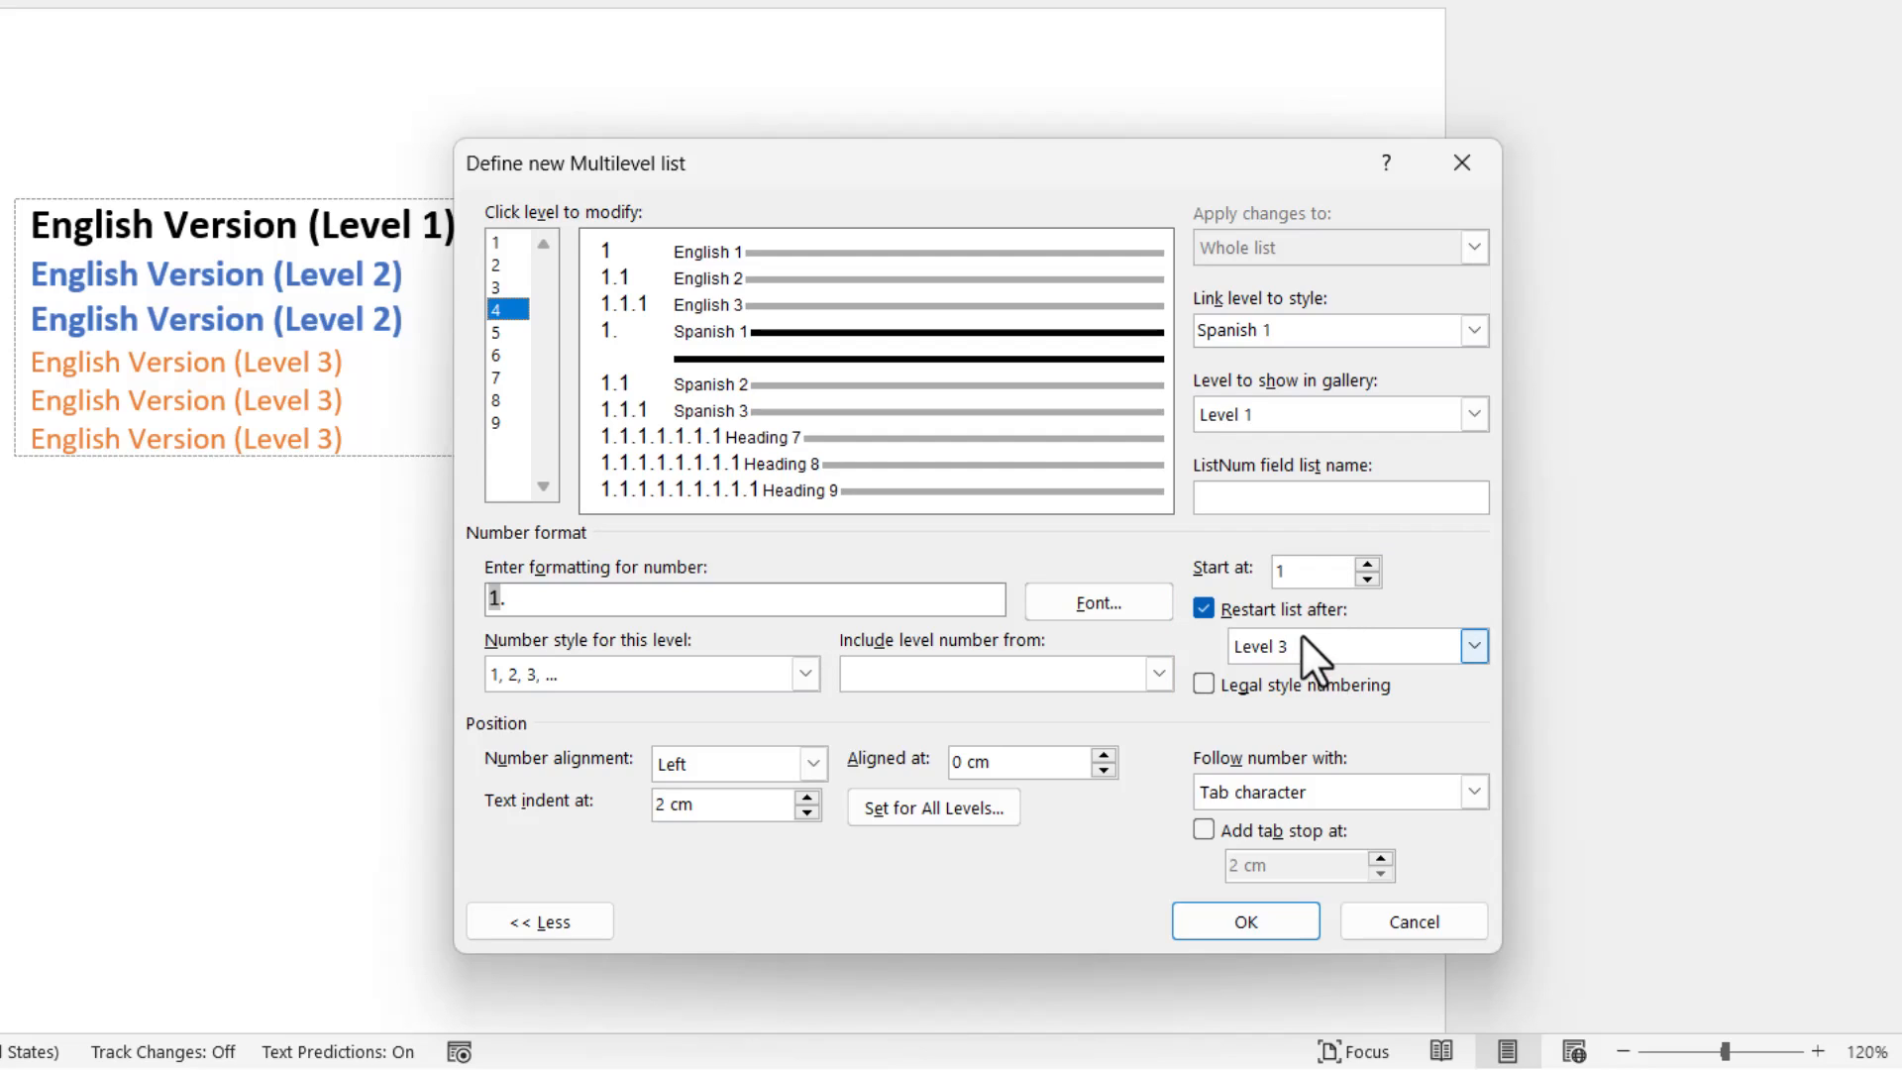
click(1205, 603)
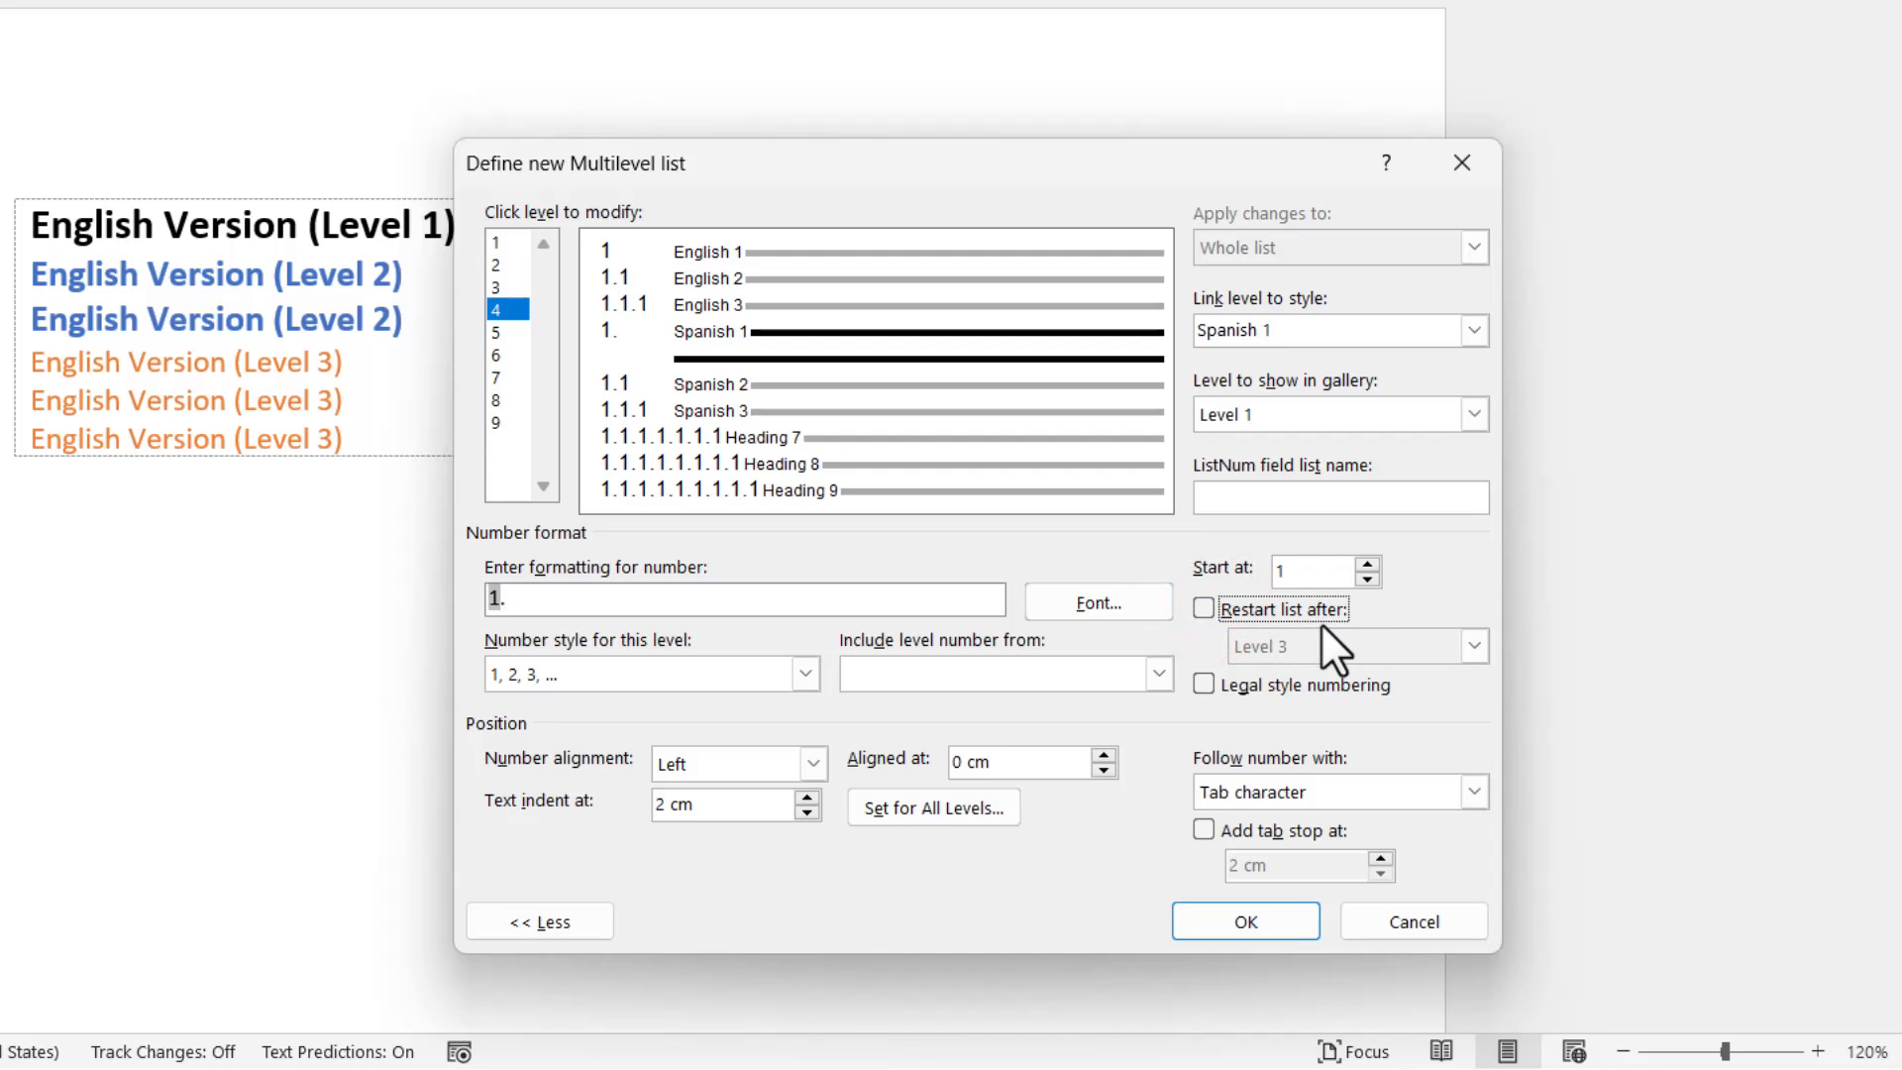
click(496, 332)
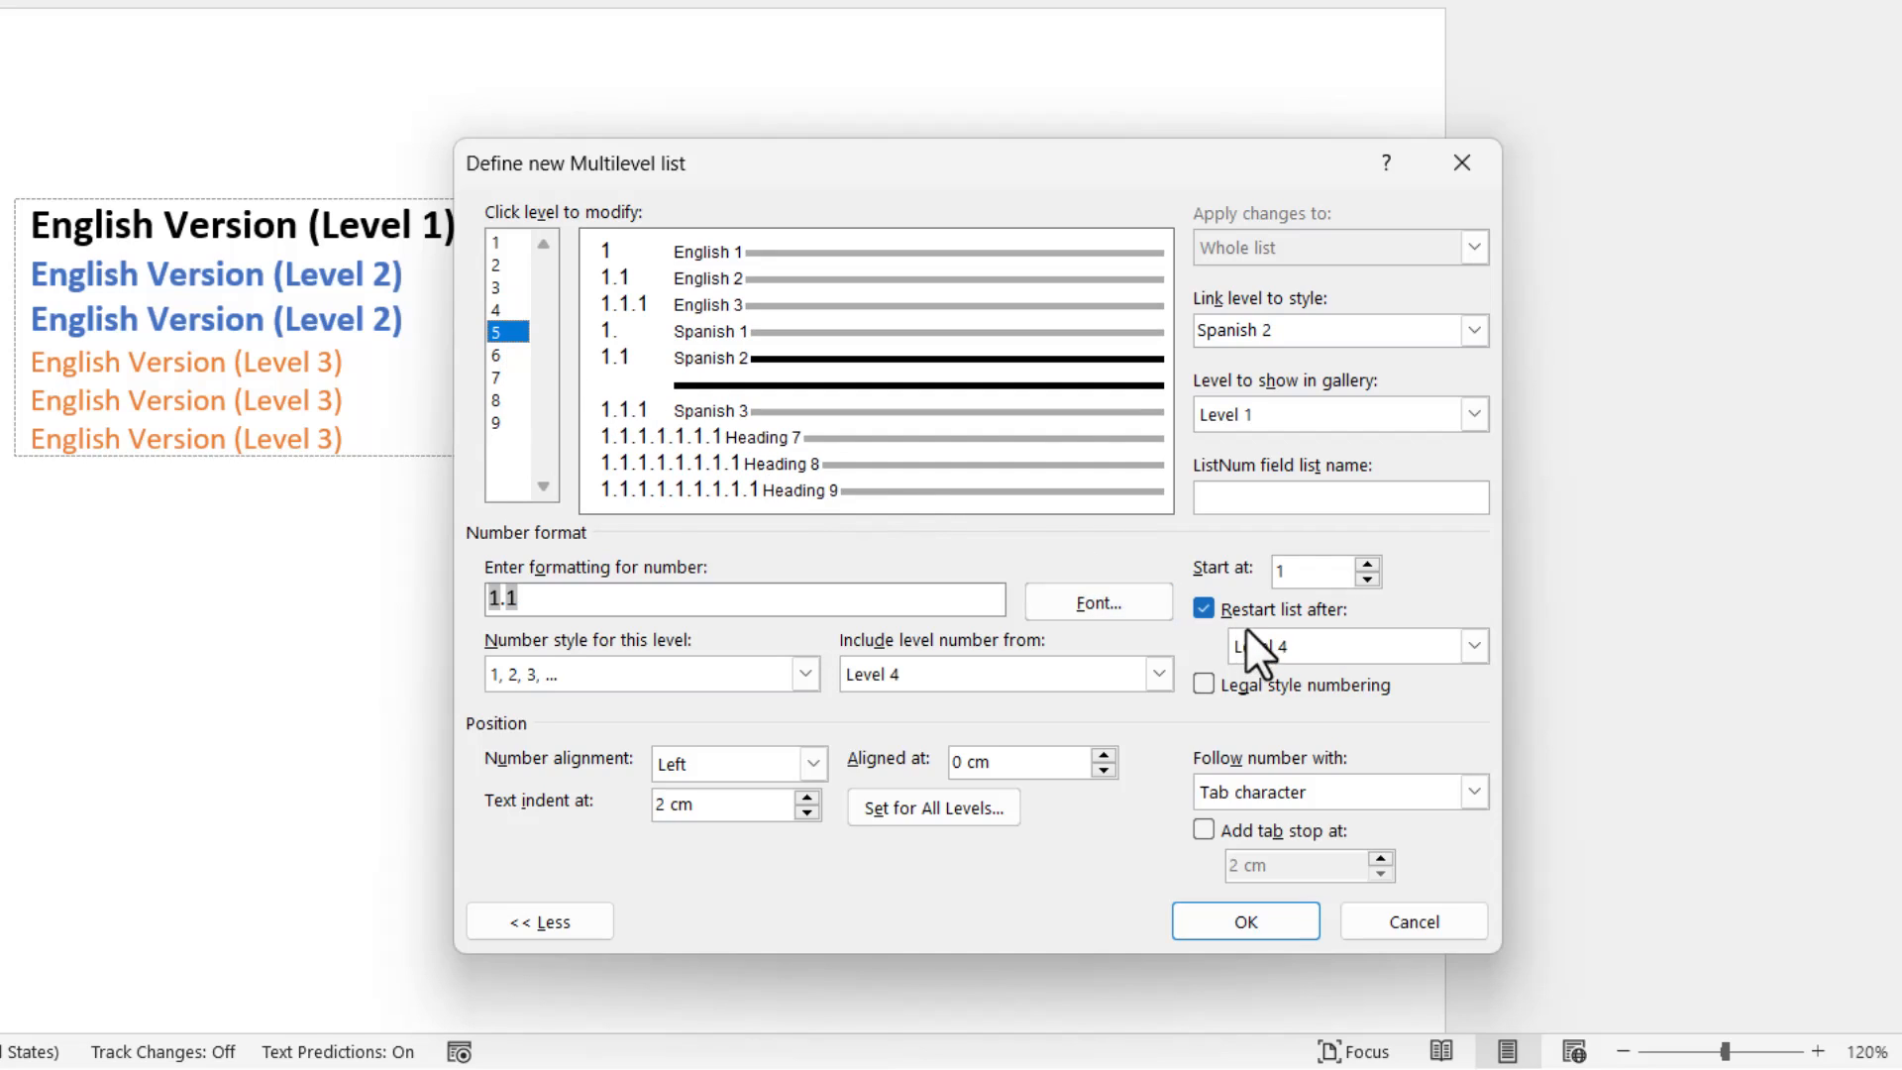
click(520, 359)
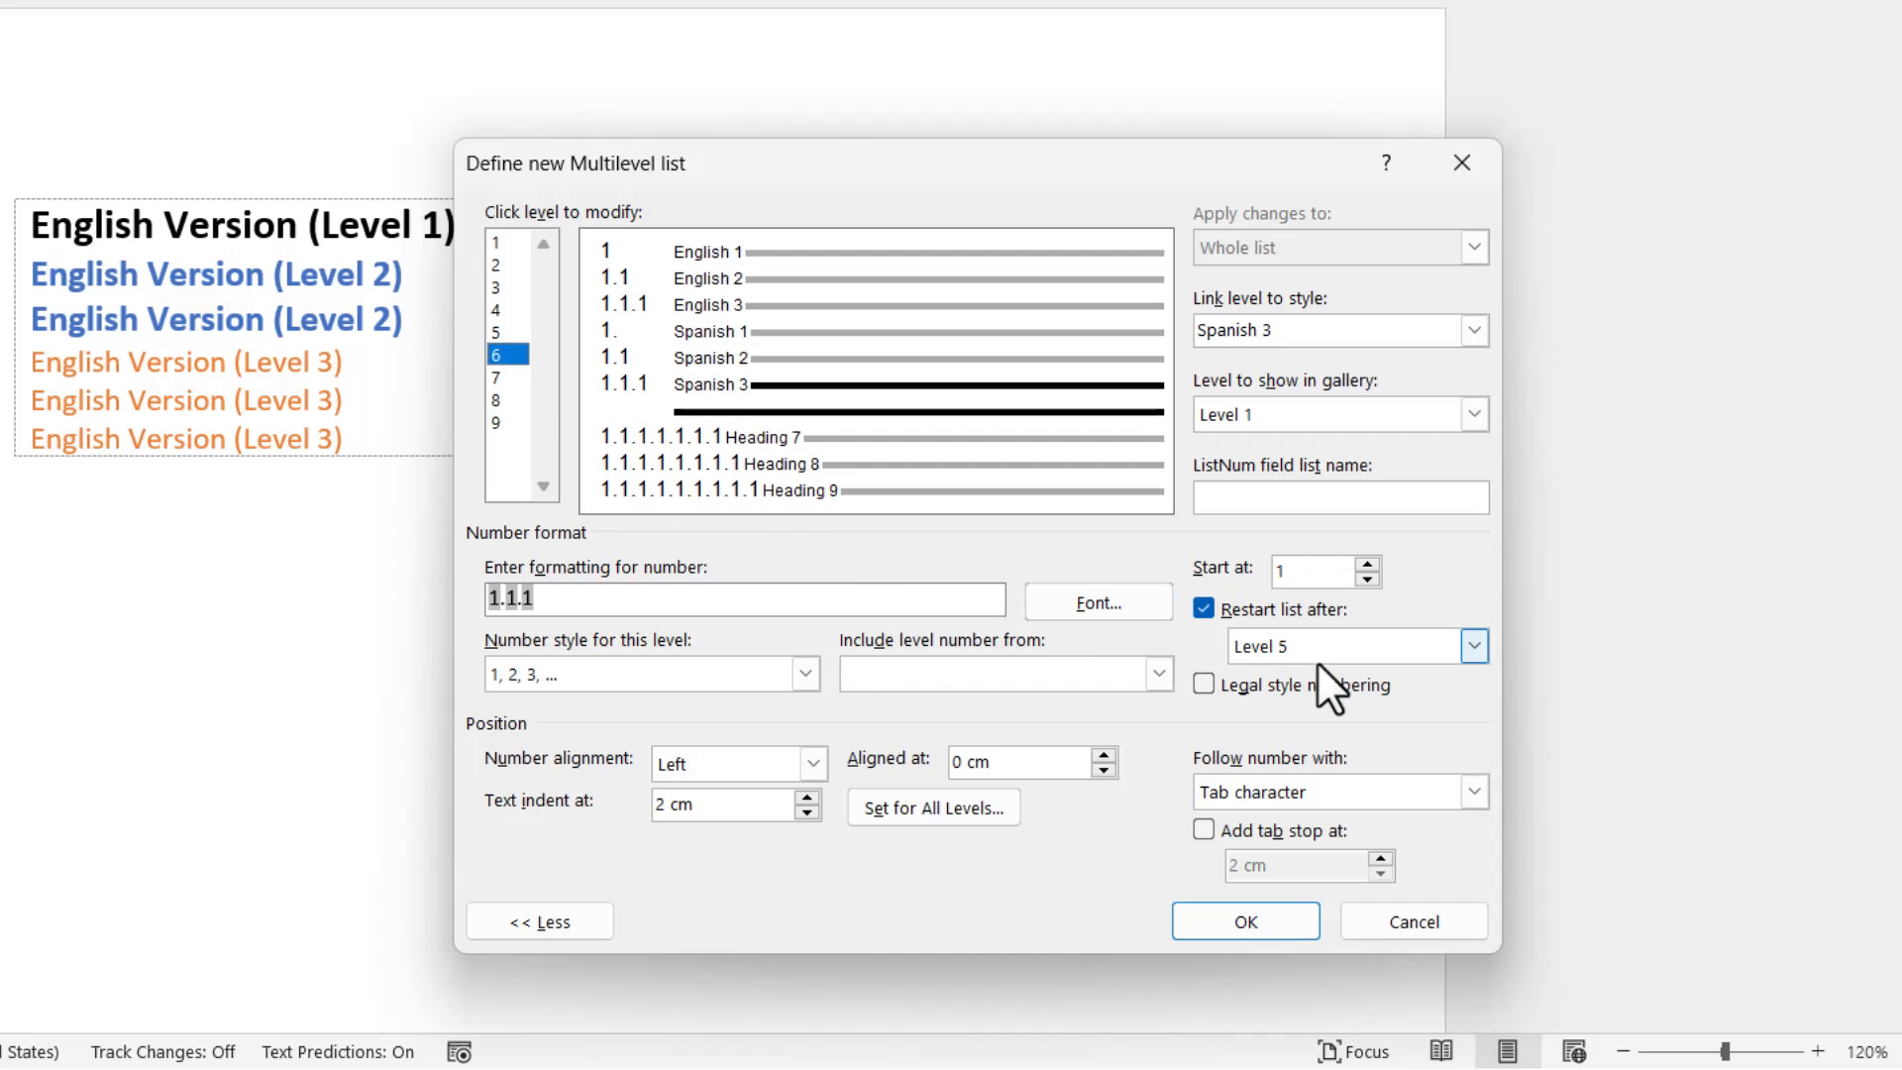
click(1260, 919)
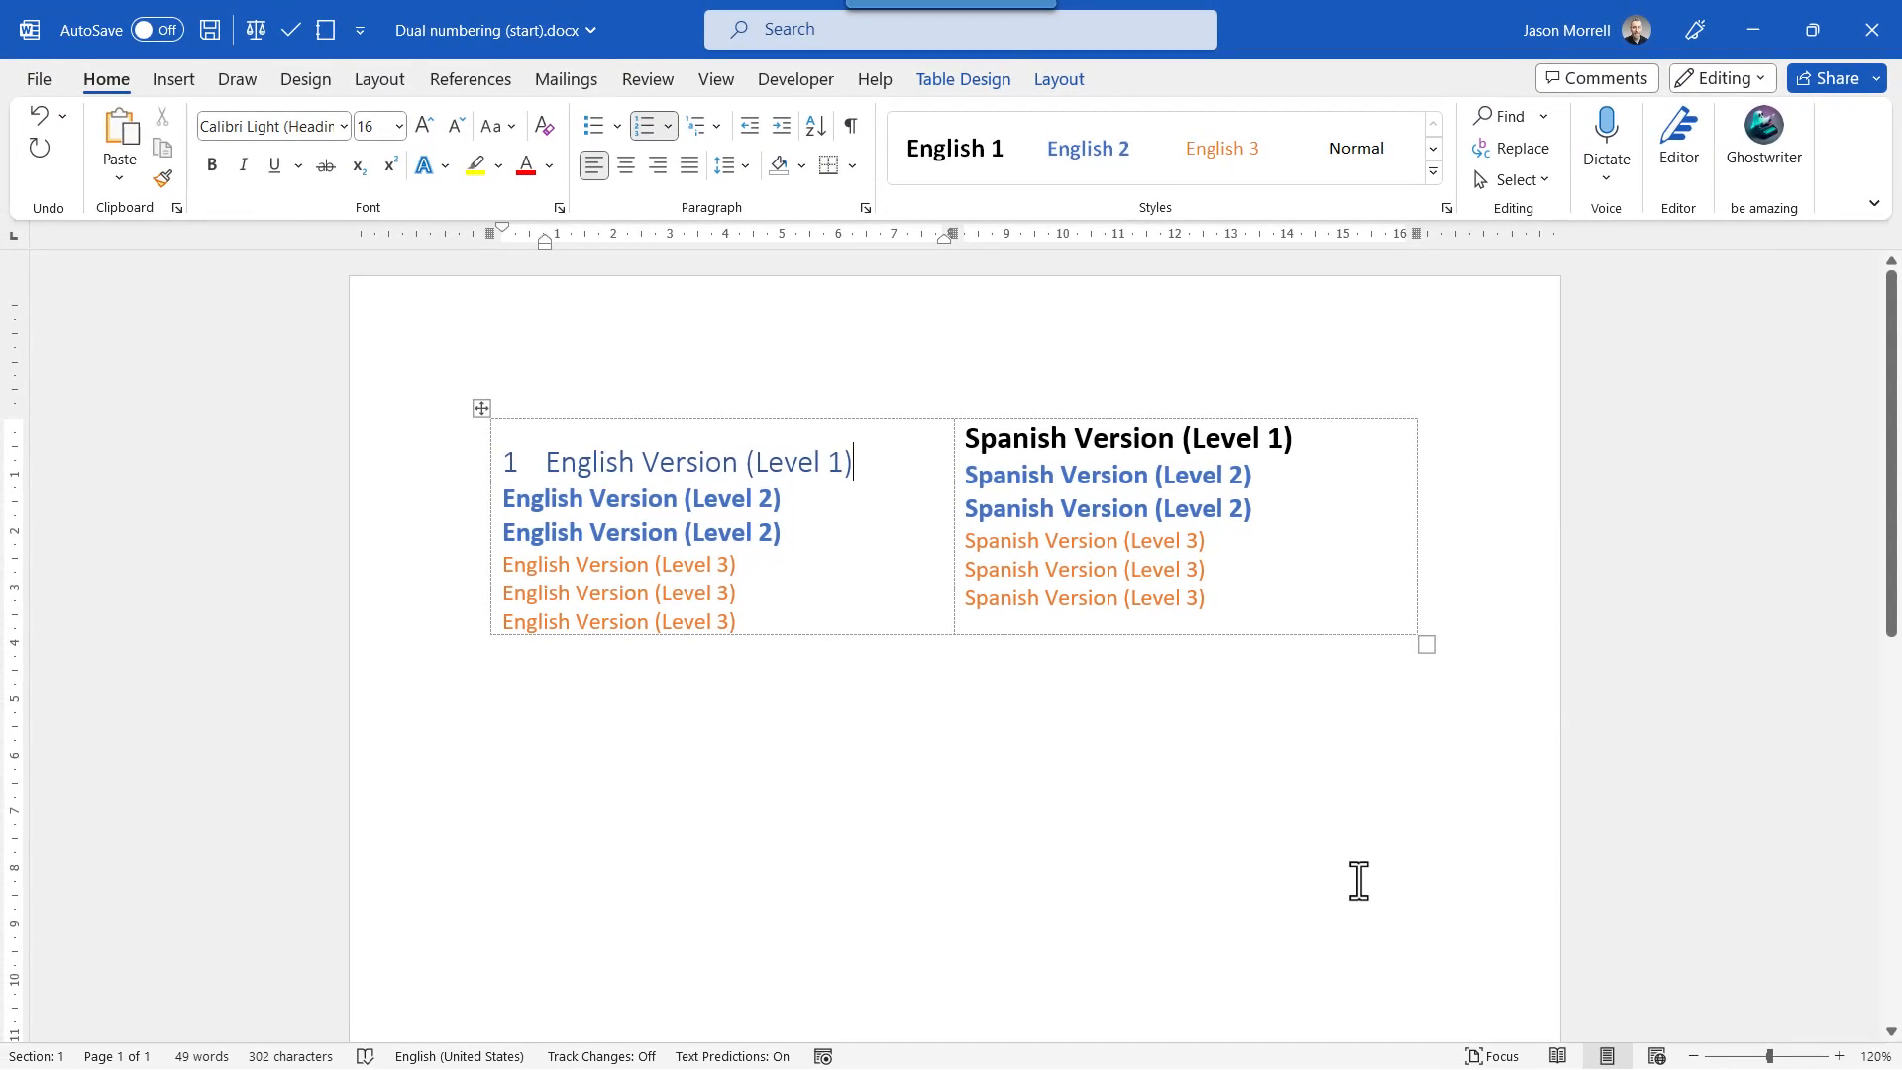
Undo the applied numbering and reapply the multilevel list definition from the English level 1 line.
key(ctrl+z)
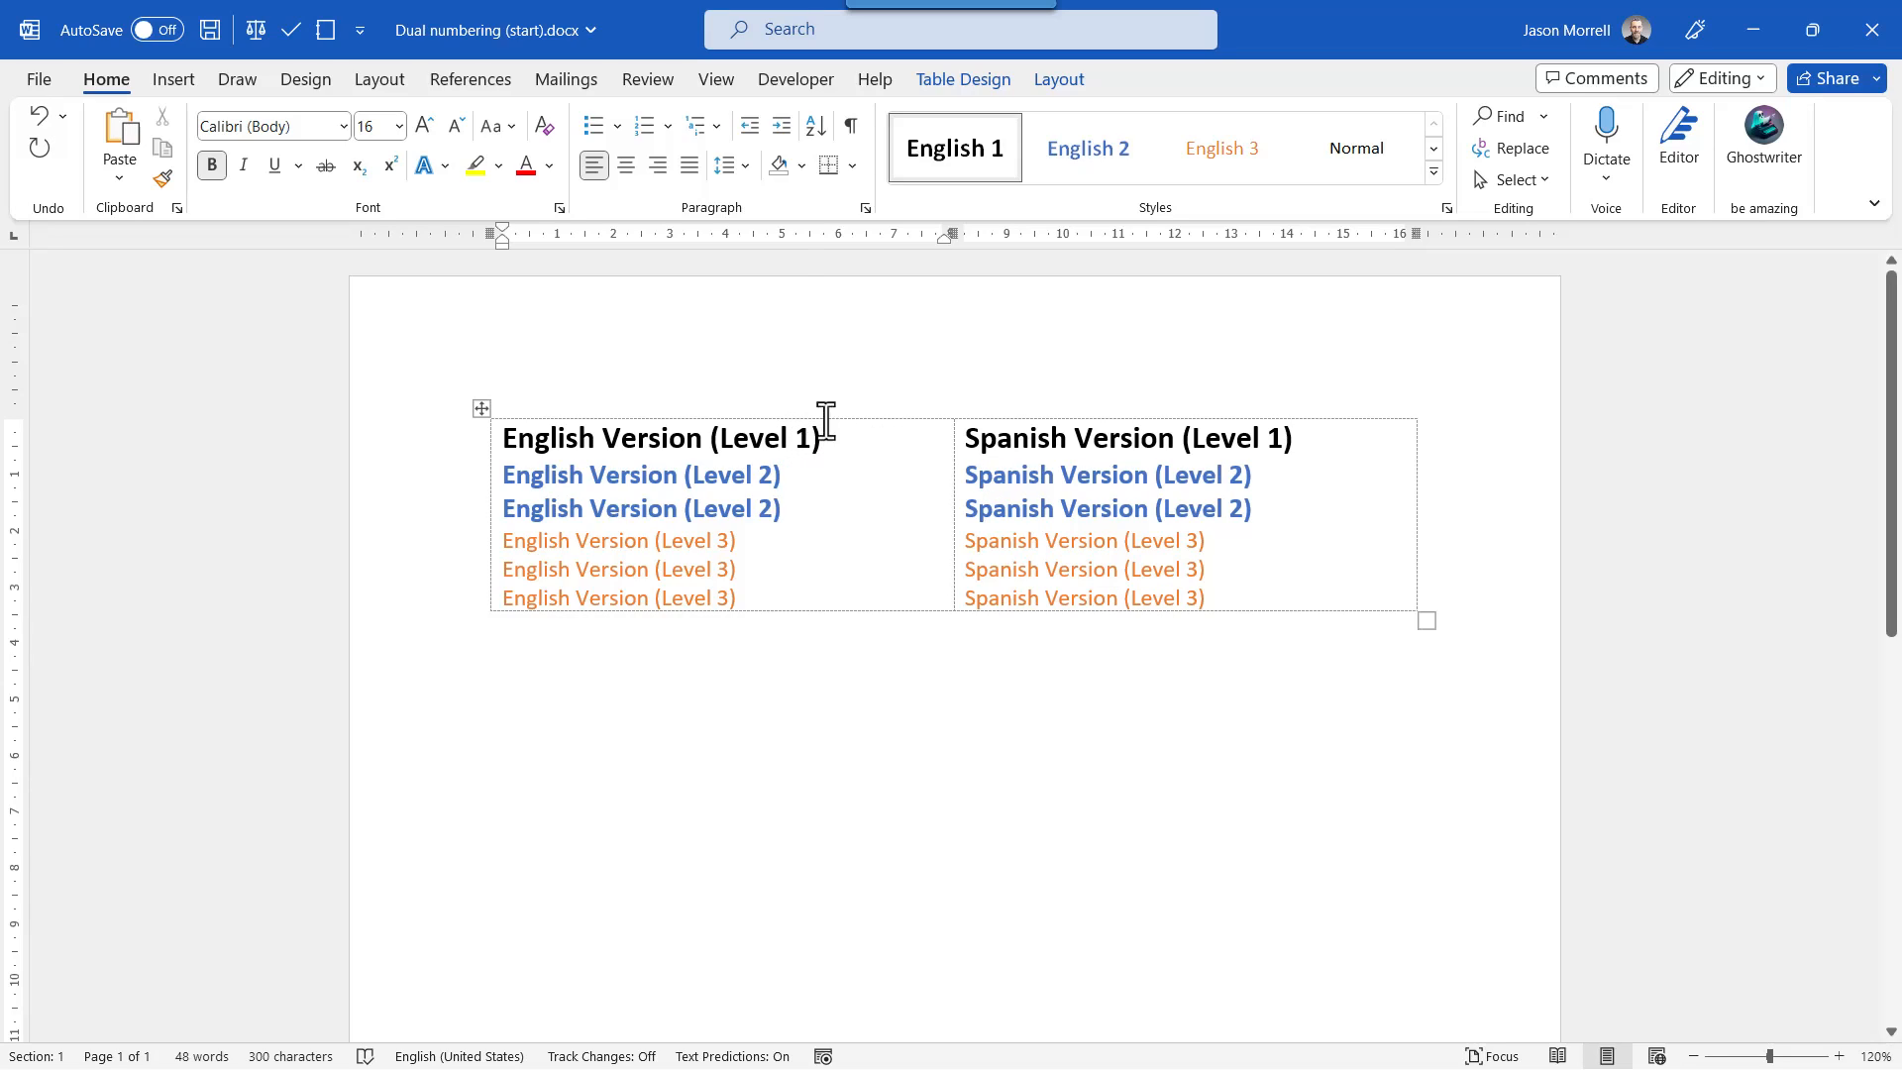
click(715, 126)
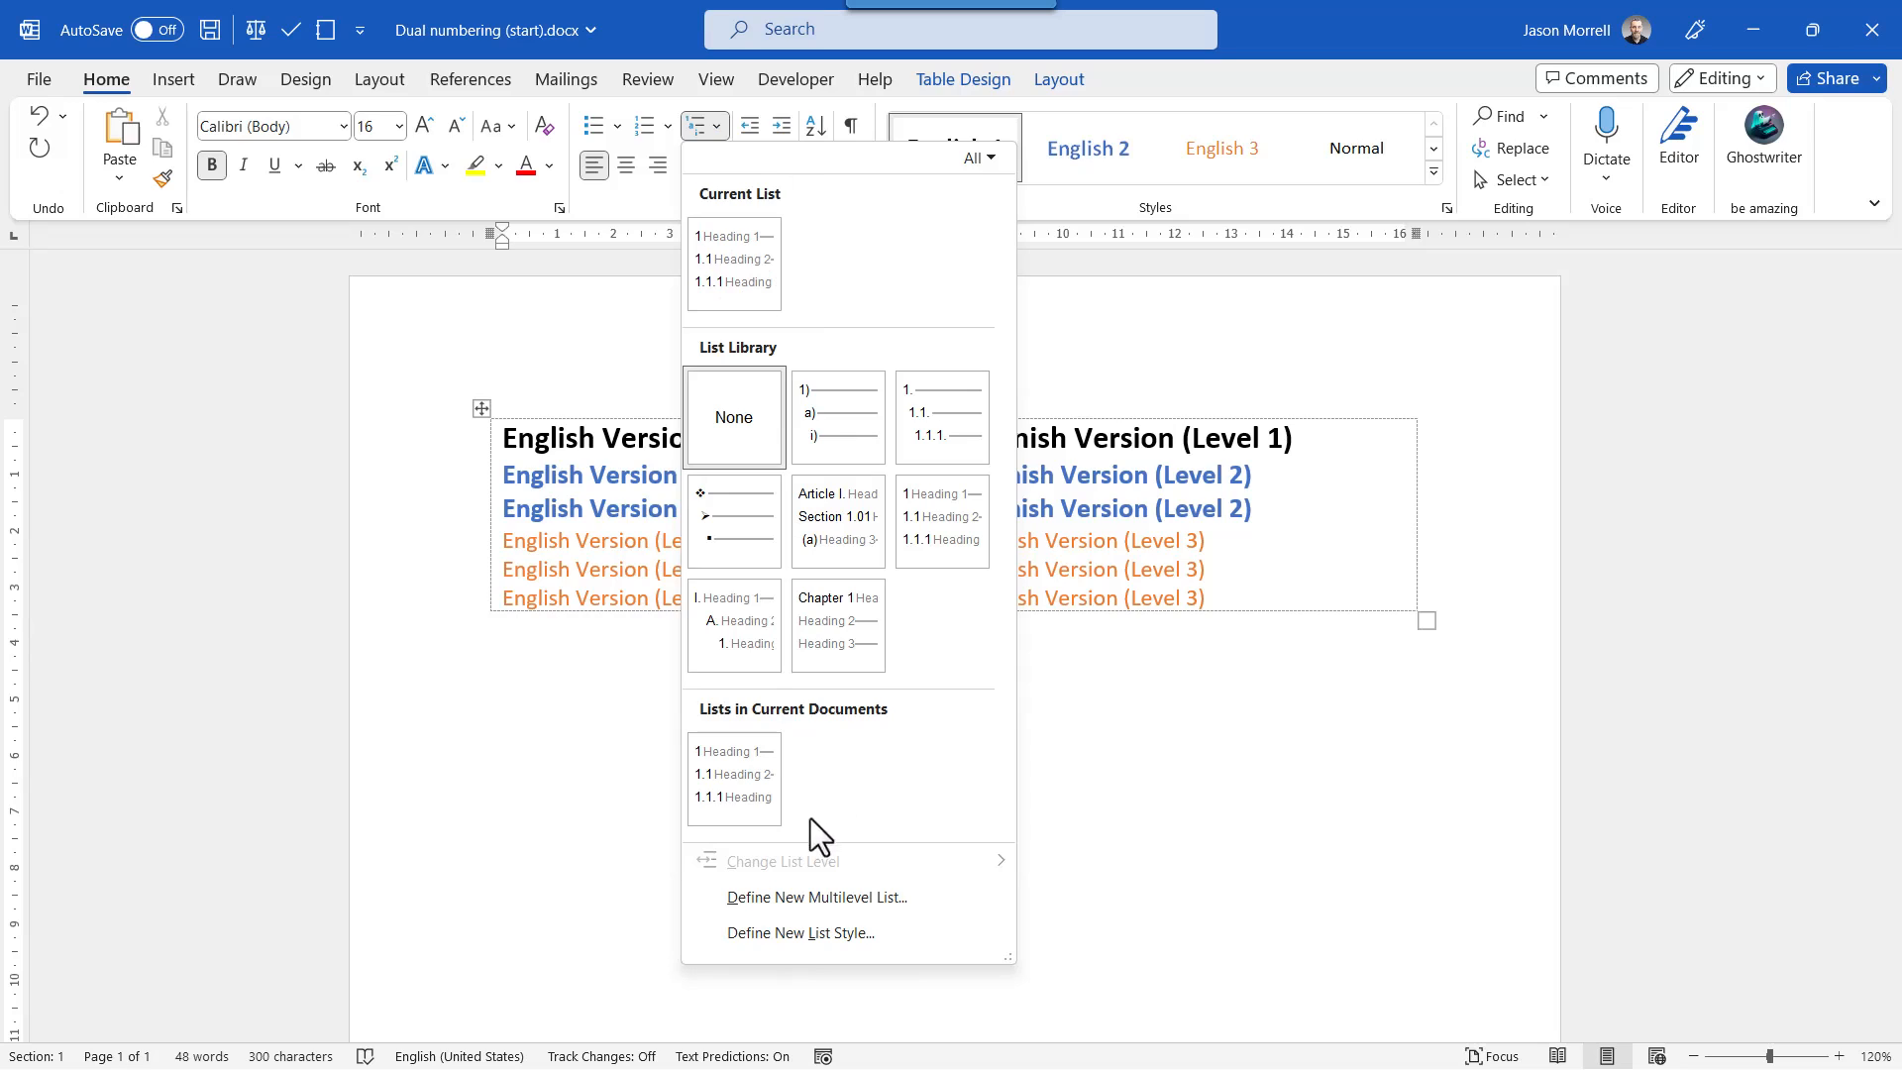
click(818, 896)
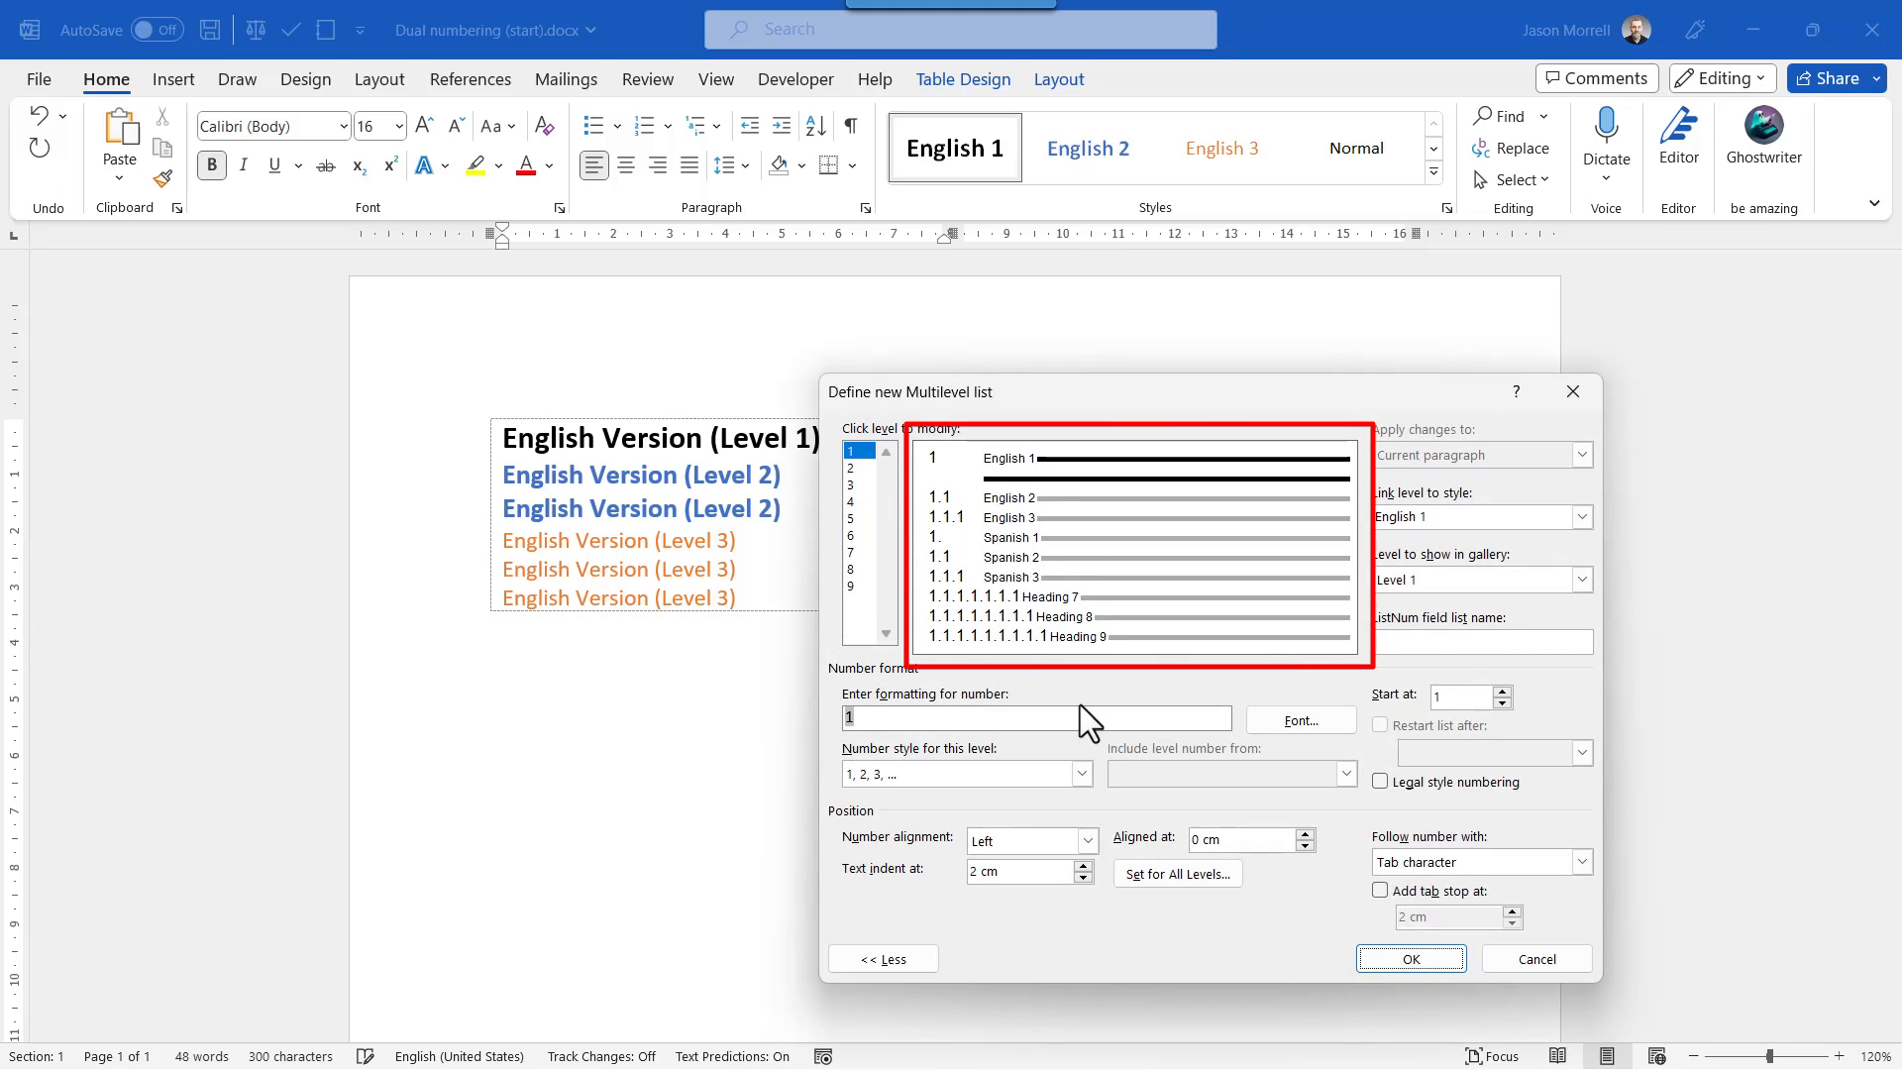
click(1408, 959)
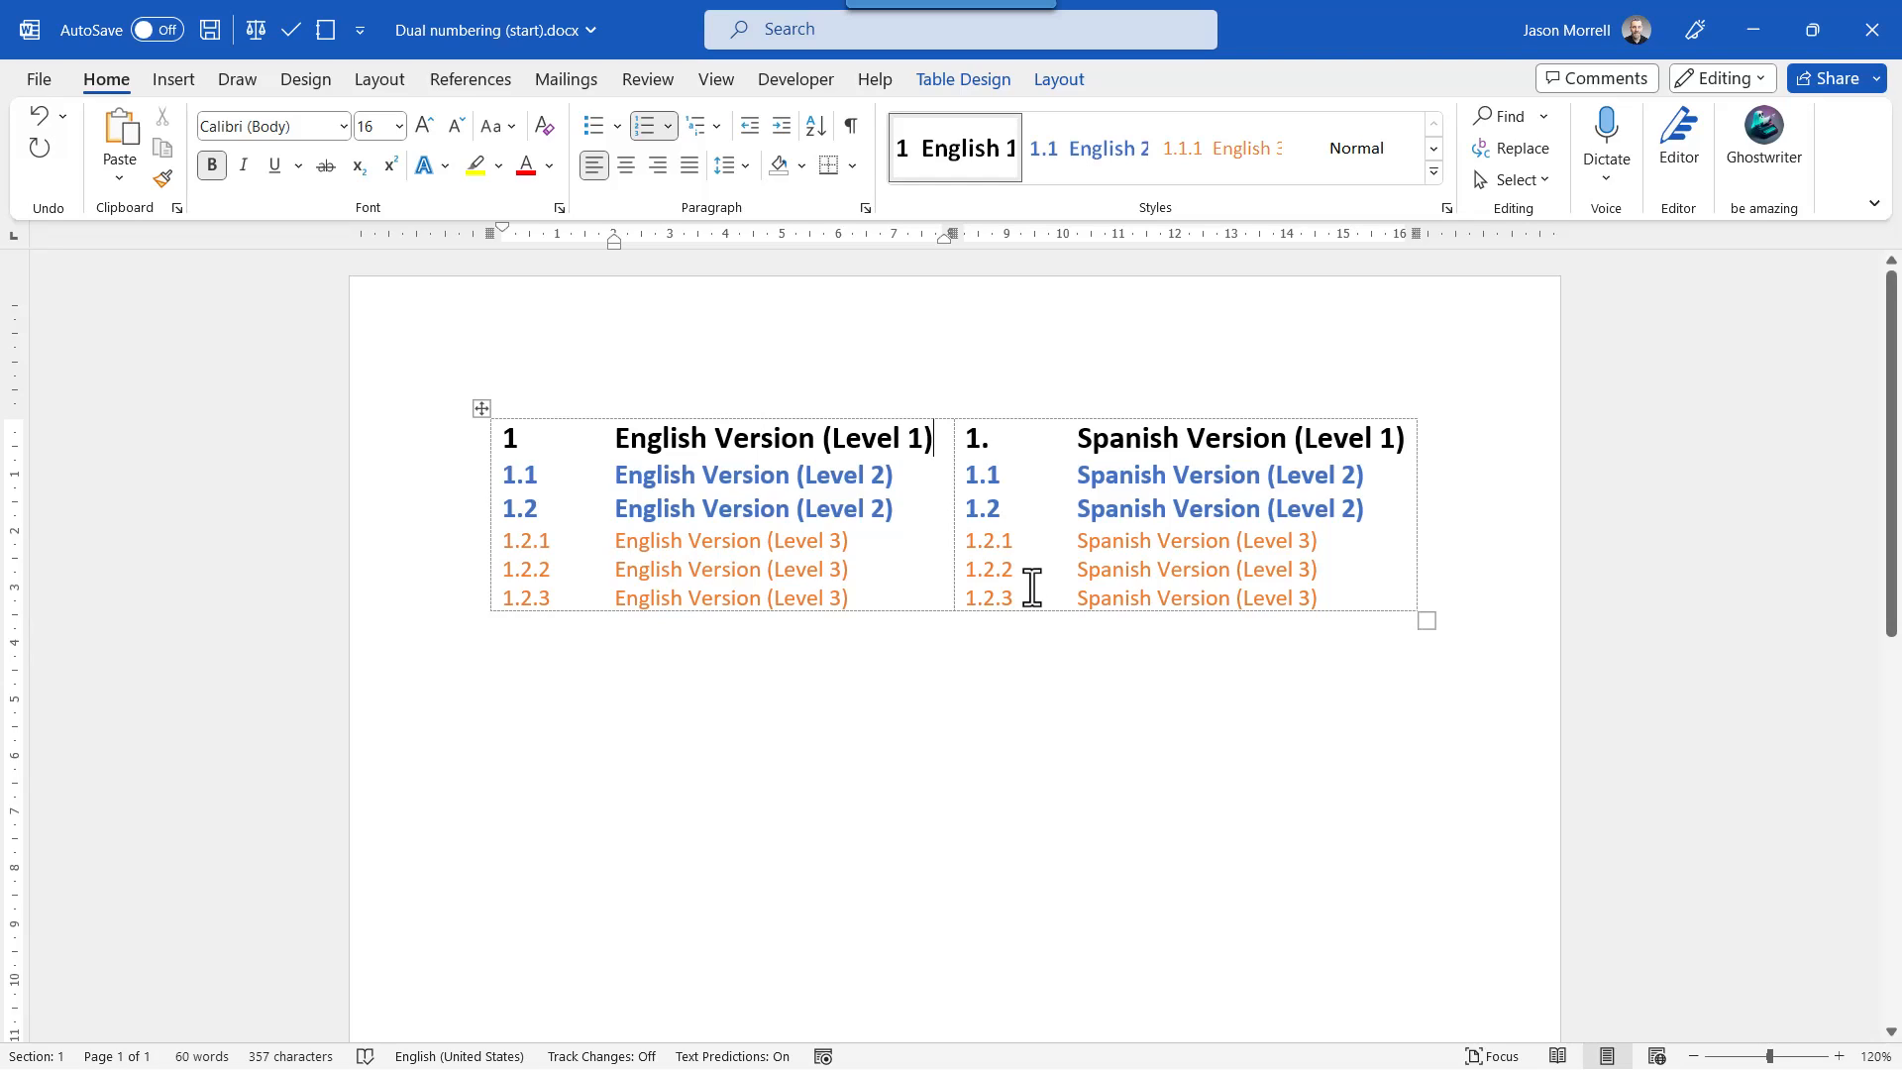
Add a new numbered paragraph after the last level 3 line in both the English and Spanish columns.
click(910, 597)
key(Return)
click(1343, 601)
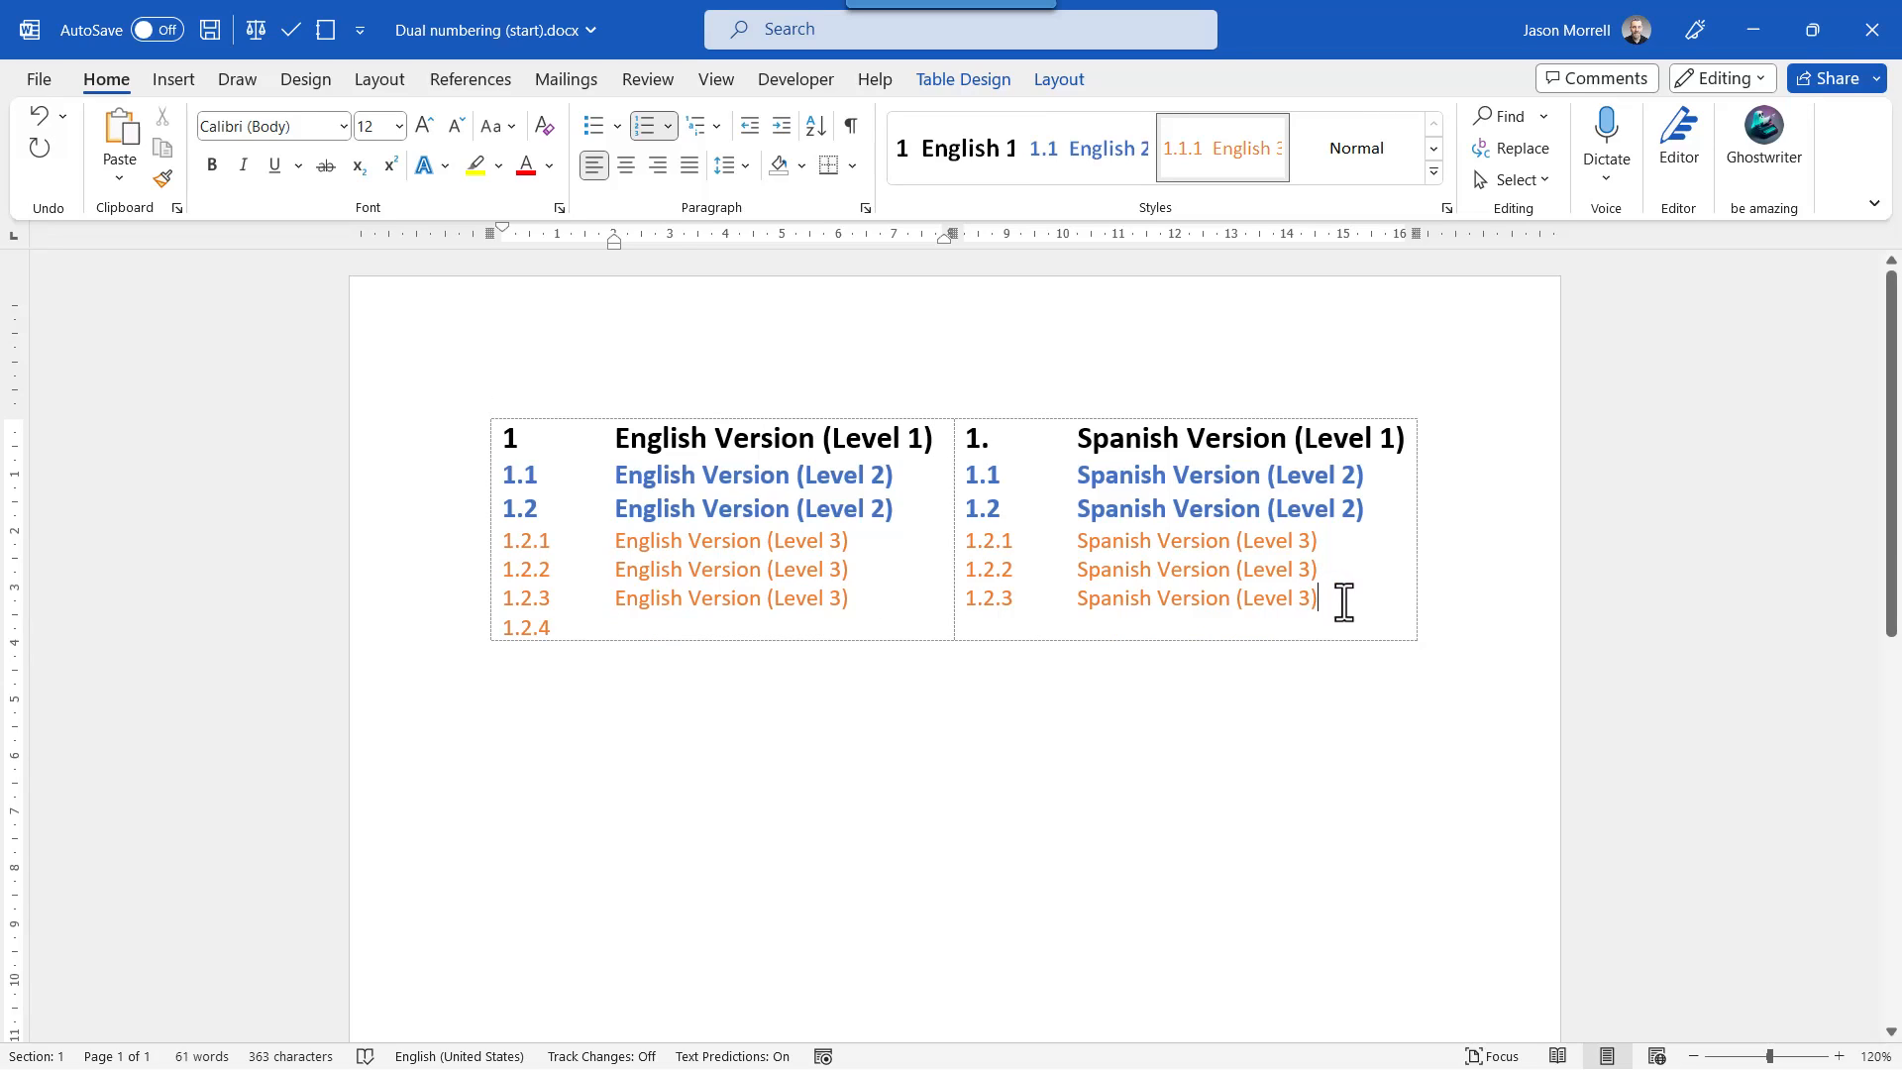
key(Return)
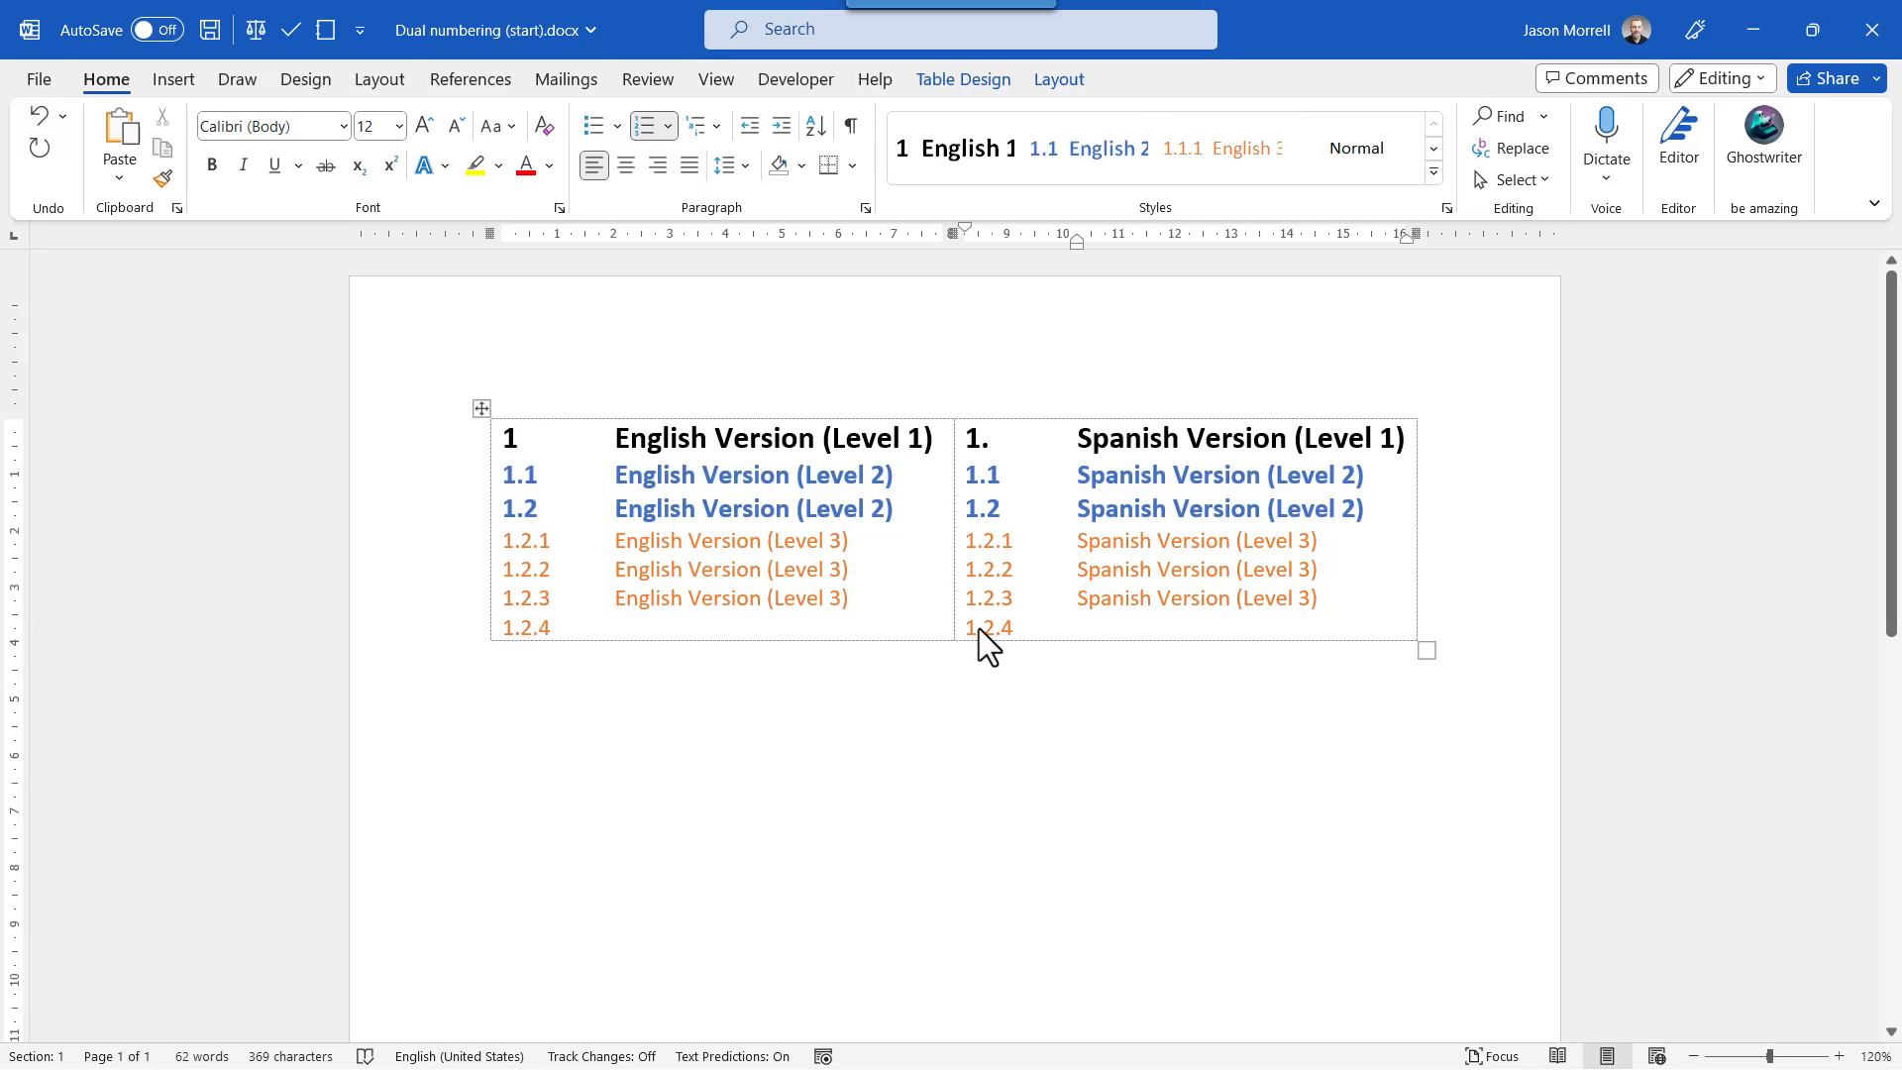
Apply the English 2 style to the new English paragraph and the Spanish 2 style to the new Spanish paragraph.
click(951, 150)
click(1210, 164)
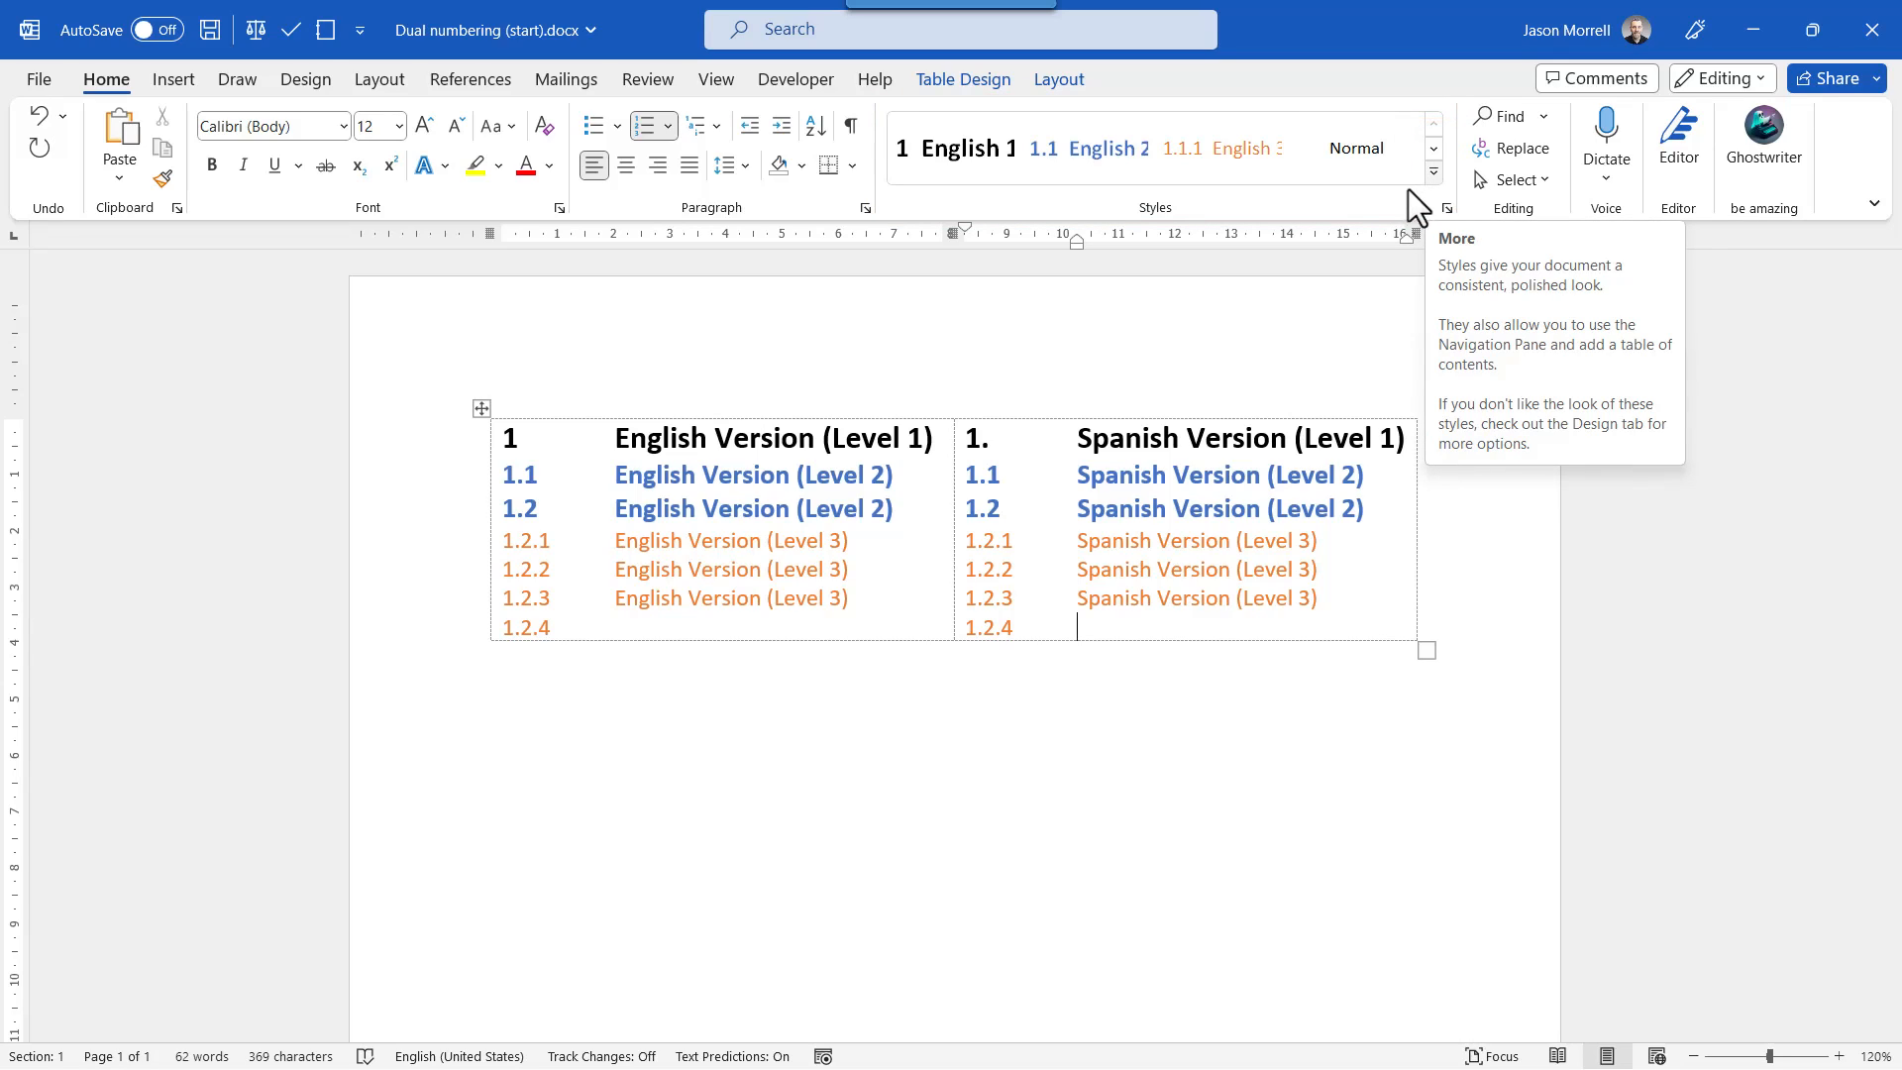
click(1447, 208)
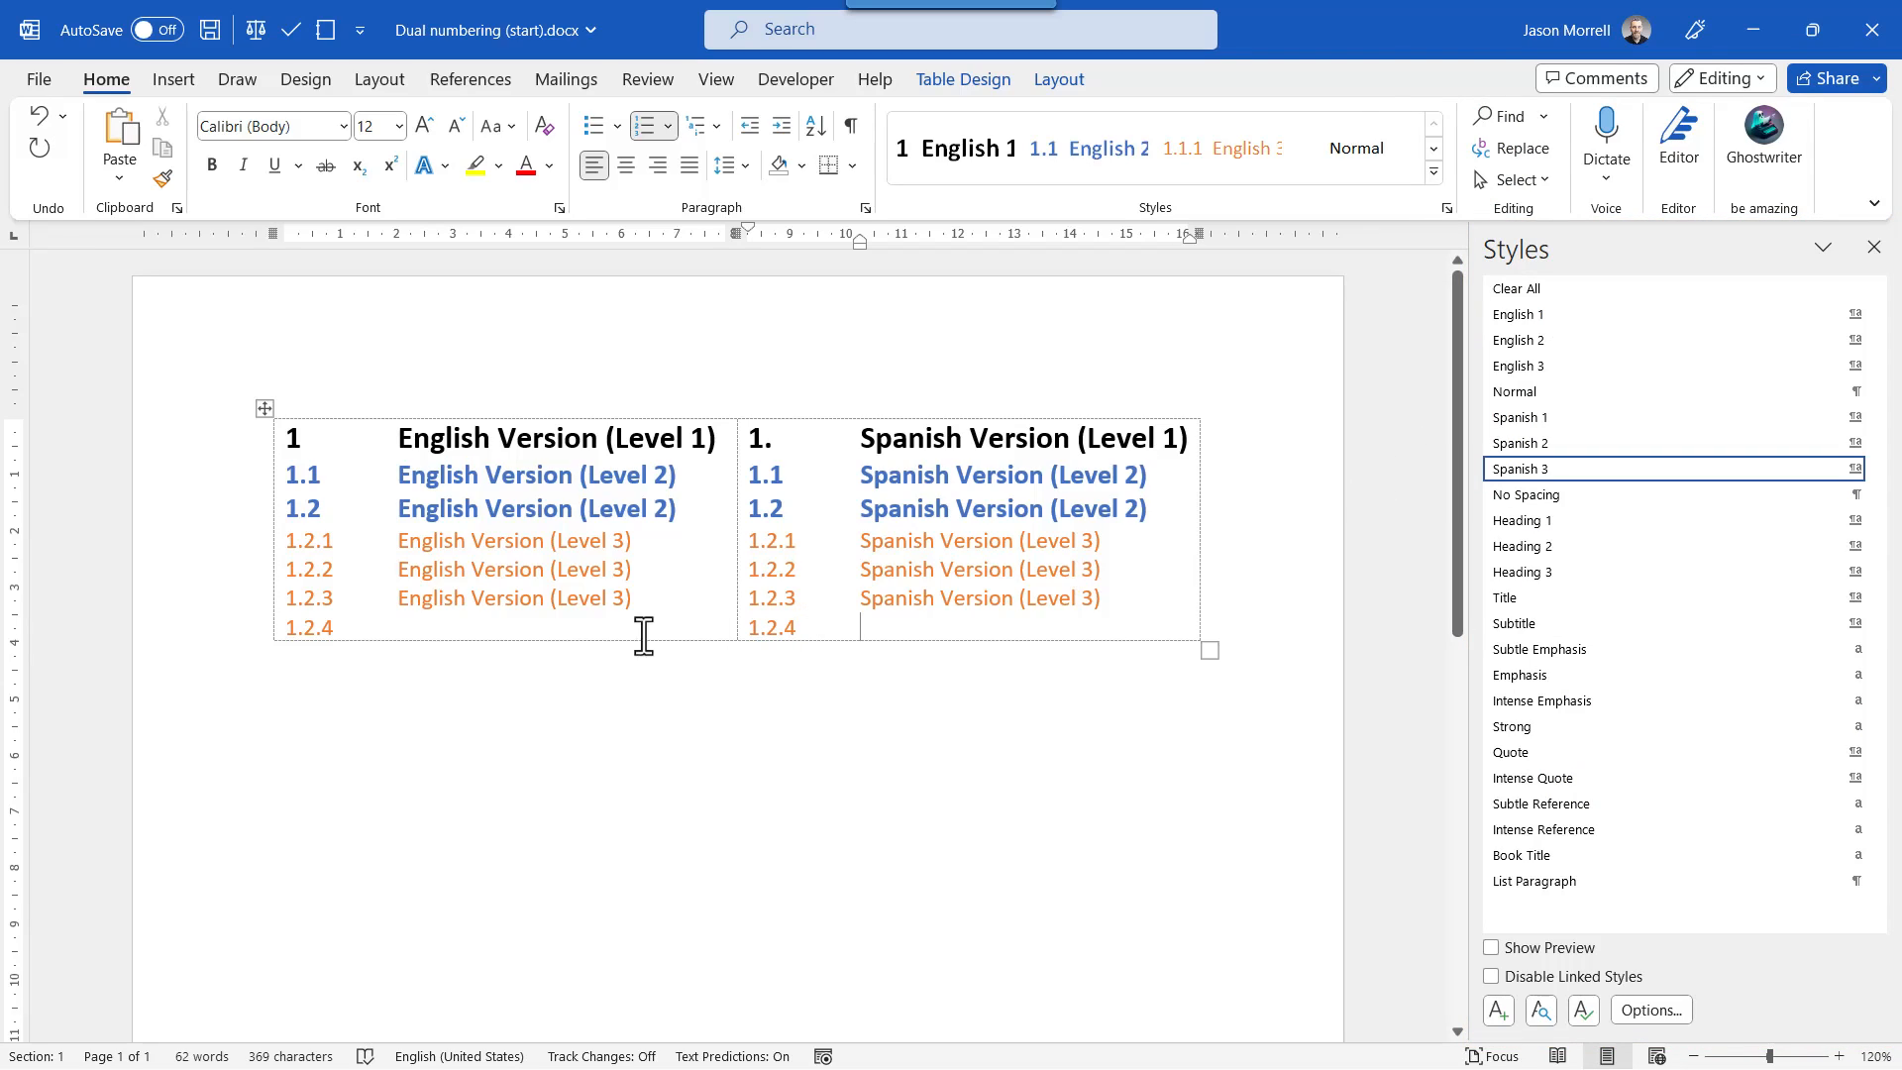
click(571, 634)
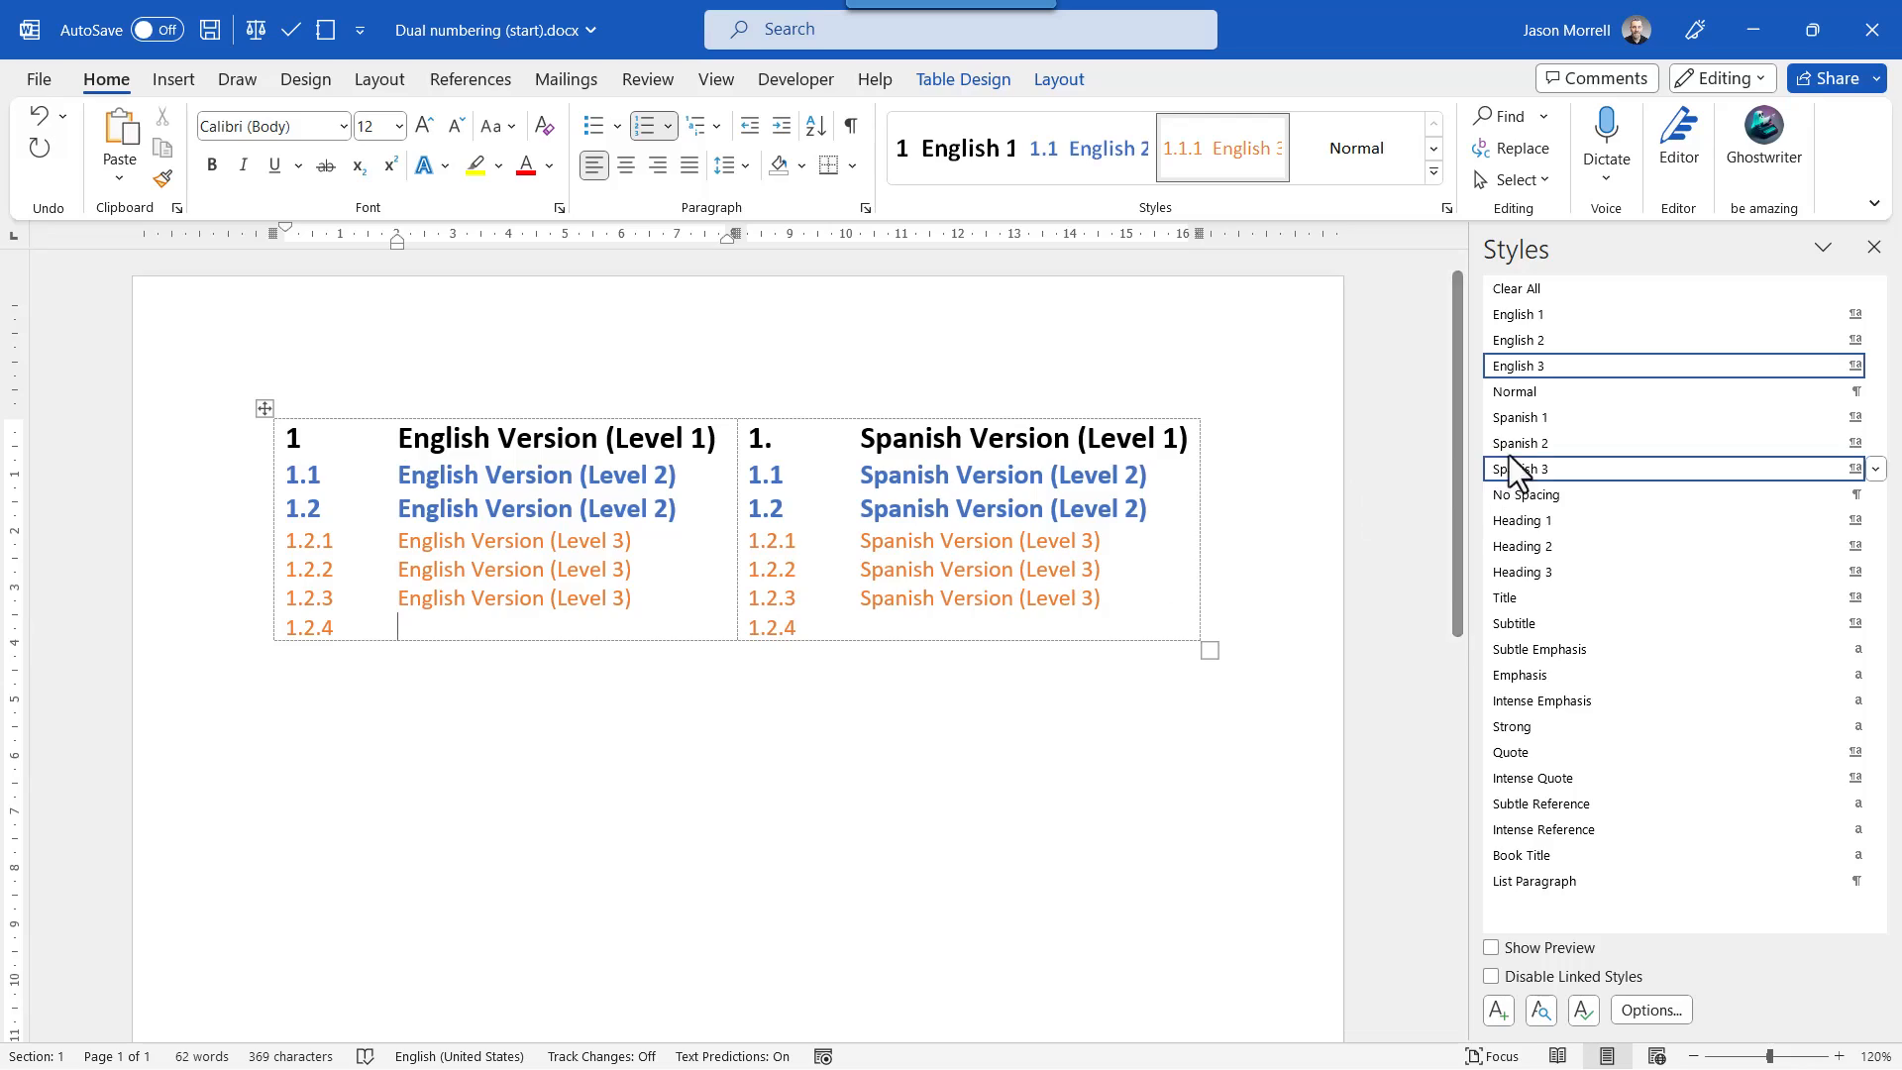
click(1520, 341)
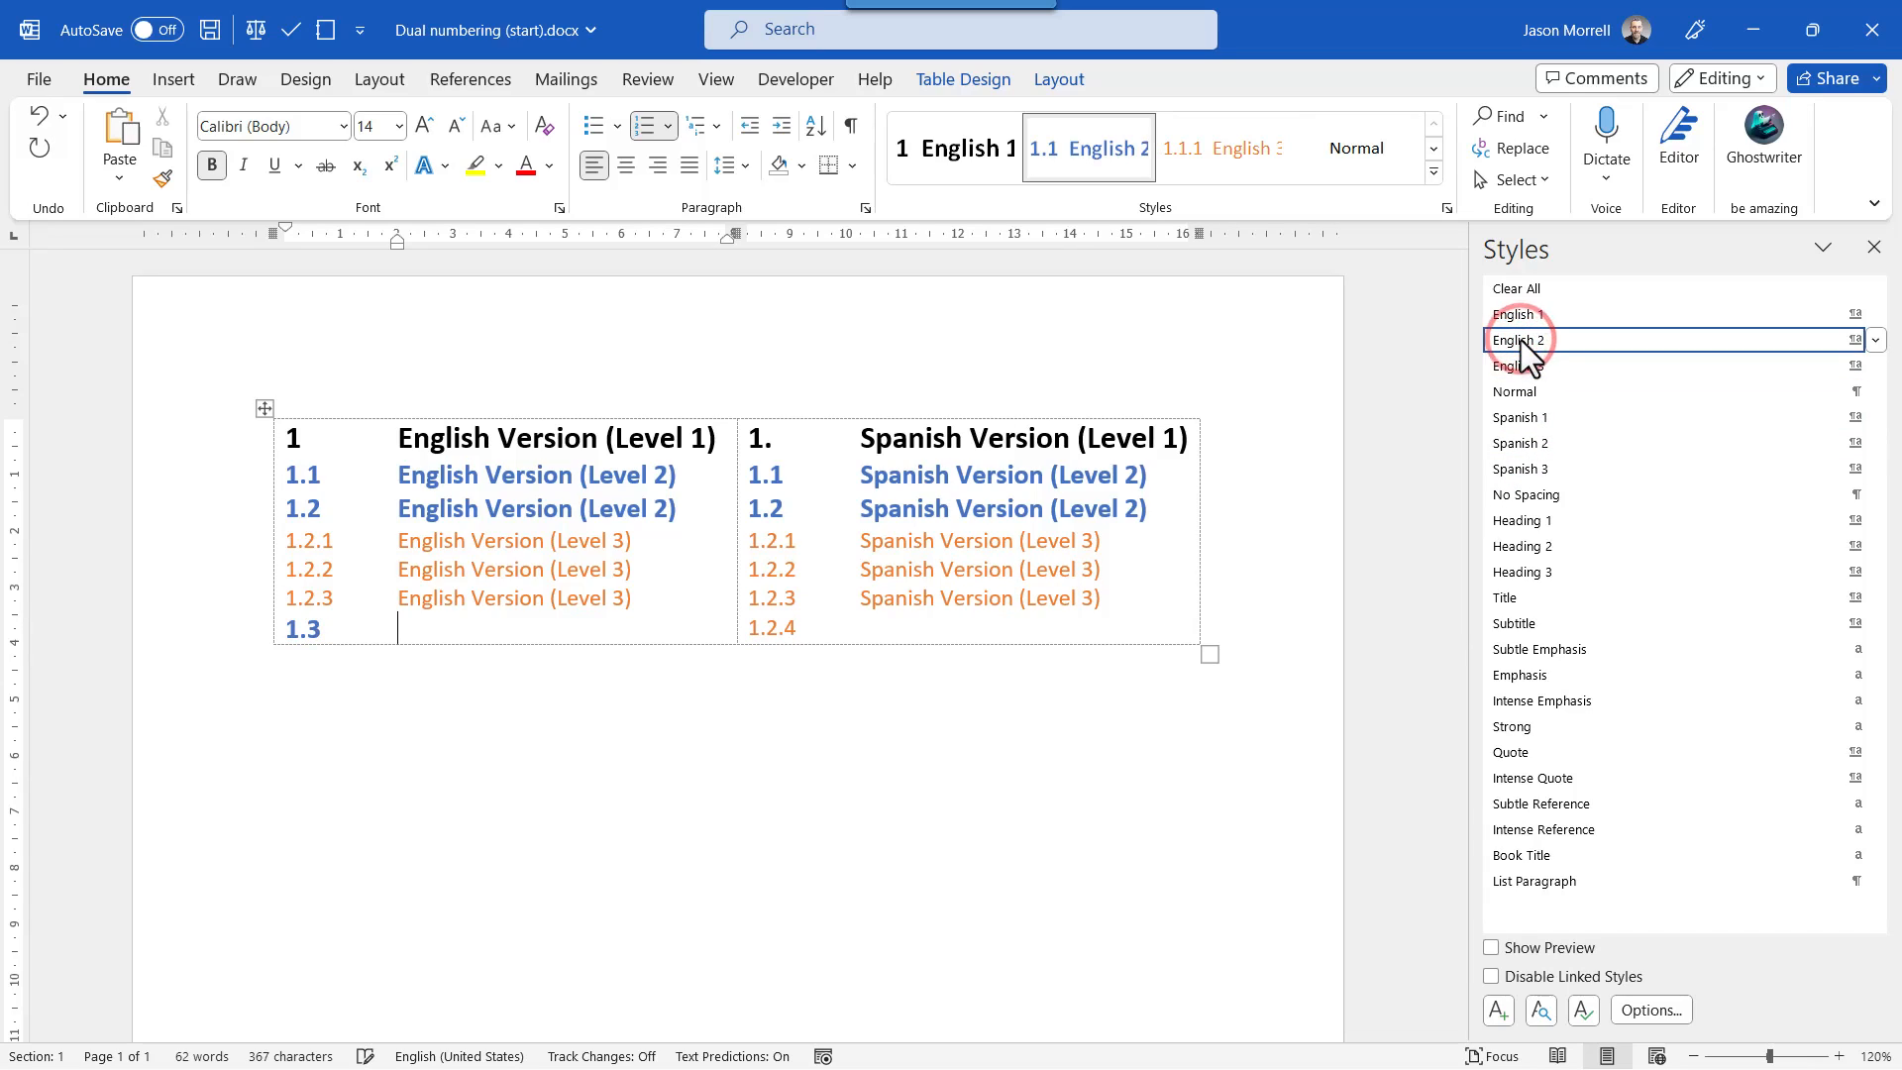
click(943, 632)
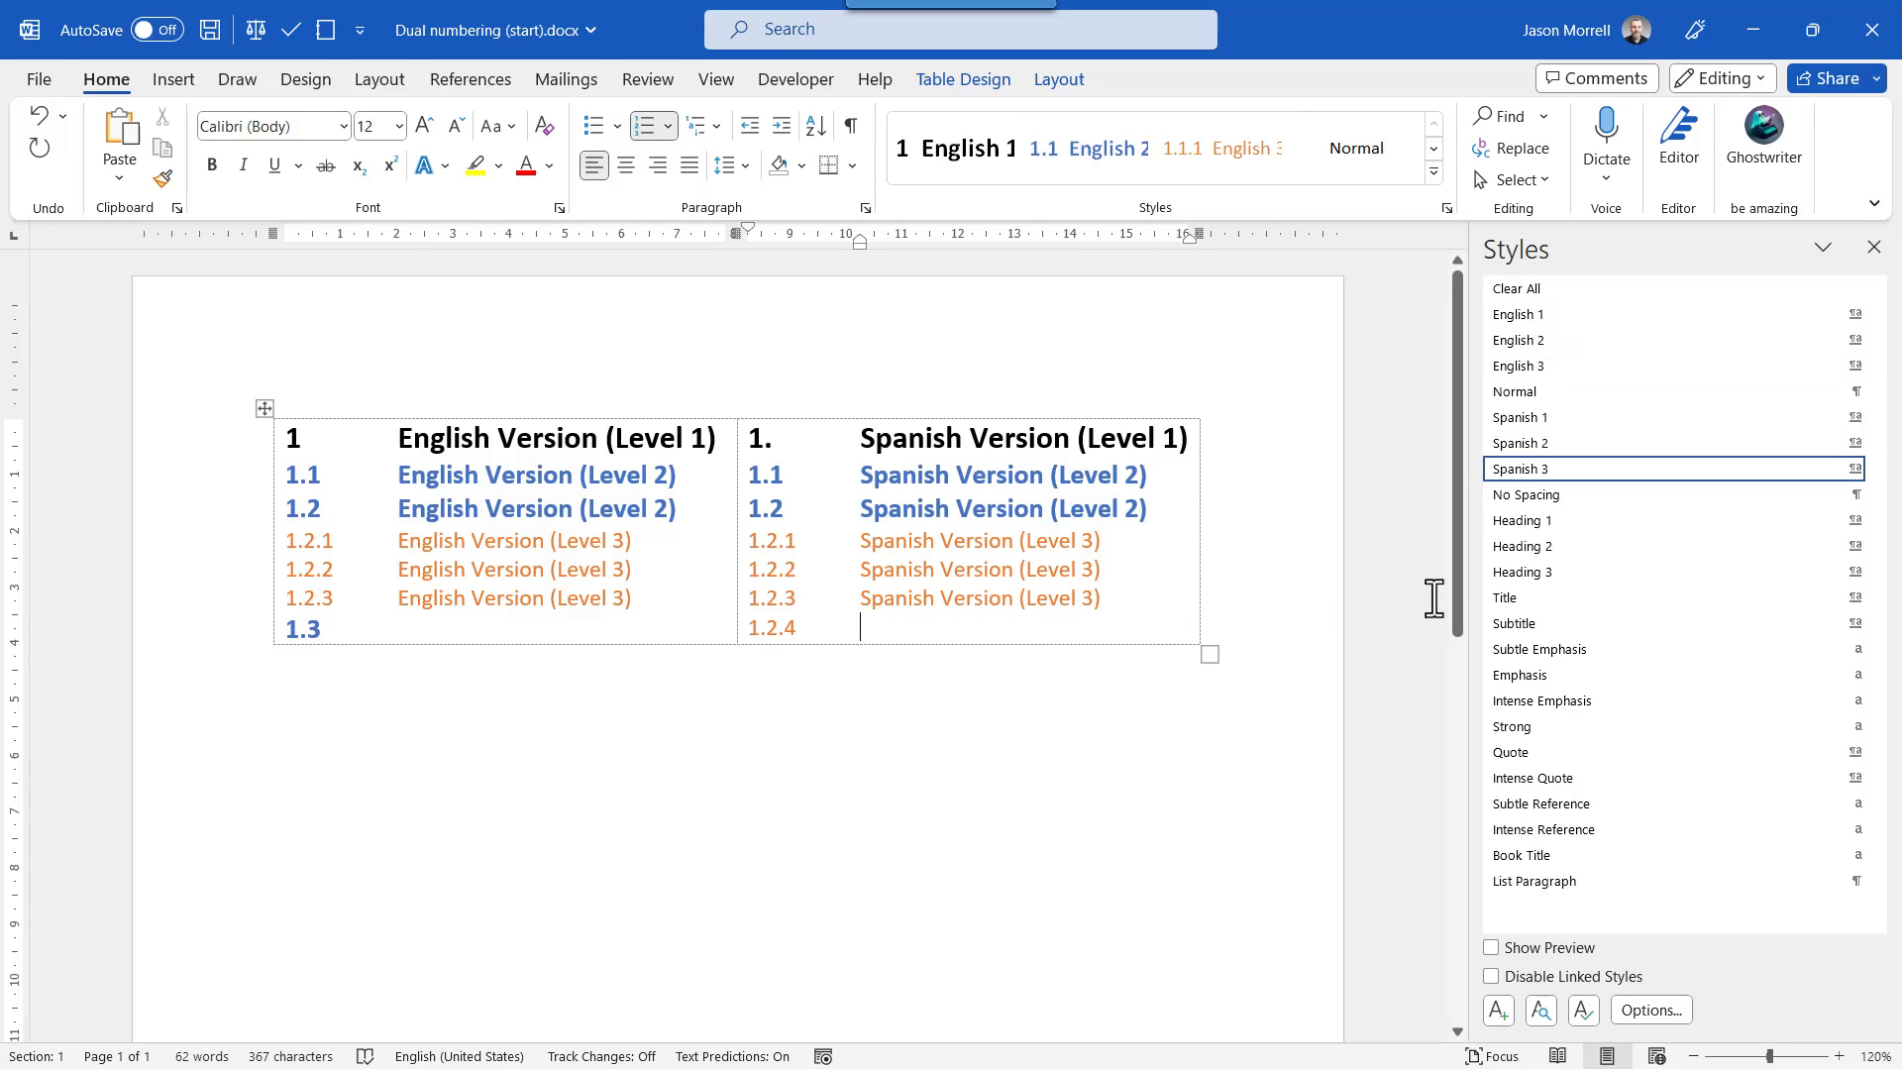
click(1526, 448)
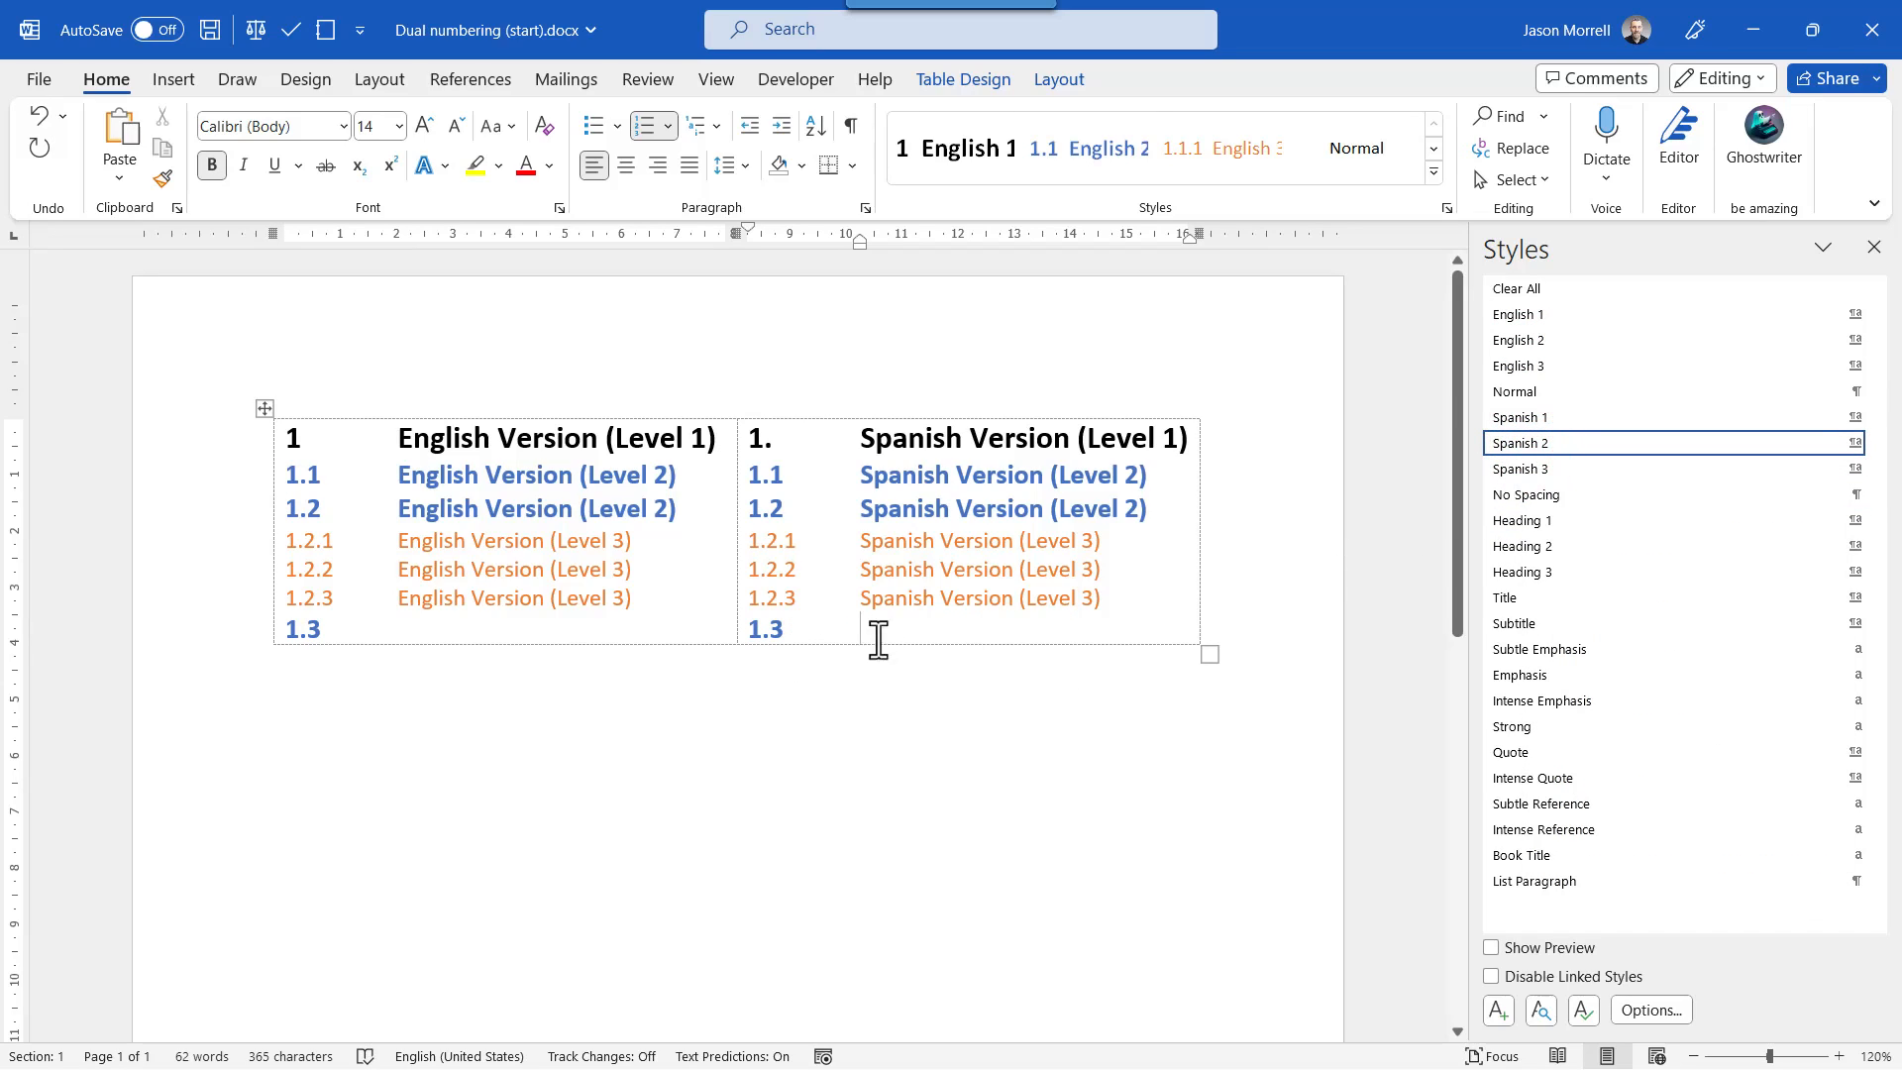